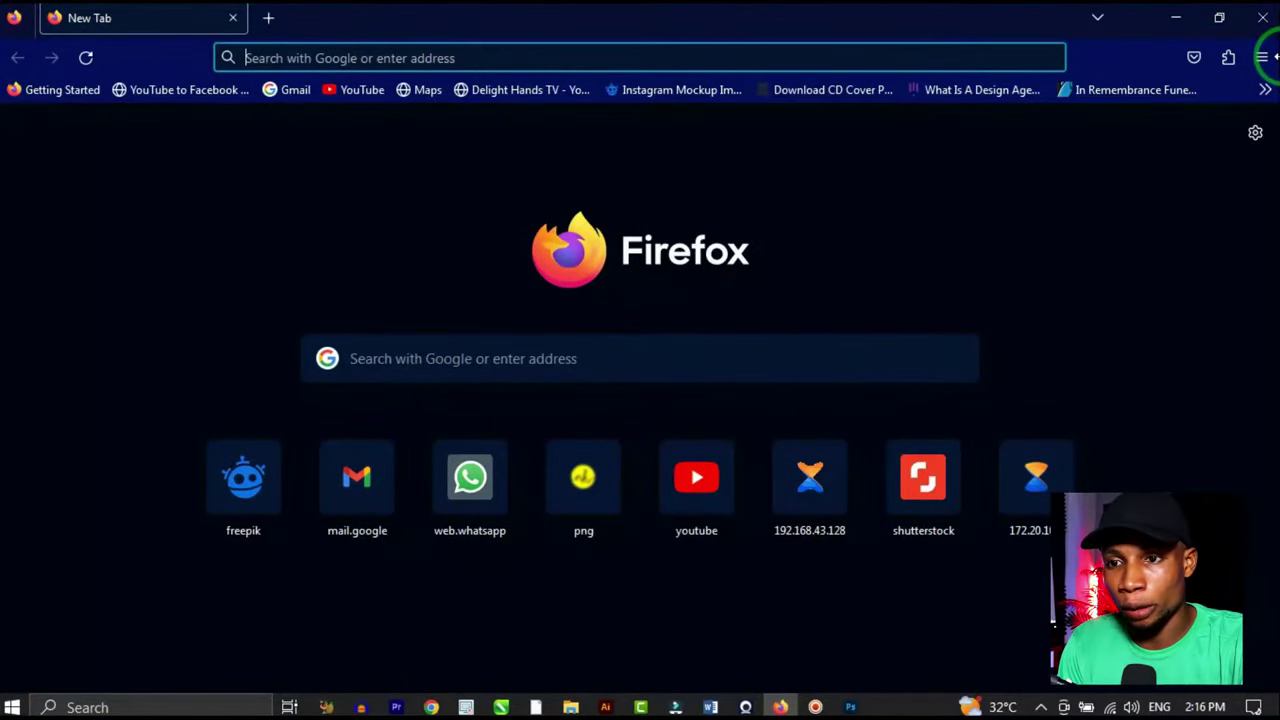
pyautogui.write('www.be')
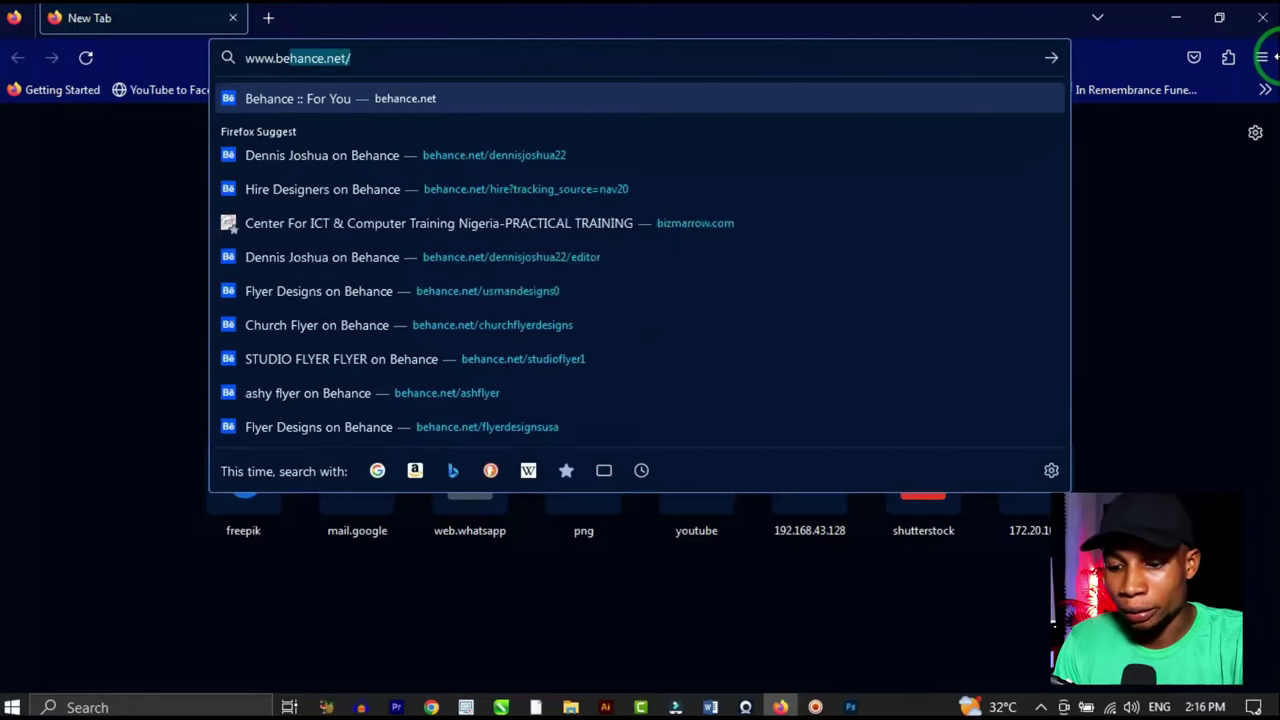
pyautogui.write('hance.n')
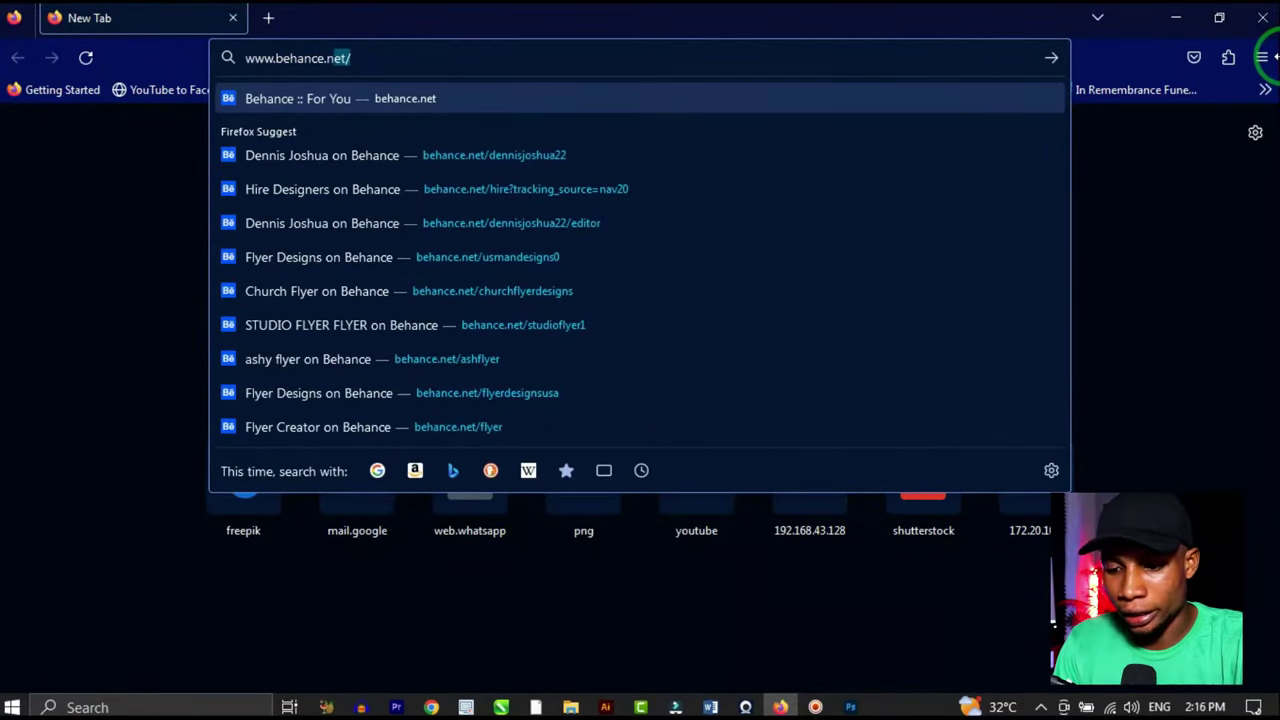
pyautogui.write('et')
pyautogui.press('Return')
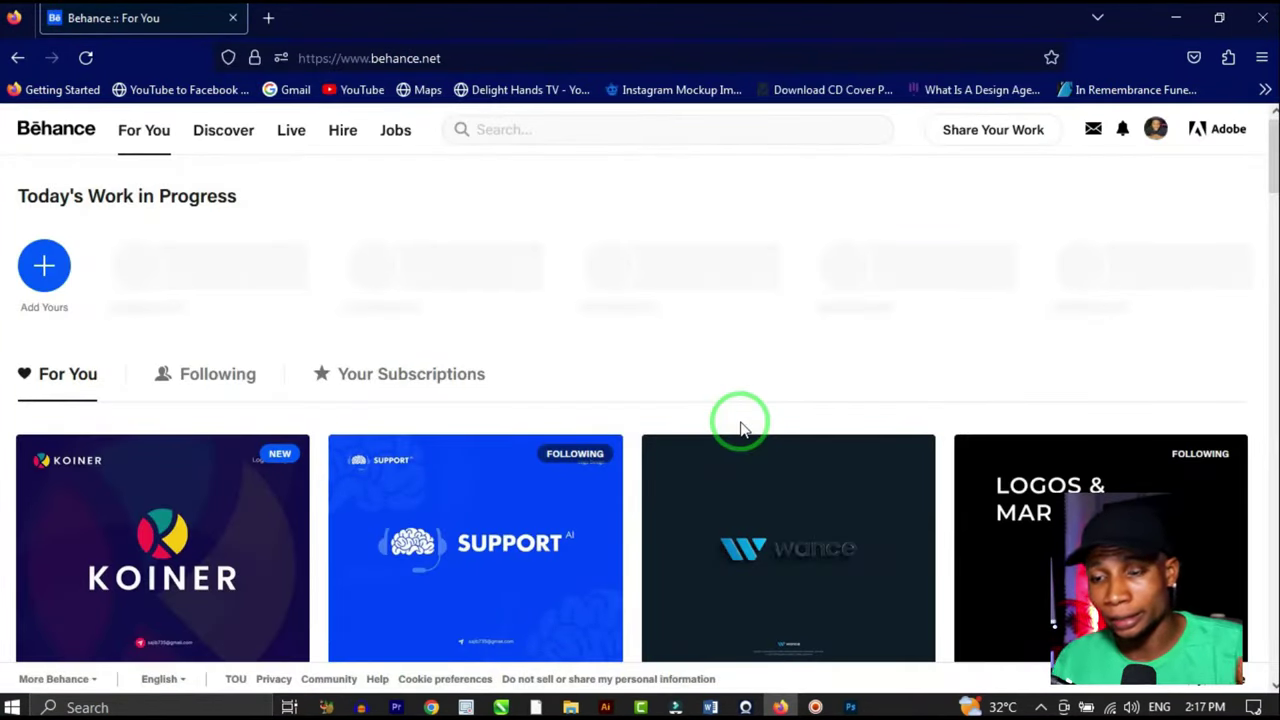
pyautogui.scroll(-7, 659, 466)
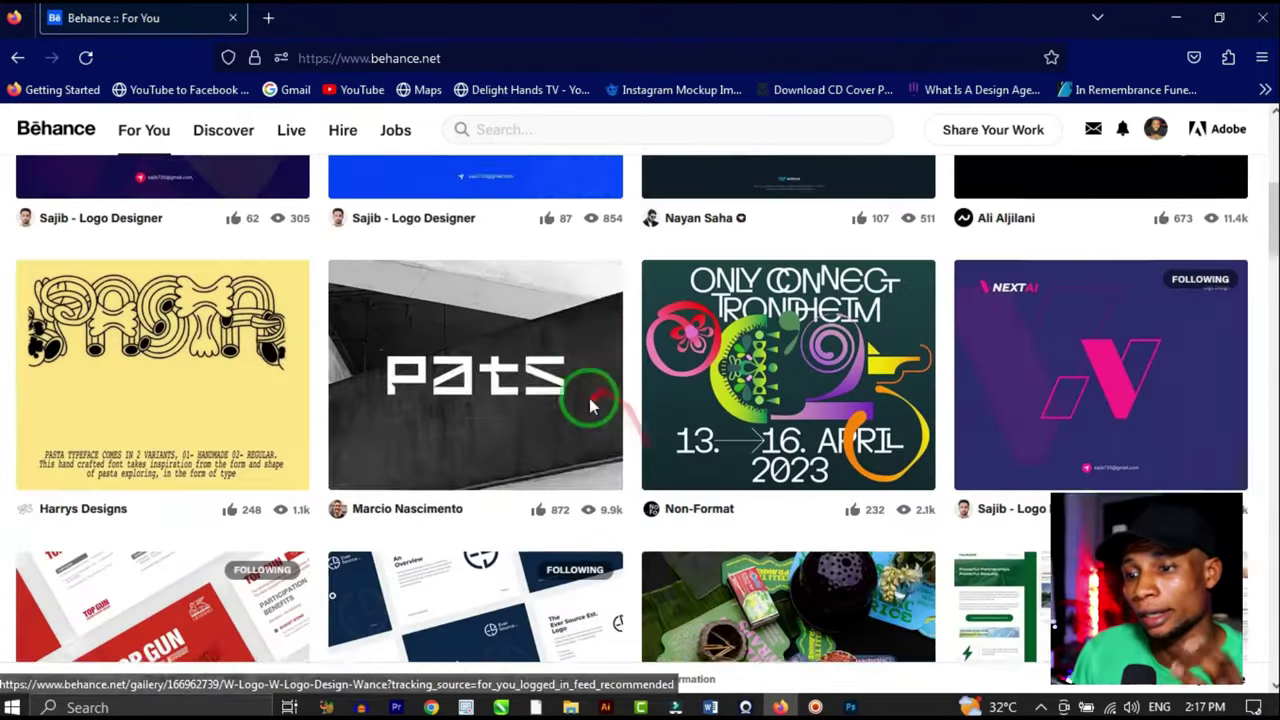
pyautogui.scroll(7, 617, 385)
pyautogui.scroll(2, 617, 385)
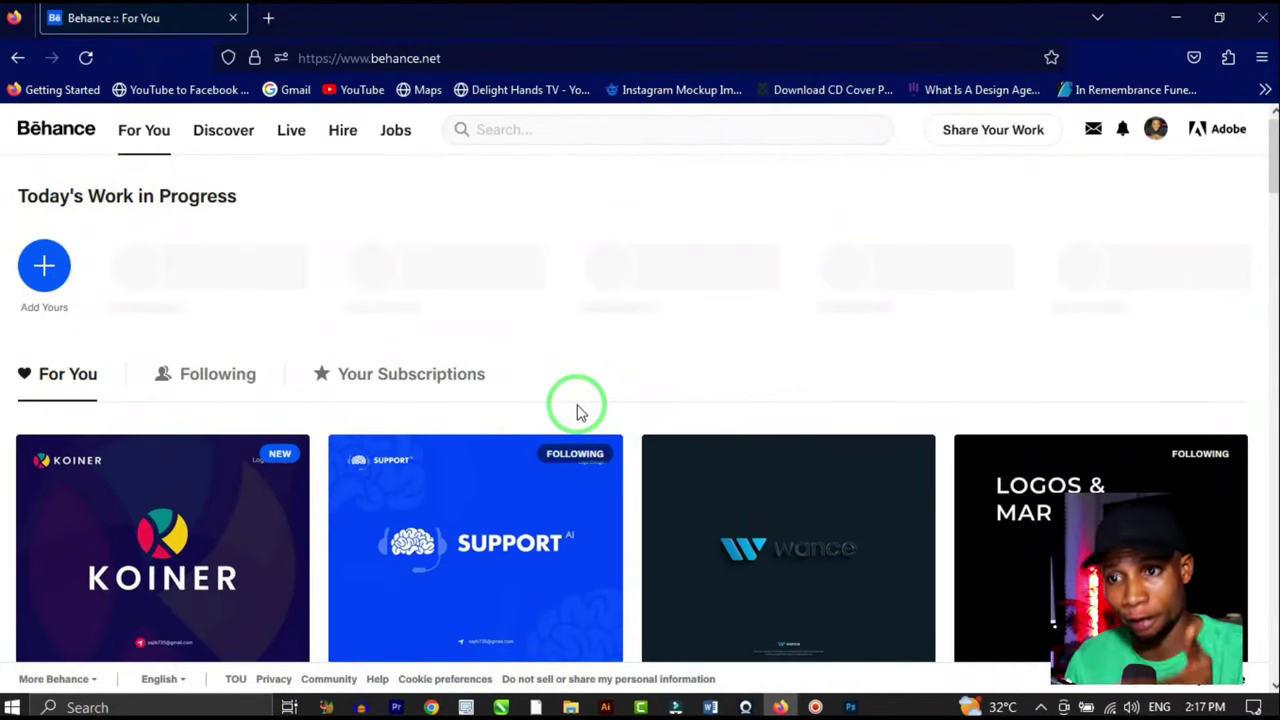
# Step: Check the signed-in account's details and sign out of that Behance account
pyautogui.click(1155, 129)
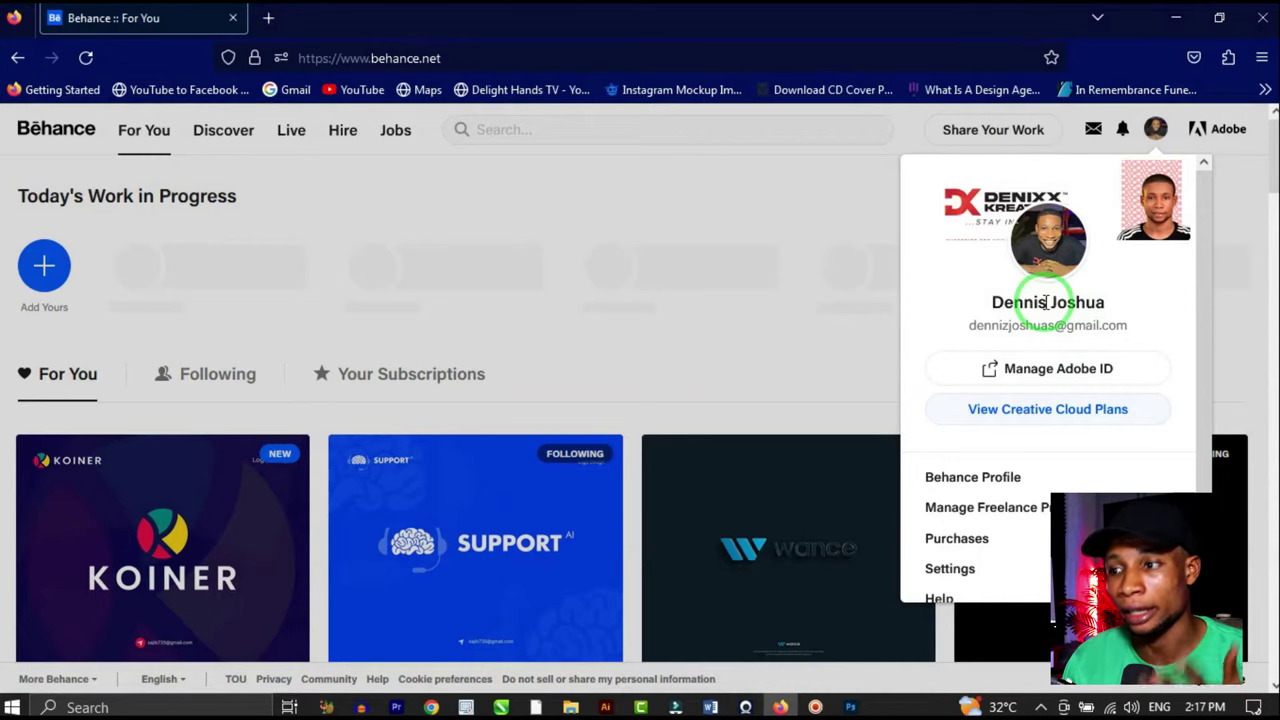
pyautogui.click(843, 257)
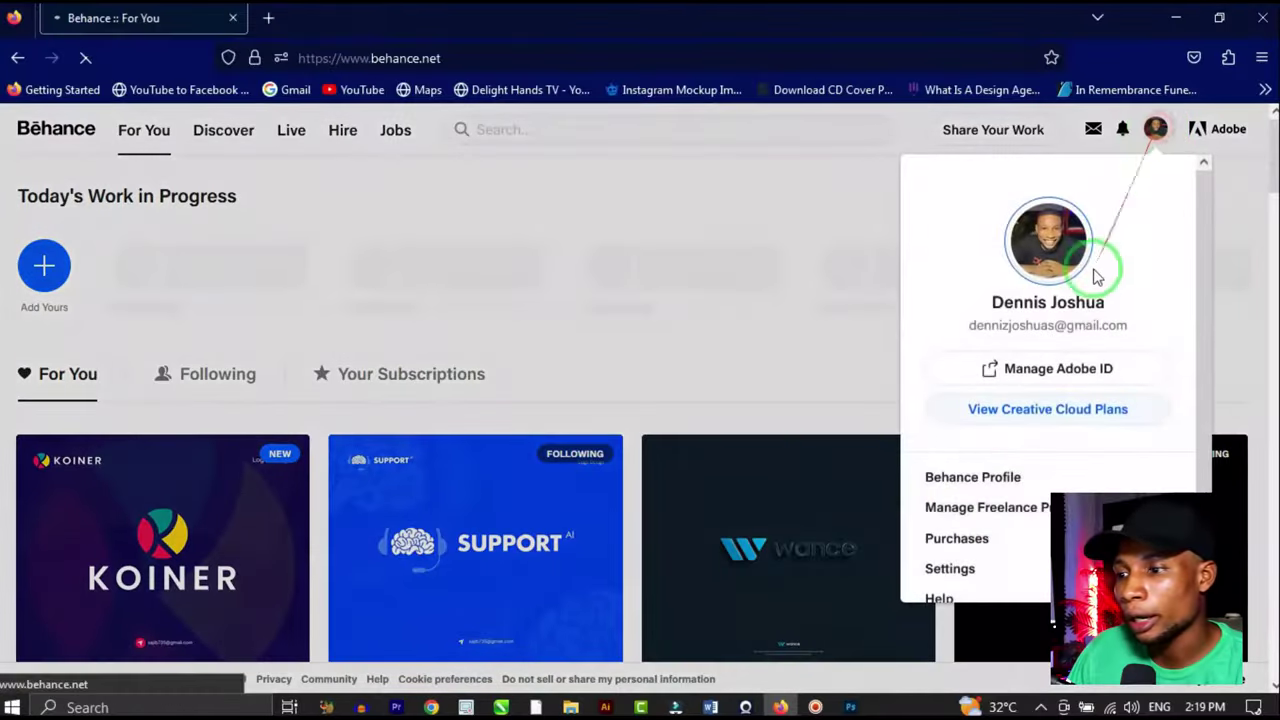
pyautogui.scroll(-1, 1006, 523)
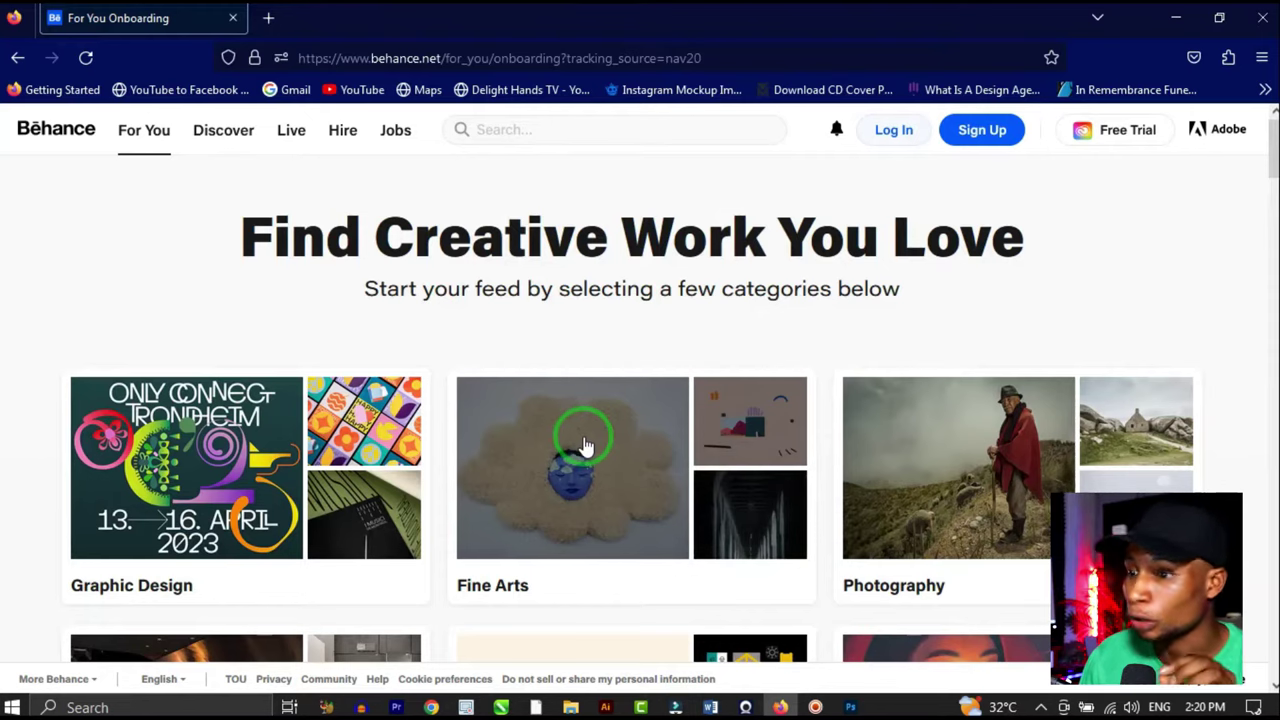
# Step: Look through the creative categories on the signed-out start page and begin signing up for a new account
pyautogui.scroll(-5, 585, 445)
pyautogui.scroll(5, 585, 445)
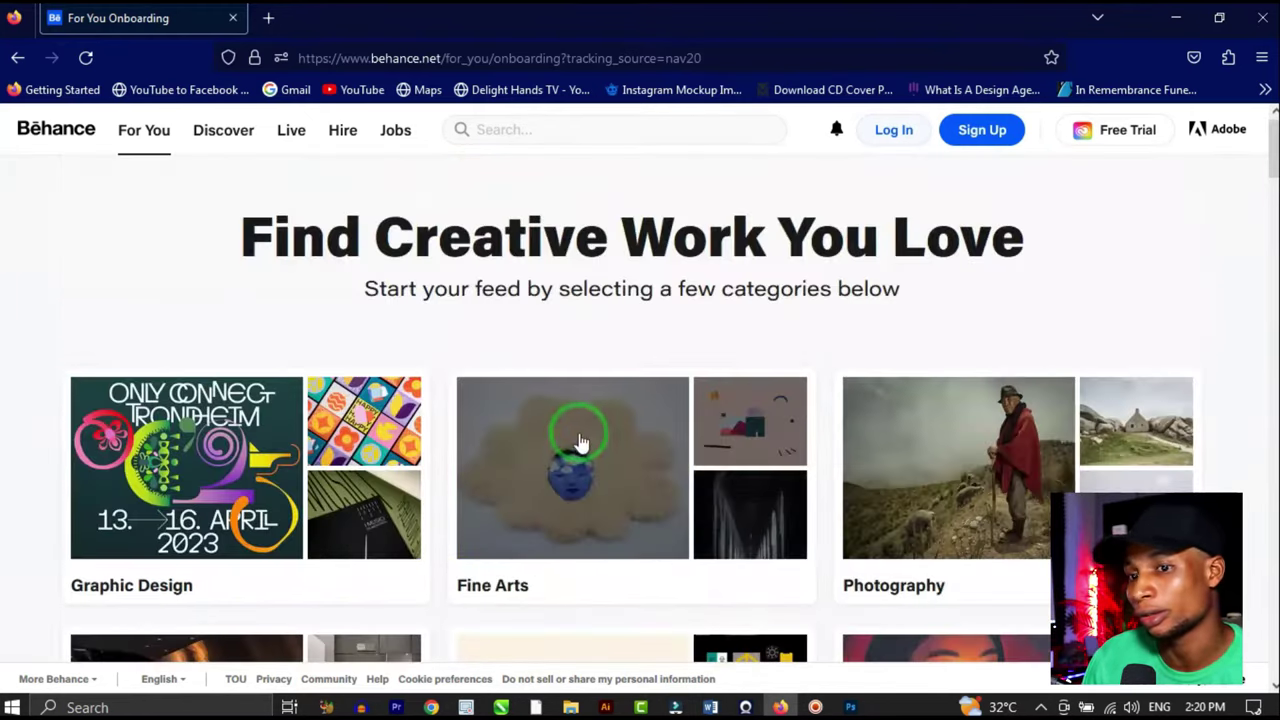
pyautogui.scroll(-1, 670, 298)
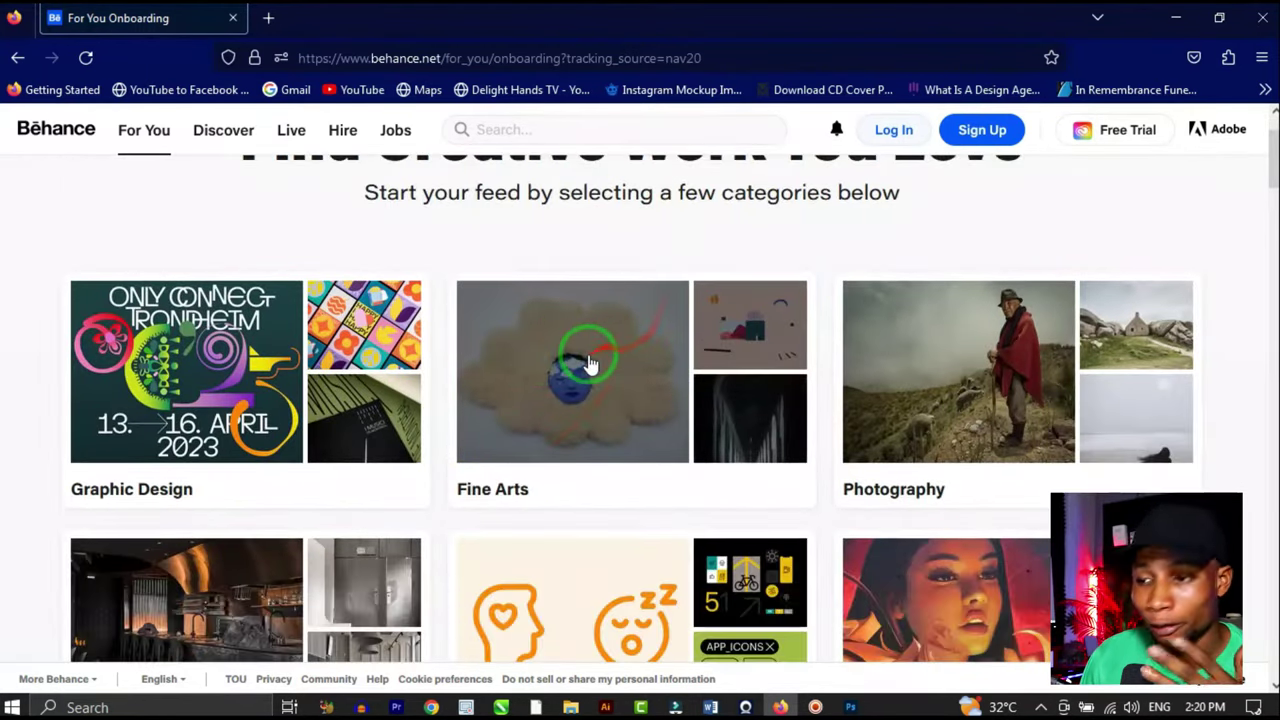
pyautogui.scroll(-3, 634, 323)
pyautogui.scroll(-7, 520, 420)
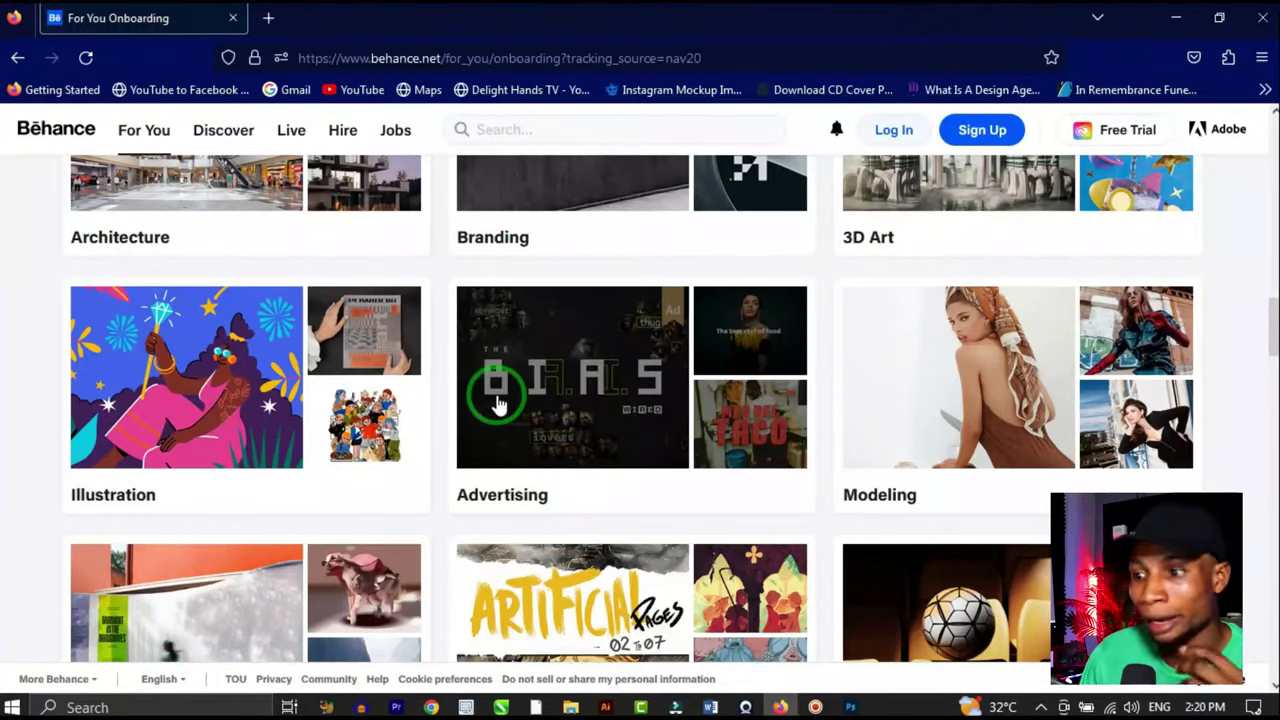
pyautogui.scroll(-5, 466, 363)
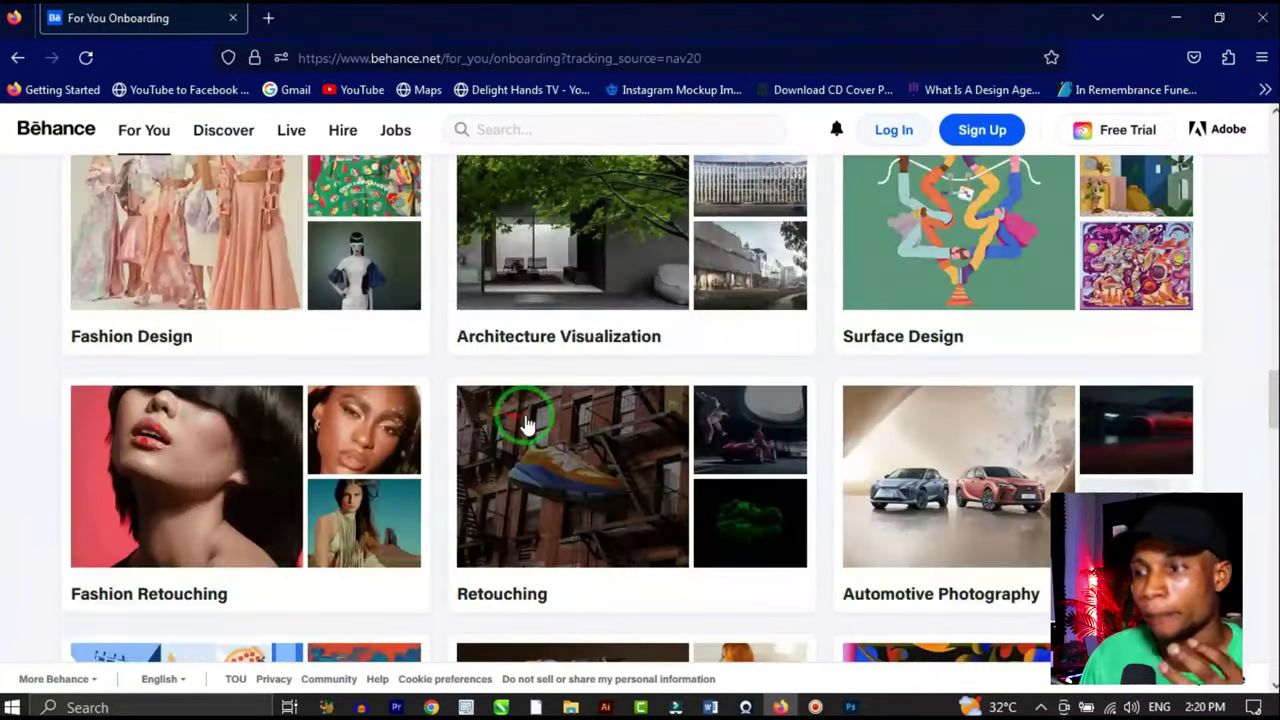
pyautogui.scroll(10, 527, 425)
pyautogui.scroll(4, 985, 150)
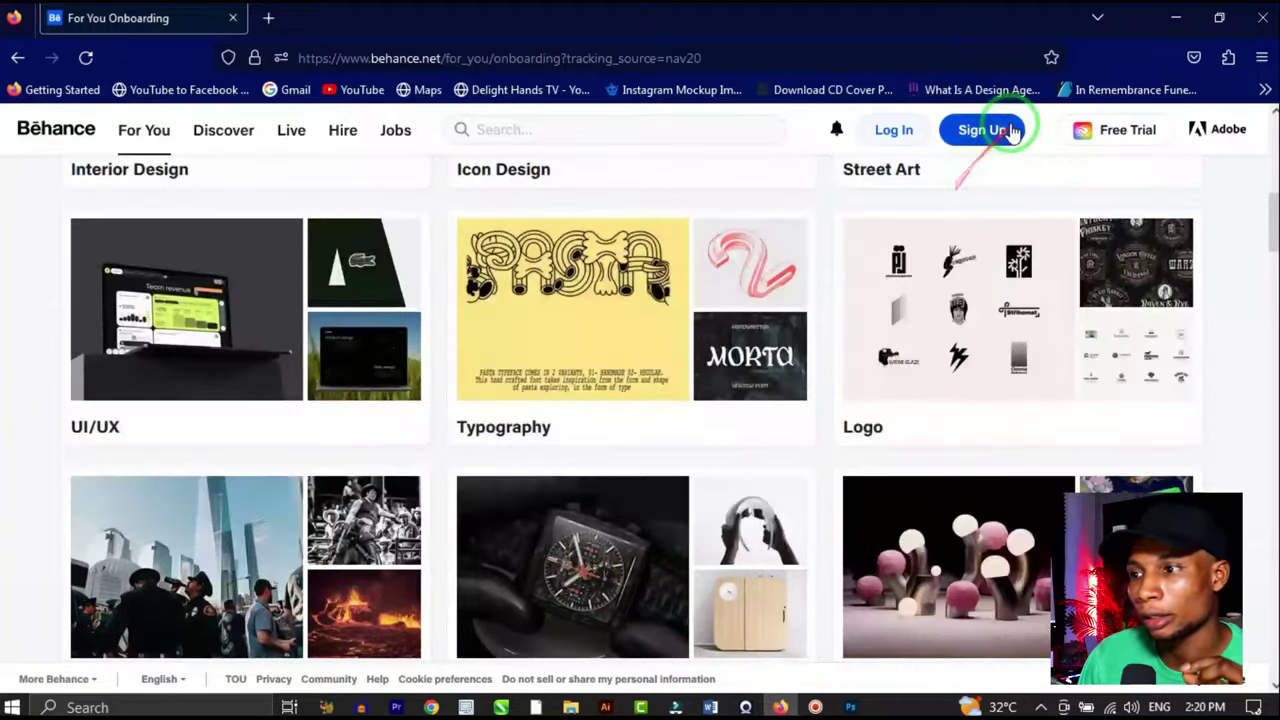
pyautogui.click(1012, 133)
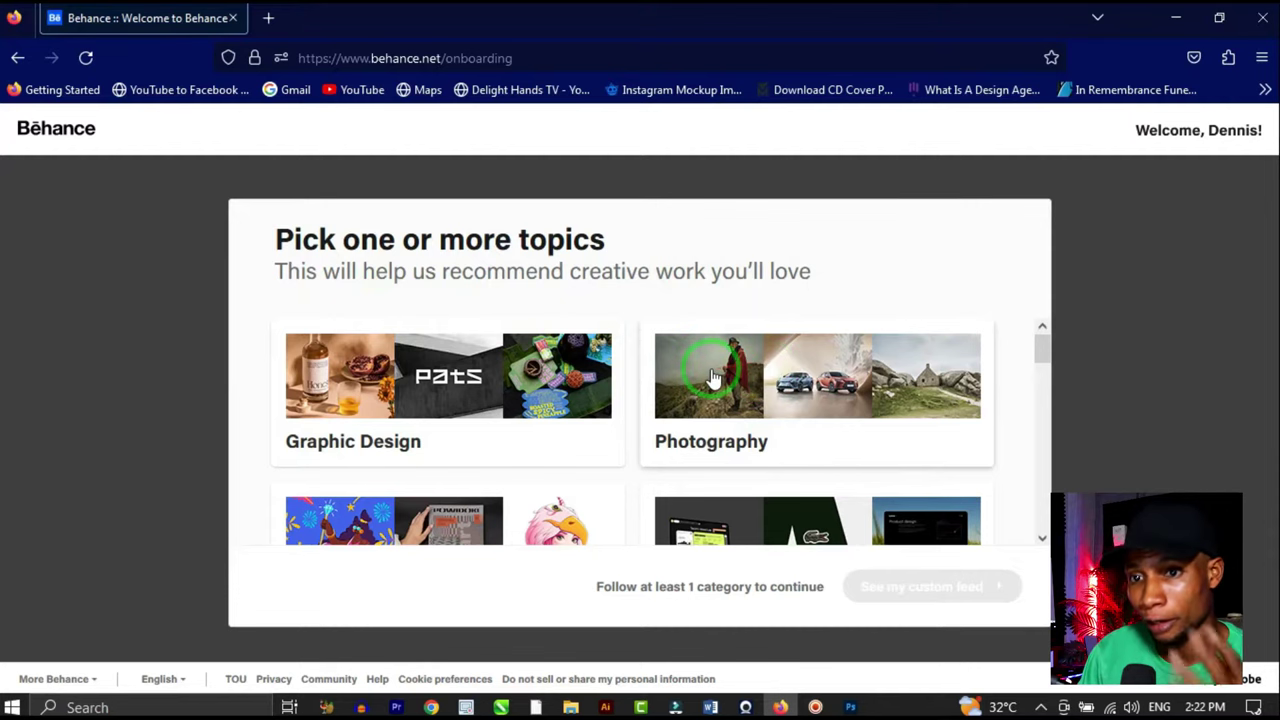
# Step: Follow the Graphic Design, UI/UX and Product Design topics for the new account
pyautogui.click(432, 380)
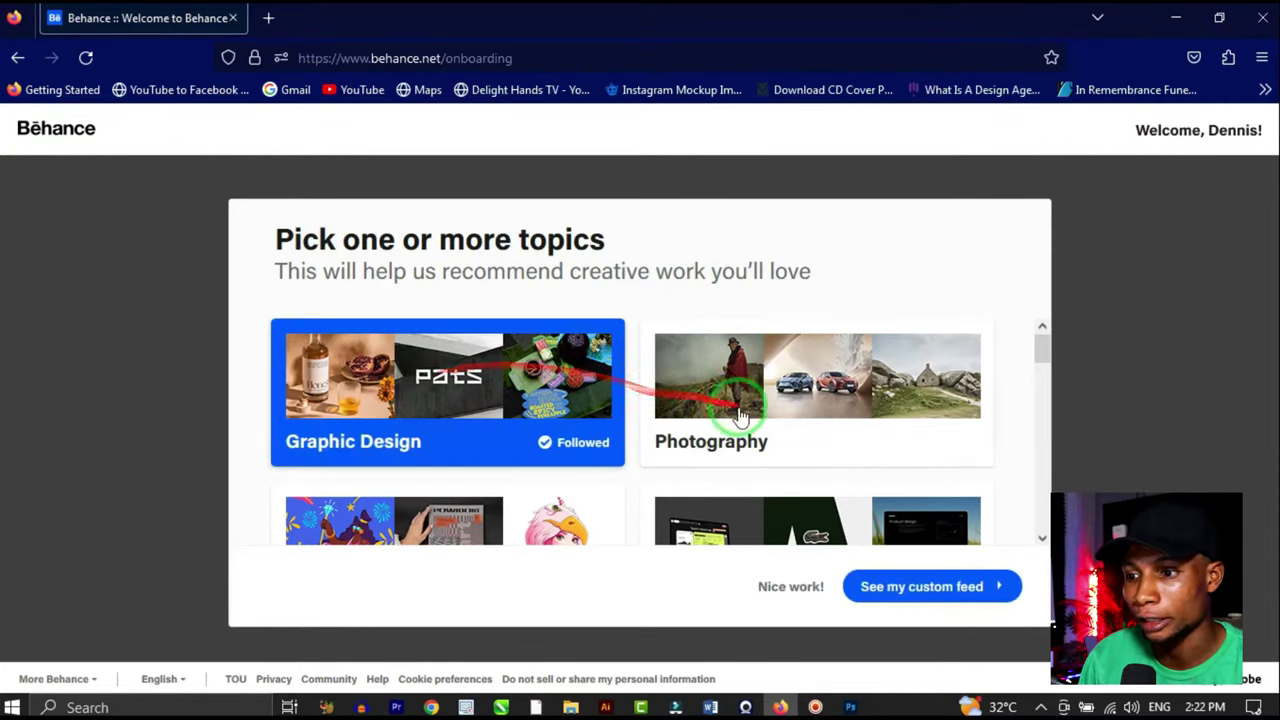
pyautogui.scroll(-2, 700, 420)
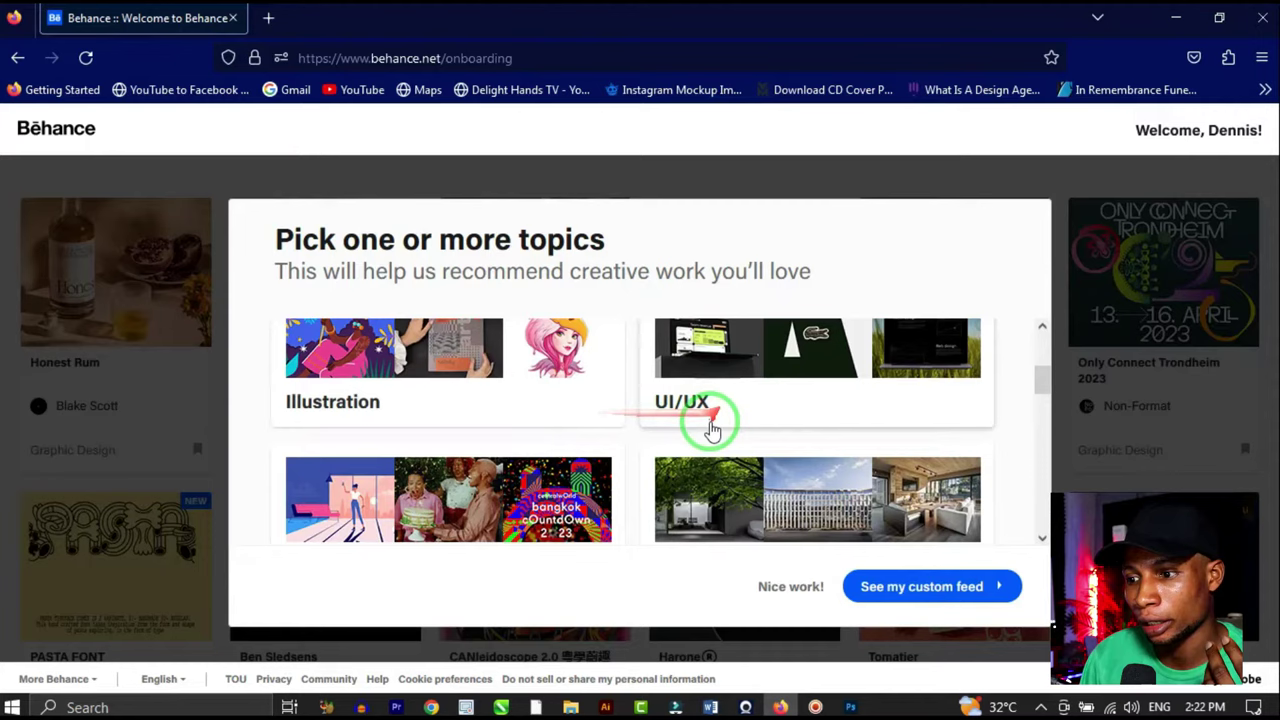
pyautogui.scroll(1, 710, 420)
pyautogui.click(712, 425)
pyautogui.scroll(-5, 770, 440)
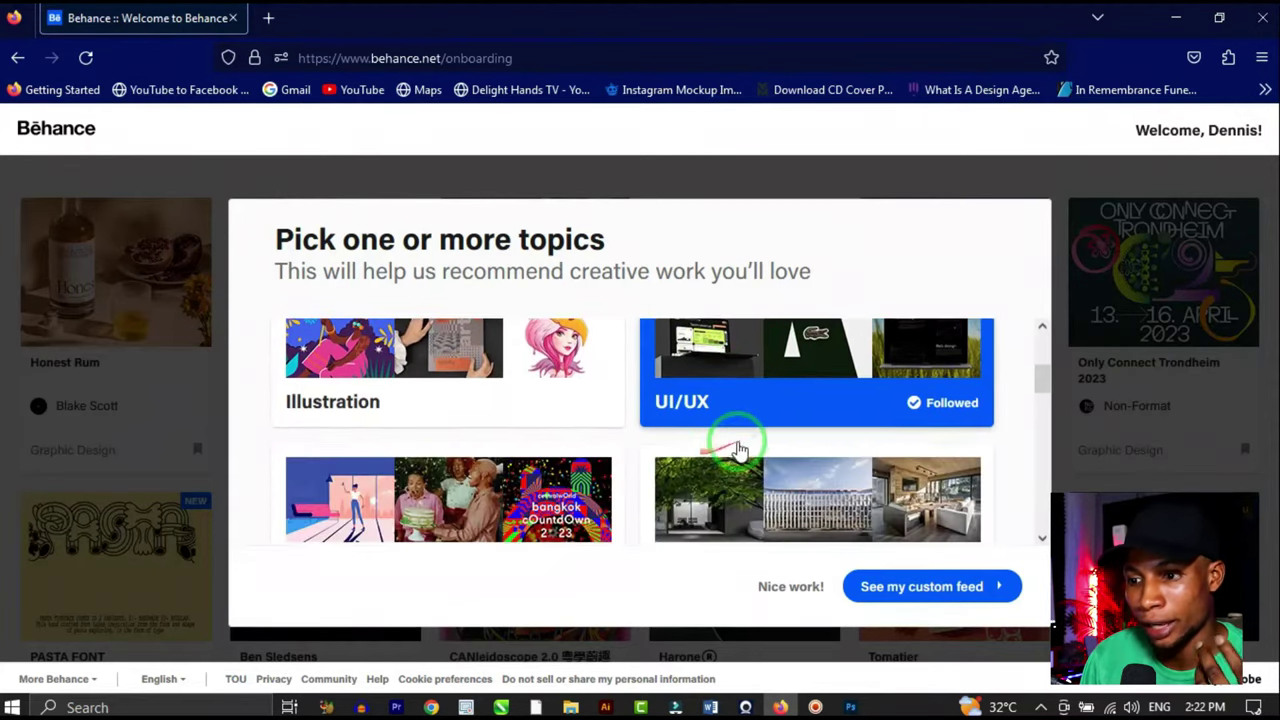
pyautogui.scroll(2, 440, 452)
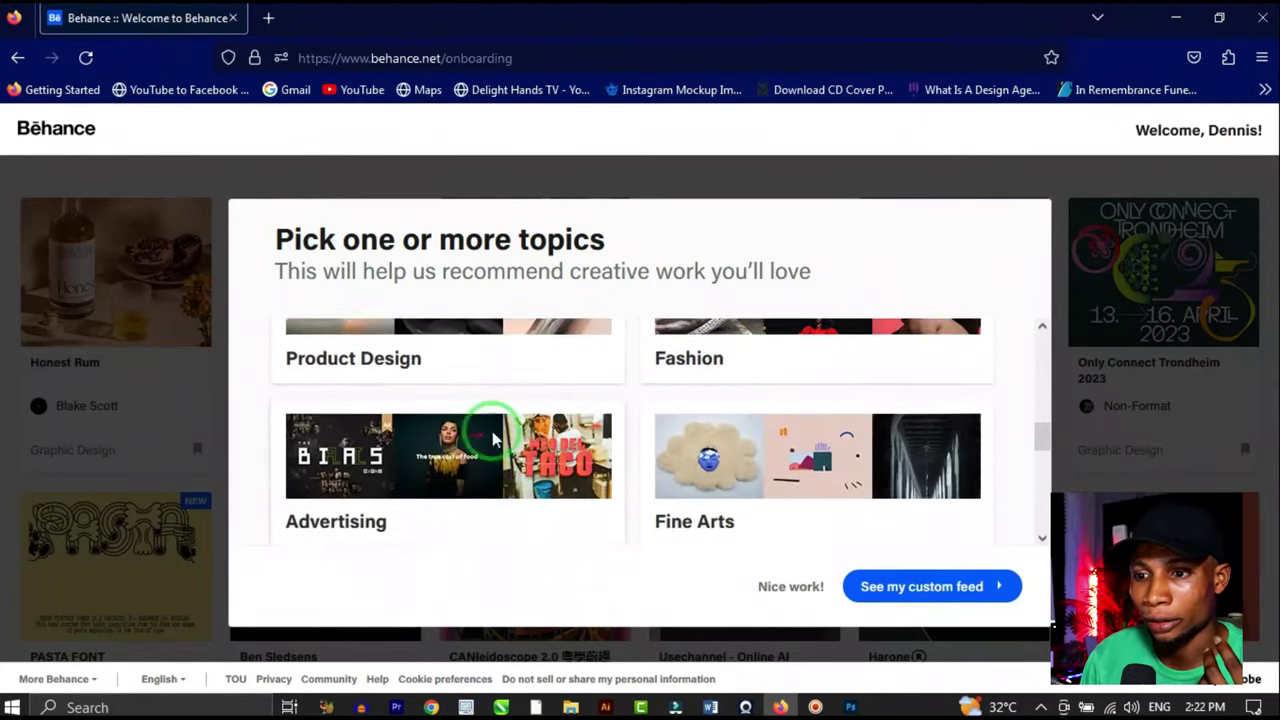
pyautogui.click(510, 380)
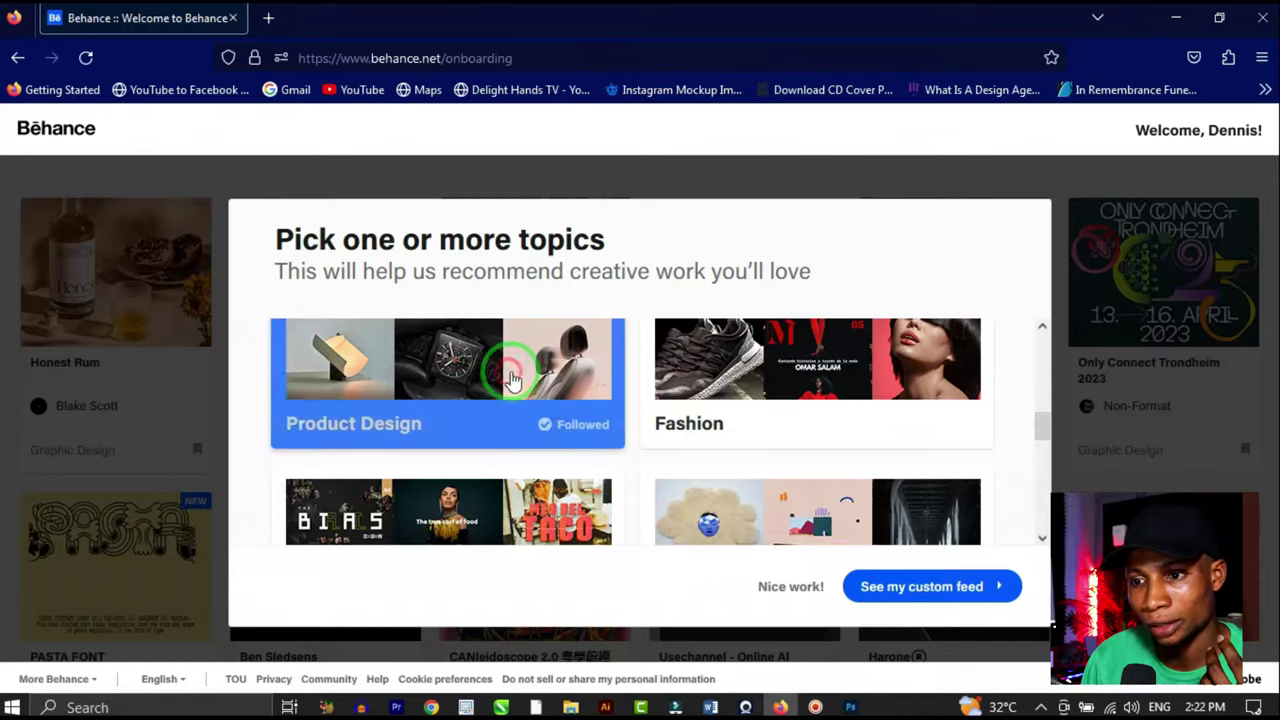
# Step: Follow the Creative Challenges topic as well and continue to the custom feed
pyautogui.scroll(-3, 700, 420)
pyautogui.scroll(-5, 760, 445)
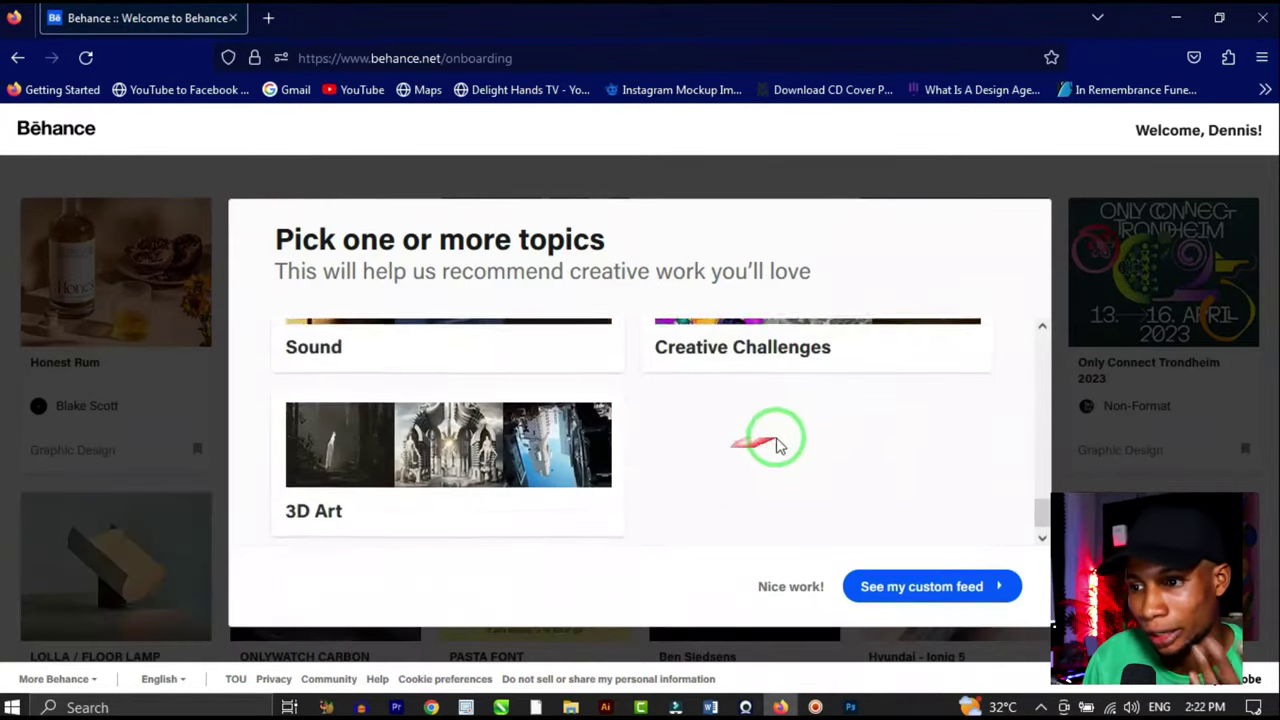
pyautogui.scroll(2, 725, 460)
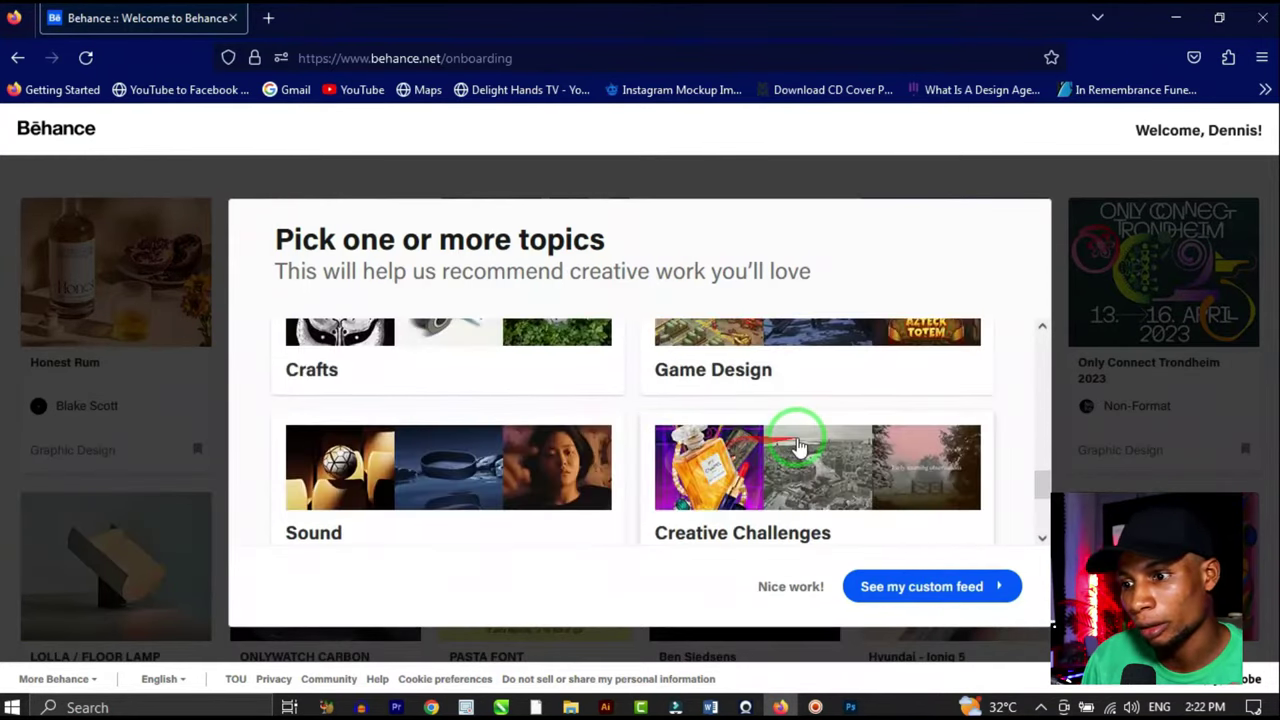
pyautogui.click(787, 462)
pyautogui.scroll(-2, 660, 474)
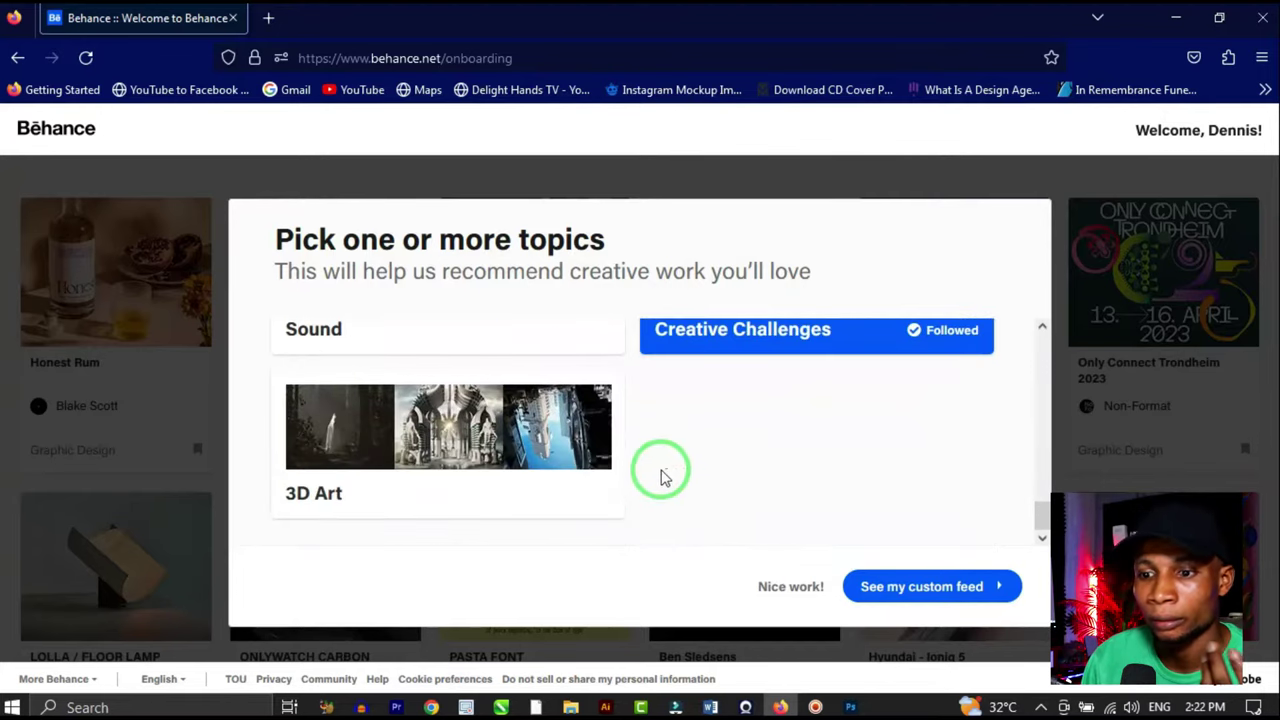
pyautogui.scroll(5, 666, 449)
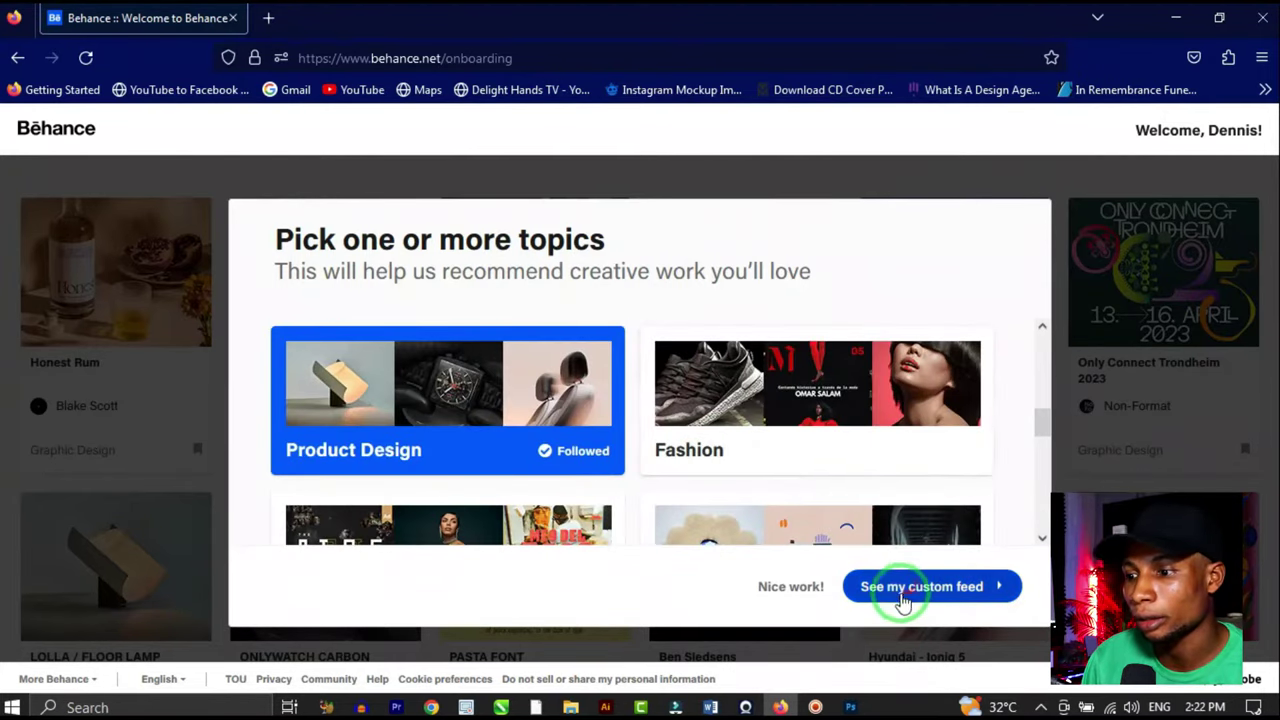
pyautogui.click(906, 592)
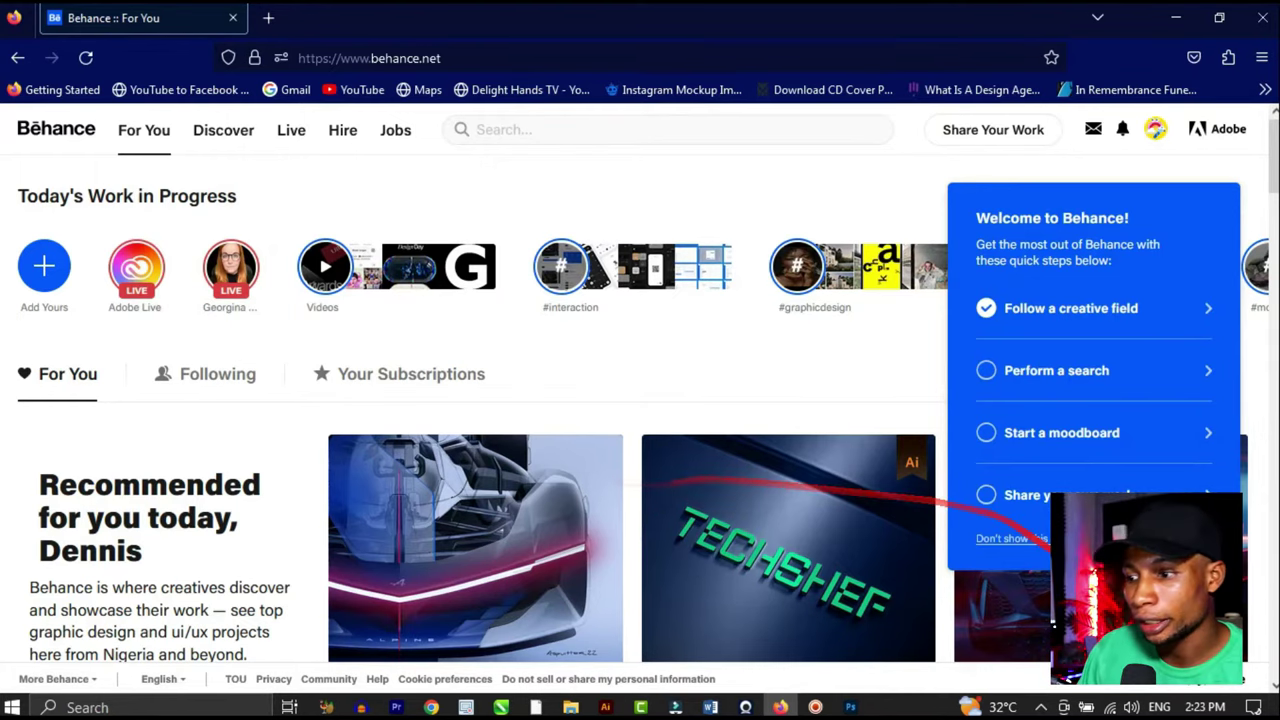
# Step: Look over the recommended feed, check the new account's details and open its Behance profile page
pyautogui.scroll(-10, 614, 514)
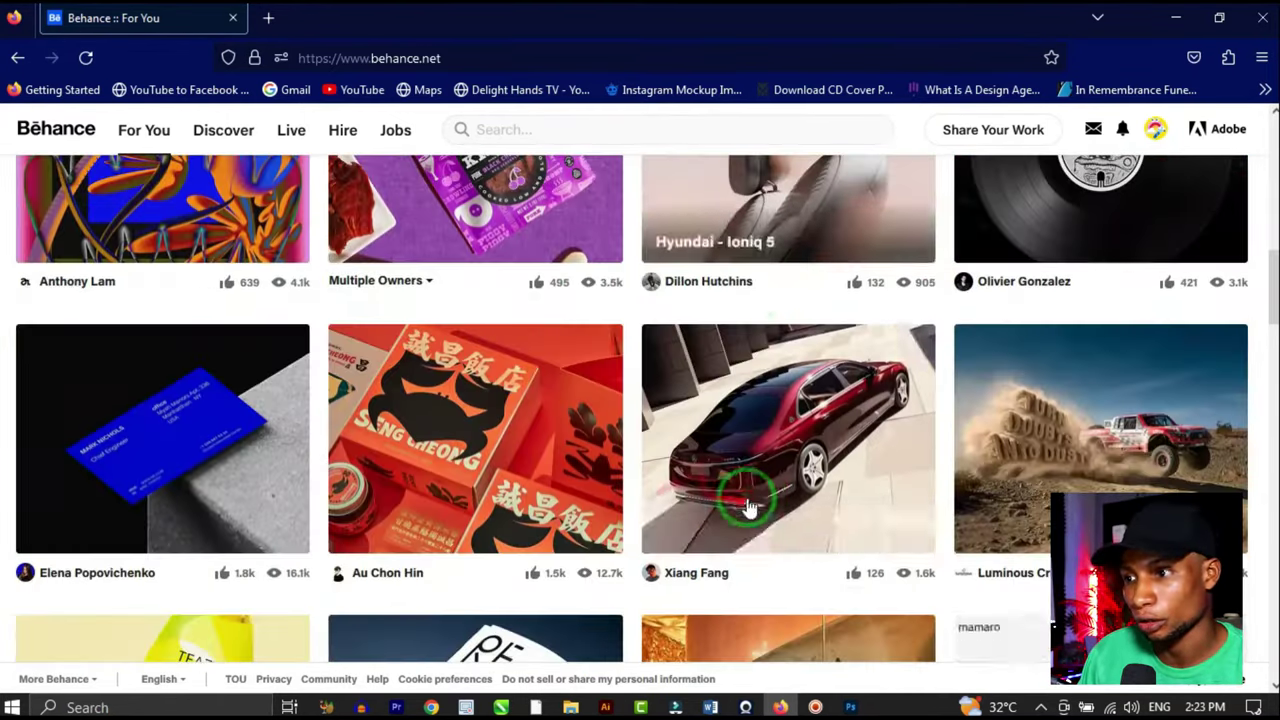
pyautogui.scroll(10, 760, 507)
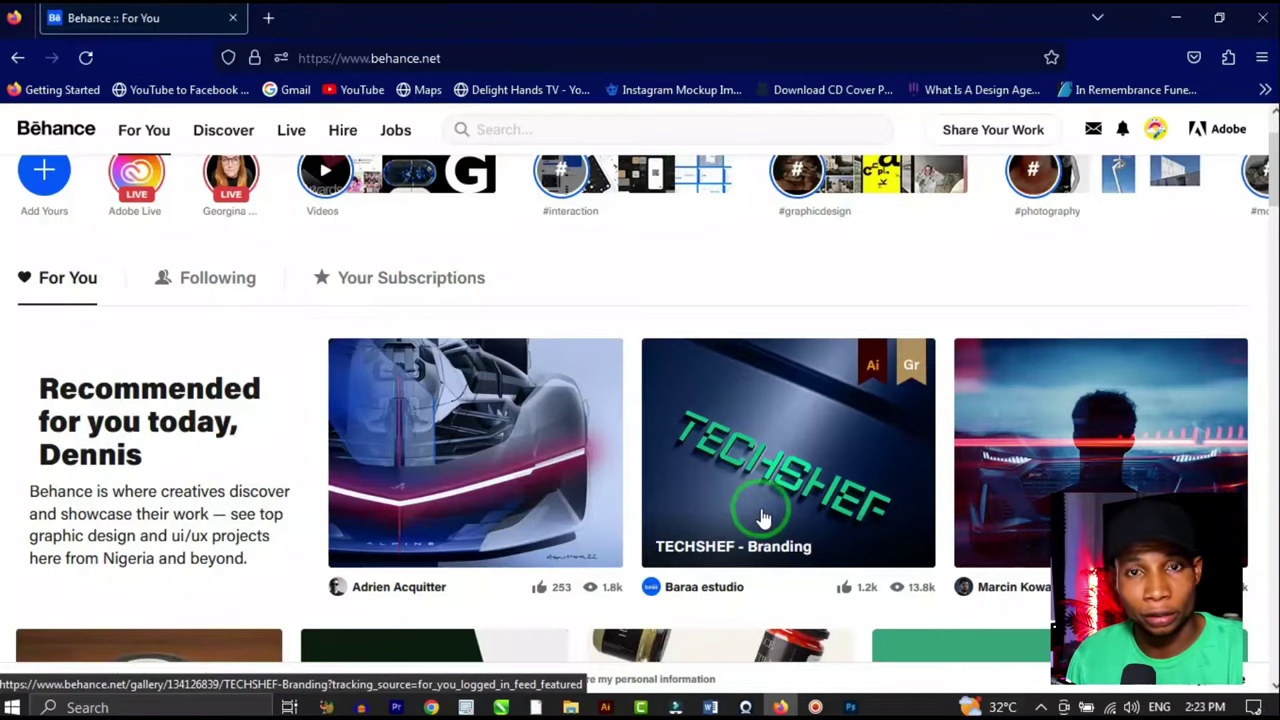
pyautogui.scroll(1, 762, 517)
pyautogui.click(1155, 130)
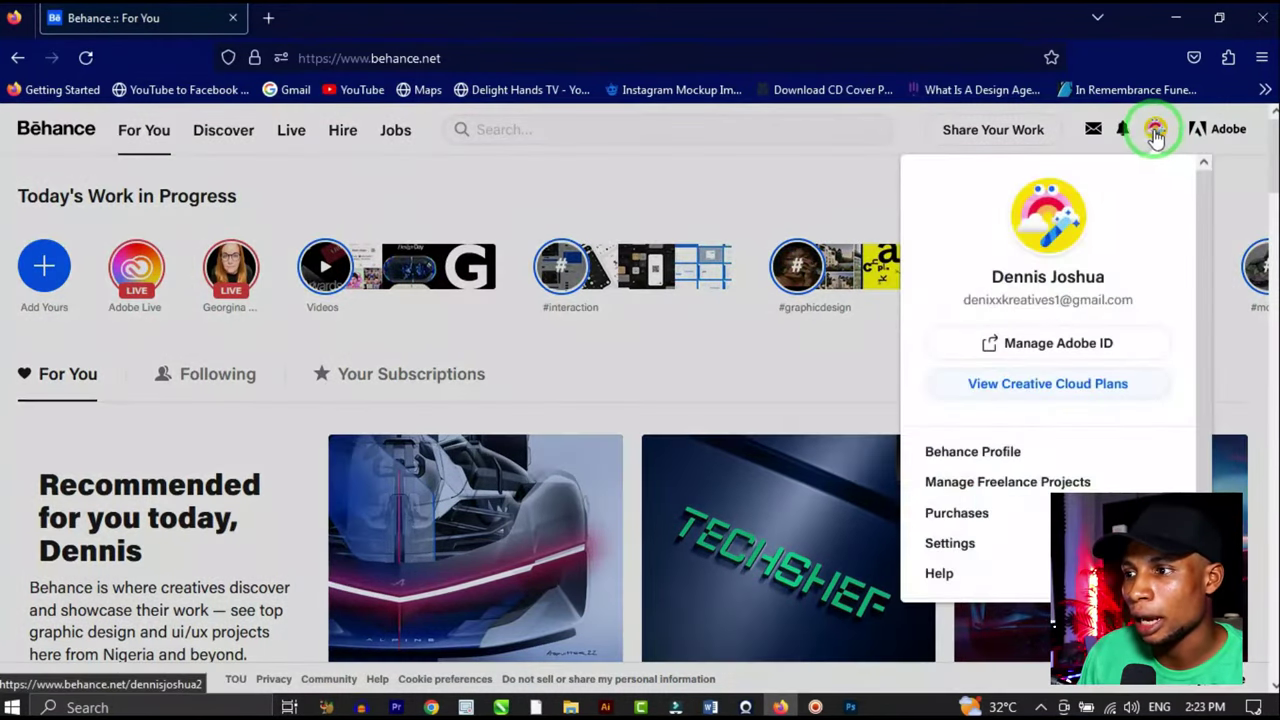
pyautogui.click(1124, 129)
pyautogui.click(1153, 132)
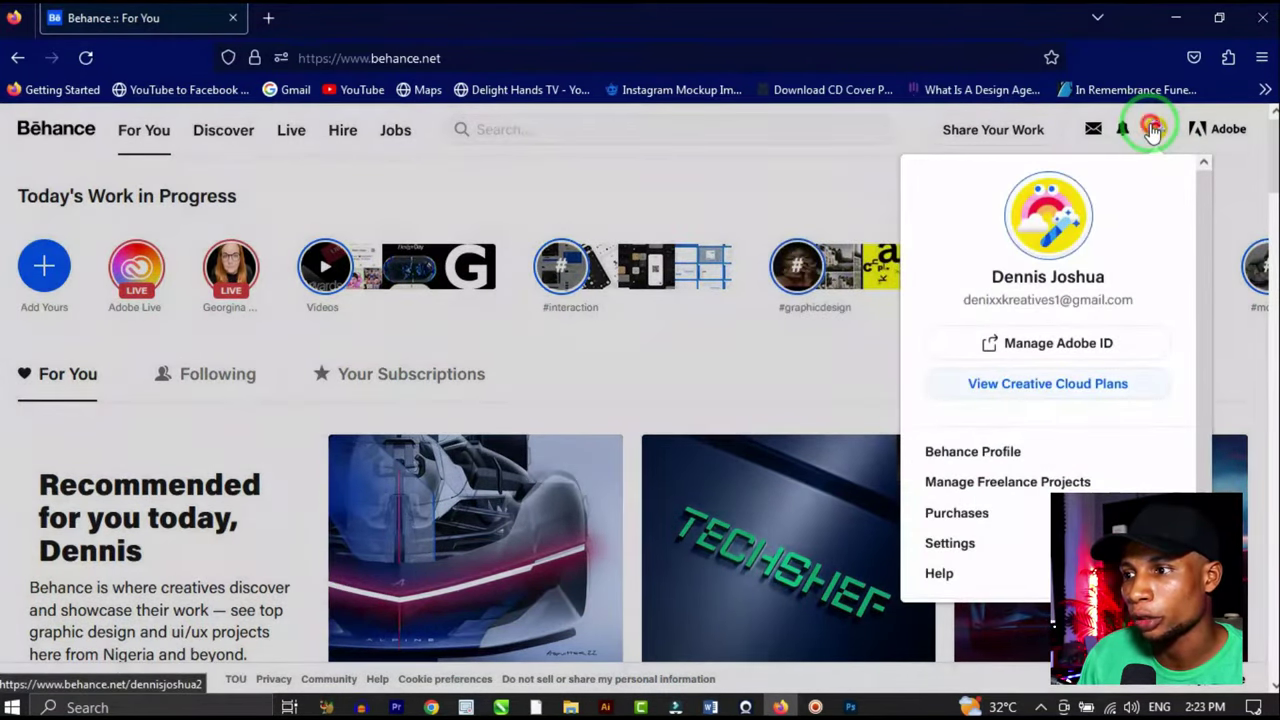
pyautogui.moveTo(999, 296); pyautogui.dragTo(1088, 268)
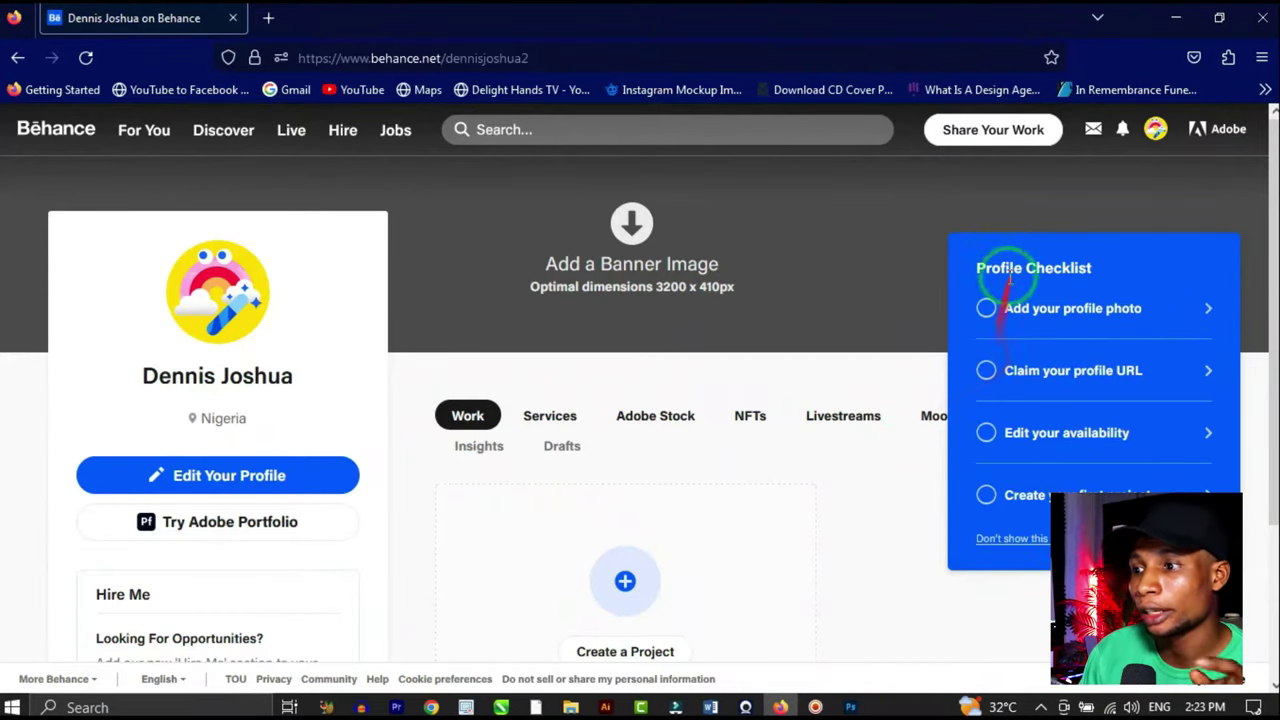
pyautogui.scroll(-3, 1010, 400)
pyautogui.scroll(3, 1026, 409)
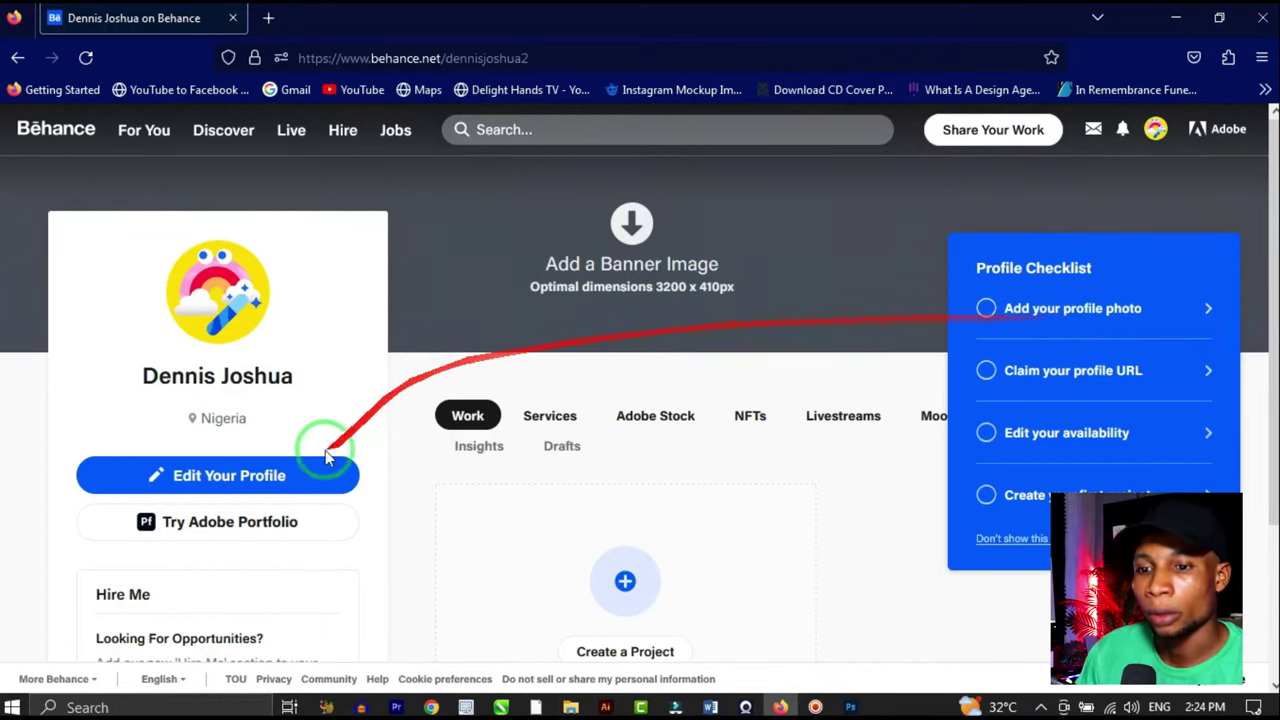
# Step: Open the profile for editing and upload PROFILE PICTURE-01 from the BEHANCE ASSETS folder on the Desktop as the profile picture
pyautogui.click(228, 476)
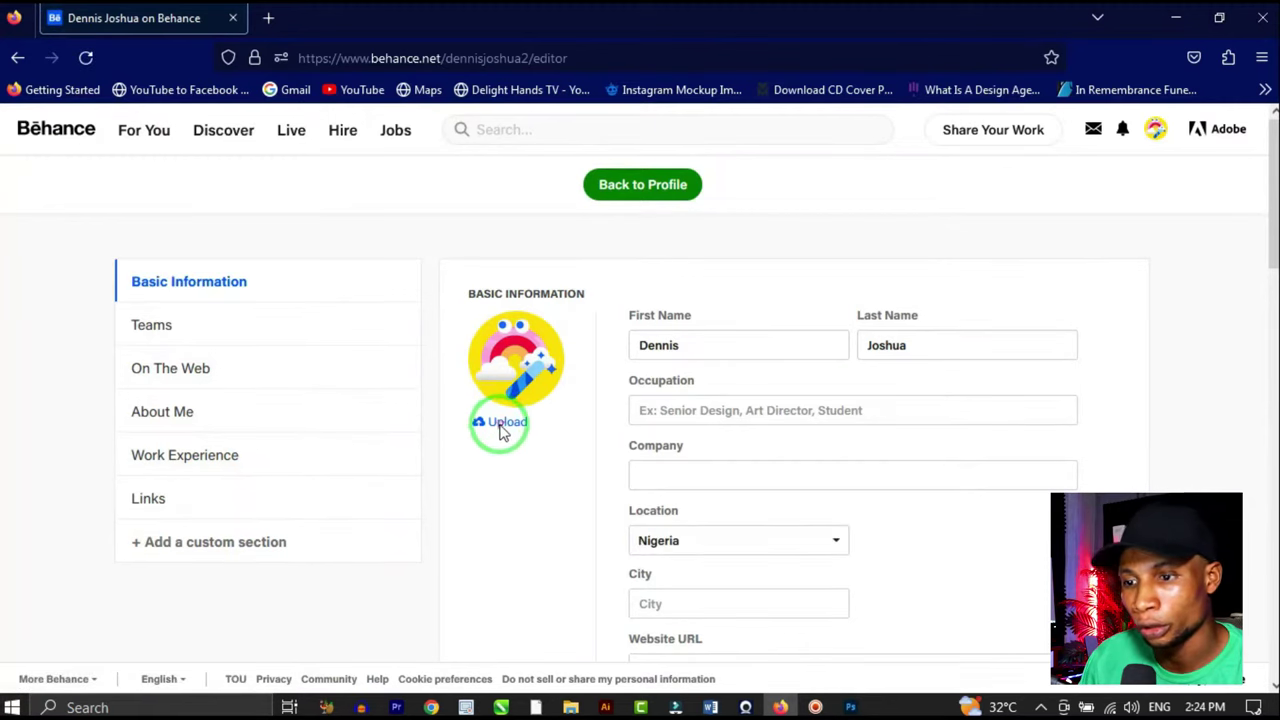
pyautogui.click(503, 427)
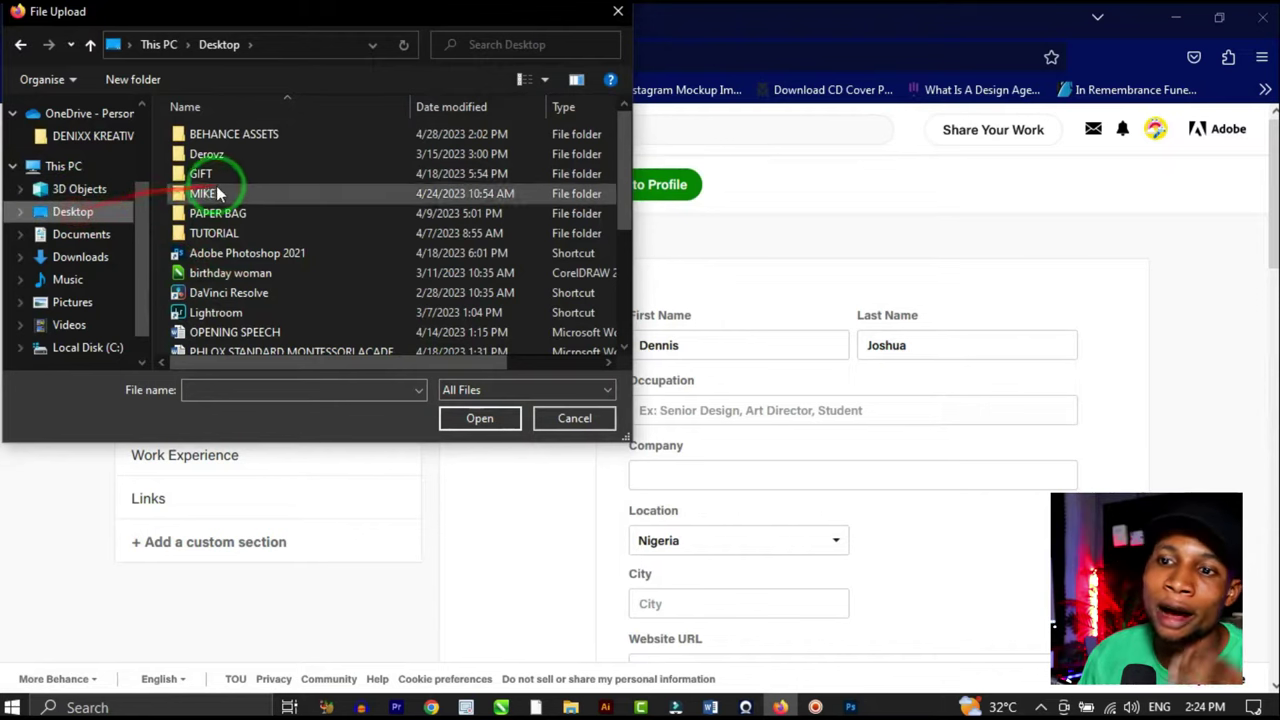
pyautogui.doubleClick(243, 134)
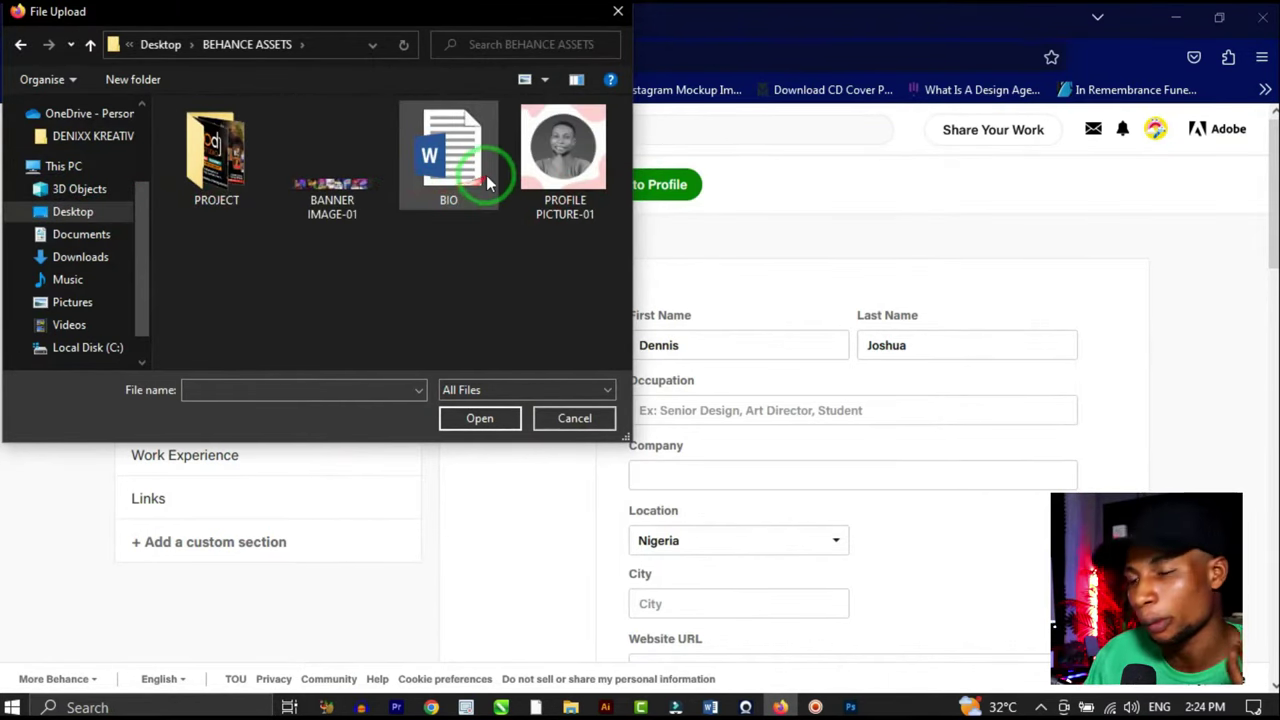
pyautogui.click(552, 163)
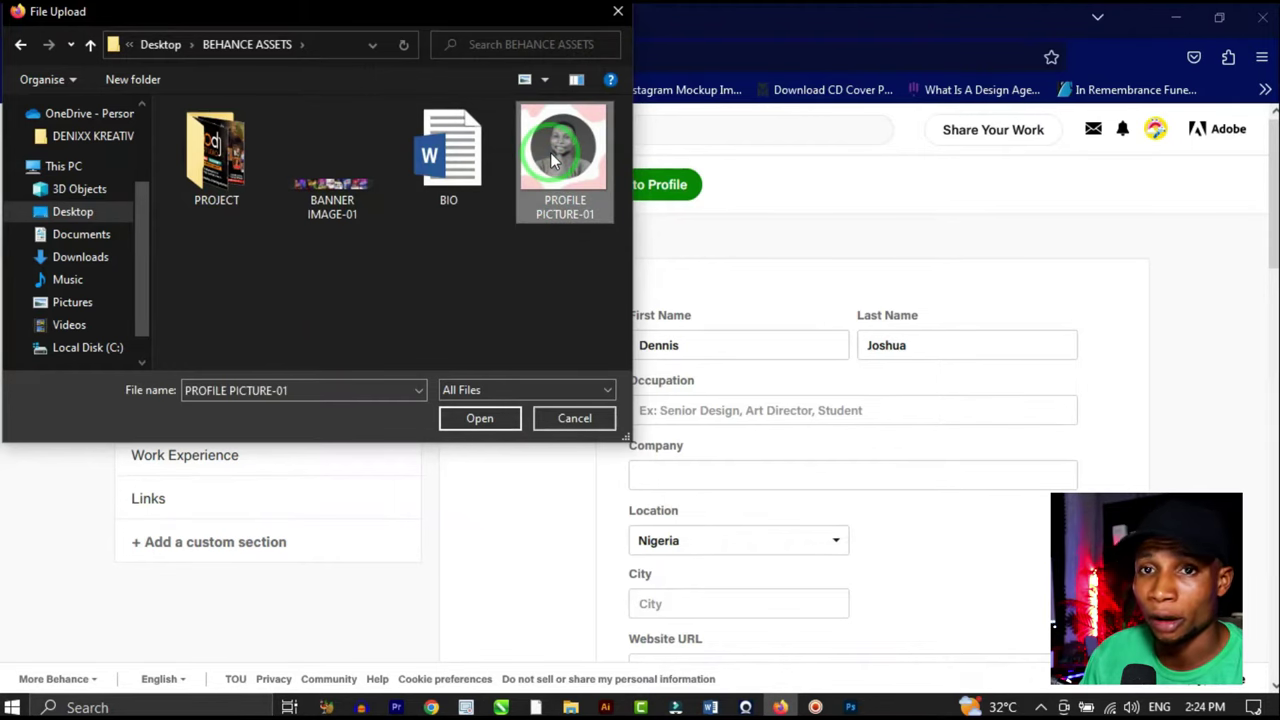
pyautogui.click(472, 421)
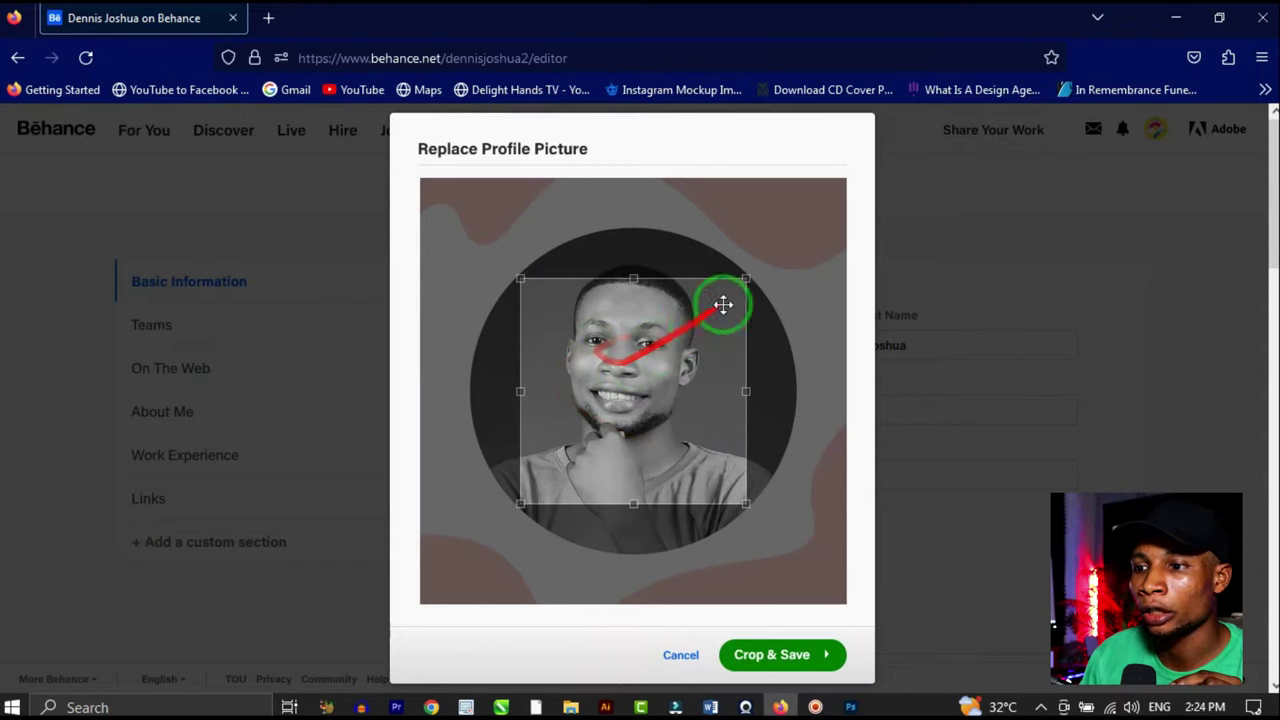
# Step: Expand the crop area to cover the whole profile picture, save it and return to the profile
pyautogui.moveTo(746, 278); pyautogui.dragTo(857, 171)
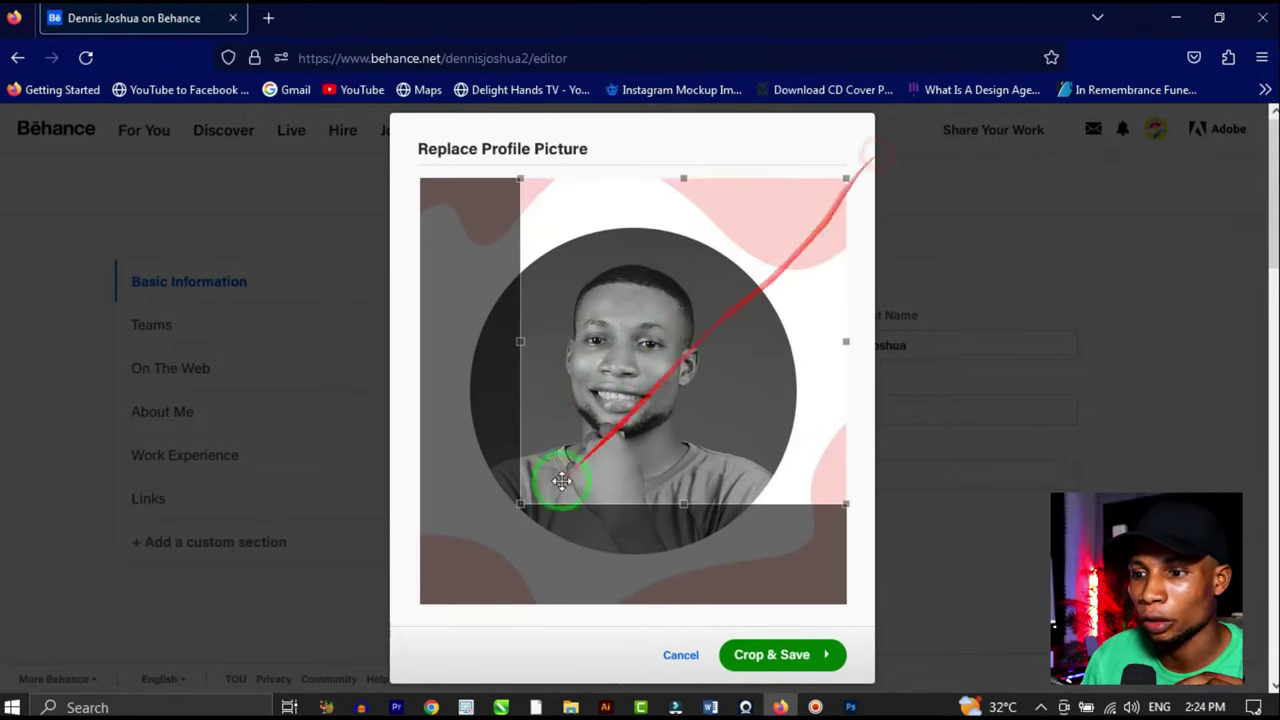
pyautogui.moveTo(520, 506); pyautogui.dragTo(334, 614)
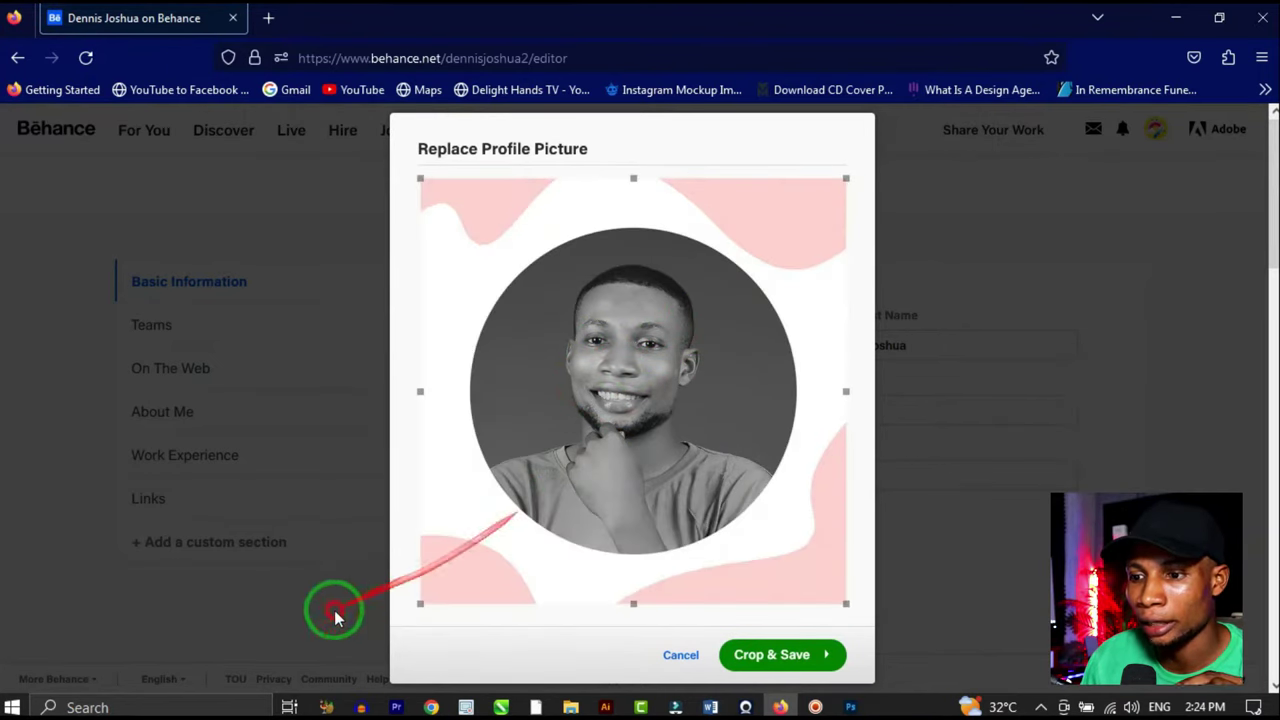
pyautogui.click(766, 657)
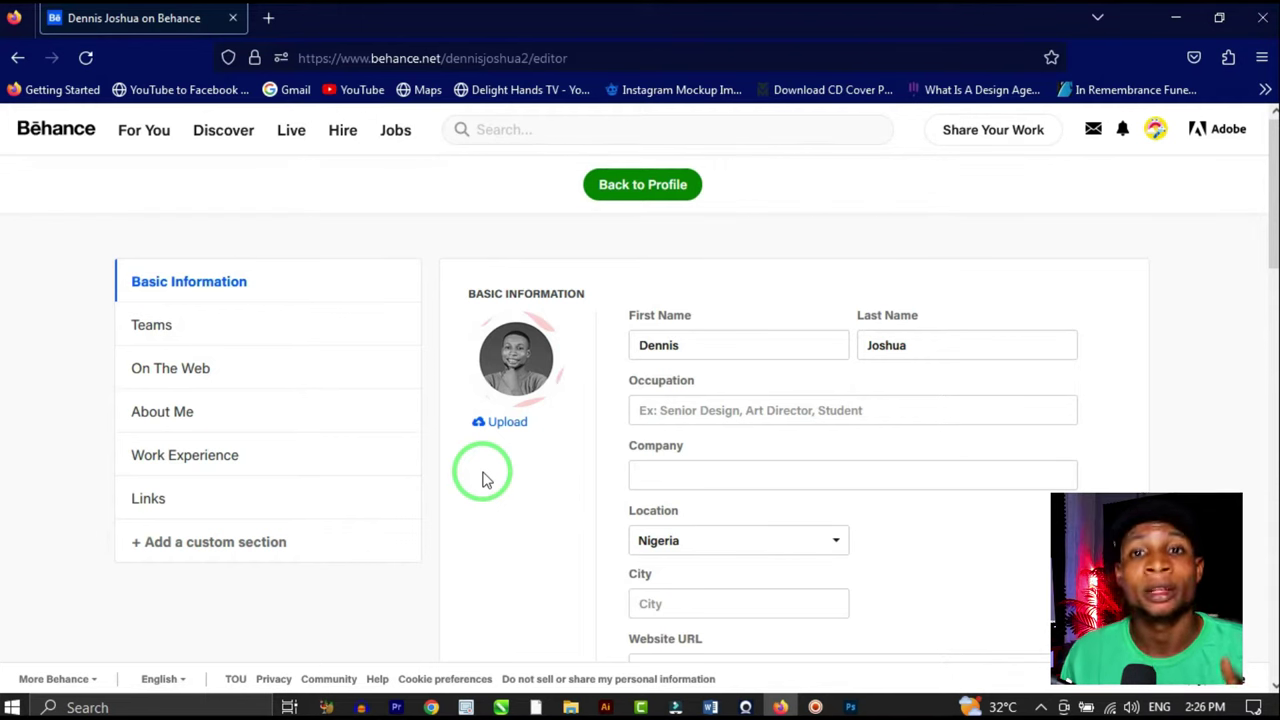
pyautogui.click(634, 340)
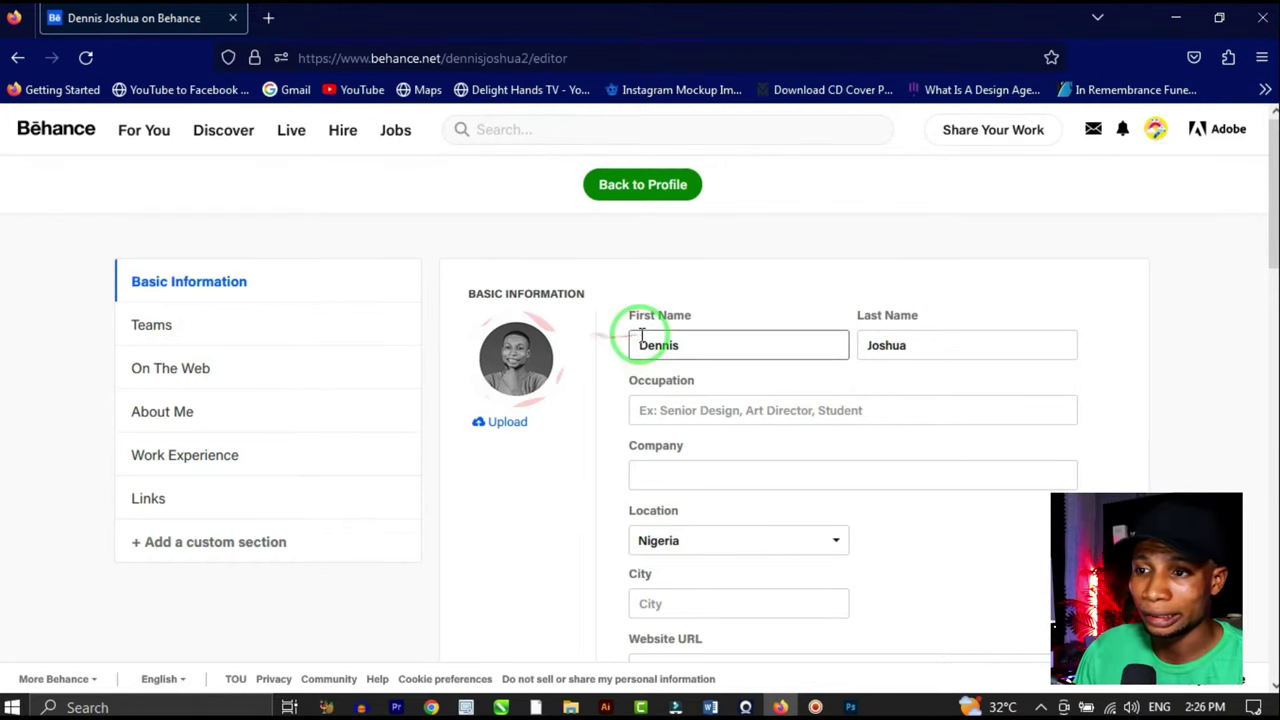
pyautogui.click(645, 186)
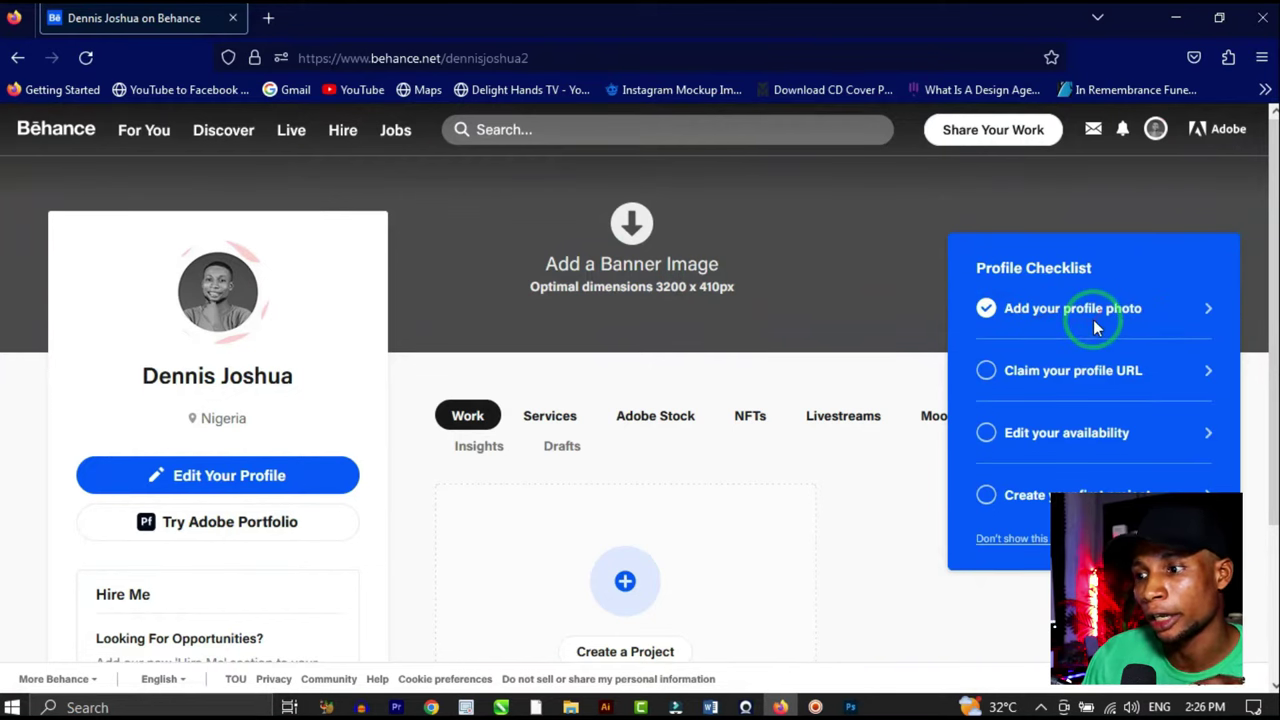
# Step: Claim a custom profile URL made of the account holder's name followed by 3
pyautogui.click(1045, 368)
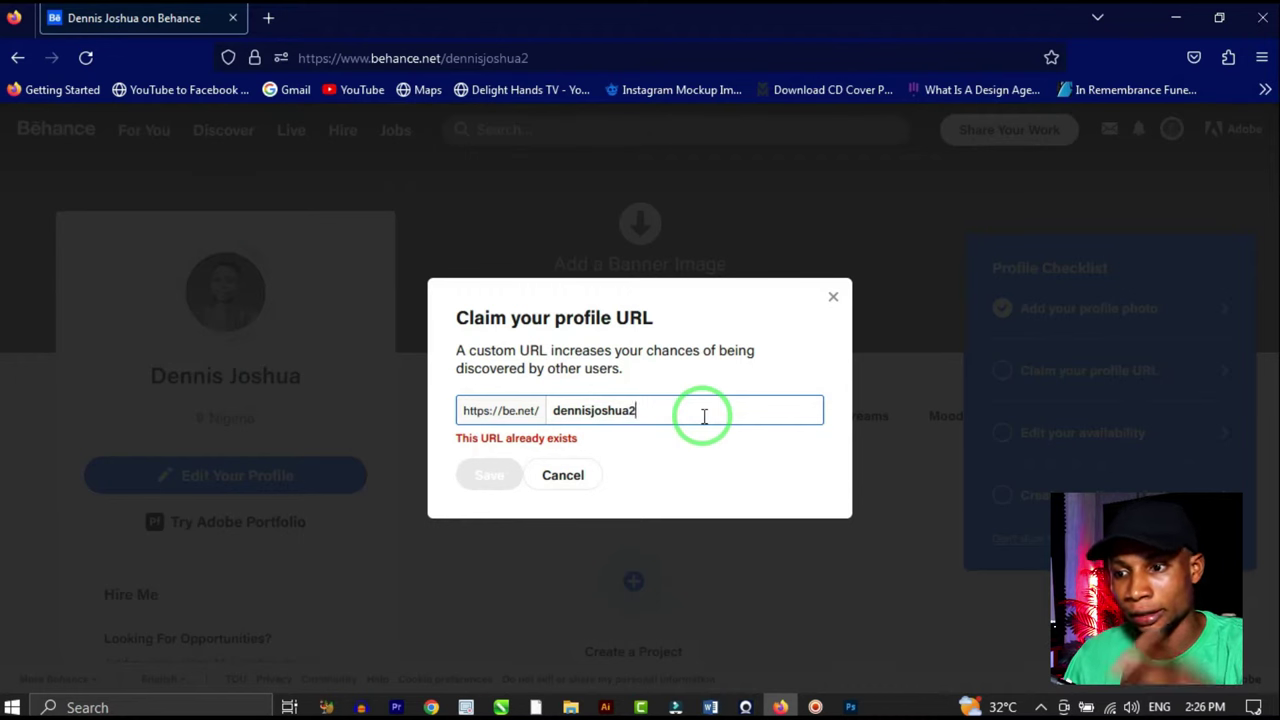
pyautogui.click(646, 418)
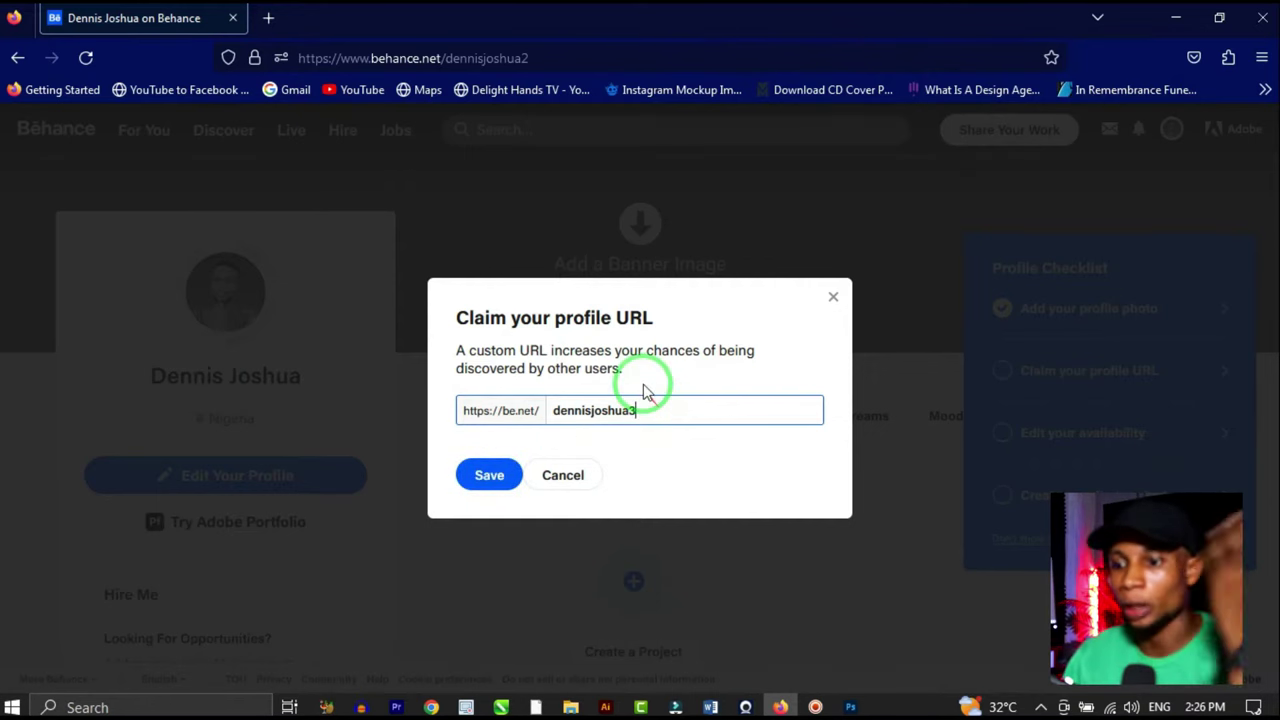
pyautogui.click(489, 477)
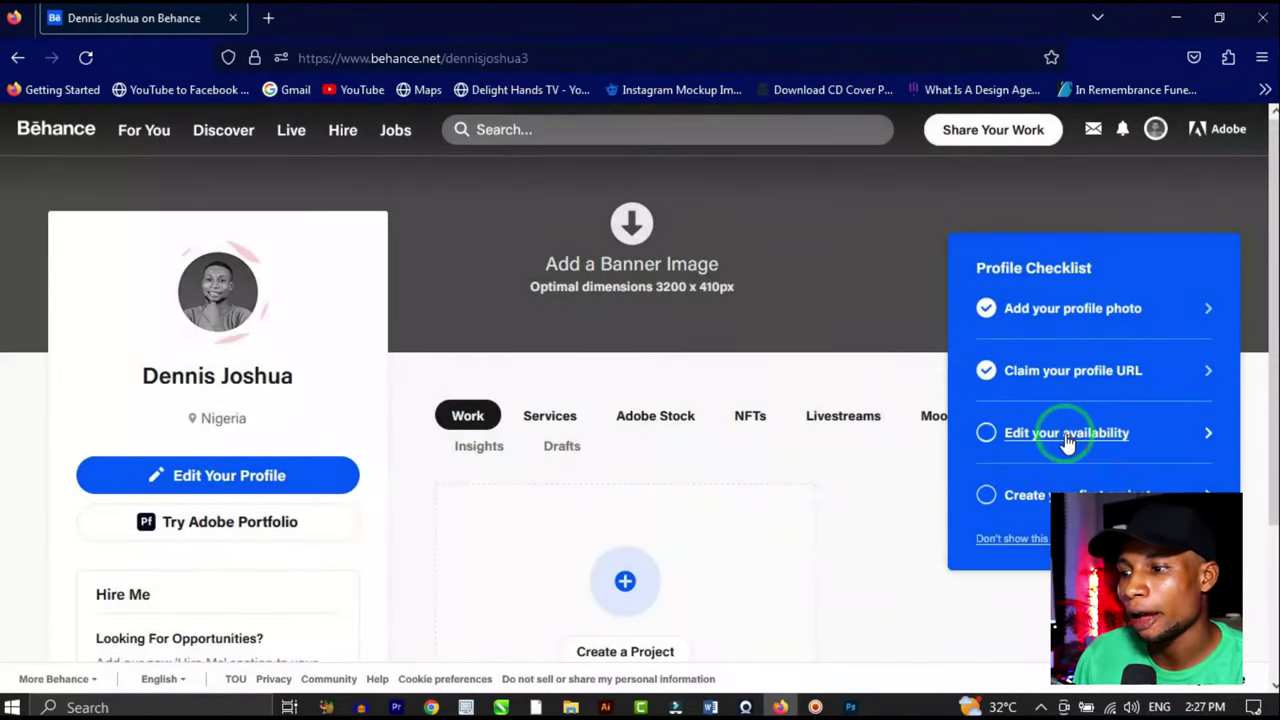
# Step: Turn on Freelance & Project Commission in the profile's availability and set a minimum budget of 100 in USD
pyautogui.click(1065, 434)
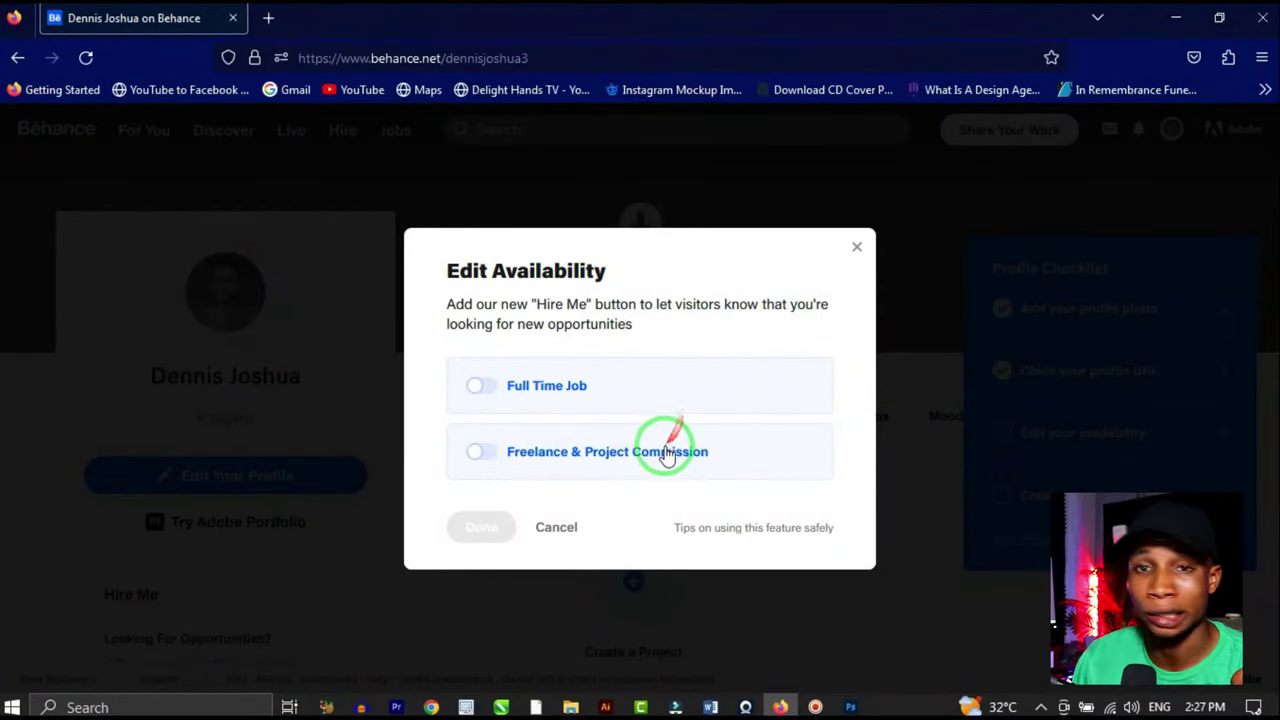
pyautogui.click(489, 453)
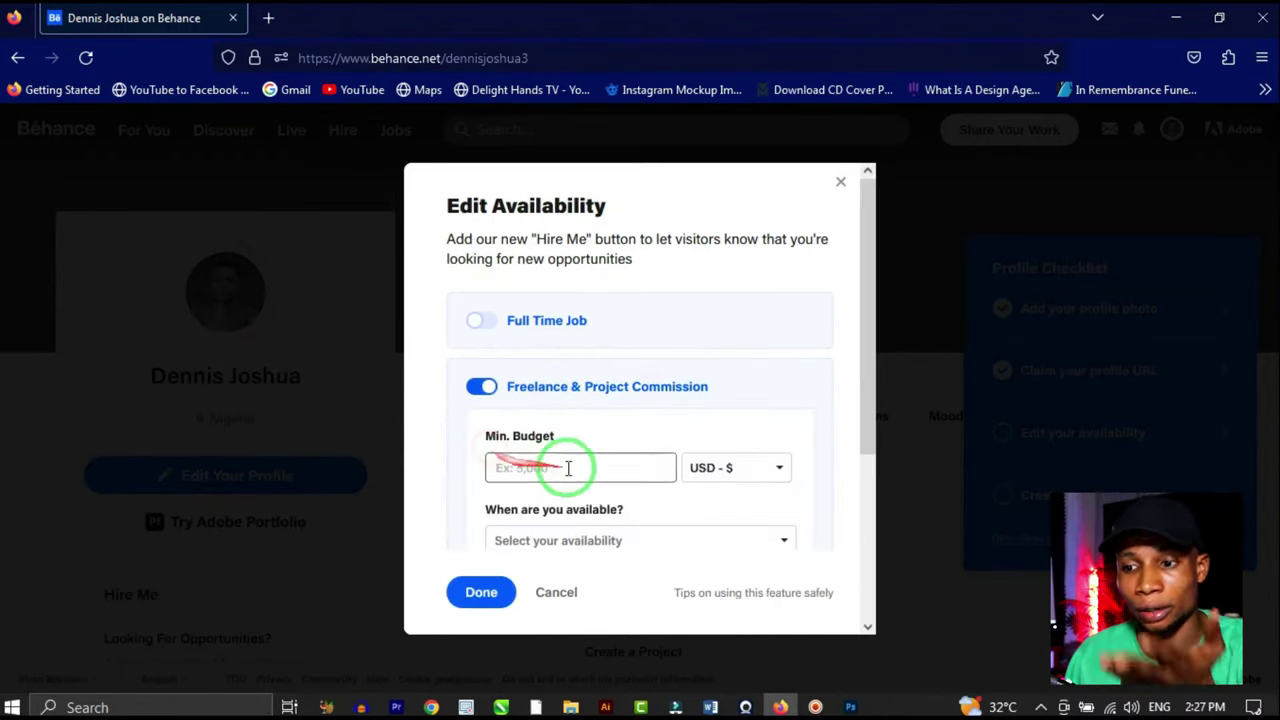
pyautogui.scroll(-2, 620, 428)
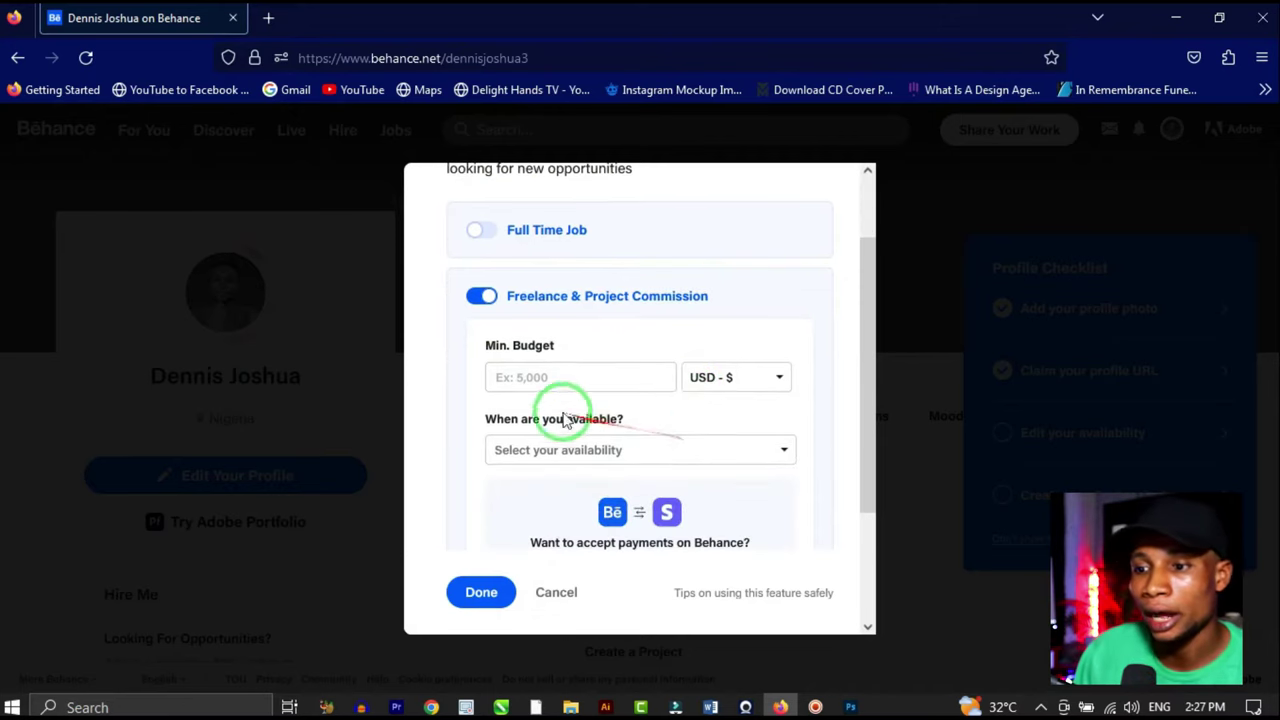
pyautogui.click(540, 376)
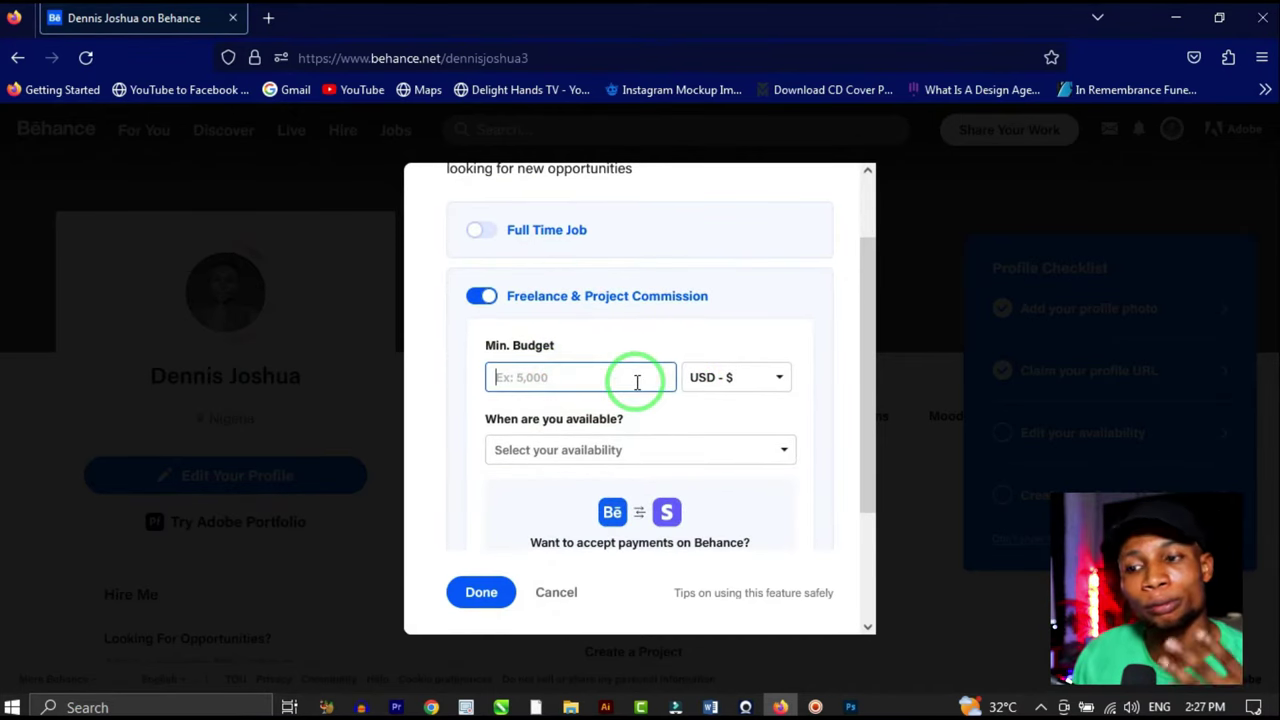
pyautogui.write('100')
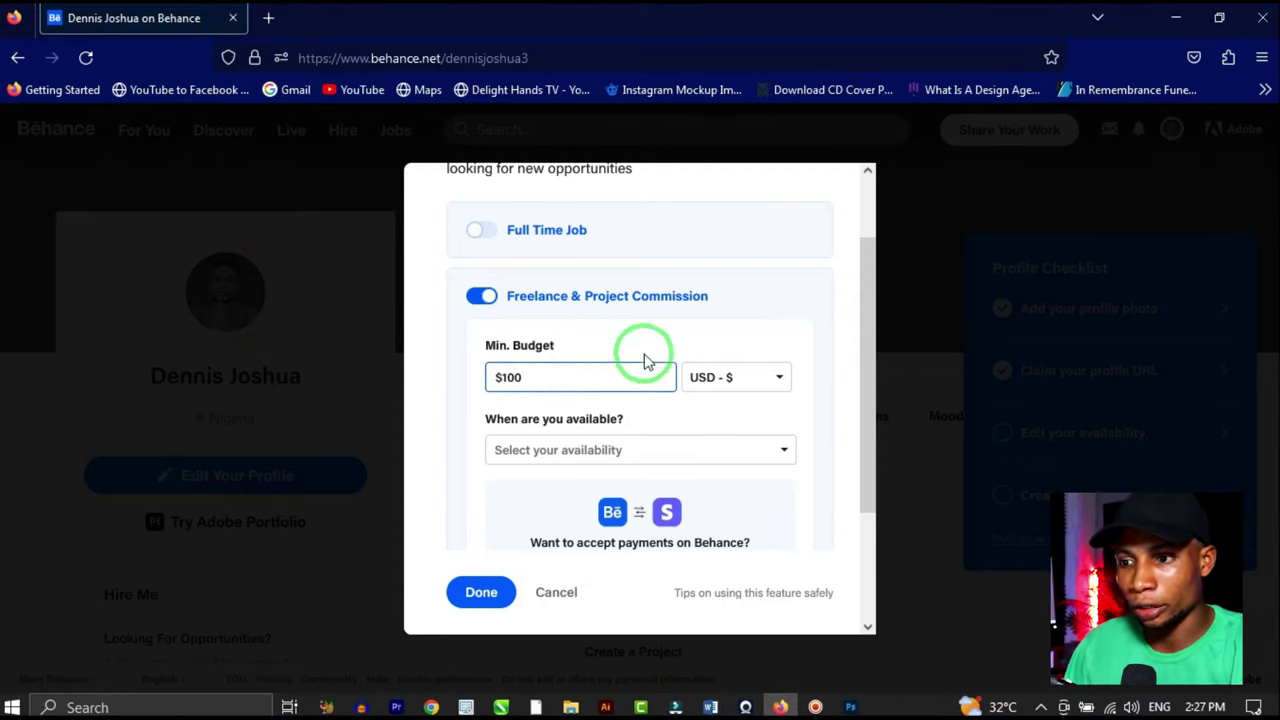
pyautogui.click(720, 376)
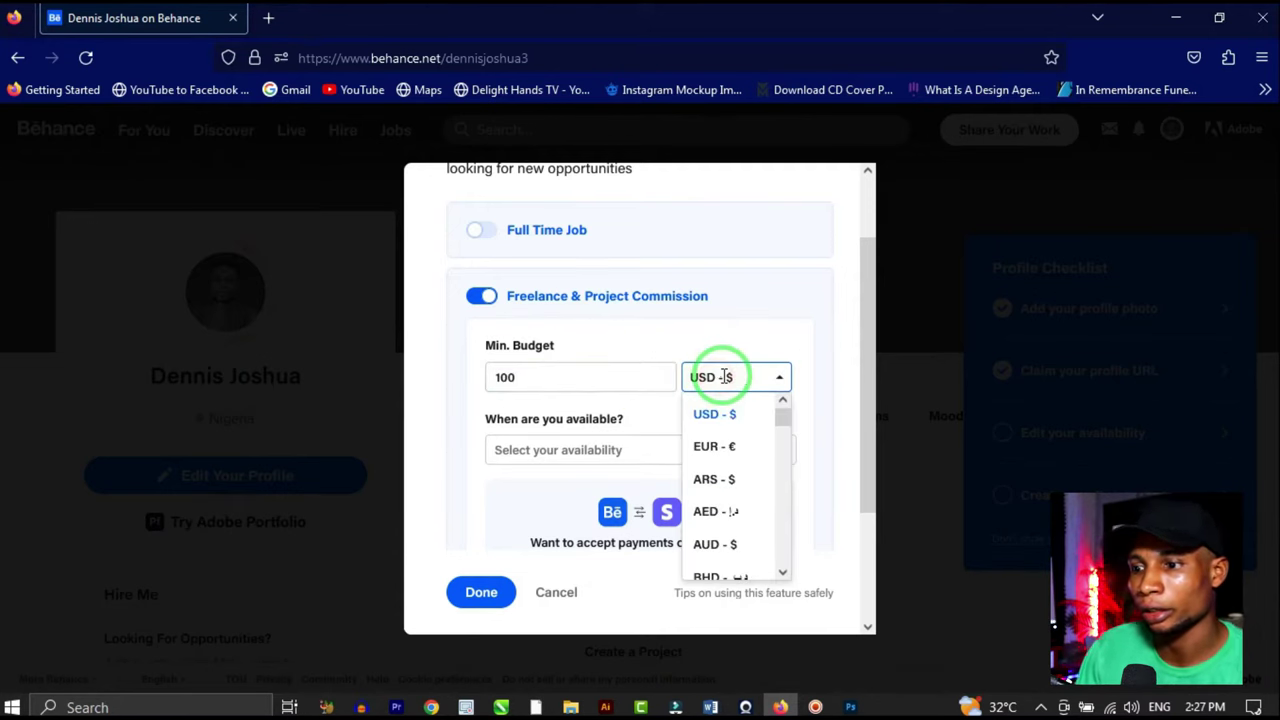
pyautogui.click(527, 375)
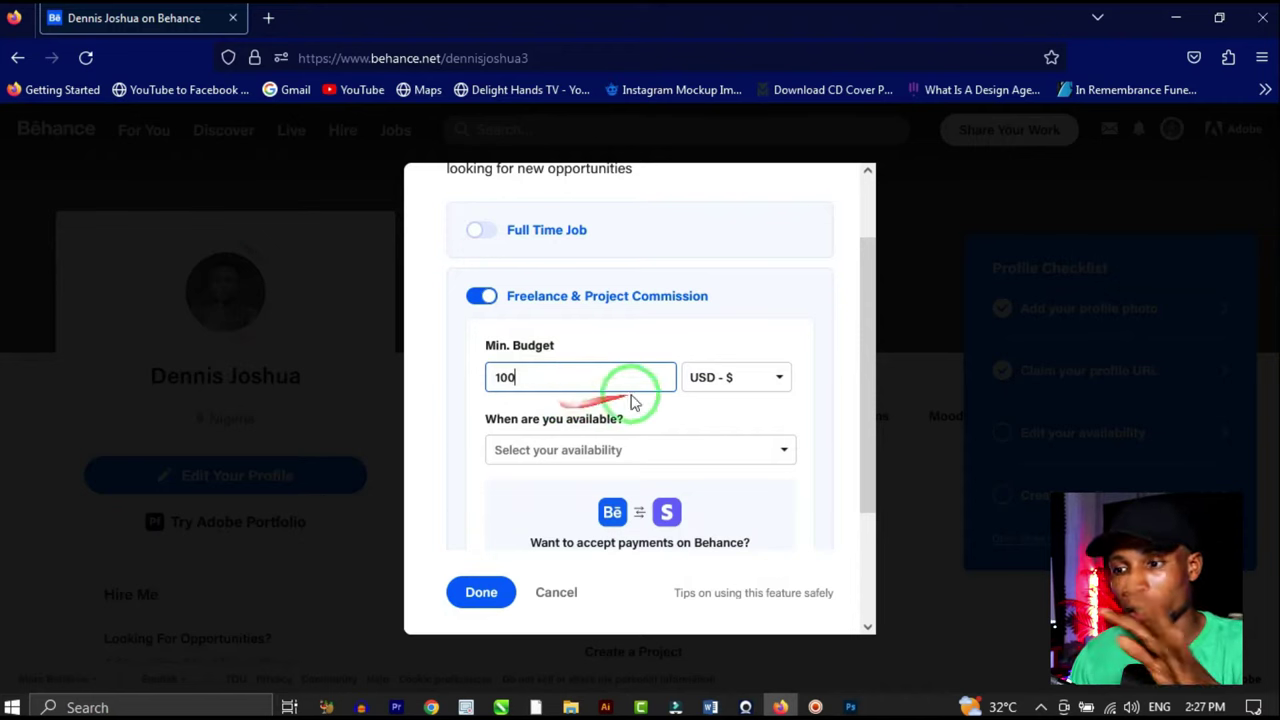
pyautogui.click(750, 375)
pyautogui.click(591, 434)
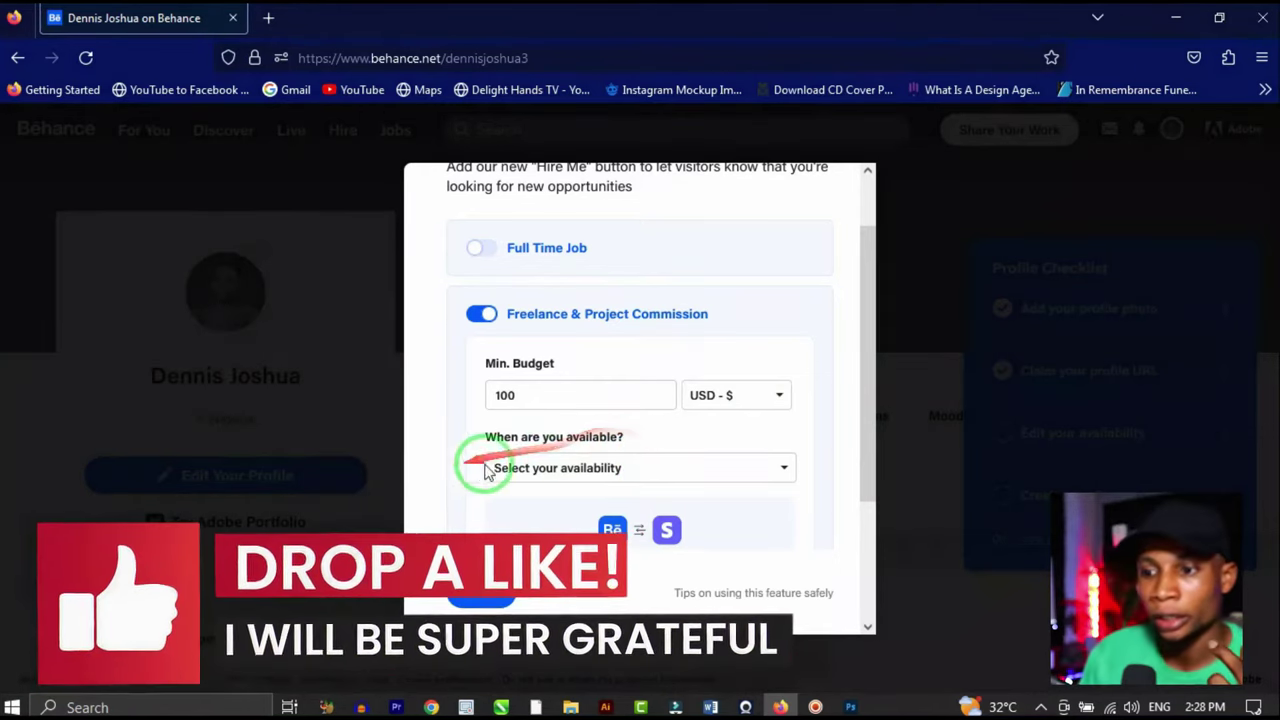
# Step: Look through the choices for when freelance work is available without picking one
pyautogui.scroll(-2, 571, 457)
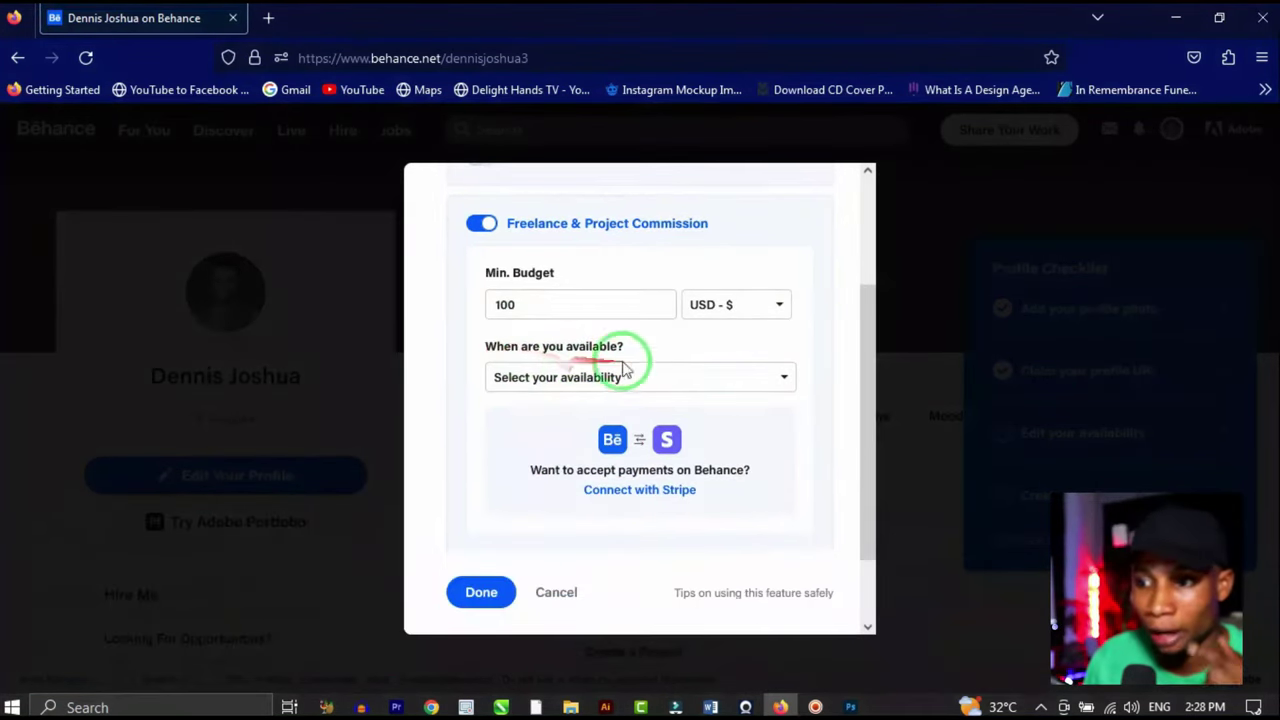
pyautogui.click(651, 372)
pyautogui.scroll(-1, 598, 483)
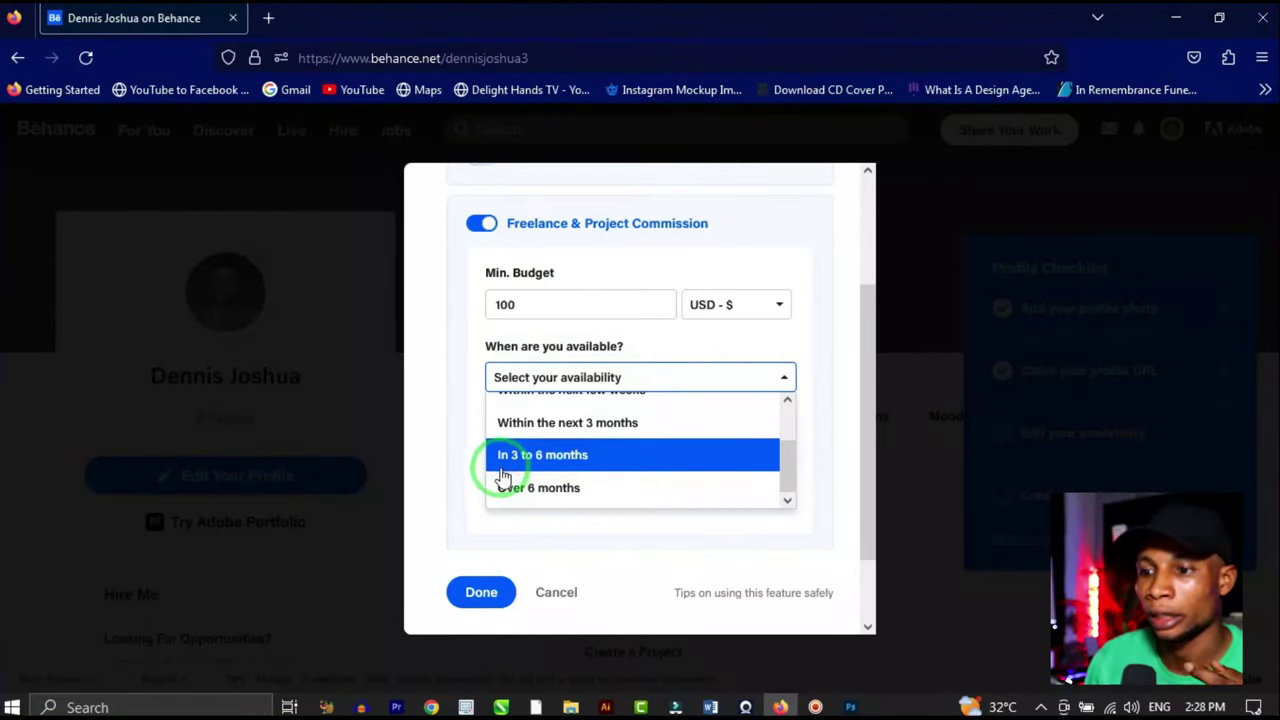
pyautogui.scroll(1, 658, 470)
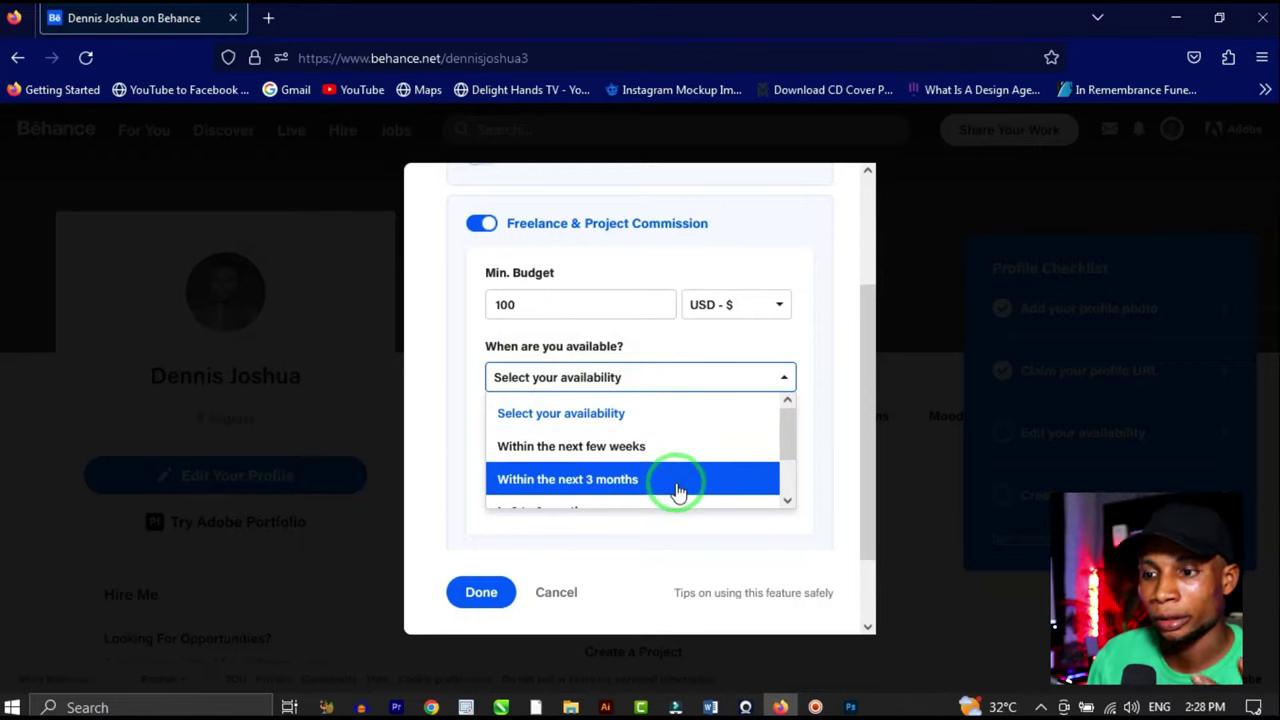
pyautogui.scroll(2, 675, 460)
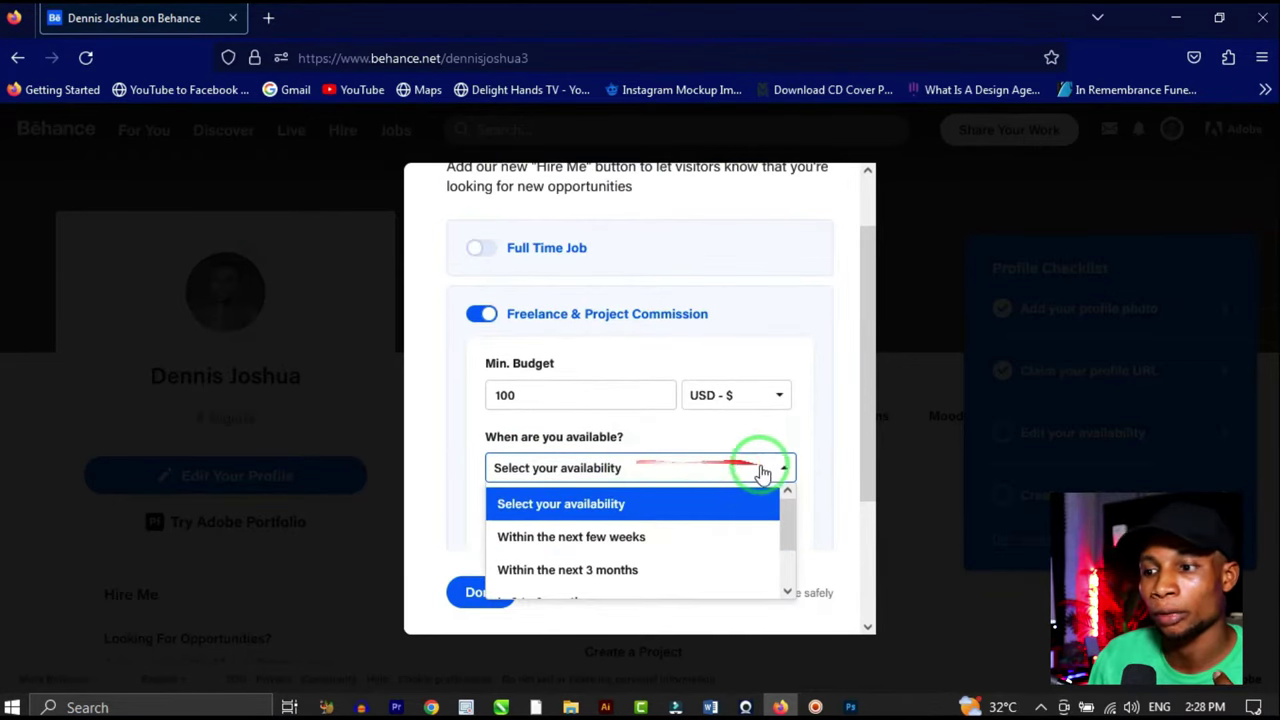
pyautogui.click(797, 462)
# Step: Save the availability with the Hire Me call to action and dismiss the offer to connect with Stripe
pyautogui.scroll(-4, 586, 429)
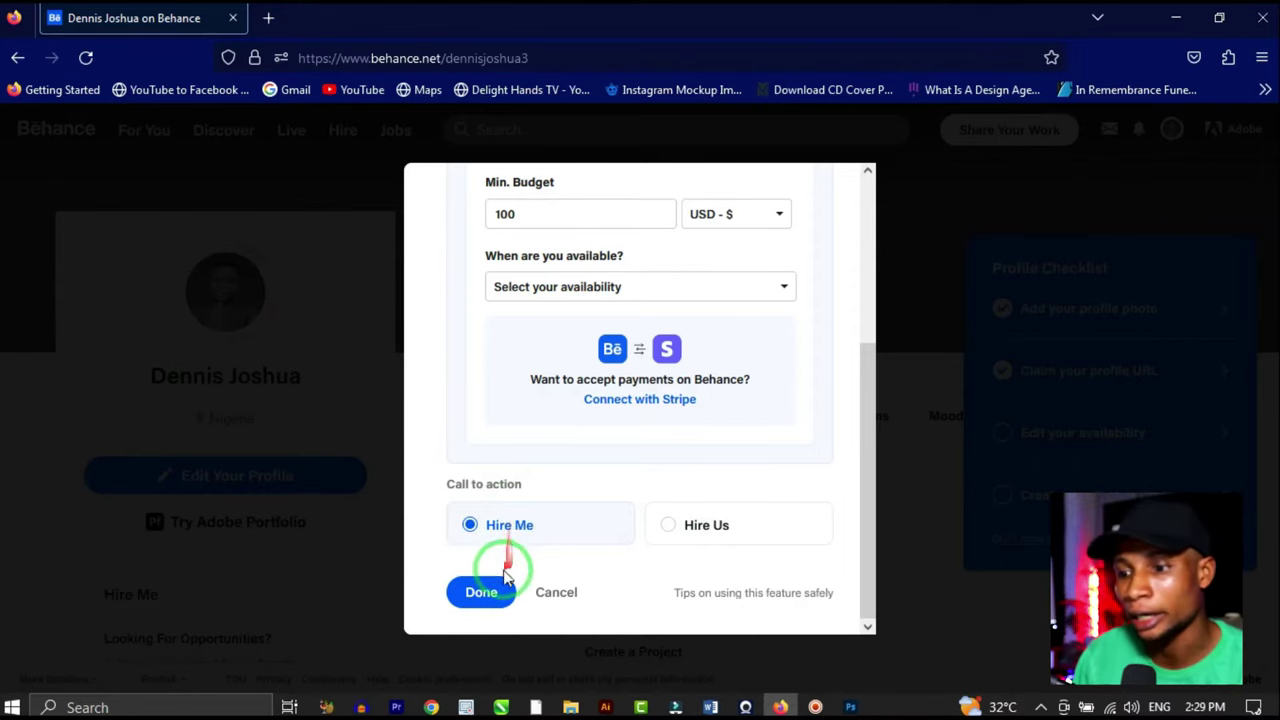
pyautogui.click(484, 592)
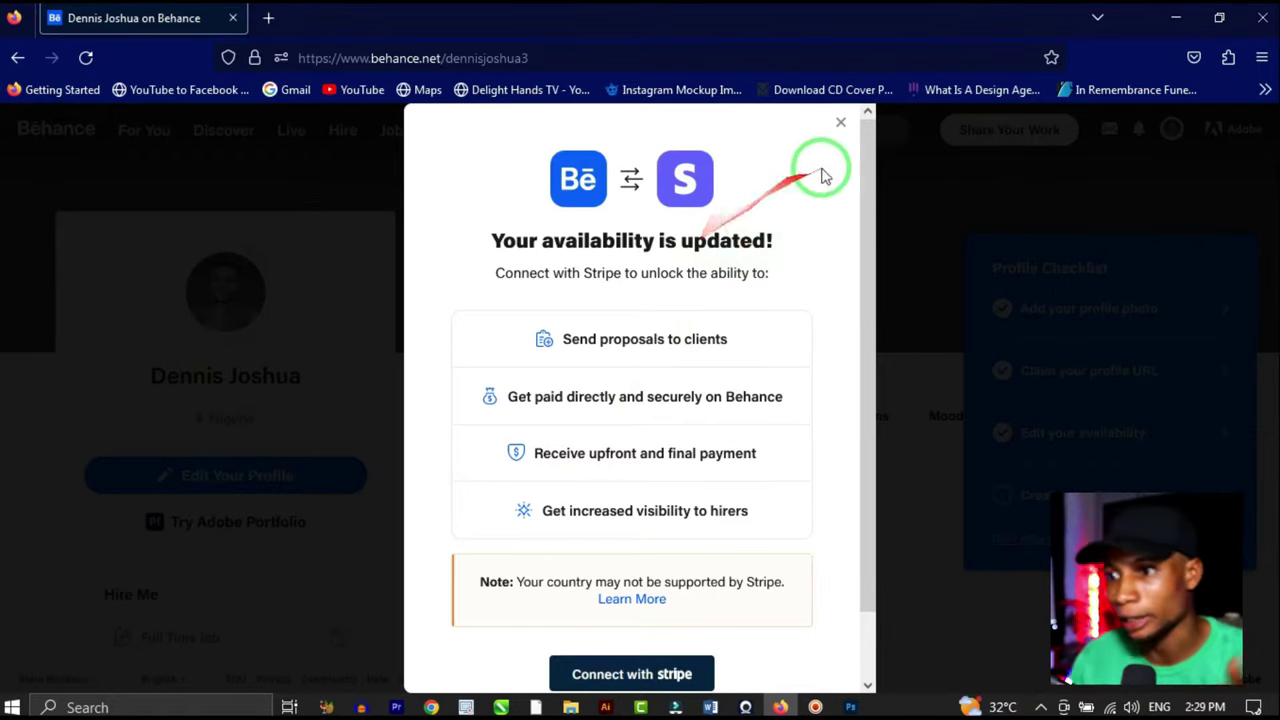
pyautogui.click(840, 123)
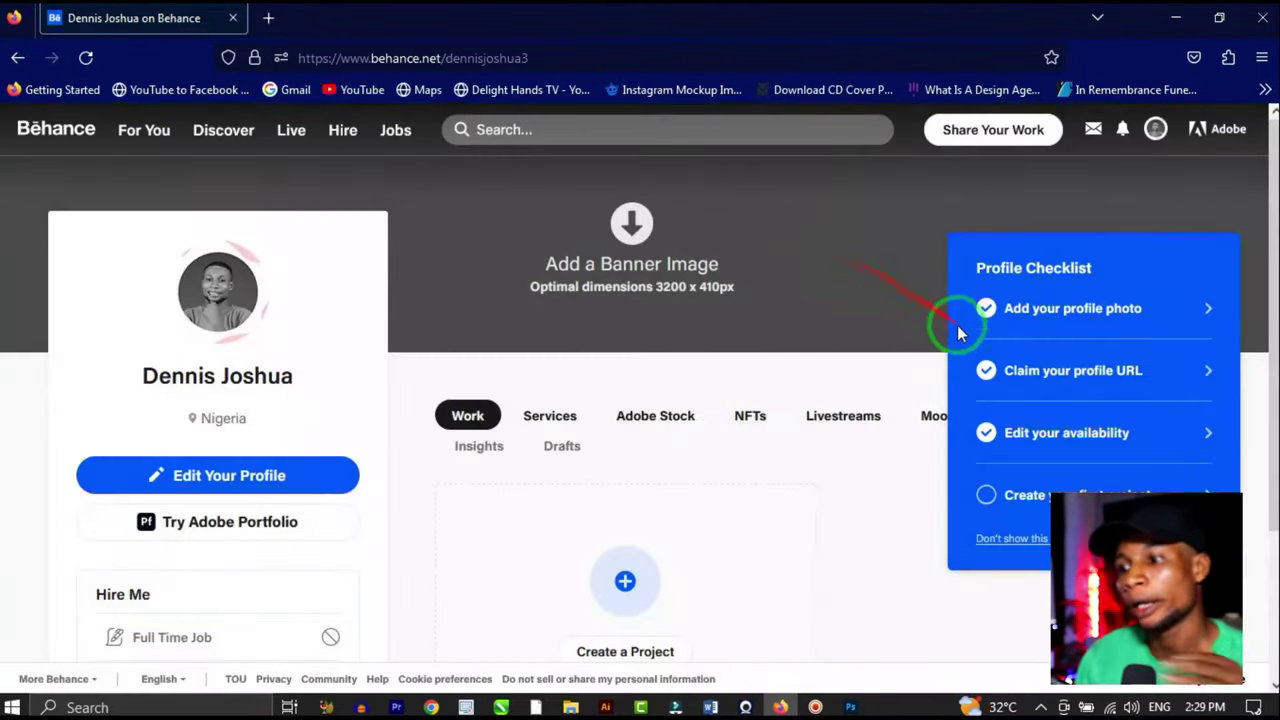
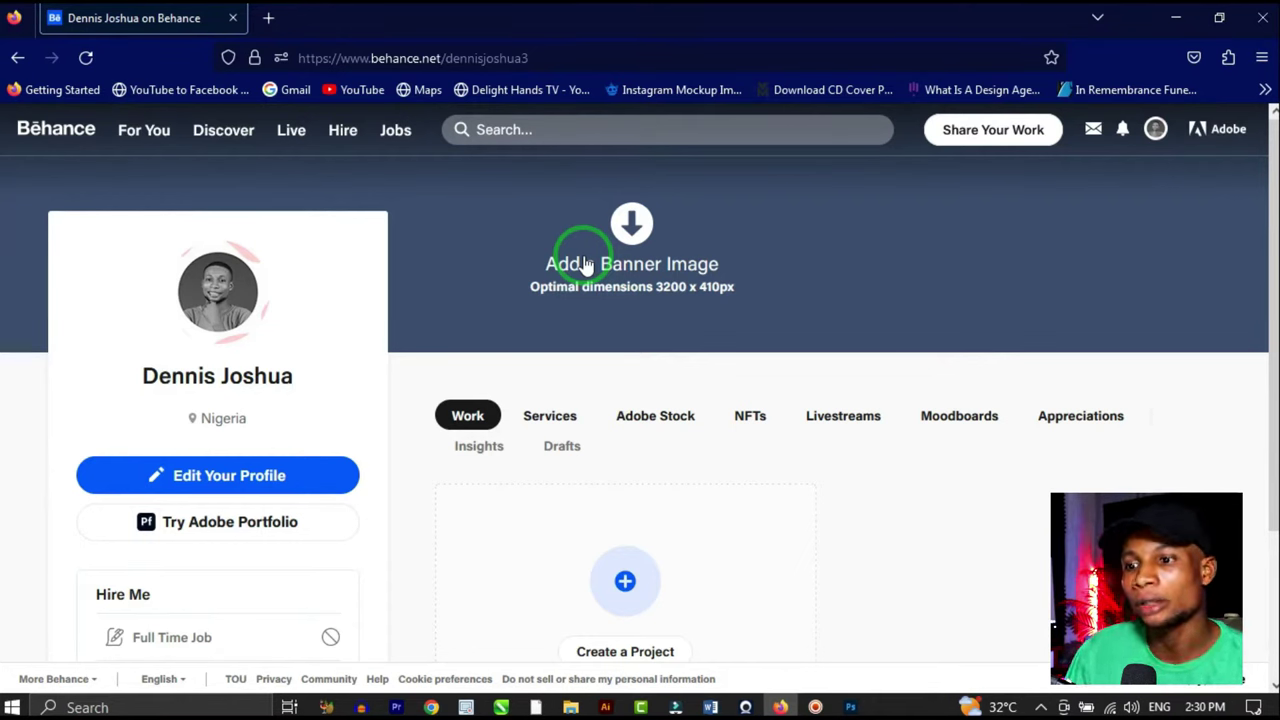
# Step: Upload BANNER IMAGE-01 from the BEHANCE ASSETS folder as the profile's banner image
pyautogui.click(628, 265)
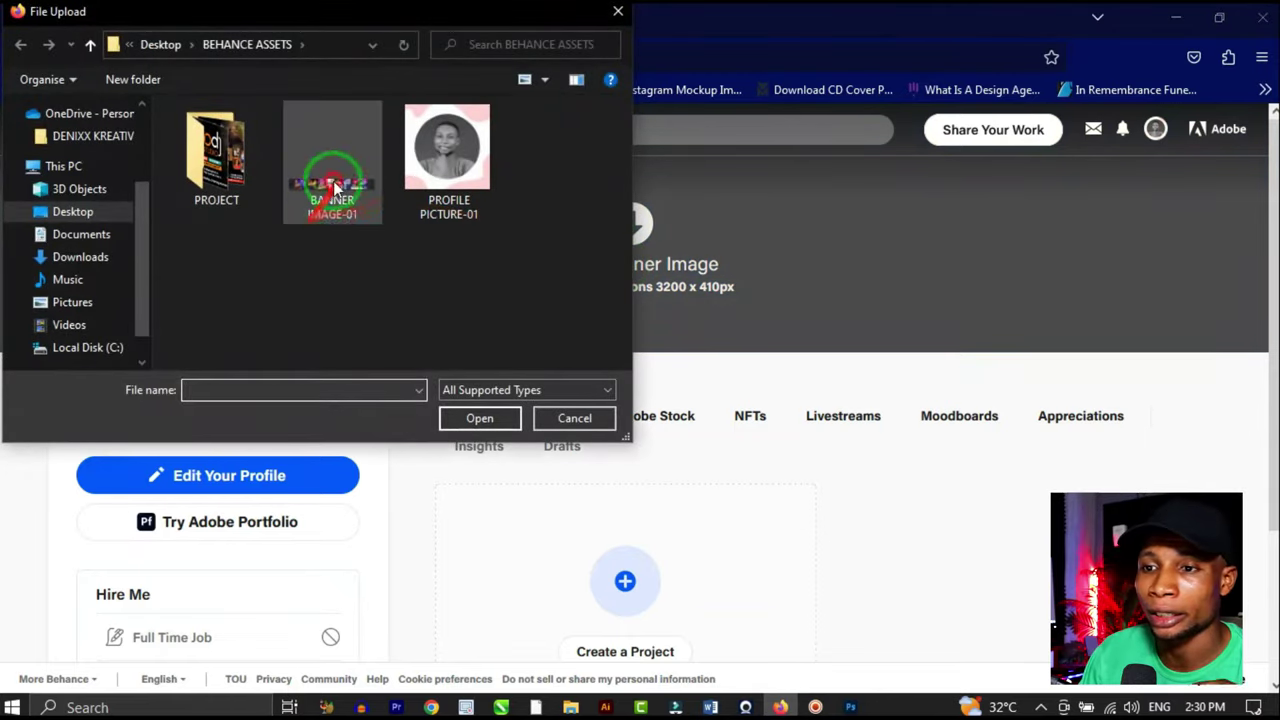
pyautogui.click(334, 187)
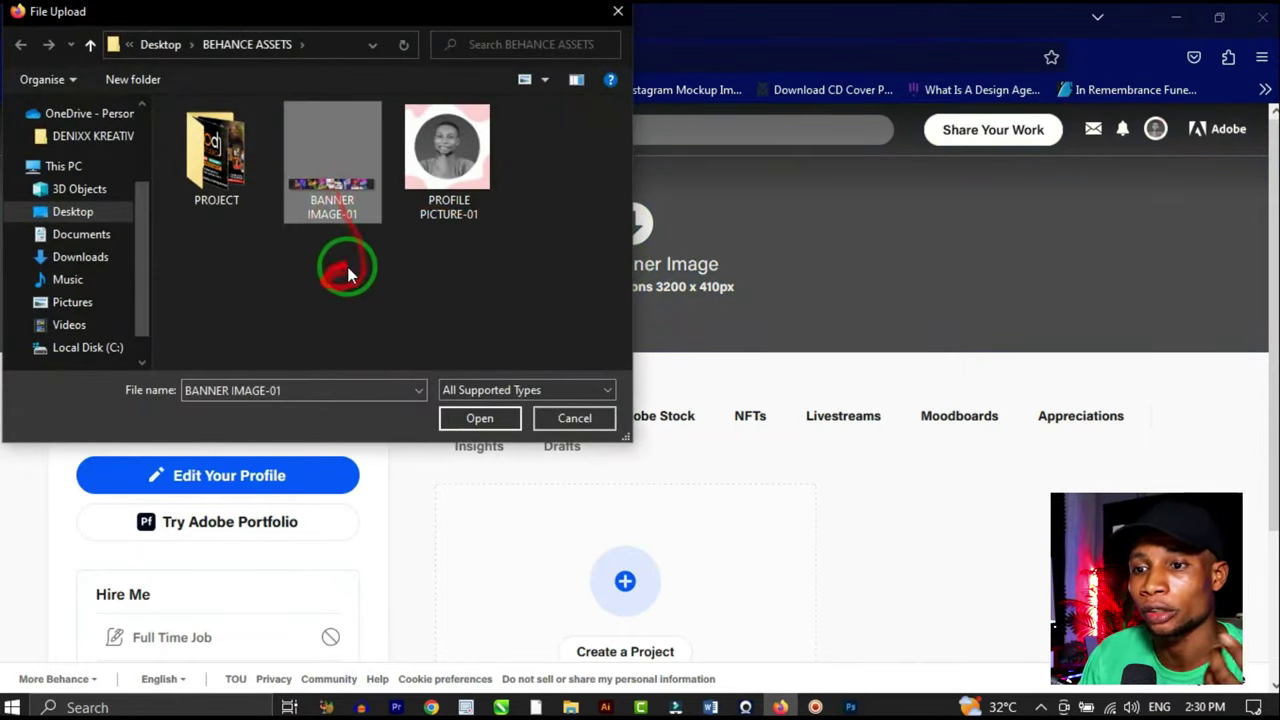
pyautogui.click(482, 419)
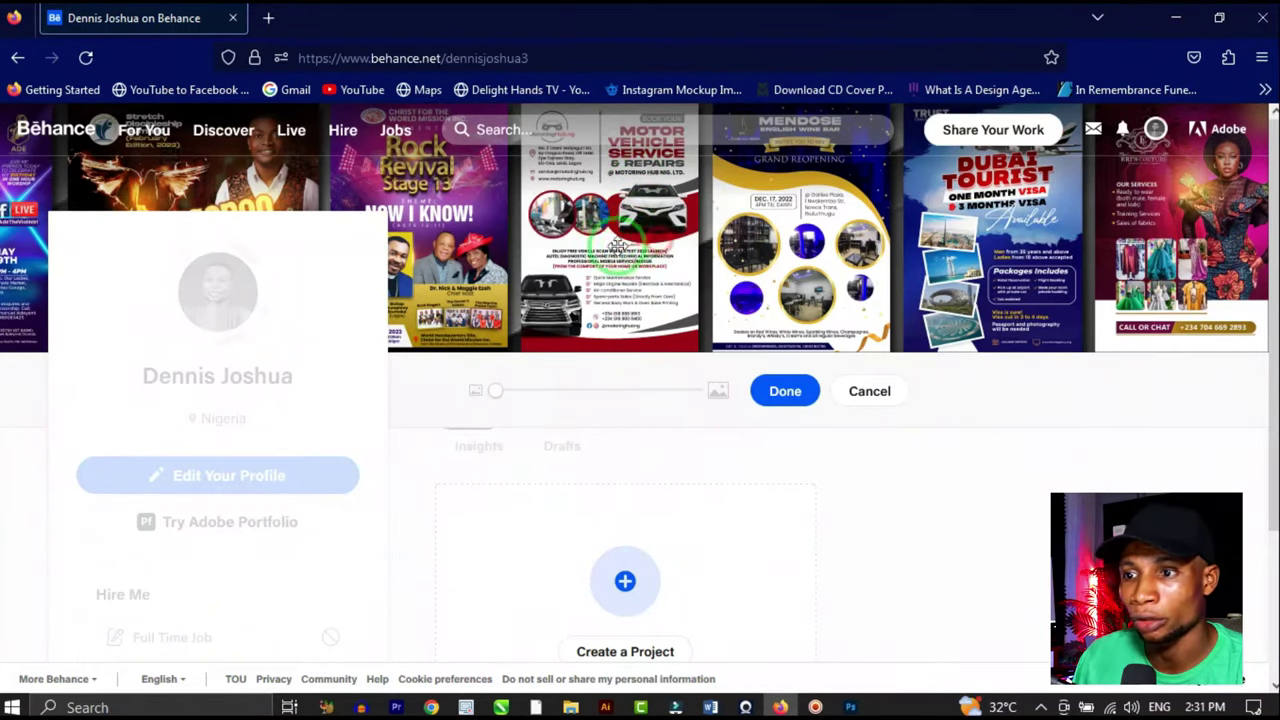
# Step: Reposition the banner image within the profile header and save it
pyautogui.moveTo(625, 243); pyautogui.dragTo(826, 219)
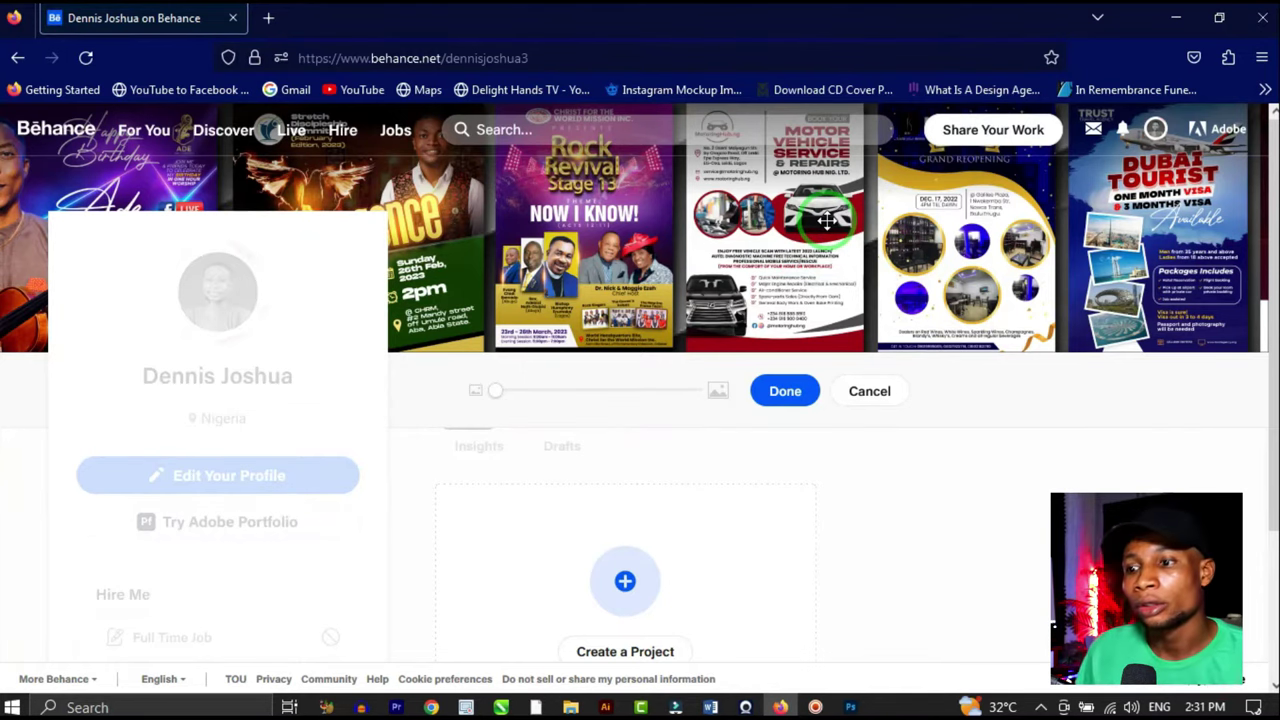
pyautogui.moveTo(826, 219); pyautogui.dragTo(737, 354)
pyautogui.click(780, 392)
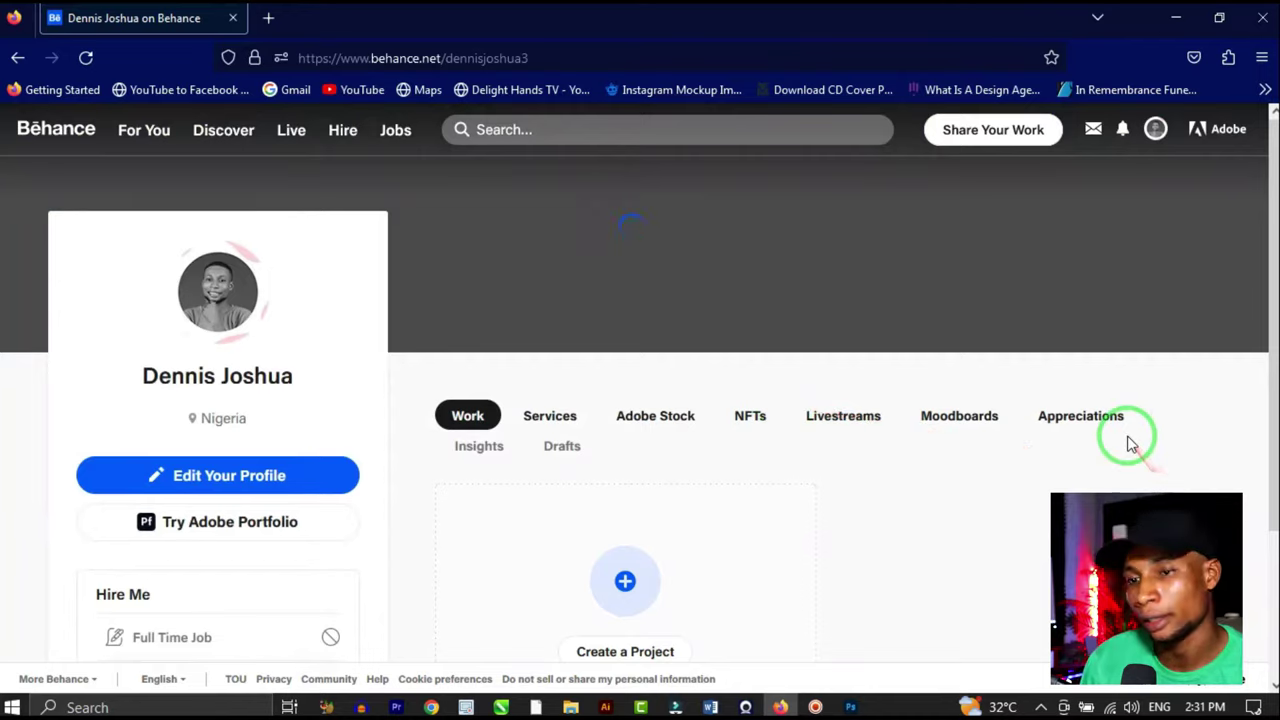
pyautogui.scroll(-2, 777, 366)
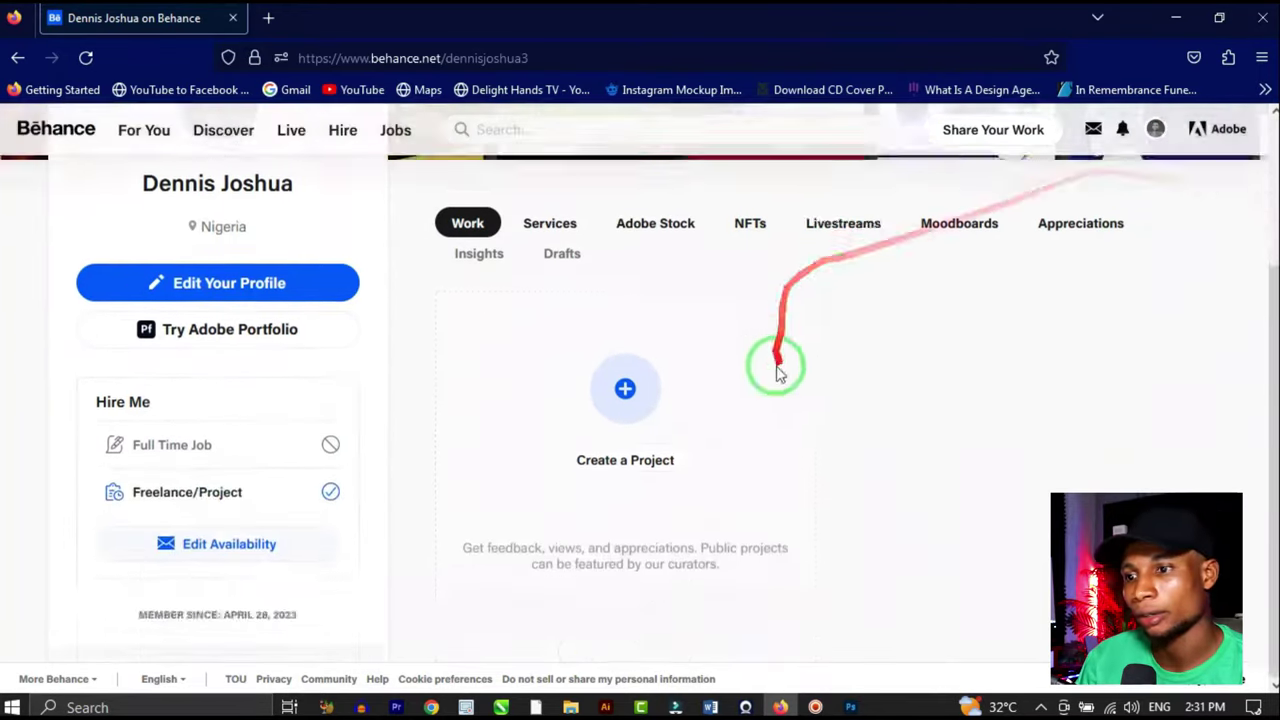
# Step: Open the Behance profile's details for editing
pyautogui.scroll(2, 800, 360)
pyautogui.moveTo(837, 349)
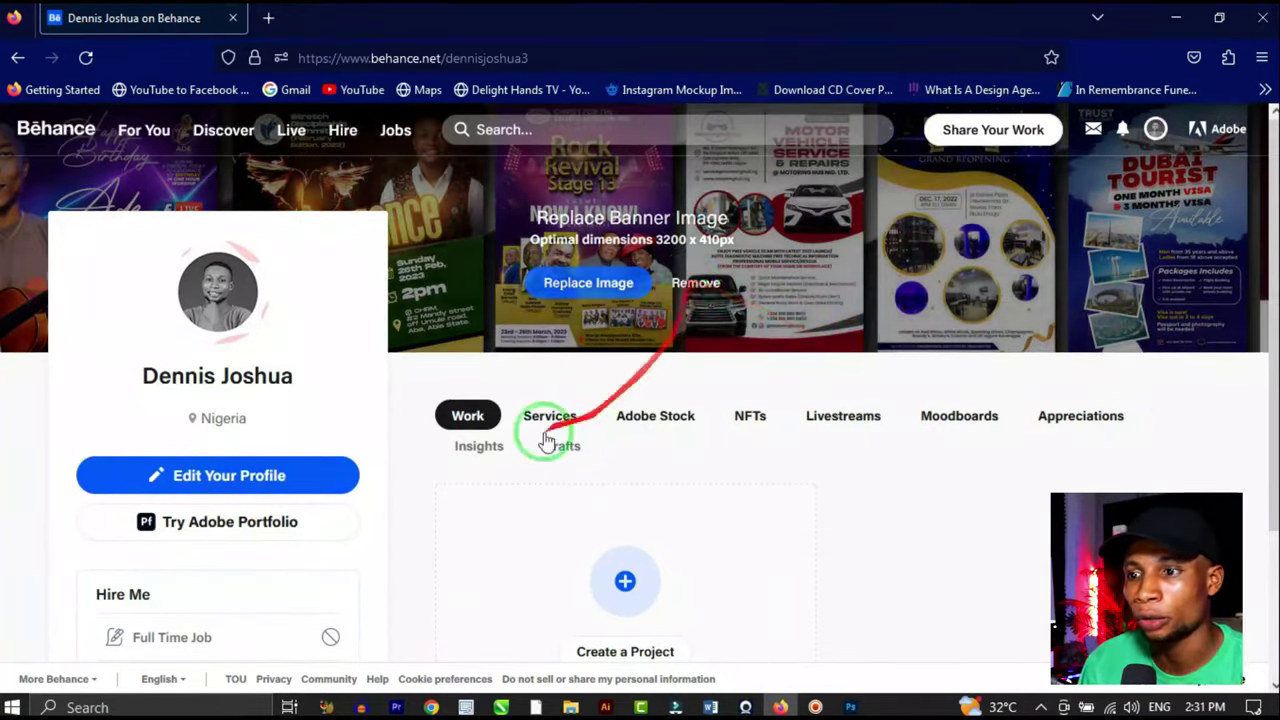
pyautogui.scroll(-1, 710, 420)
pyautogui.scroll(-2, 710, 420)
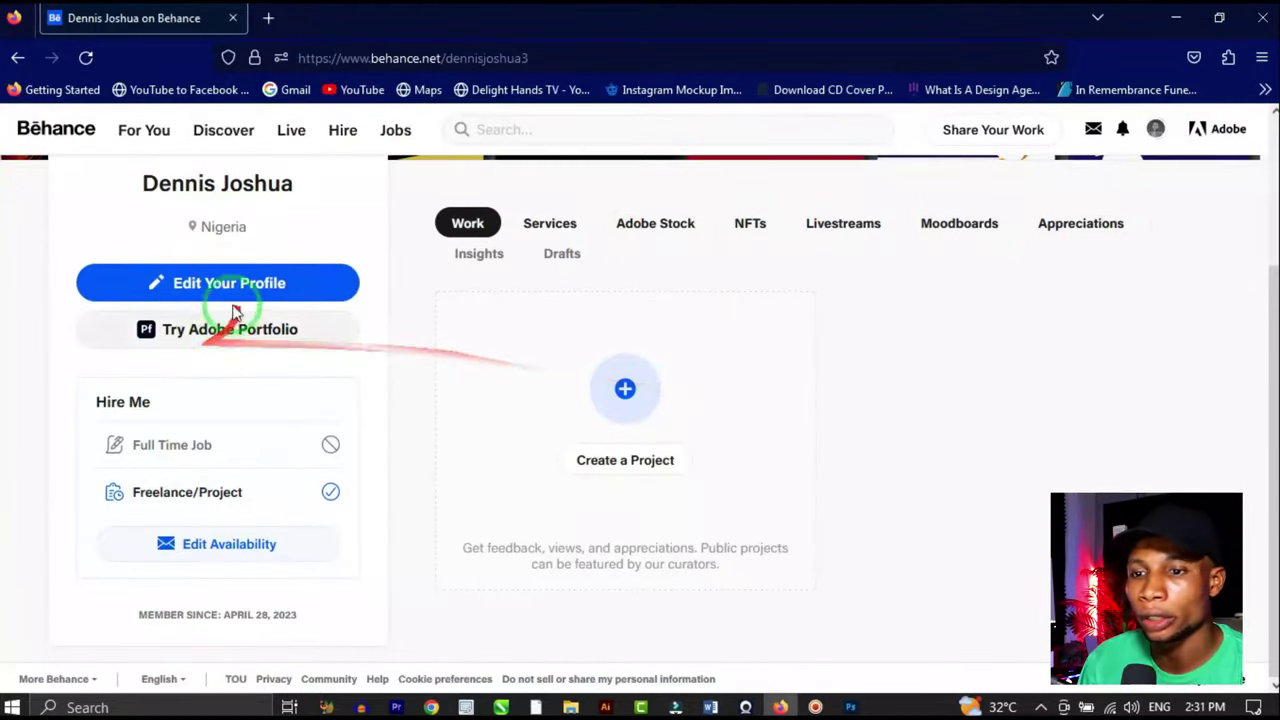
pyautogui.click(210, 286)
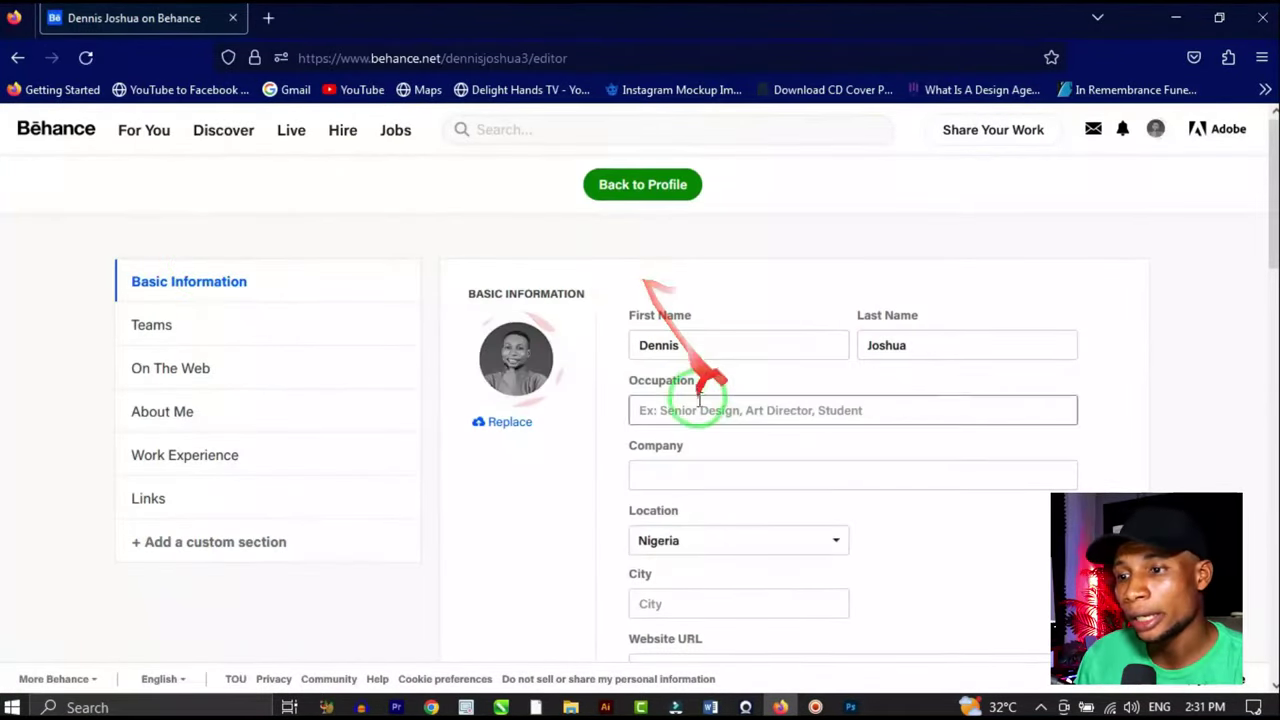
# Step: Set the occupation in the basic information to Graphic Designer
pyautogui.click(663, 334)
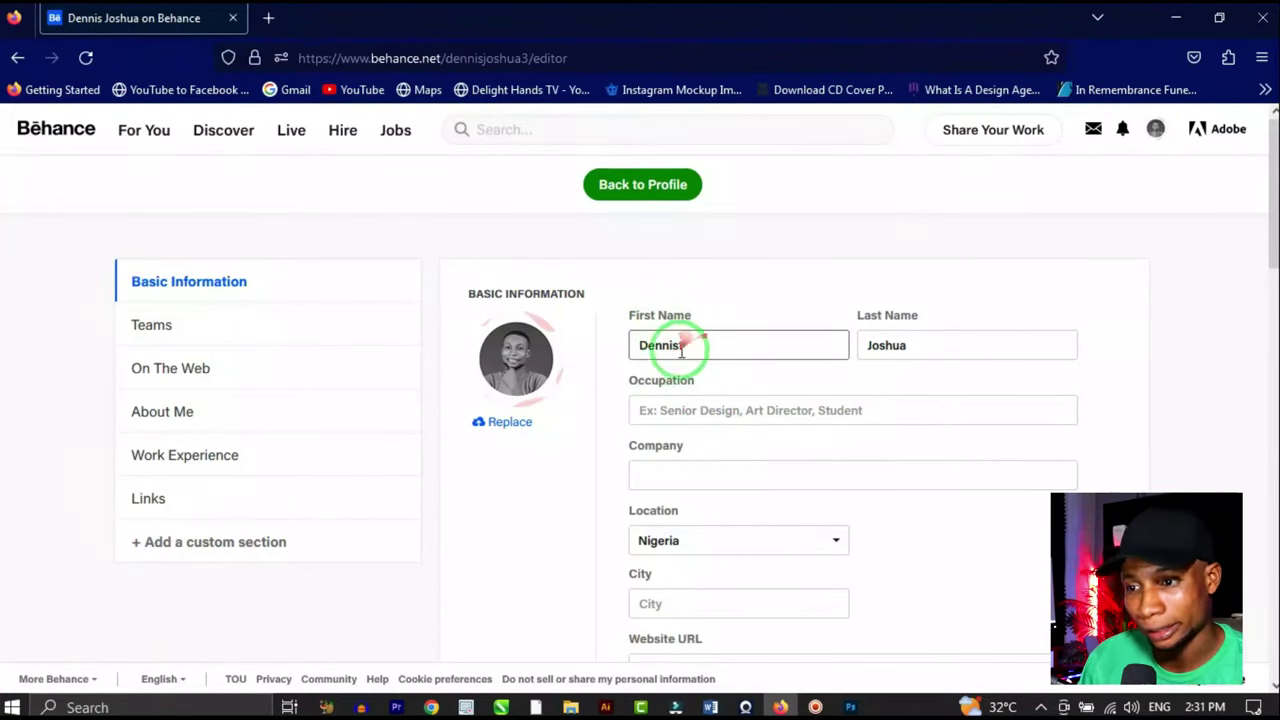
pyautogui.click(912, 337)
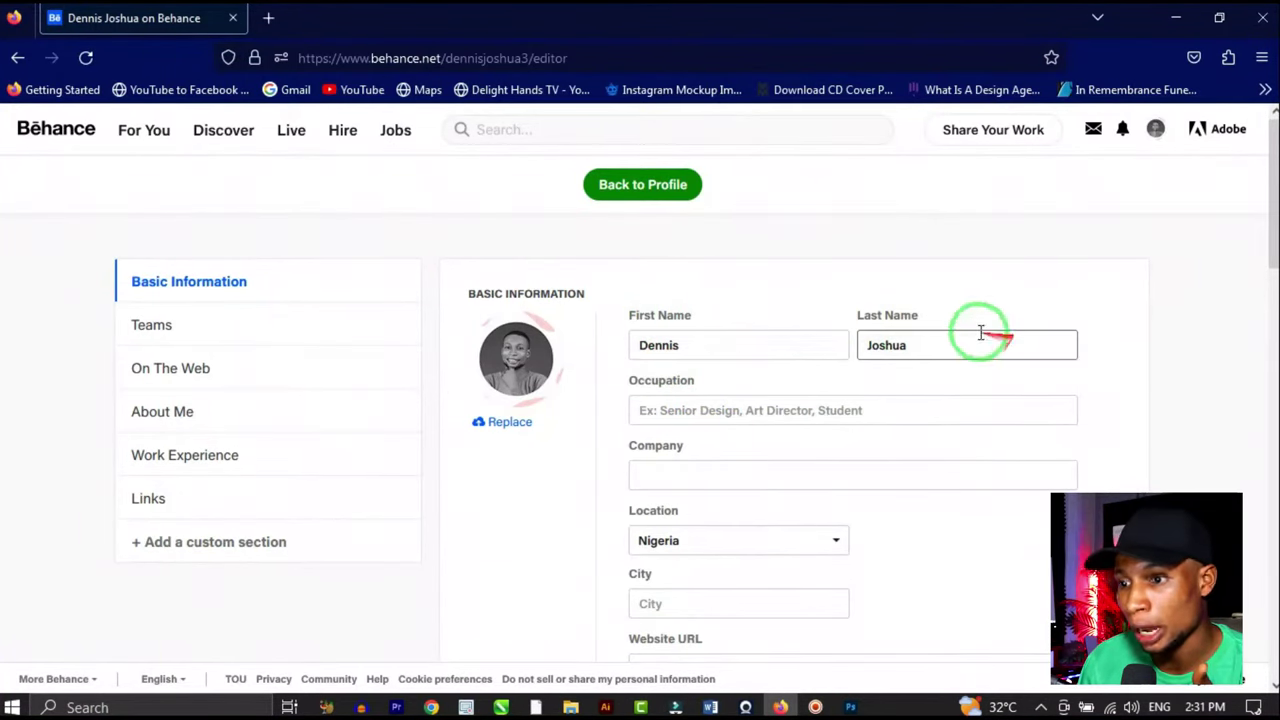
pyautogui.click(771, 409)
pyautogui.write('G')
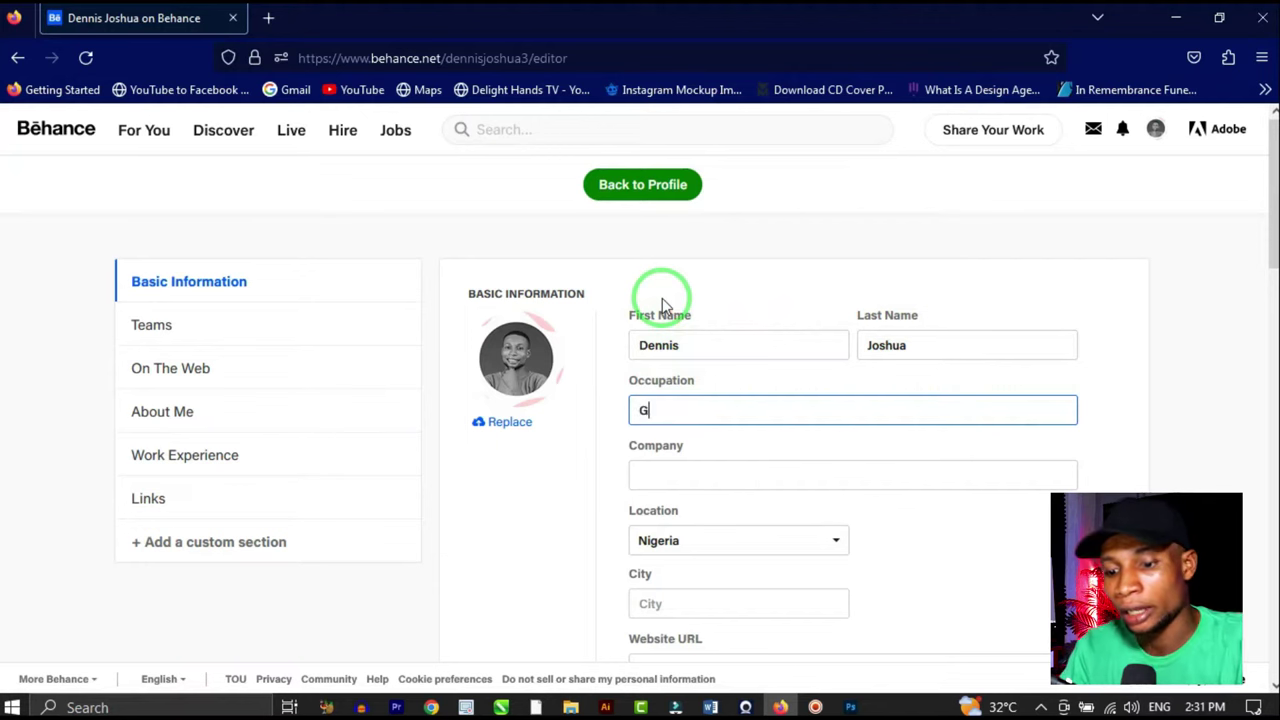
pyautogui.write('raphic D')
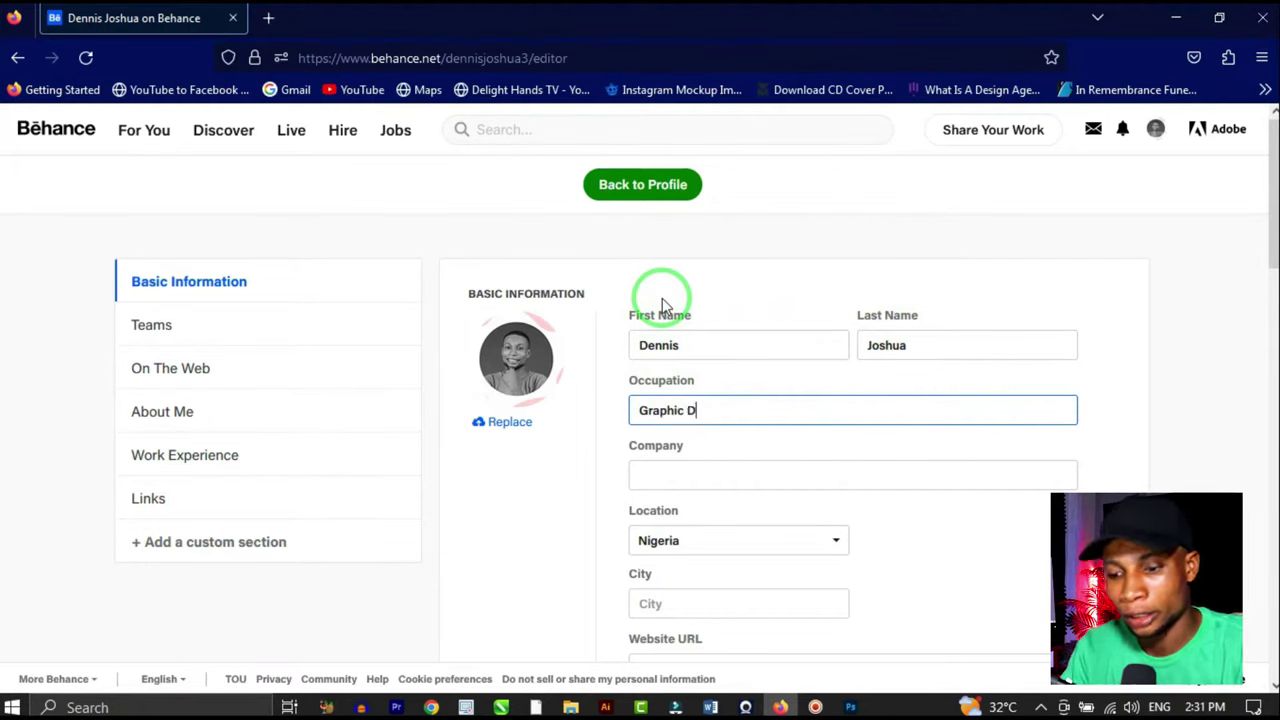
pyautogui.write('esigner')
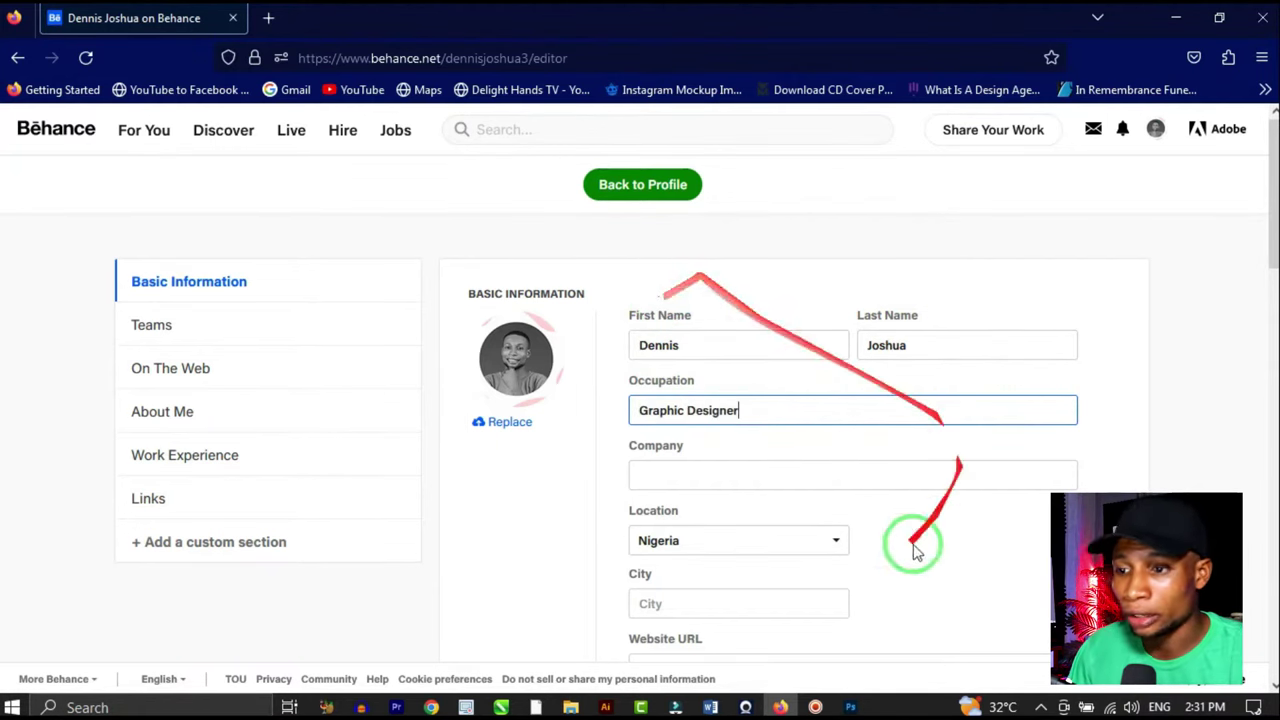
# Step: Enter Denixx Kreatives as the company in the basic information
pyautogui.click(750, 473)
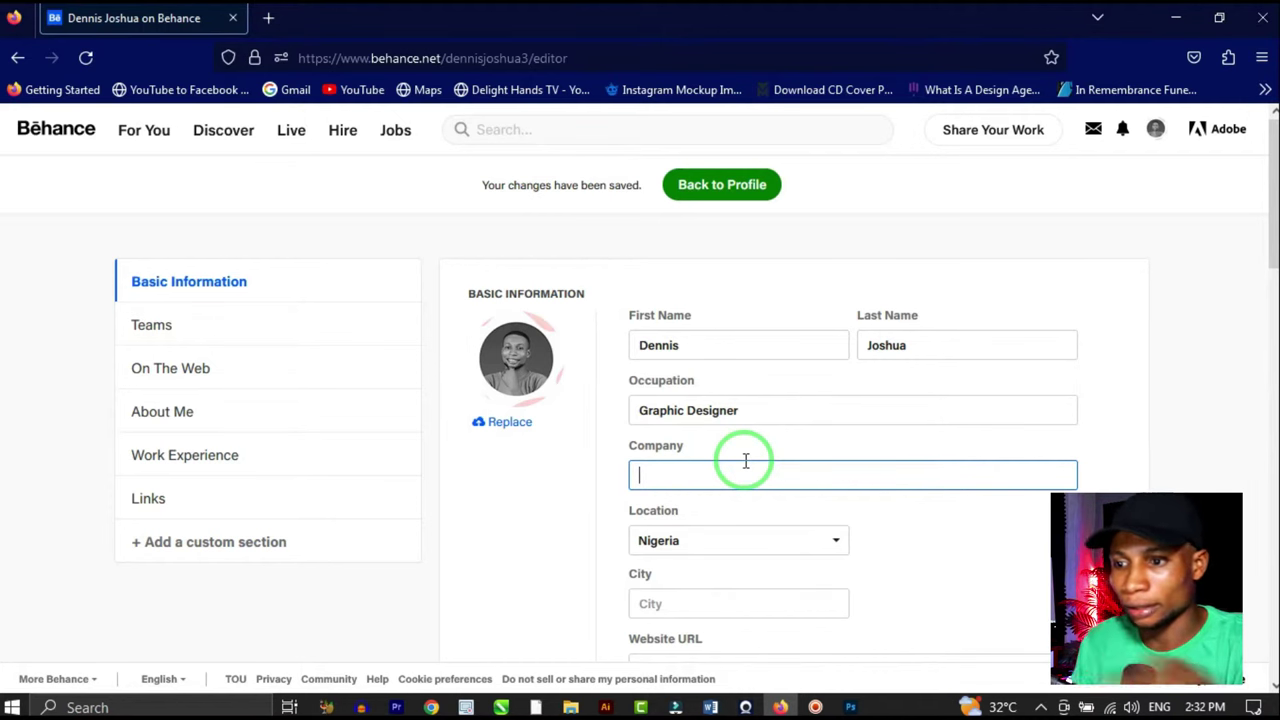
pyautogui.write('Denix')
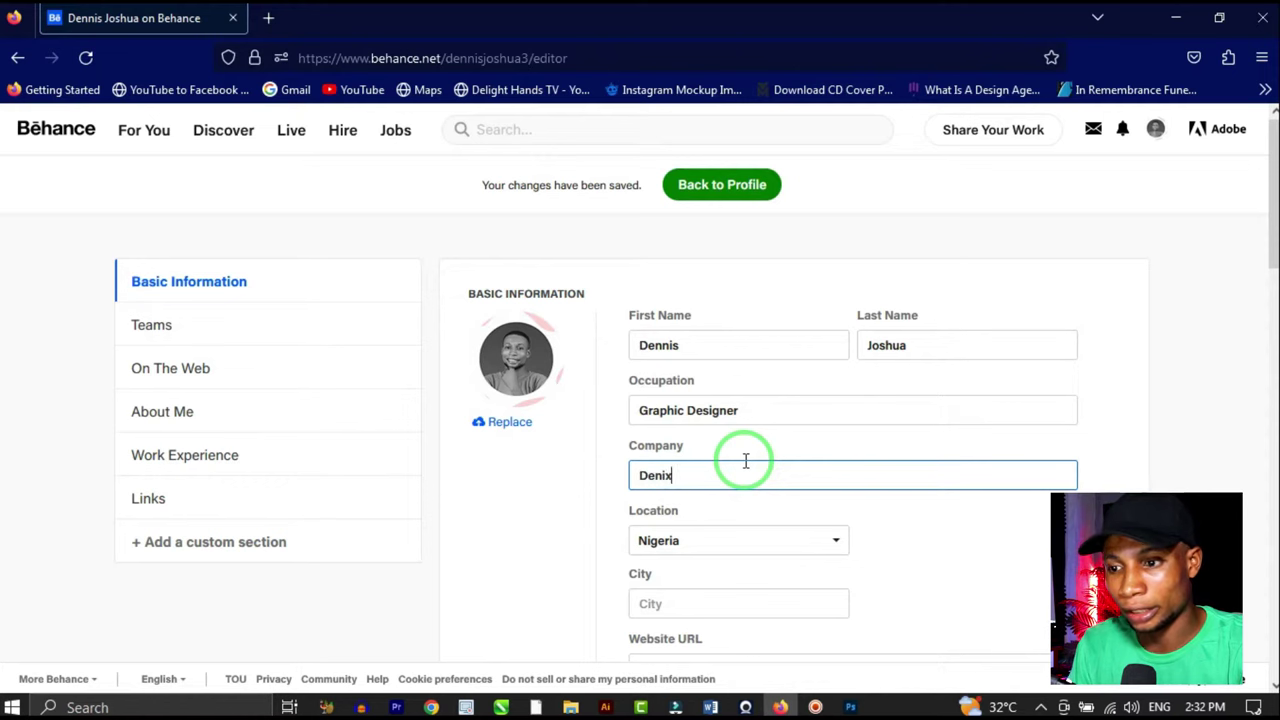
pyautogui.write('x Kreatives')
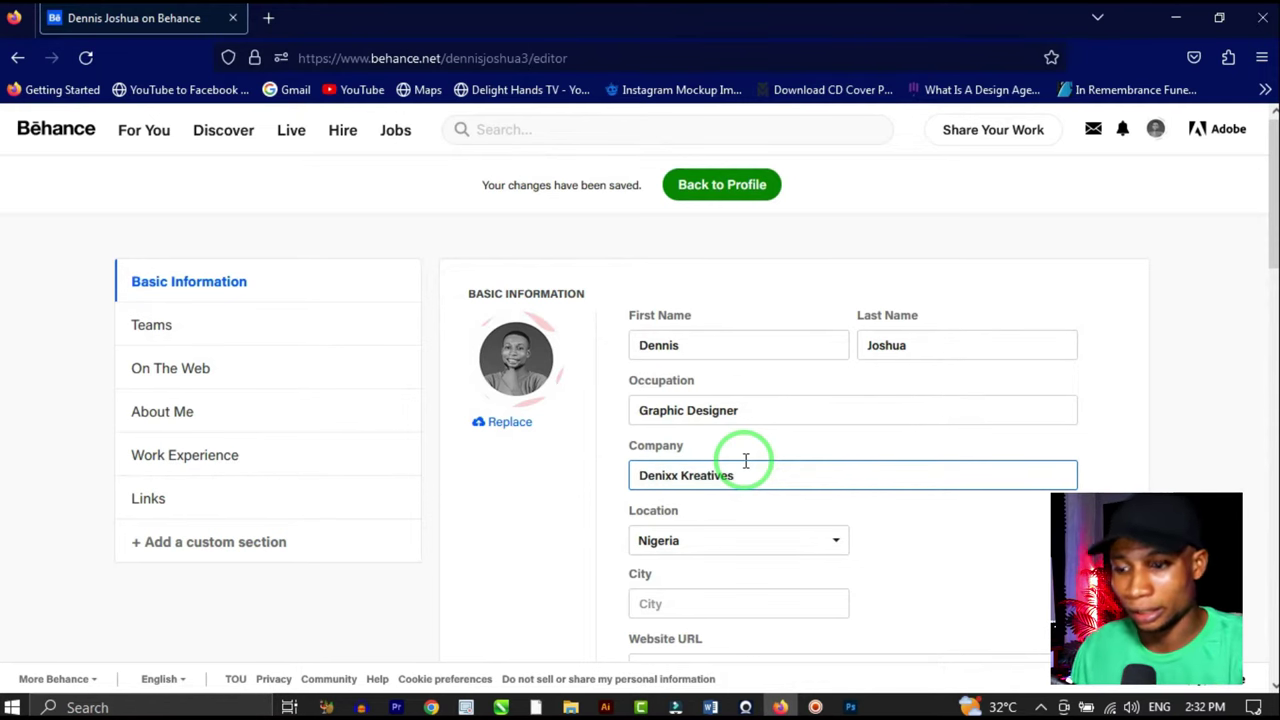
# Step: Set the profile's city to Calabar, choosing it from the suggested cities
pyautogui.scroll(-2, 760, 500)
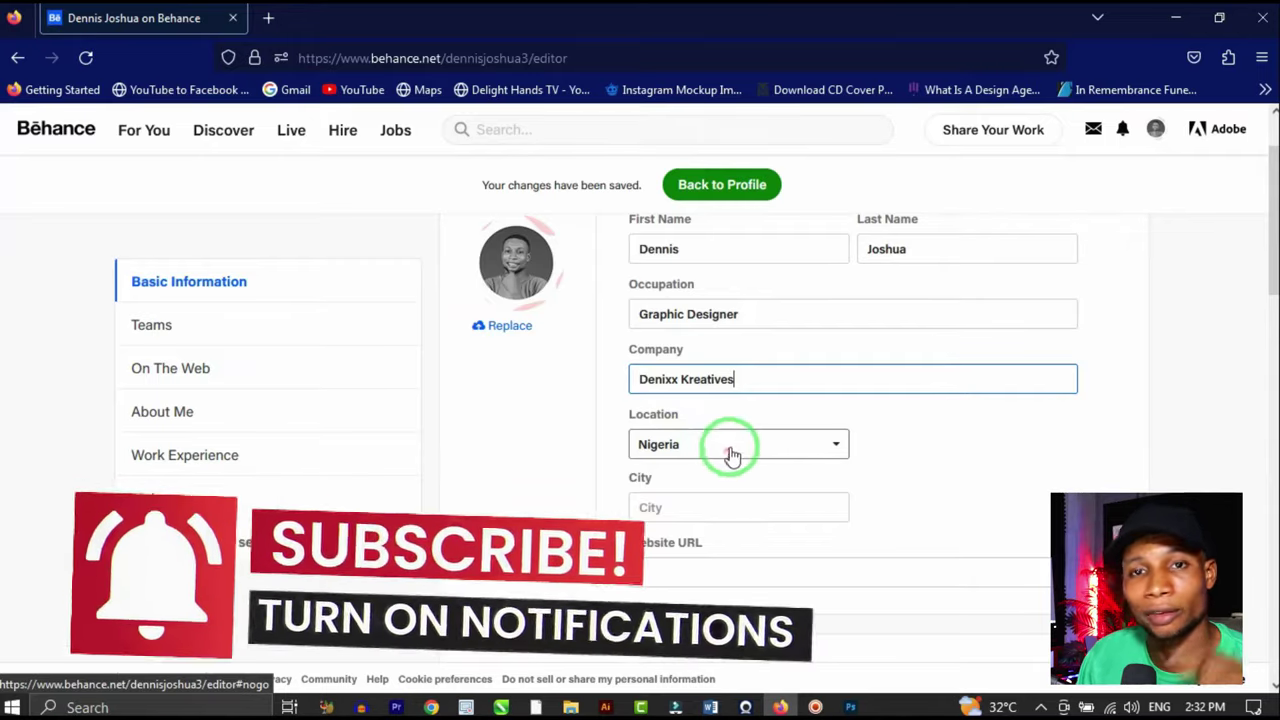
pyautogui.scroll(-2, 710, 450)
pyautogui.click(681, 411)
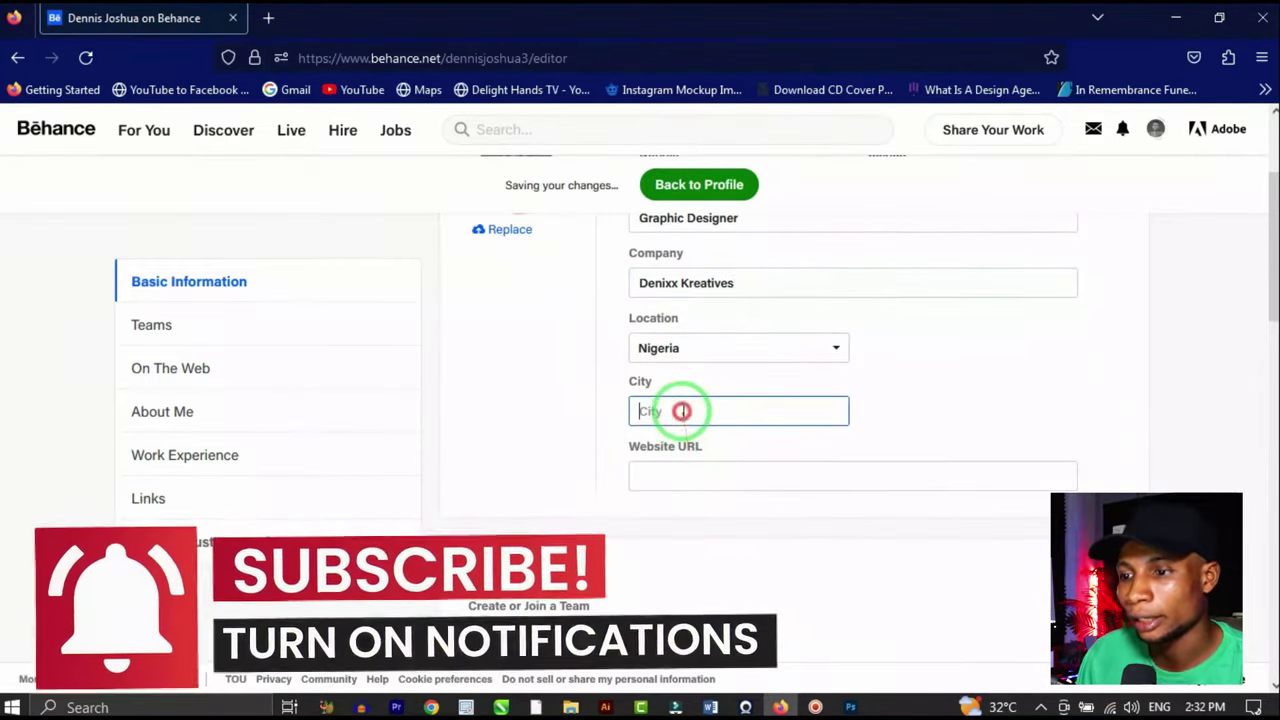
pyautogui.write('Calabar')
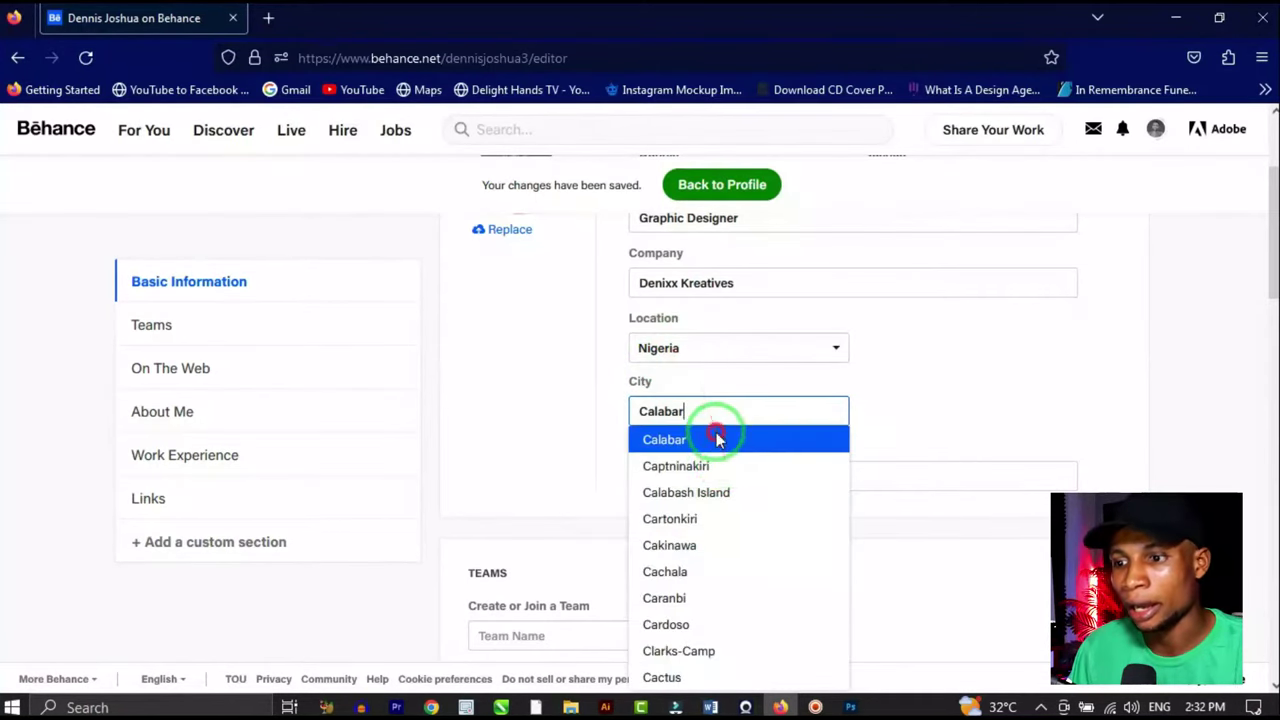
pyautogui.click(714, 434)
pyautogui.scroll(-2, 740, 400)
pyautogui.click(710, 379)
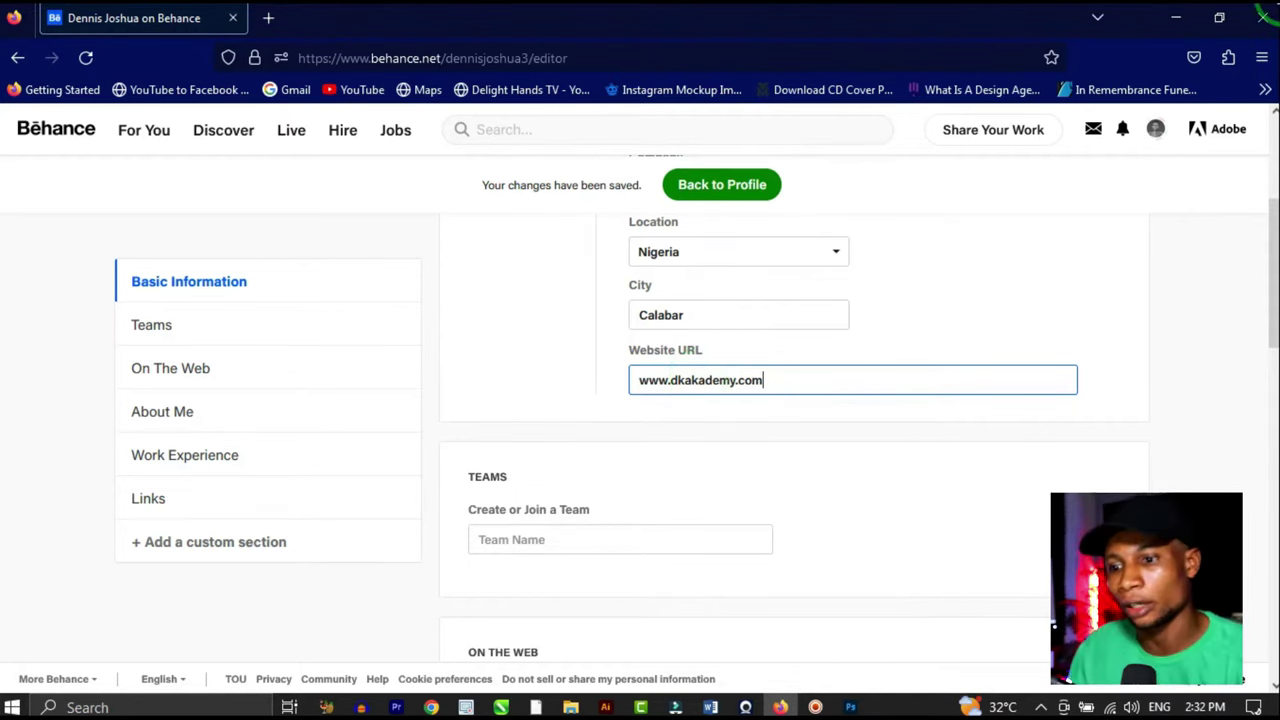
pyautogui.click(814, 520)
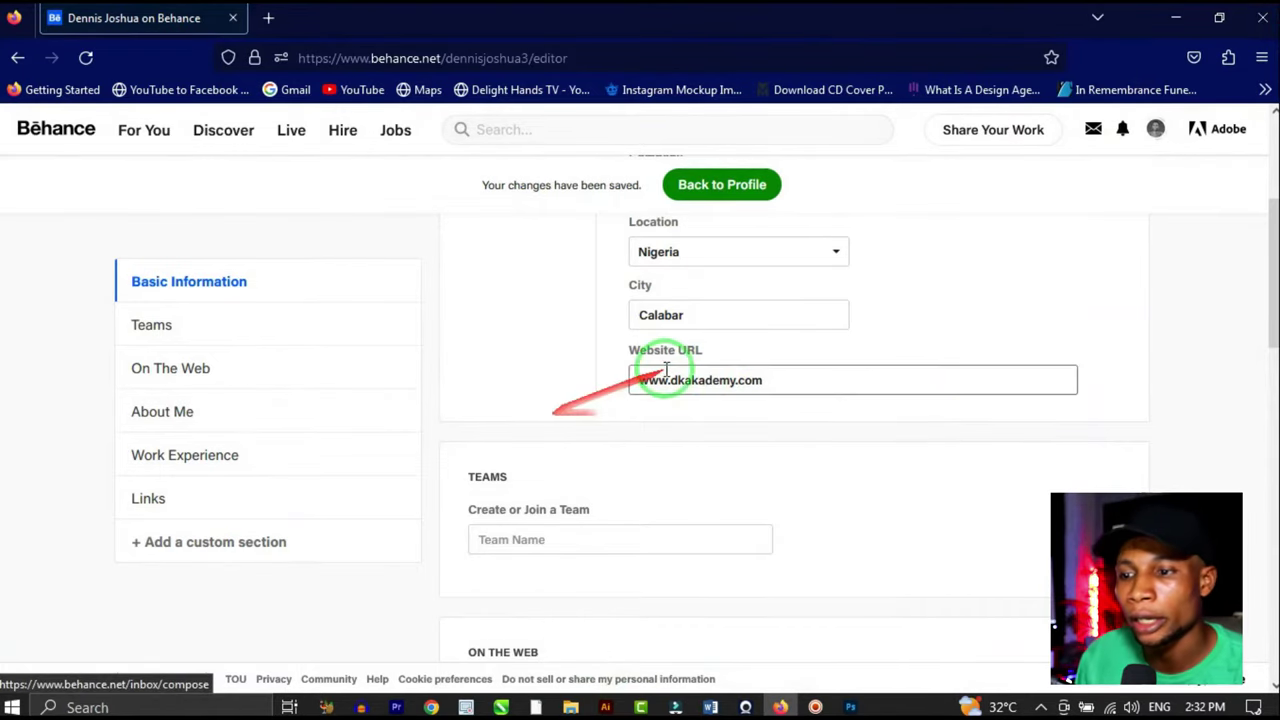
# Step: Expand the list of web profiles and link Instagram with the username denixxkreatives
pyautogui.scroll(-2, 700, 390)
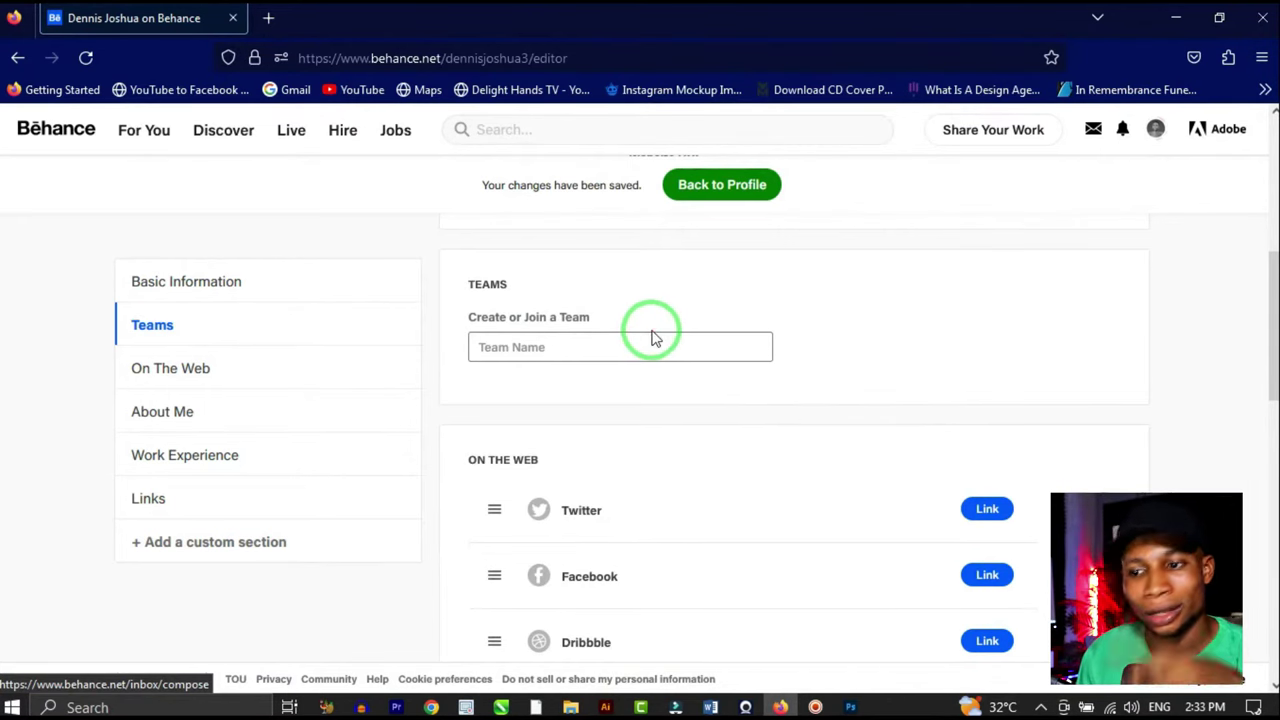
pyautogui.scroll(-2, 650, 335)
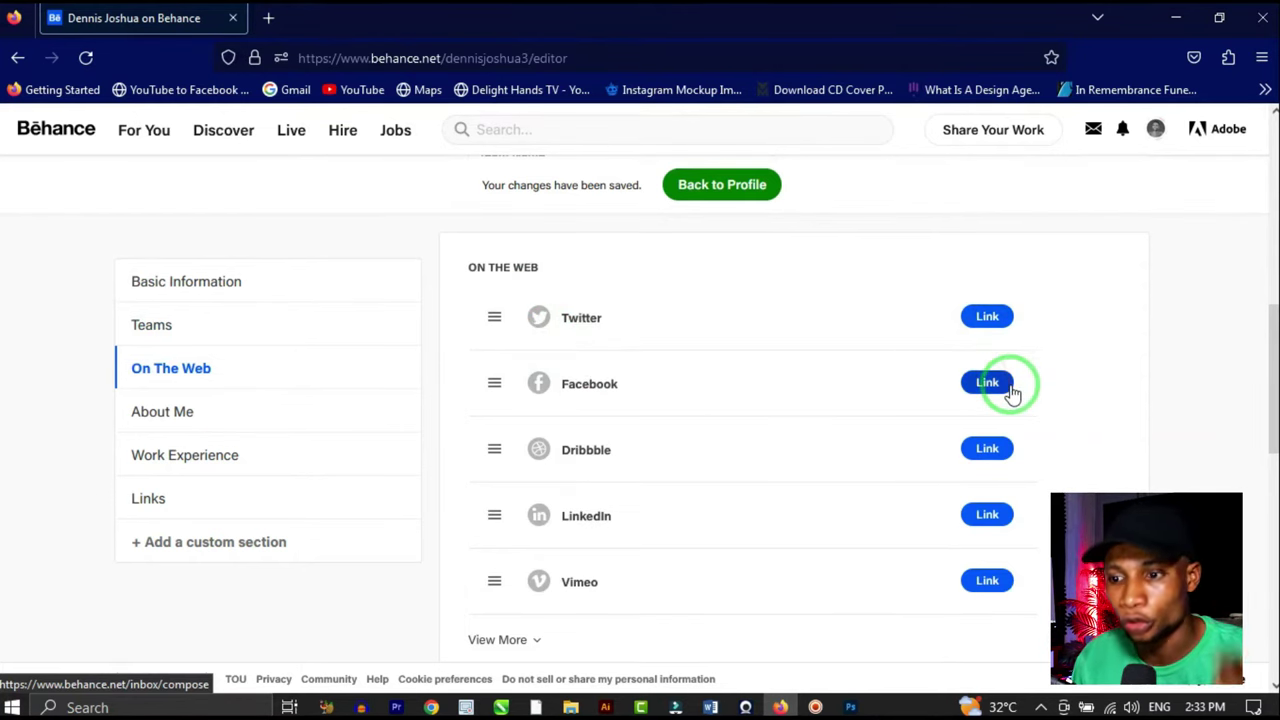
pyautogui.scroll(-1, 887, 412)
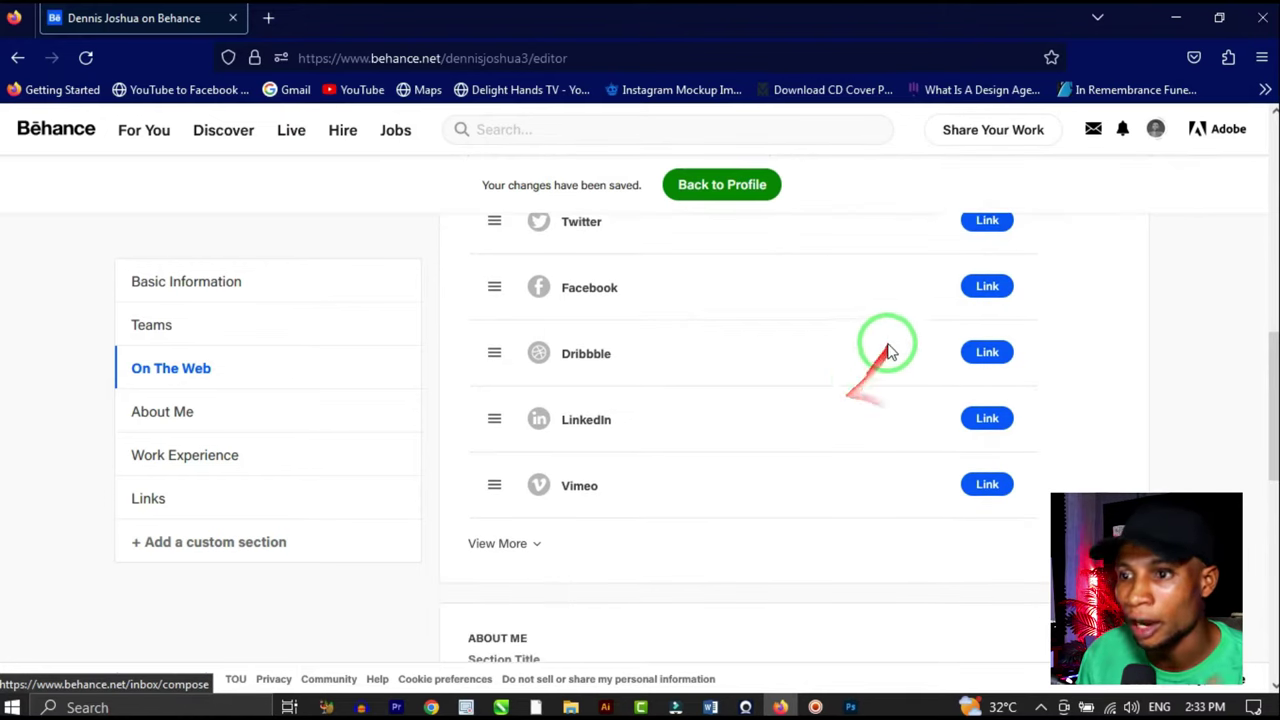
pyautogui.scroll(1, 860, 375)
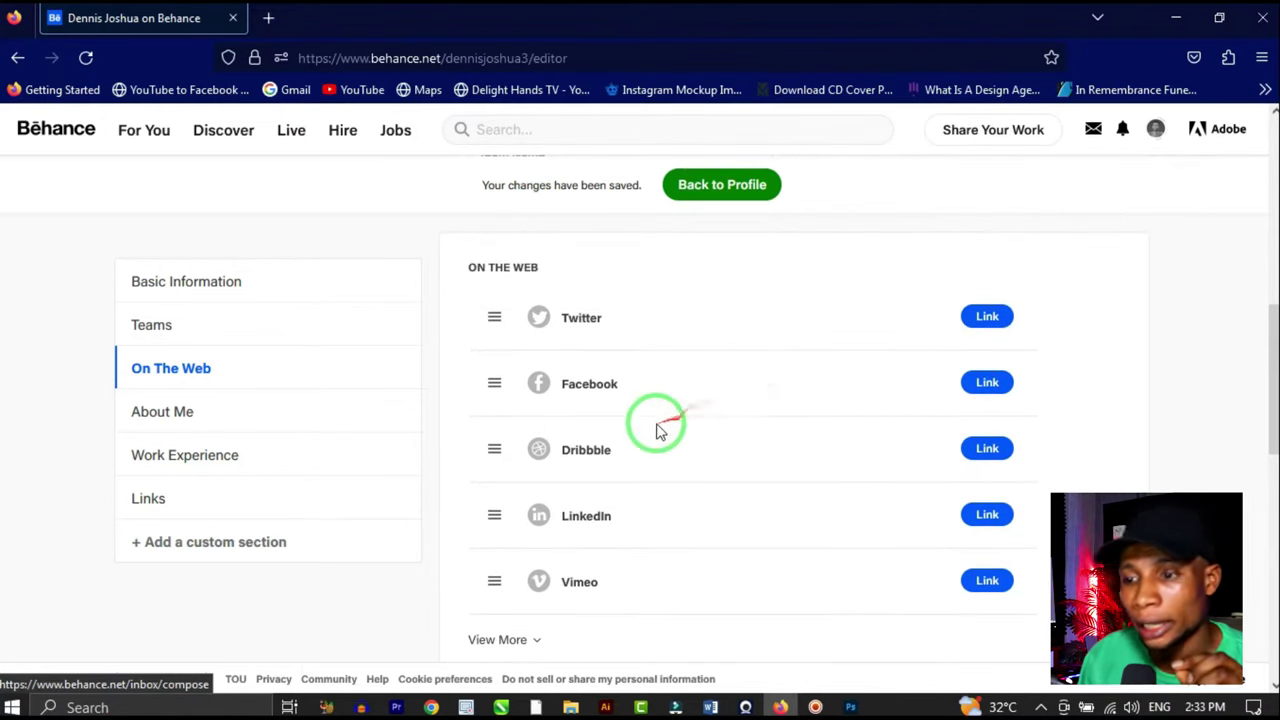
pyautogui.scroll(-1, 663, 423)
pyautogui.scroll(-2, 680, 465)
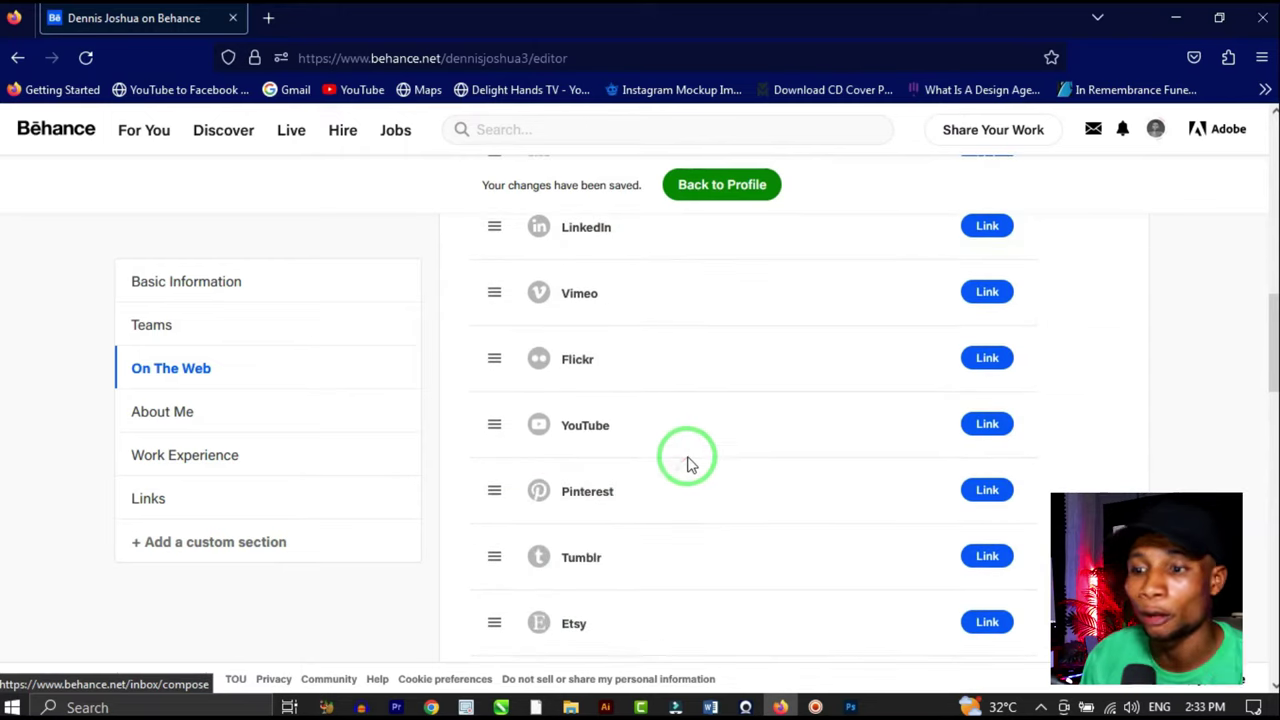
pyautogui.scroll(-2, 688, 460)
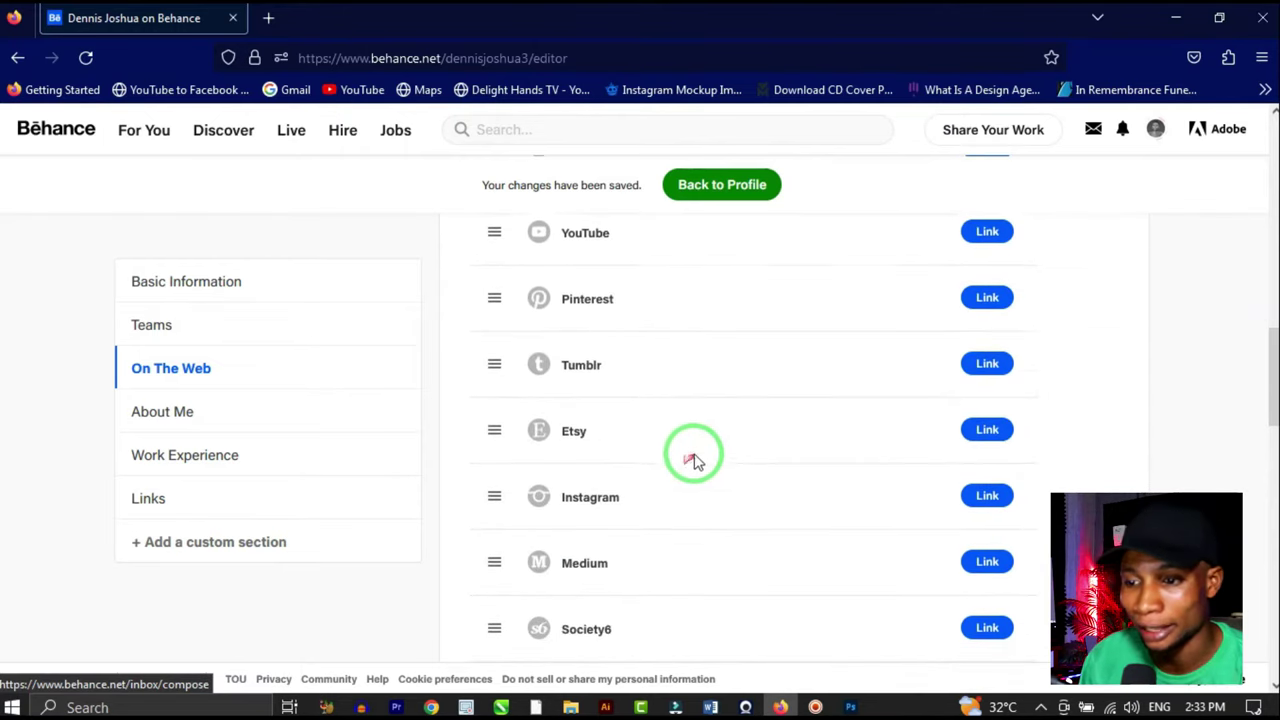
pyautogui.click(987, 495)
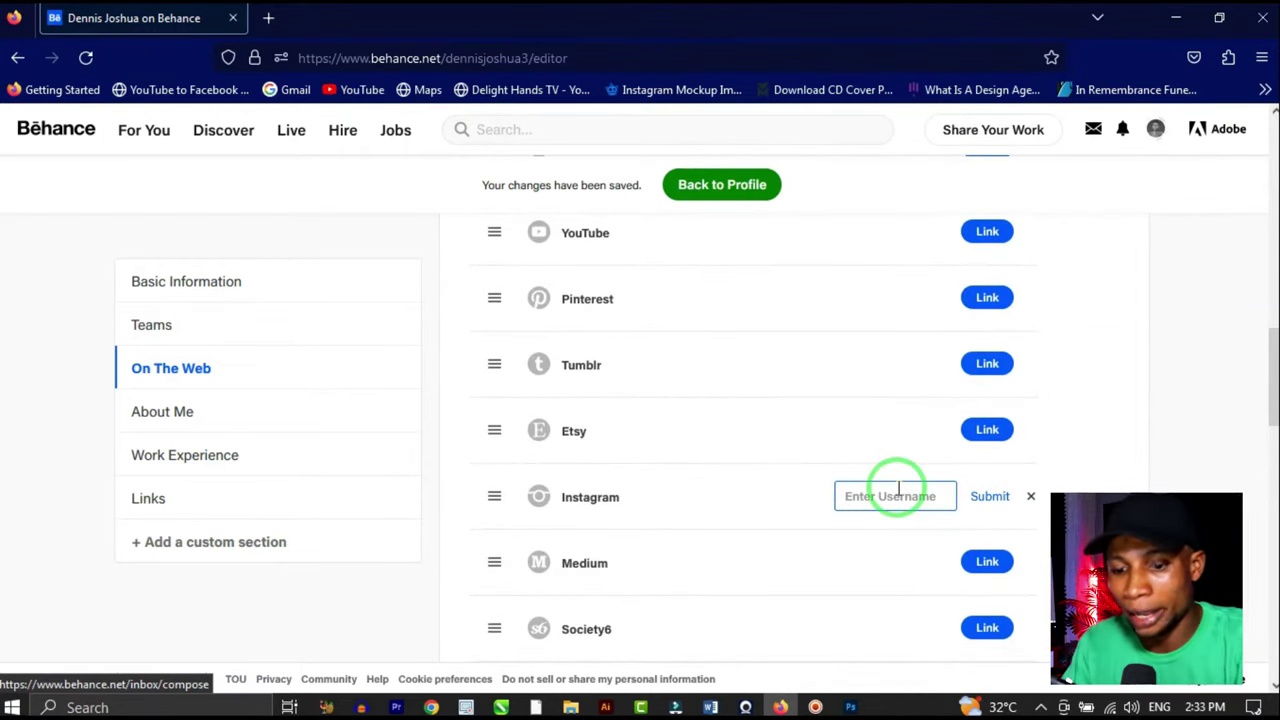
pyautogui.write('denixxkreatives')
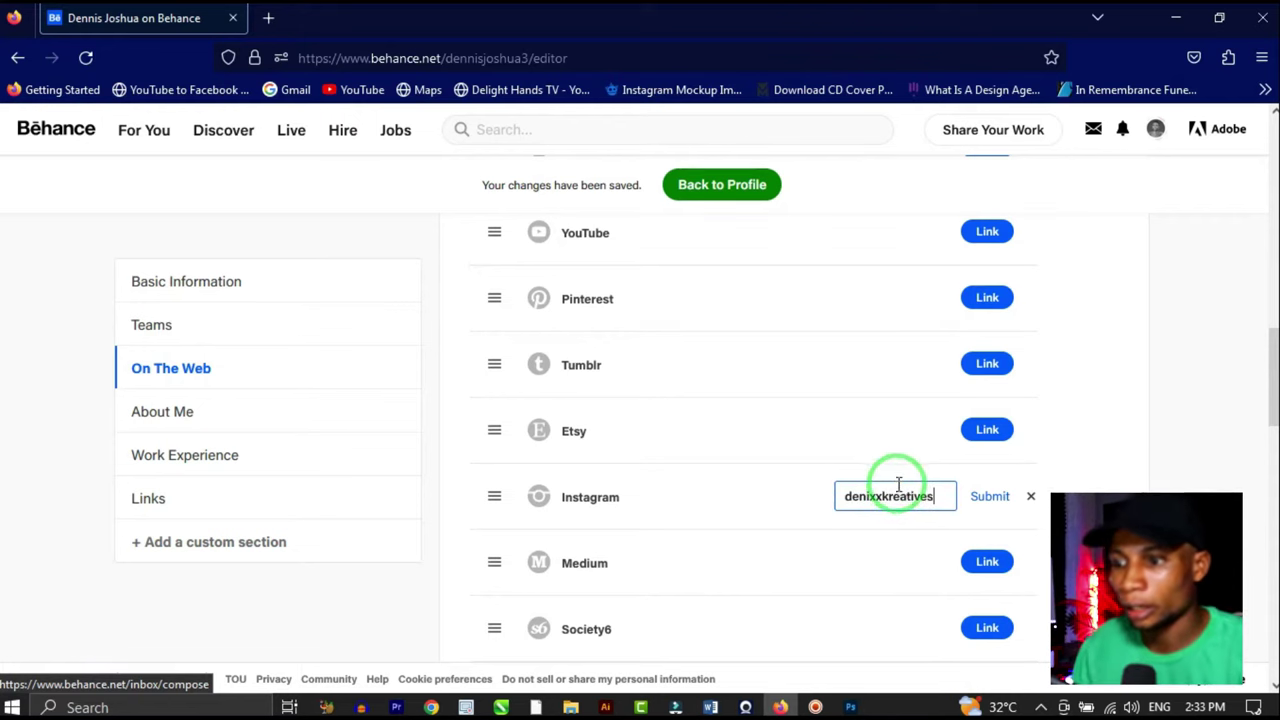
pyautogui.click(986, 497)
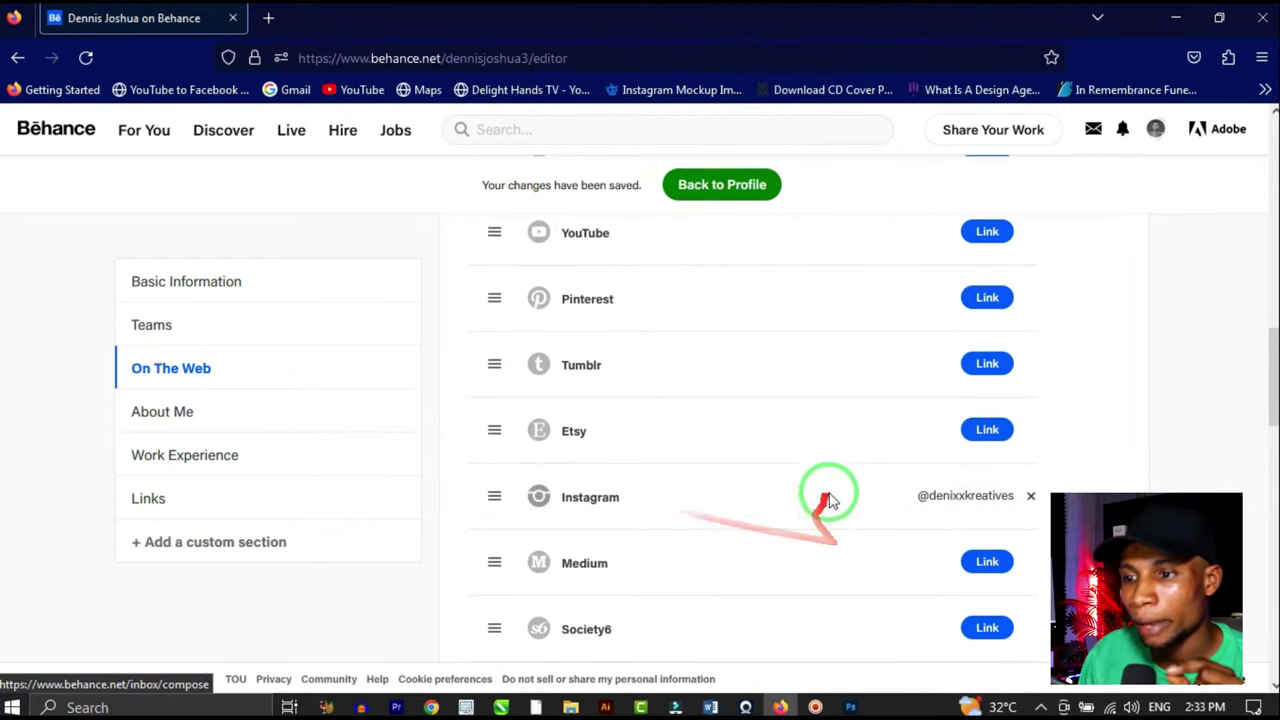
# Step: Link YouTube to the profile with the username denixxkreatives
pyautogui.click(987, 231)
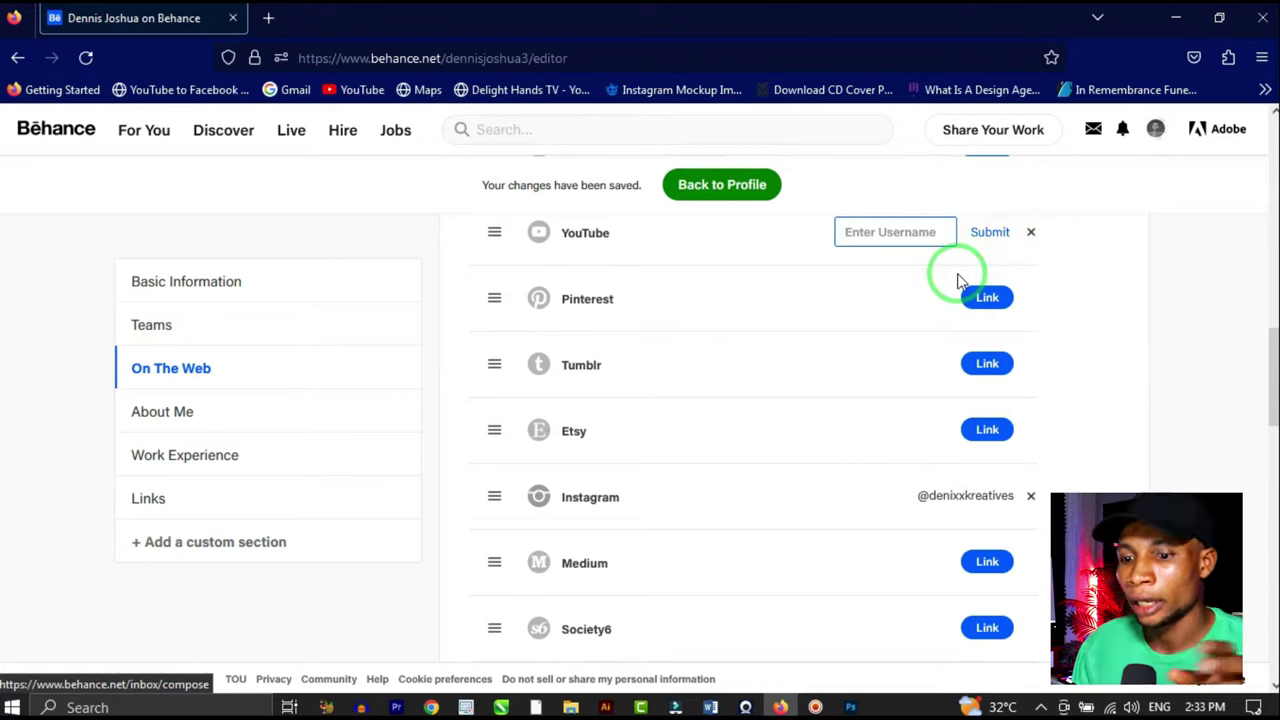
pyautogui.write('deni')
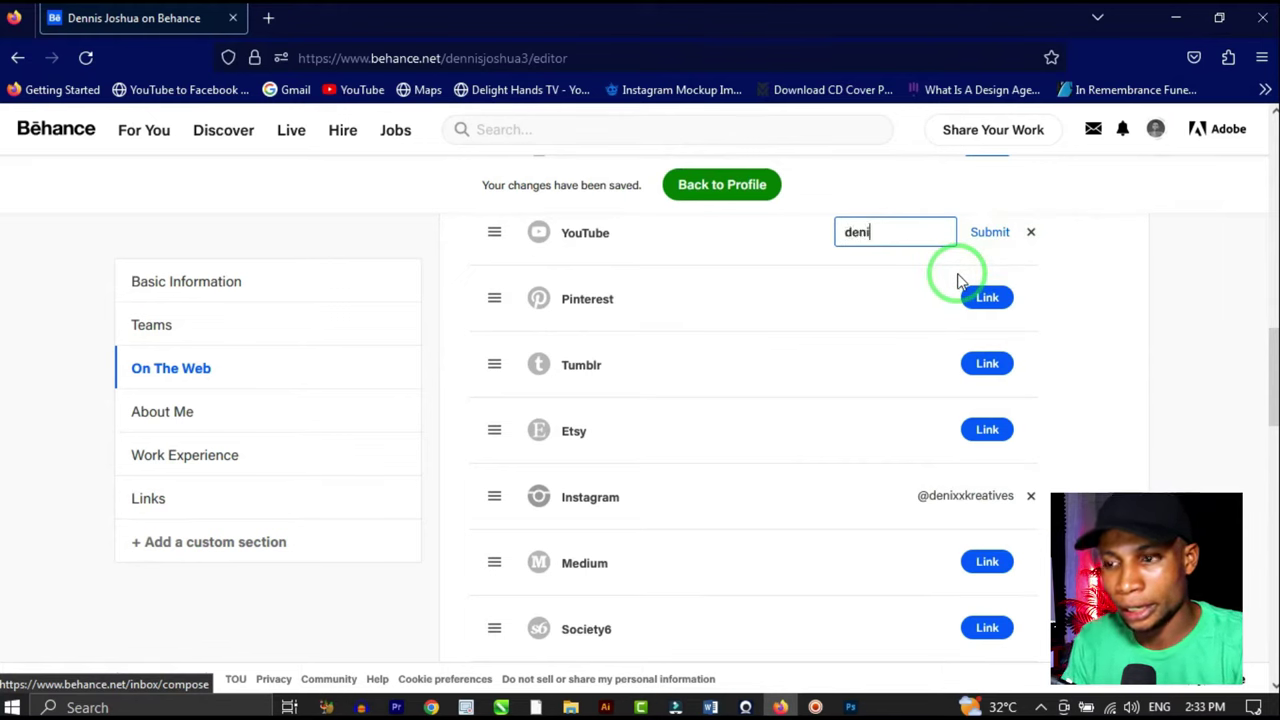
pyautogui.write('xxkr')
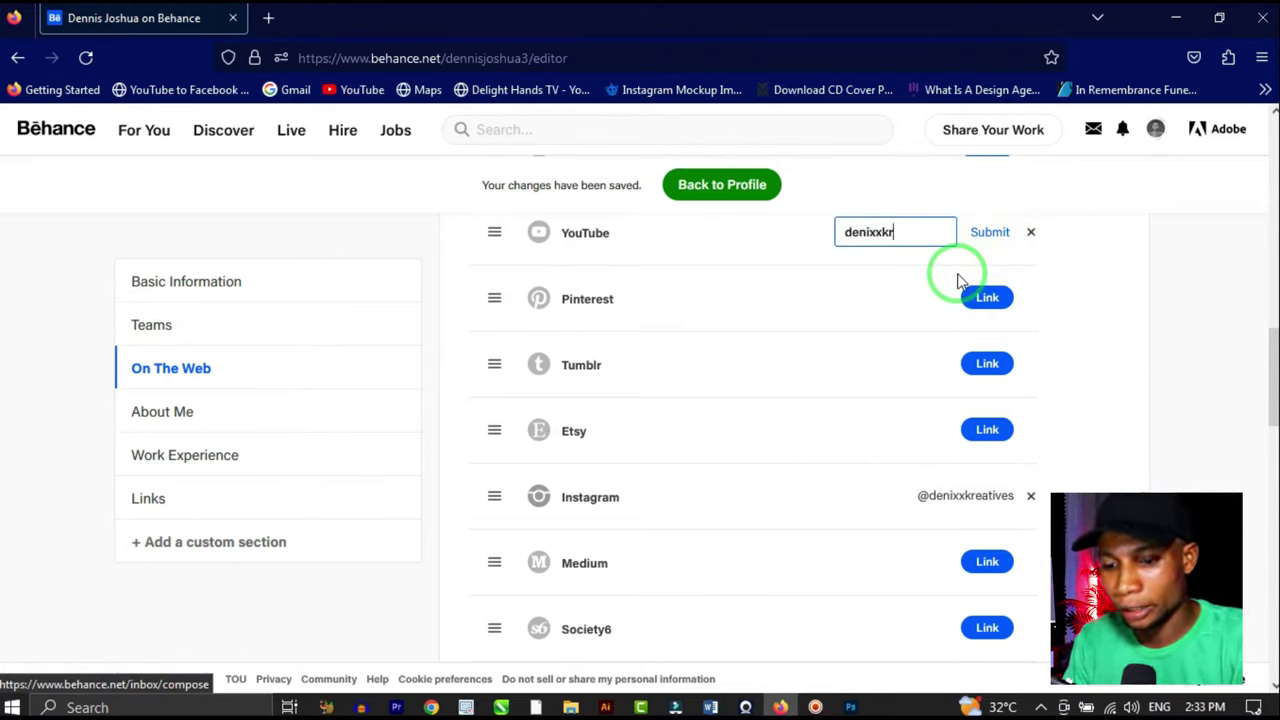
pyautogui.write('eatives')
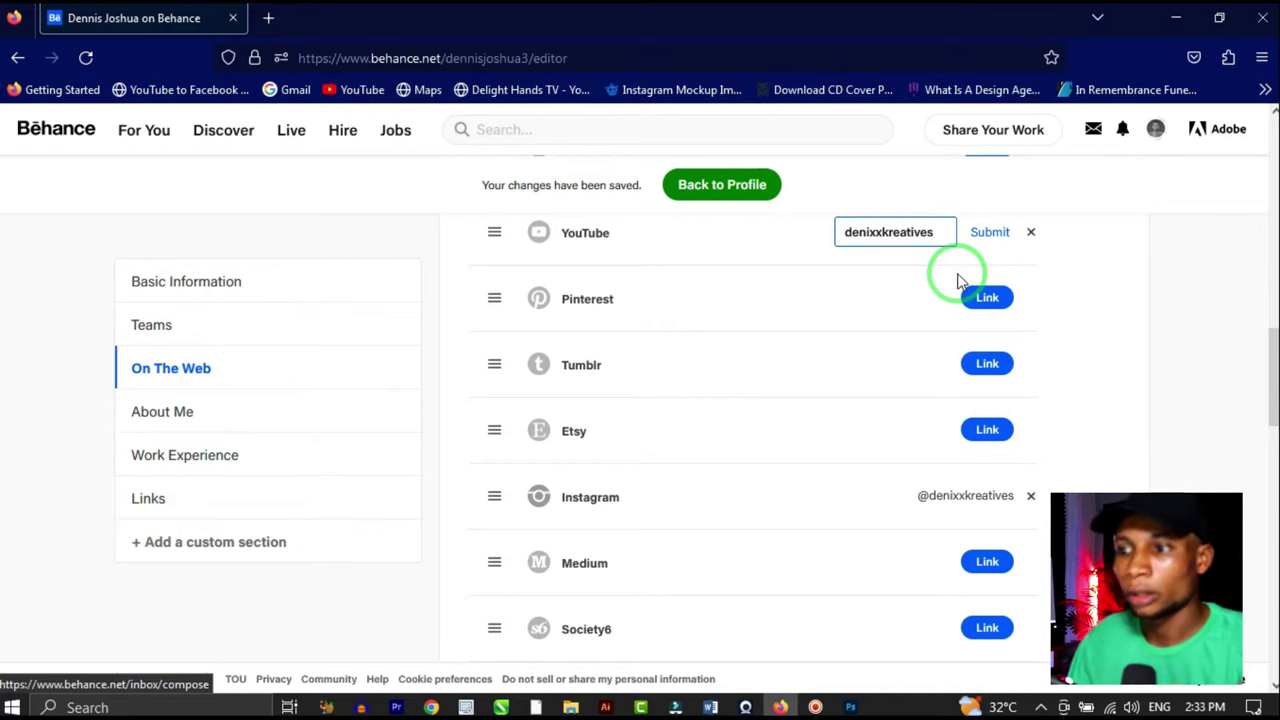
pyautogui.click(984, 232)
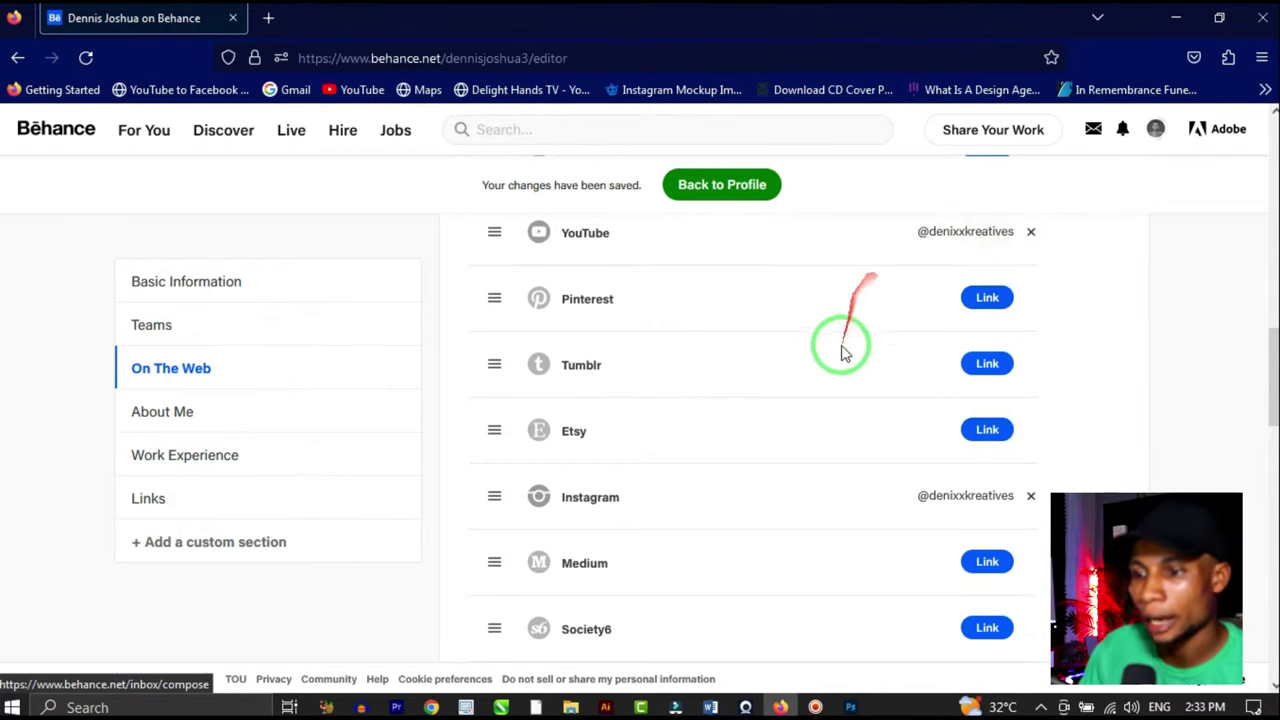
# Step: Fill the About Me description with the first paragraph of the ABOUT ME text, copied from the BIO document in Word
pyautogui.scroll(-5, 841, 352)
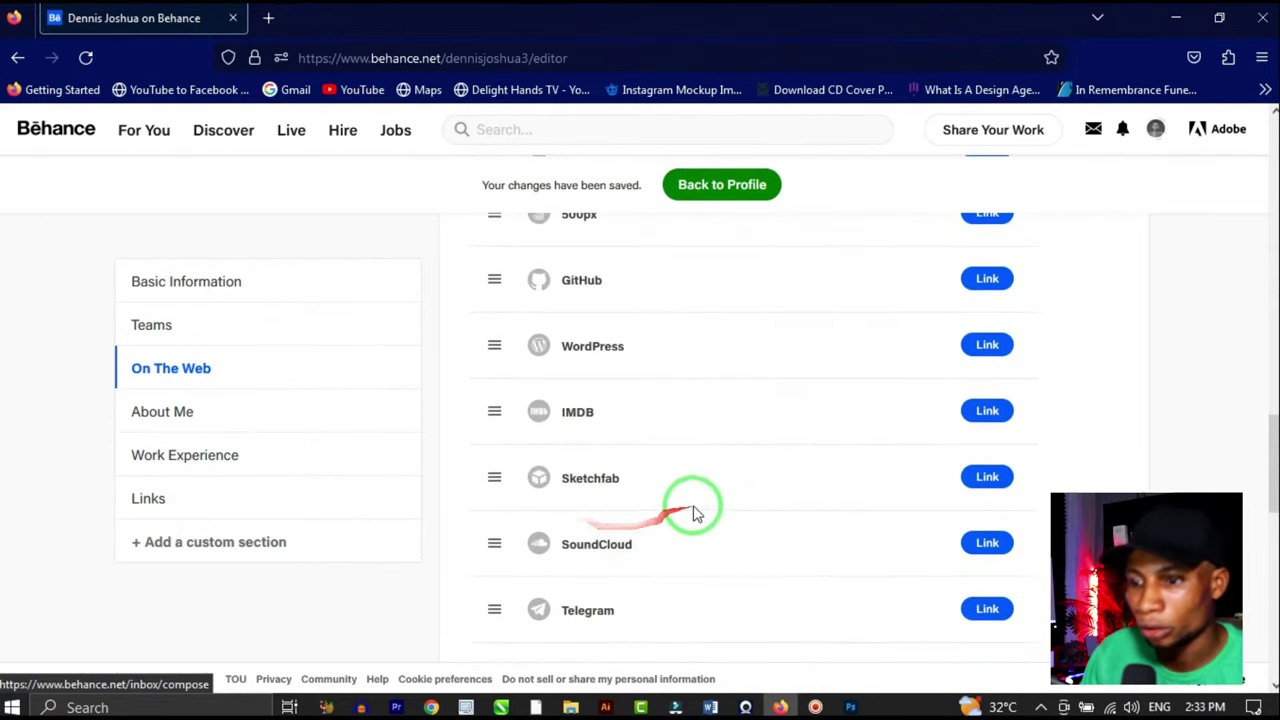
pyautogui.scroll(-5, 697, 513)
pyautogui.scroll(2, 651, 480)
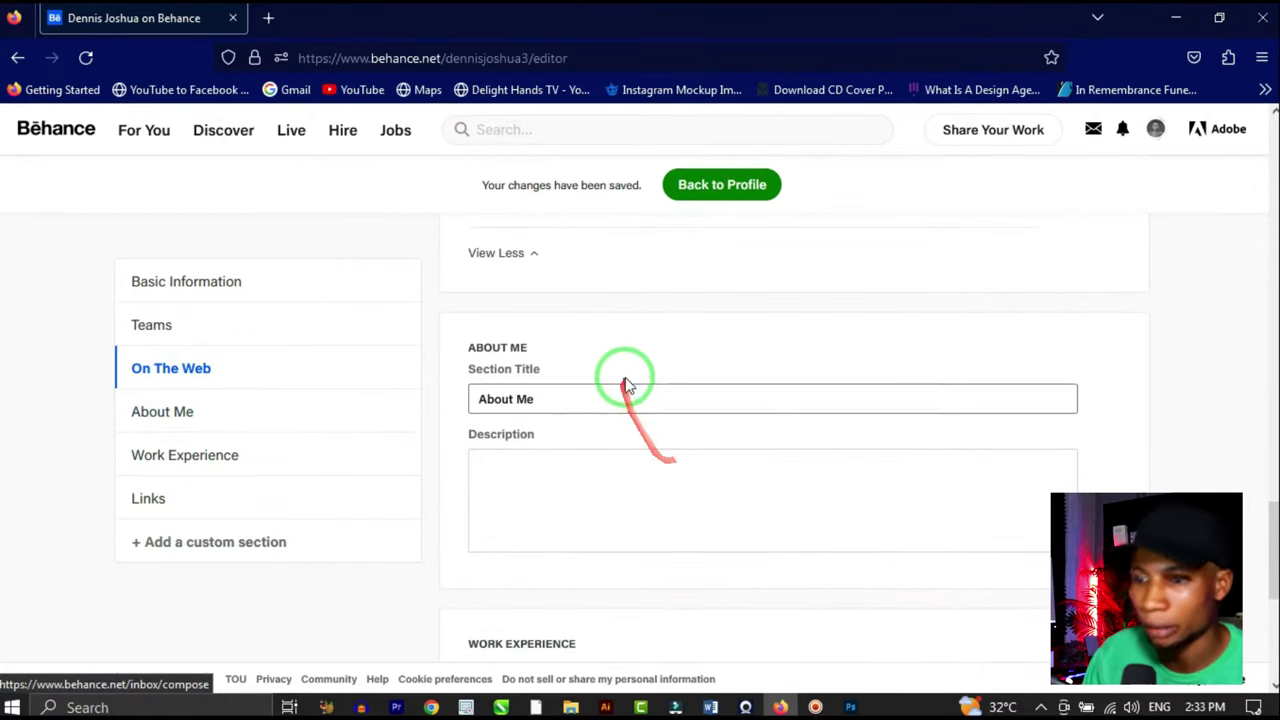
pyautogui.scroll(1, 606, 366)
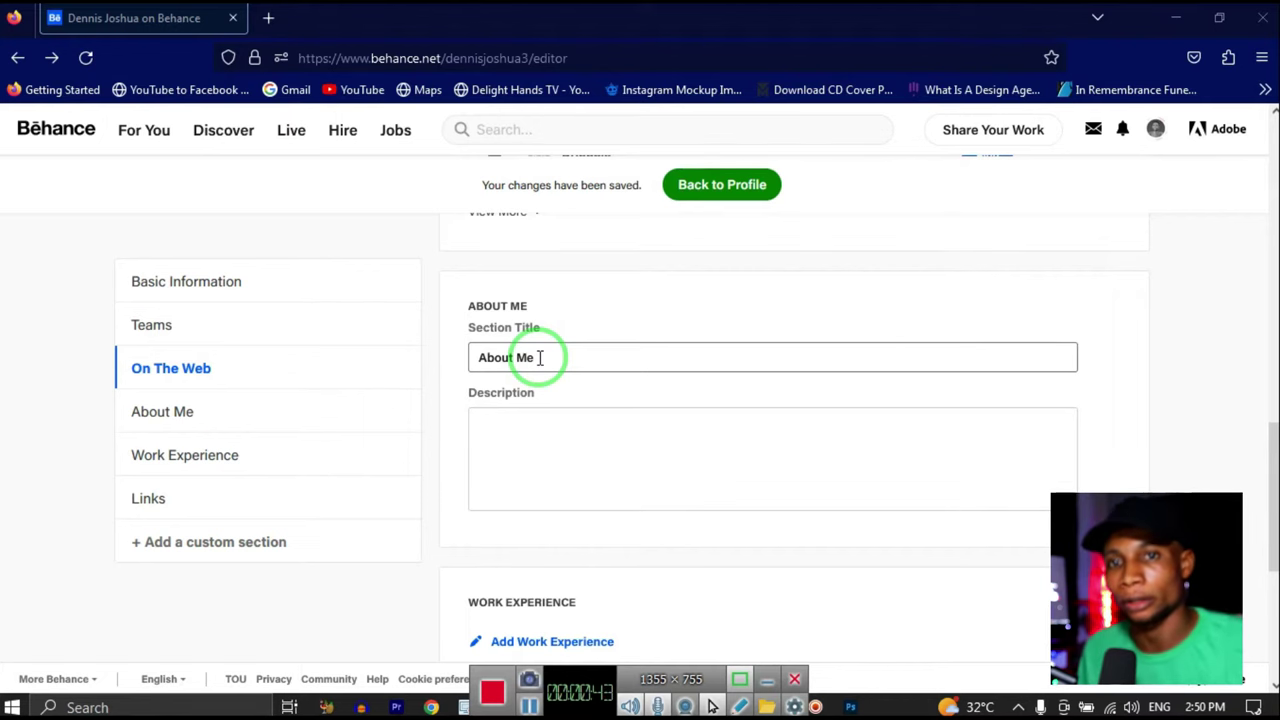
pyautogui.click(523, 432)
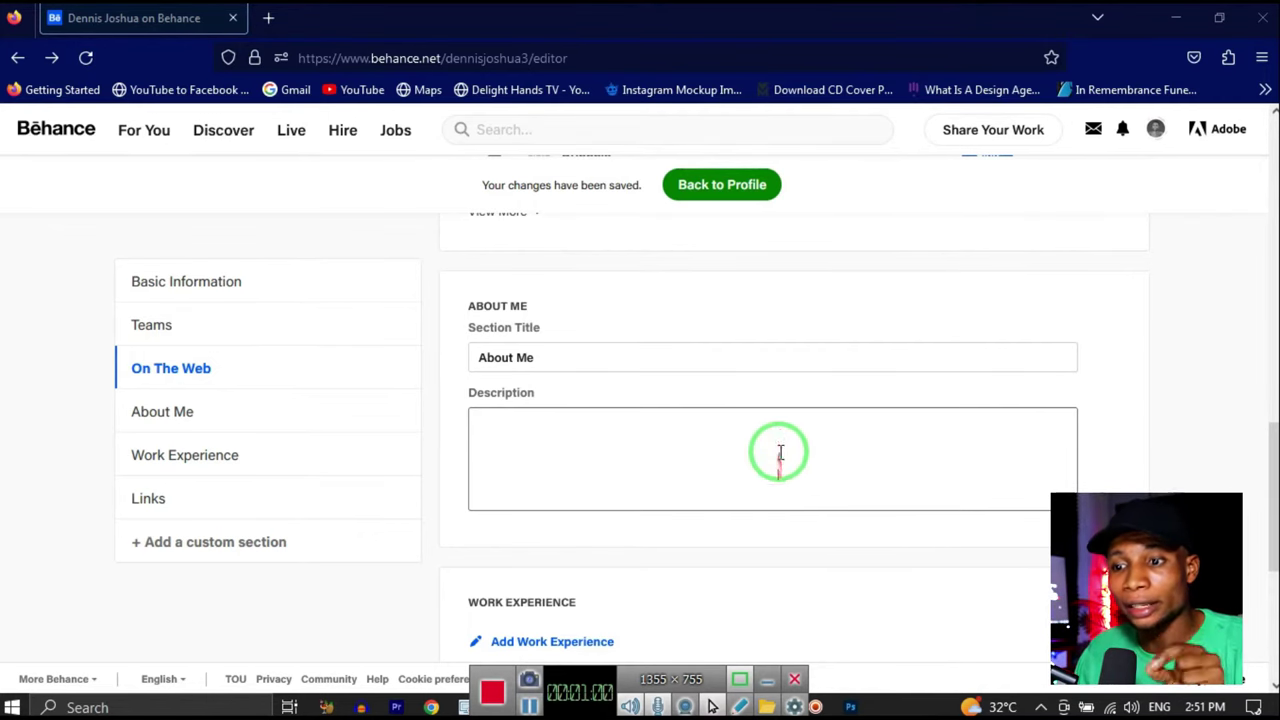
pyautogui.hotkey('alt', 'Tab')
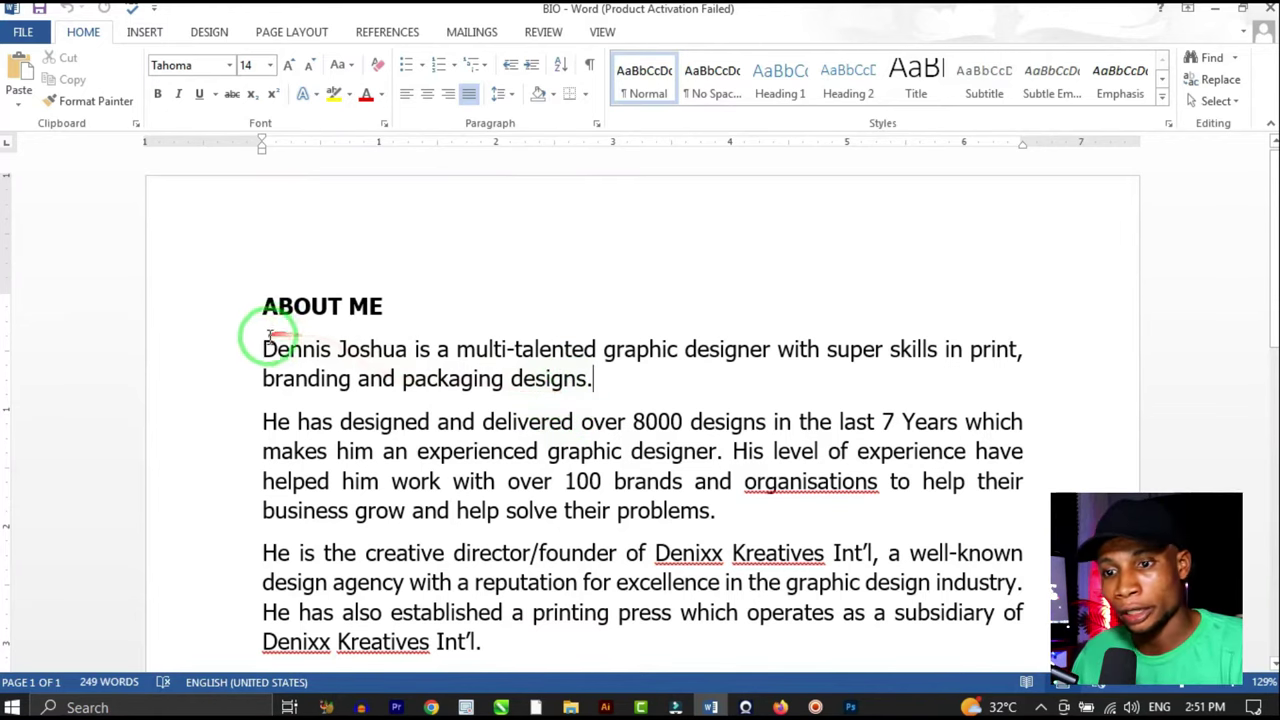
pyautogui.moveTo(263, 347); pyautogui.dragTo(667, 374)
pyautogui.hotkey('ctrl', 'c')
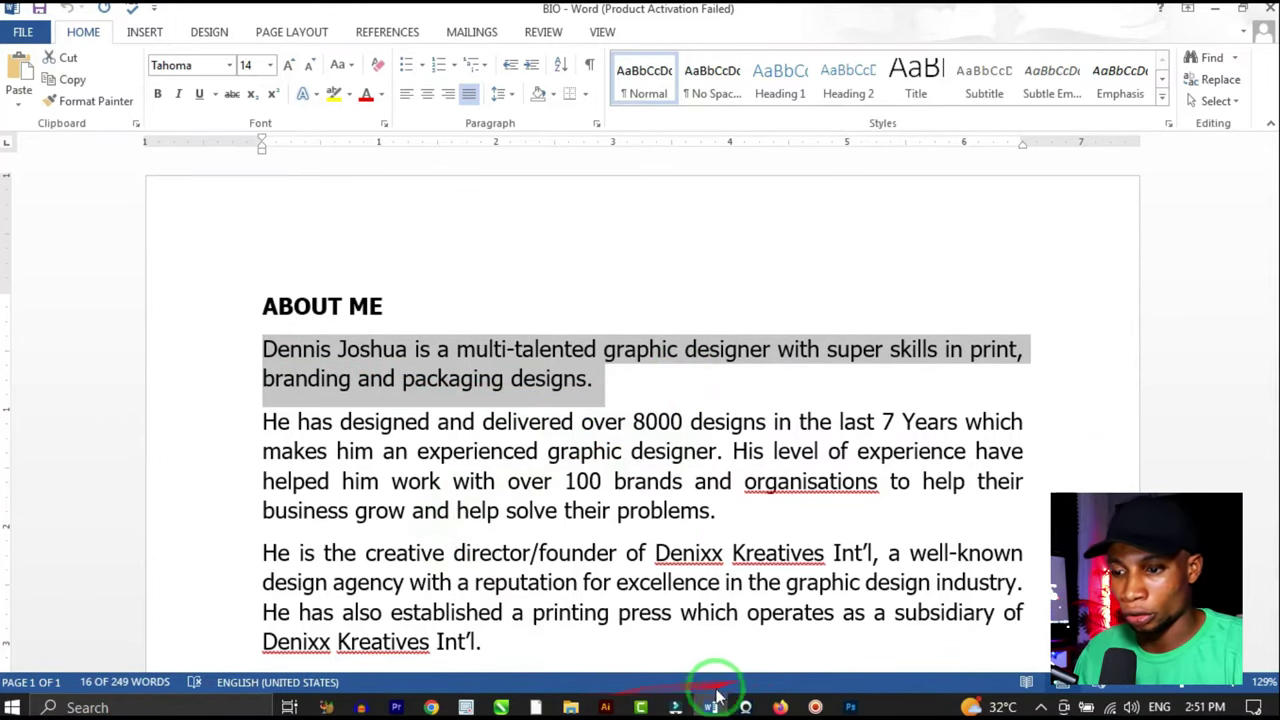
pyautogui.click(780, 705)
pyautogui.click(531, 429)
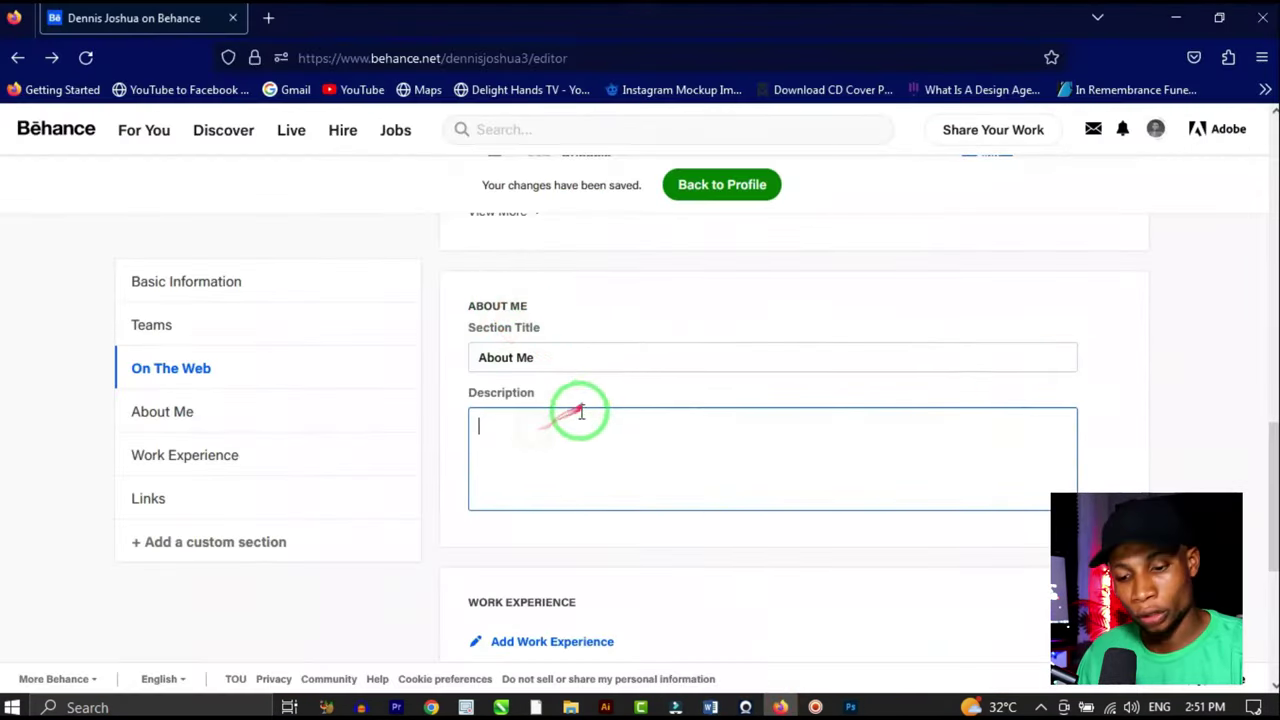
pyautogui.hotkey('ctrl', 'v')
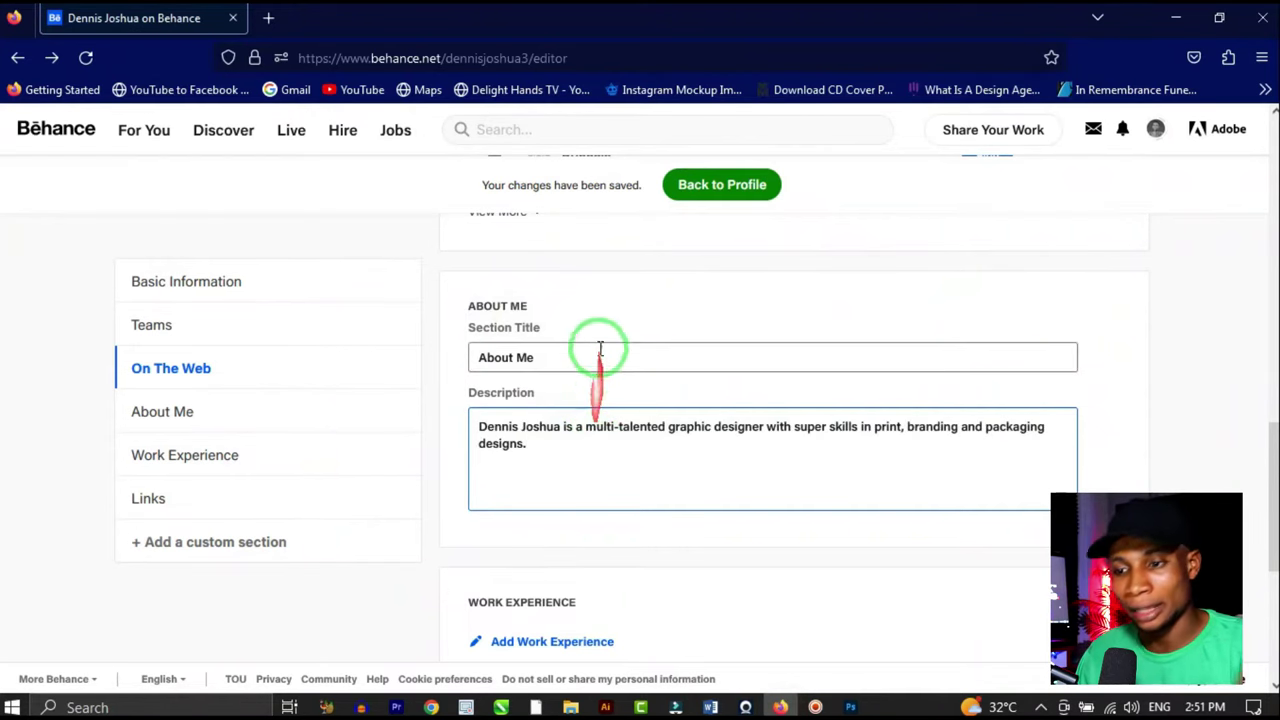
# Step: Open the profile's work experience editor and enter Graphic Designer as the occupation
pyautogui.scroll(-1, 595, 432)
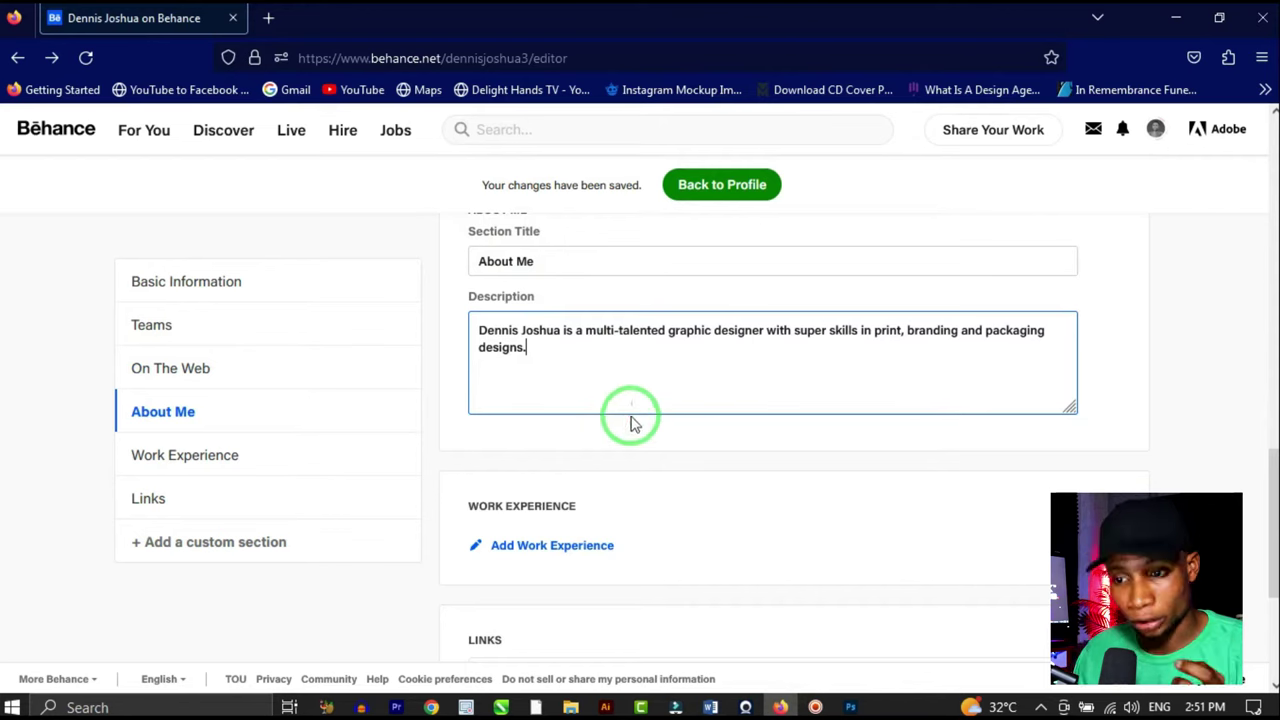
pyautogui.scroll(-2, 636, 407)
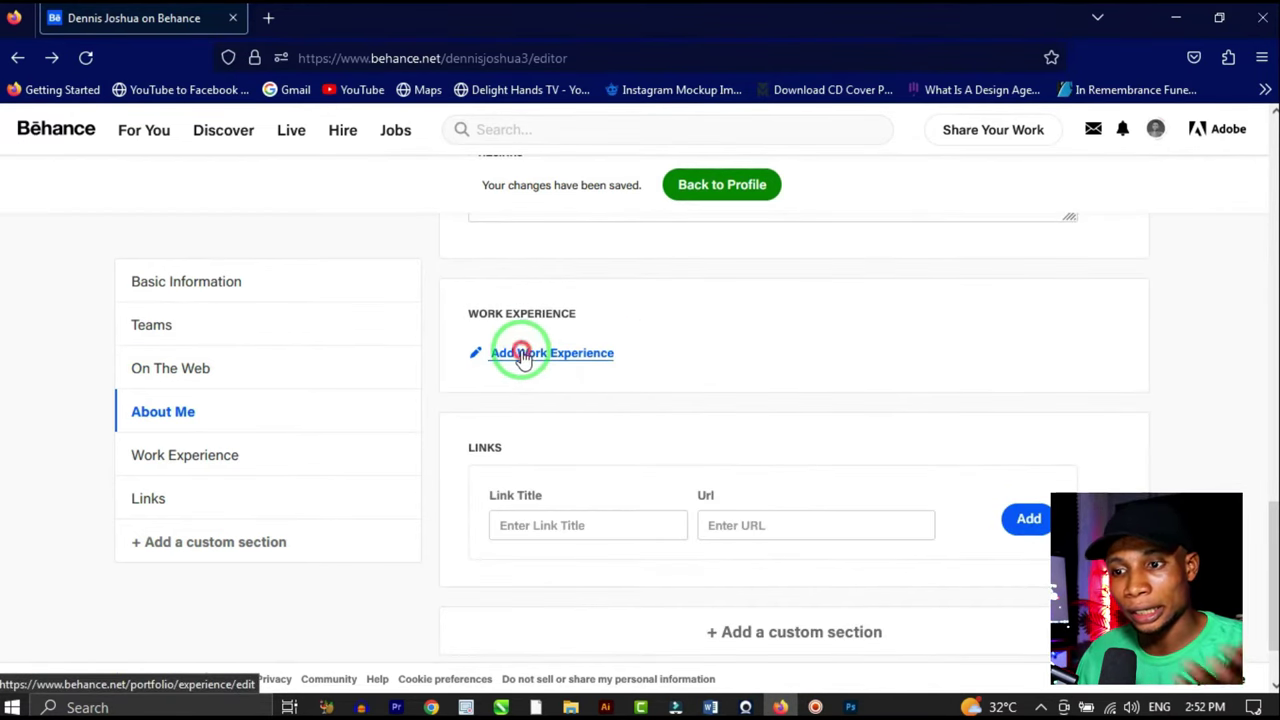
pyautogui.click(522, 358)
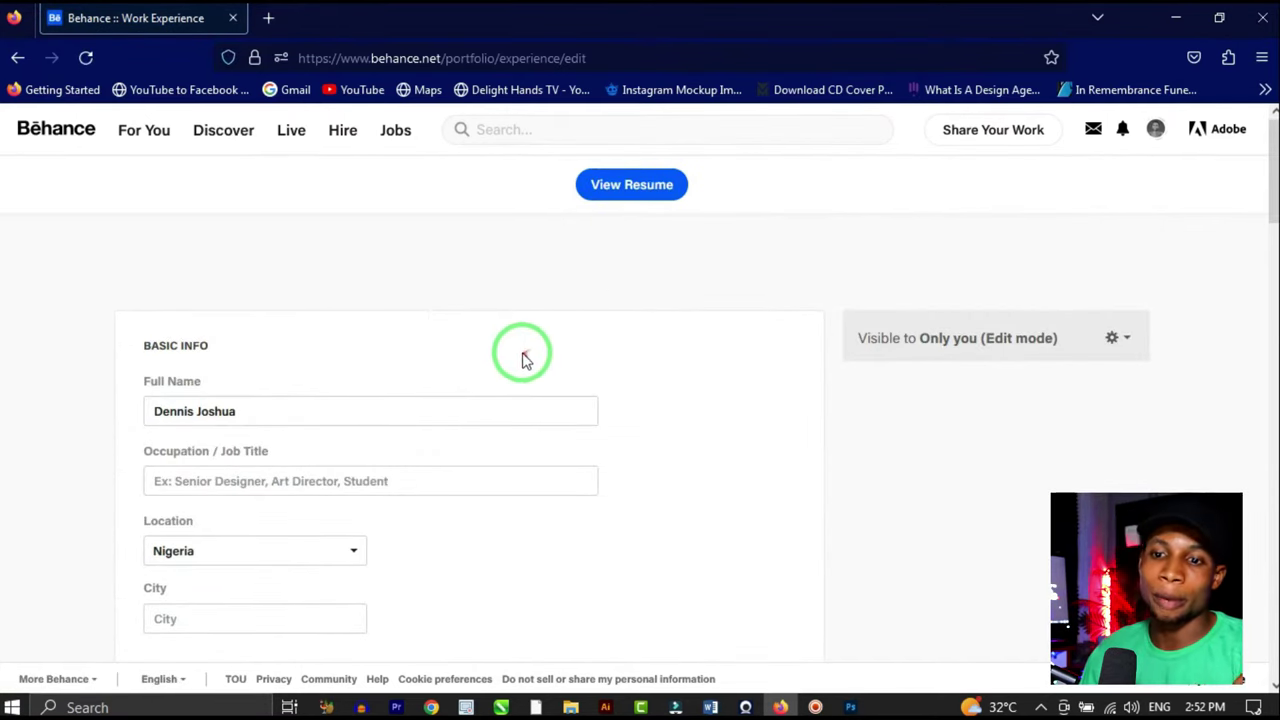
pyautogui.scroll(-1, 249, 337)
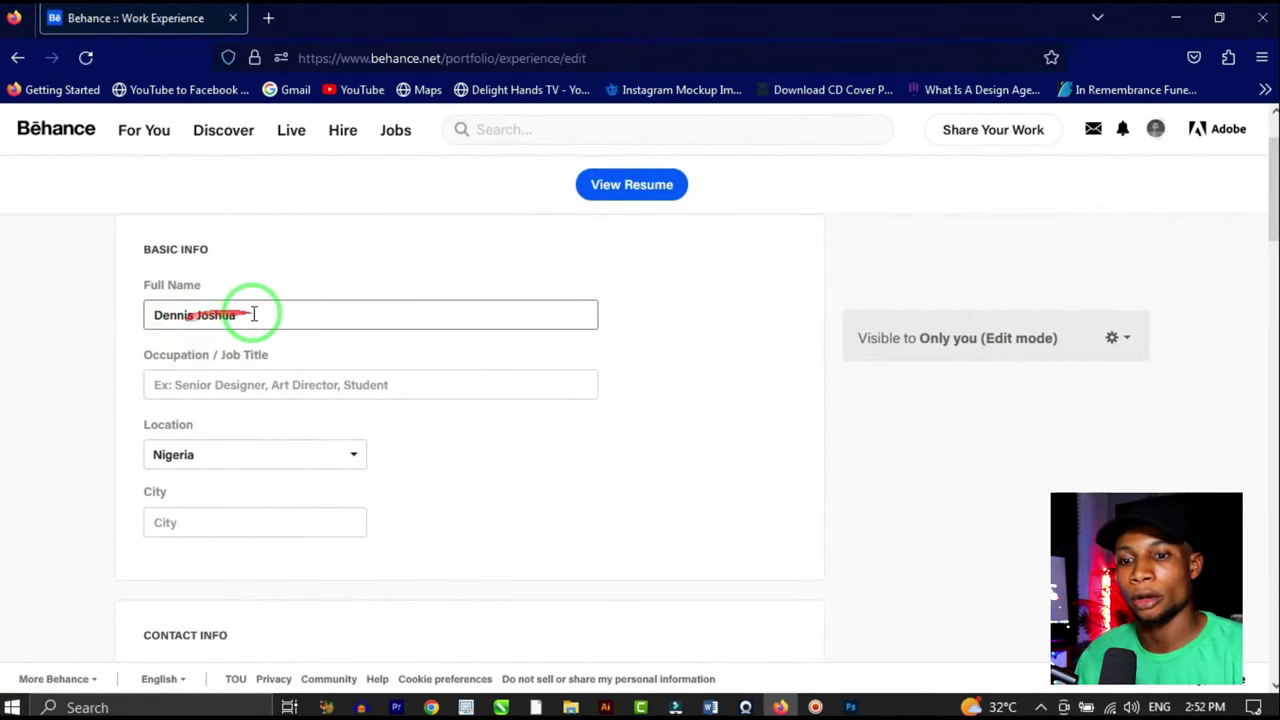
pyautogui.click(231, 384)
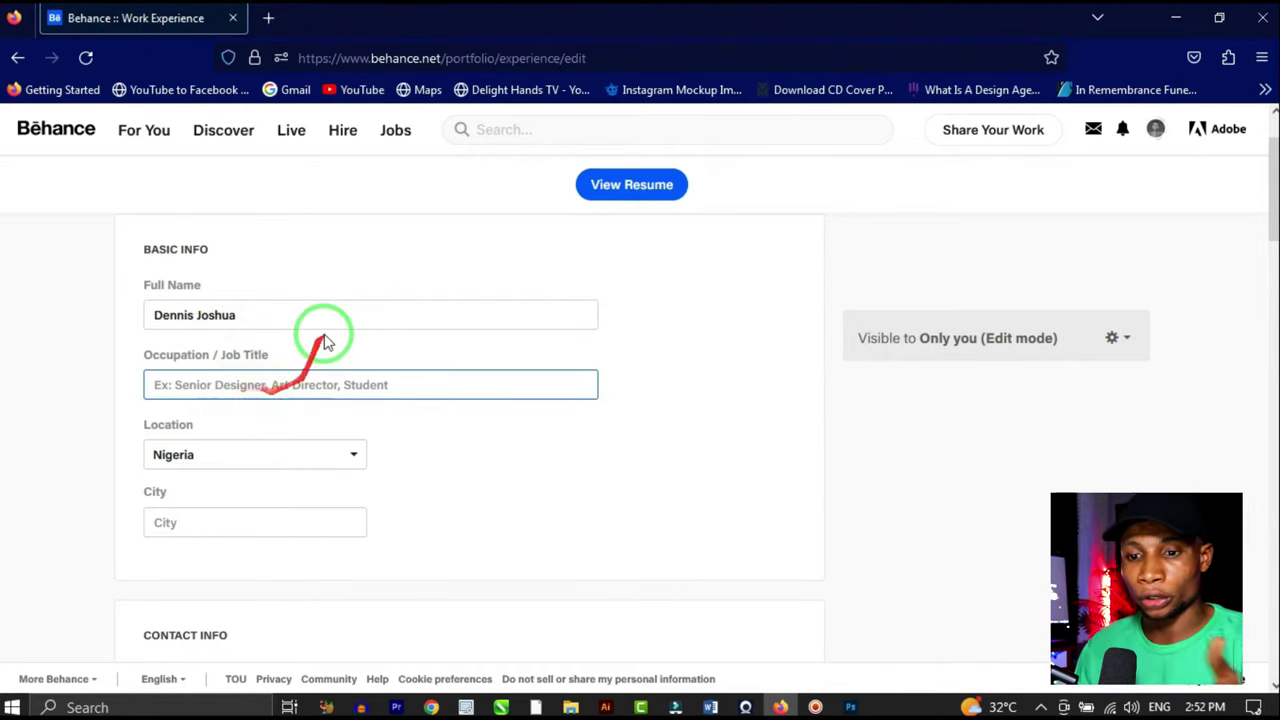
pyautogui.write('Gra')
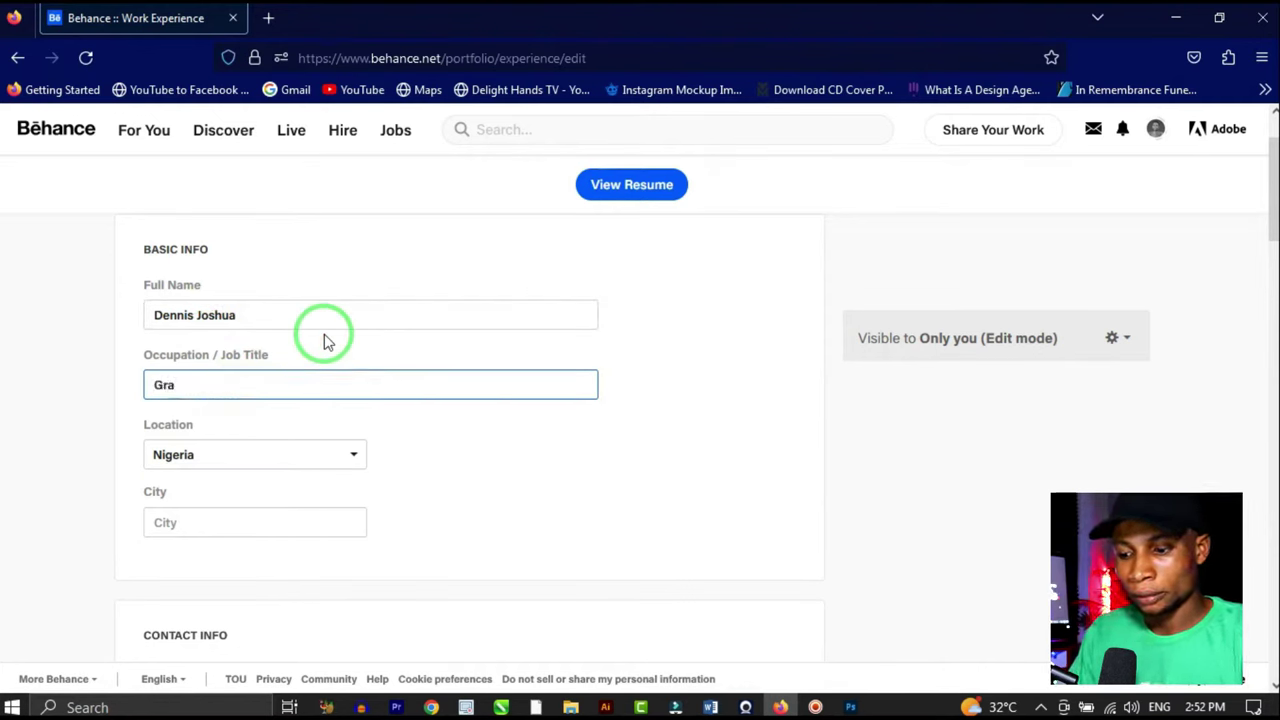
pyautogui.write('phi')
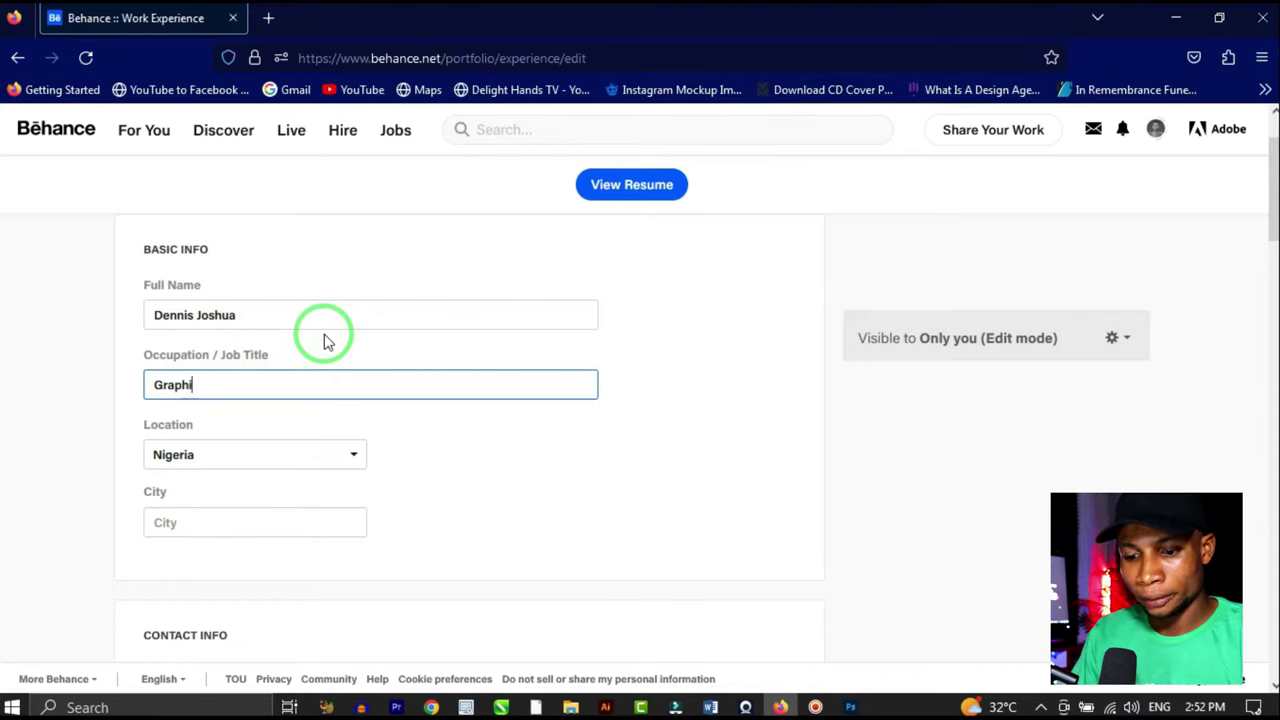
pyautogui.write('c Designer')
# Step: Set the city in the resume's basic info to Calabar, choosing it from the suggested cities
pyautogui.scroll(-1, 288, 405)
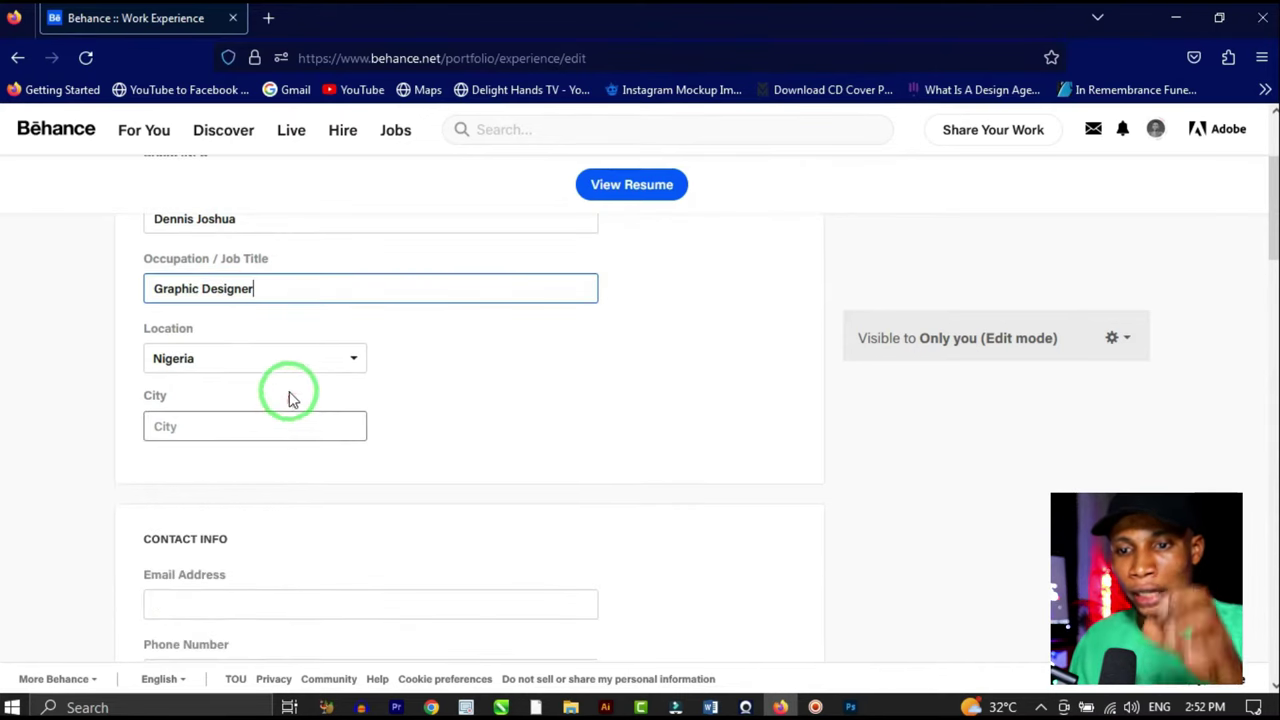
pyautogui.click(232, 426)
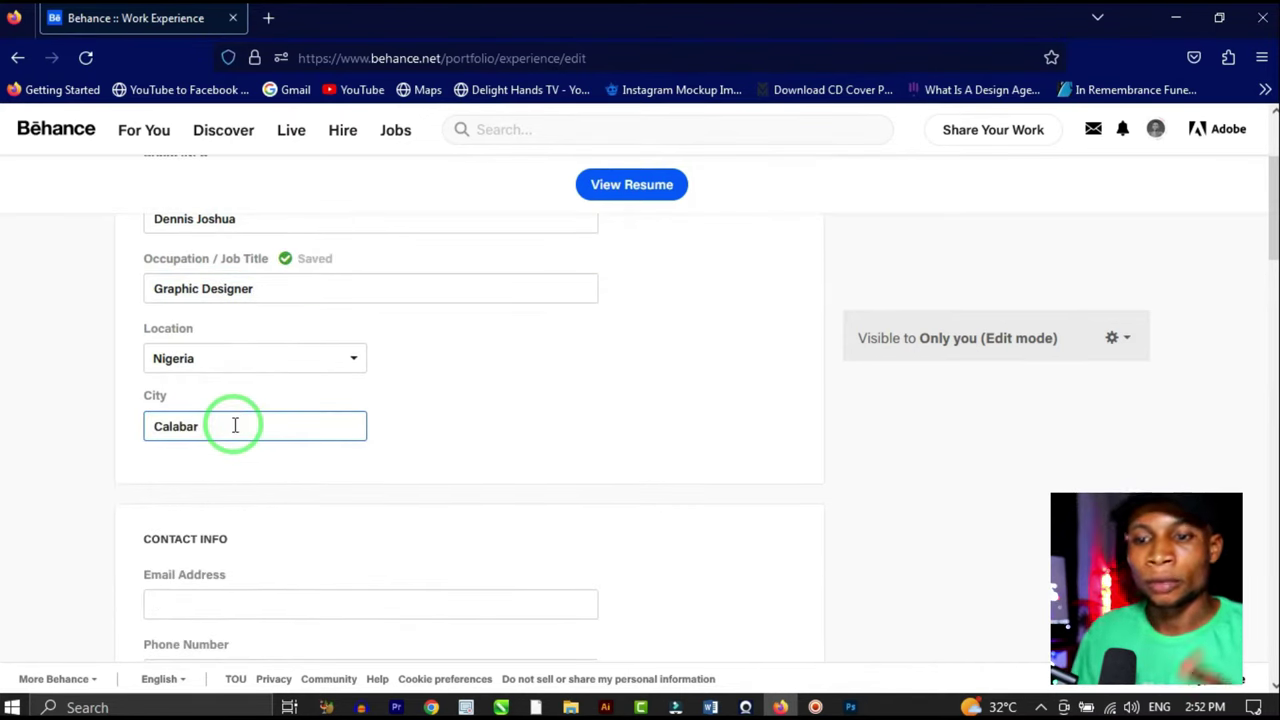
pyautogui.write('Calabar')
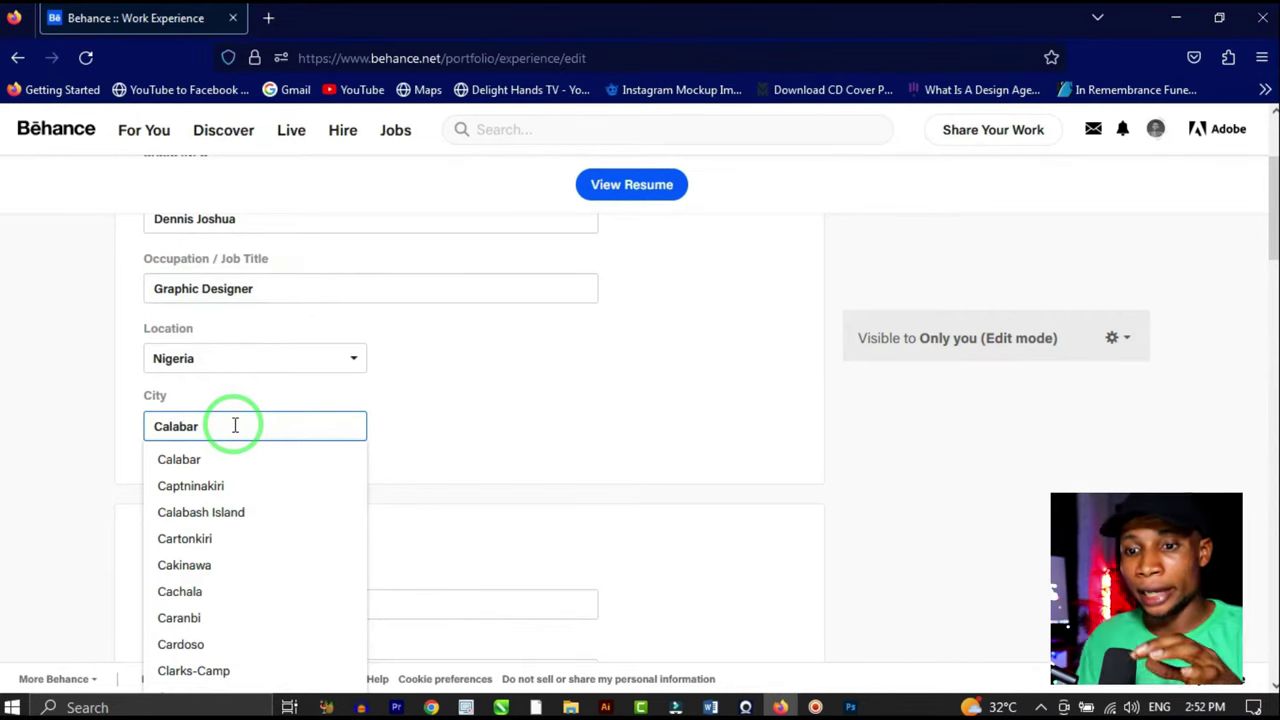
pyautogui.click(229, 459)
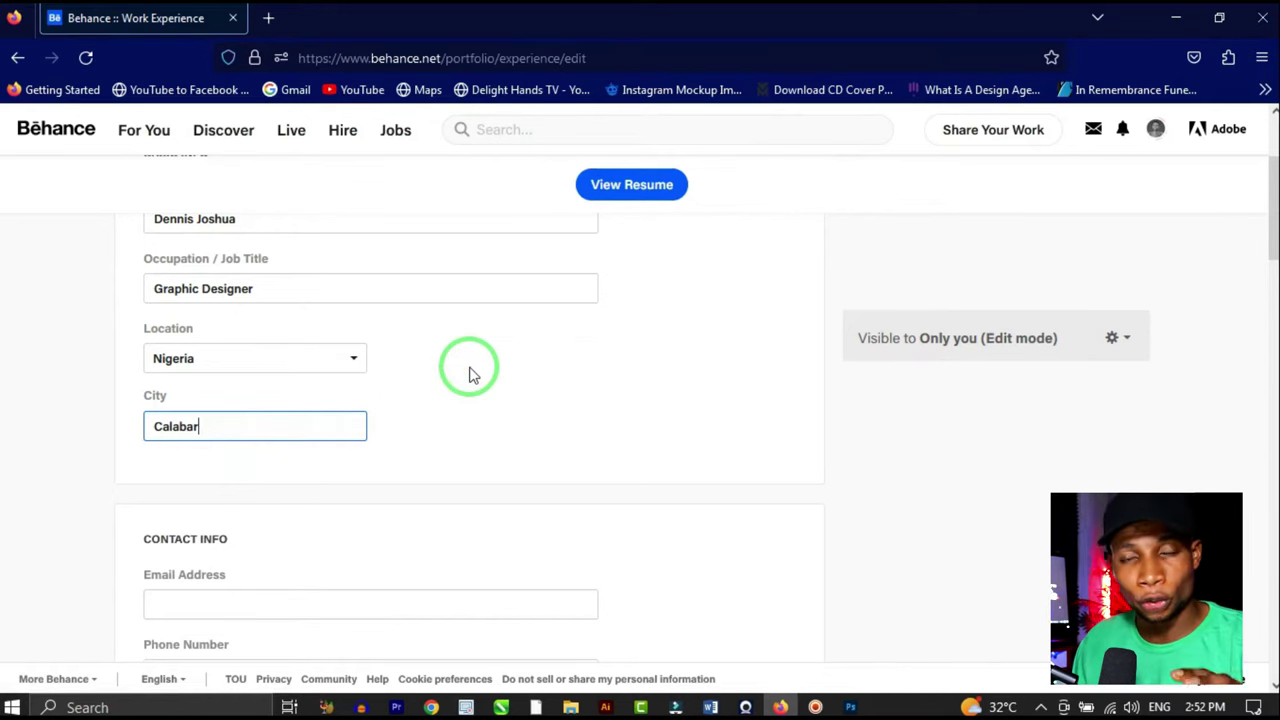
# Step: Fill in the contact e-mail address in the resume's contact info, using the suggested saved entry
pyautogui.scroll(-2, 514, 378)
pyautogui.click(226, 410)
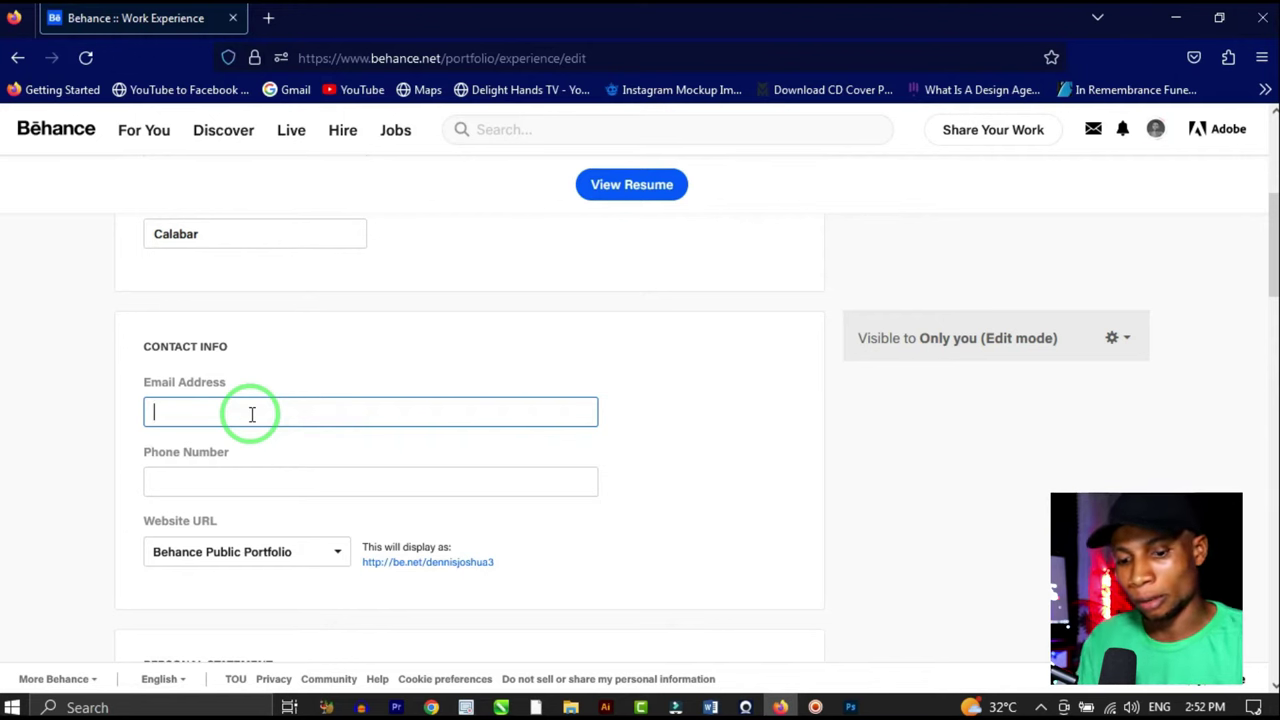
pyautogui.write('as')
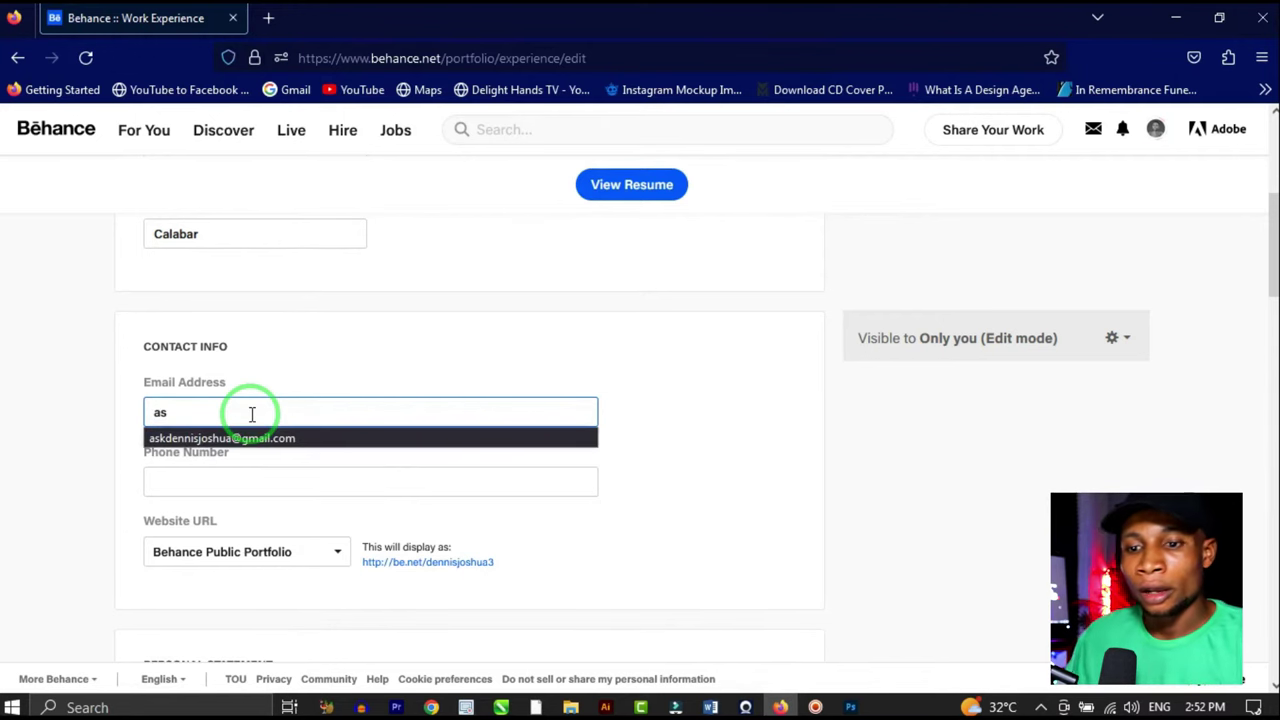
pyautogui.click(200, 437)
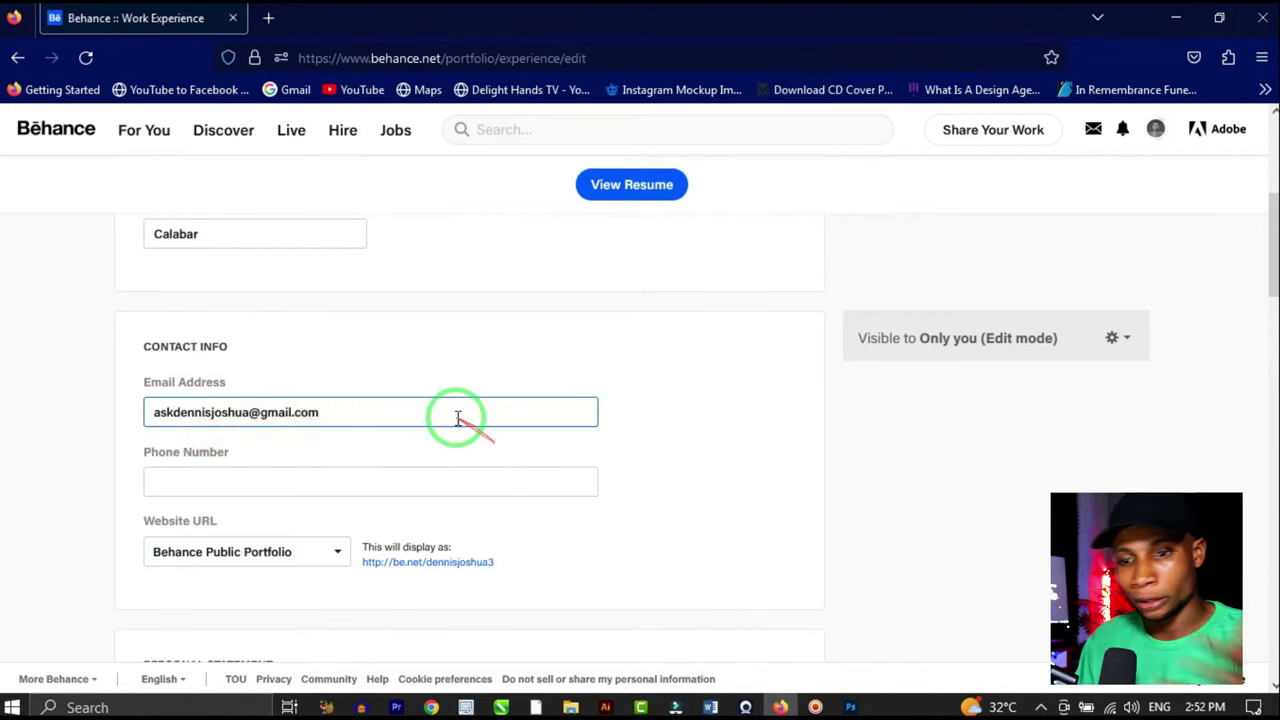
# Step: Copy the full biography under ABOUT ME from the BIO document in Word and paste it as the resume's personal statement
pyautogui.scroll(-1, 450, 421)
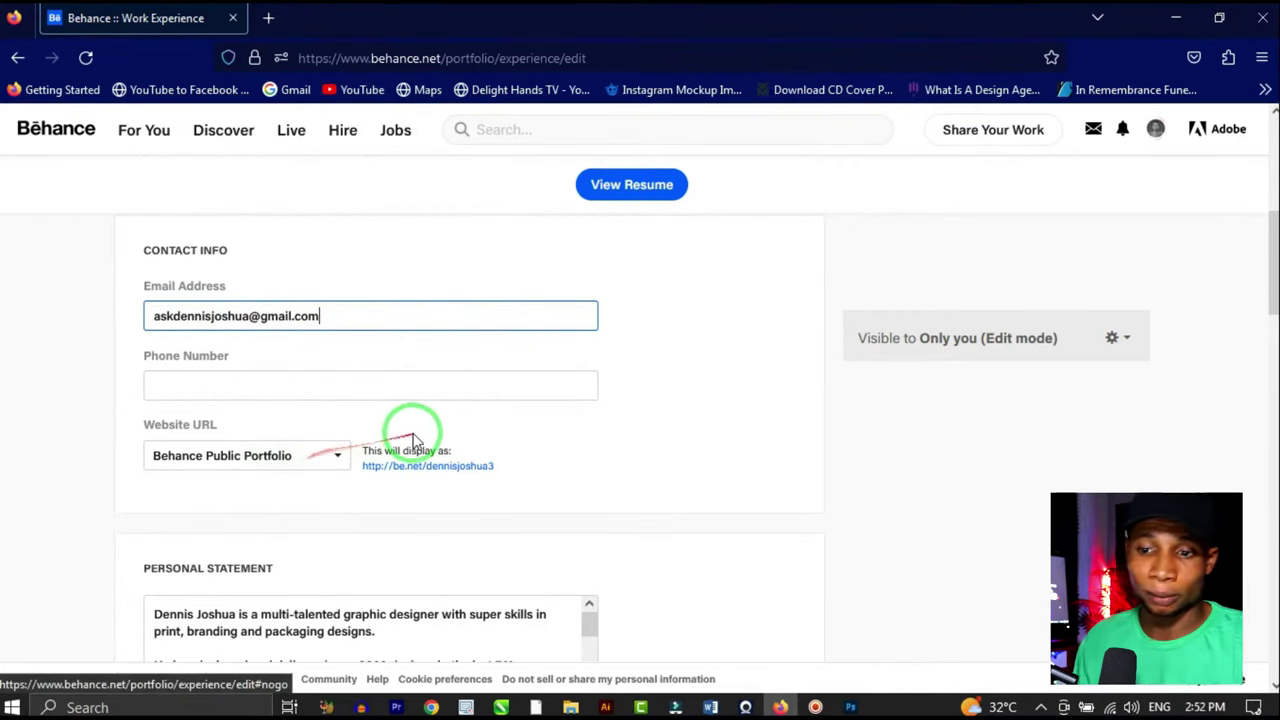
pyautogui.scroll(-1, 410, 455)
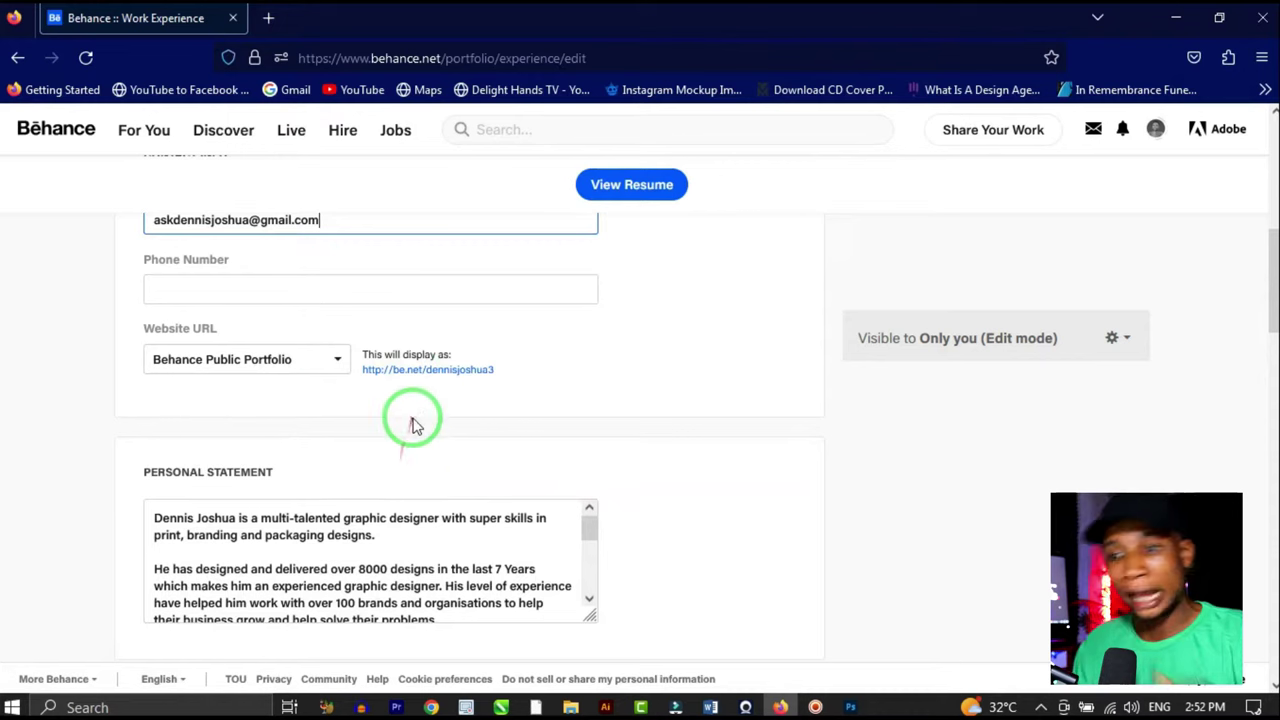
pyautogui.scroll(-1, 423, 400)
pyautogui.scroll(-2, 524, 494)
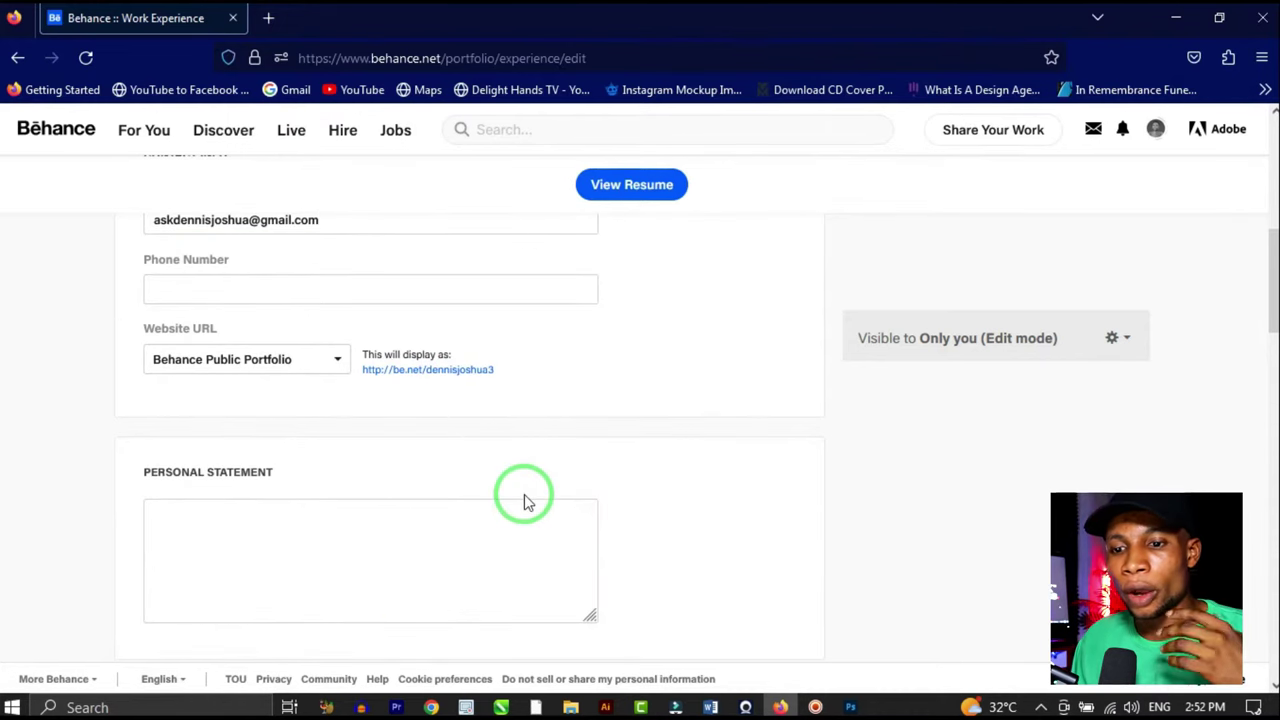
pyautogui.click(459, 481)
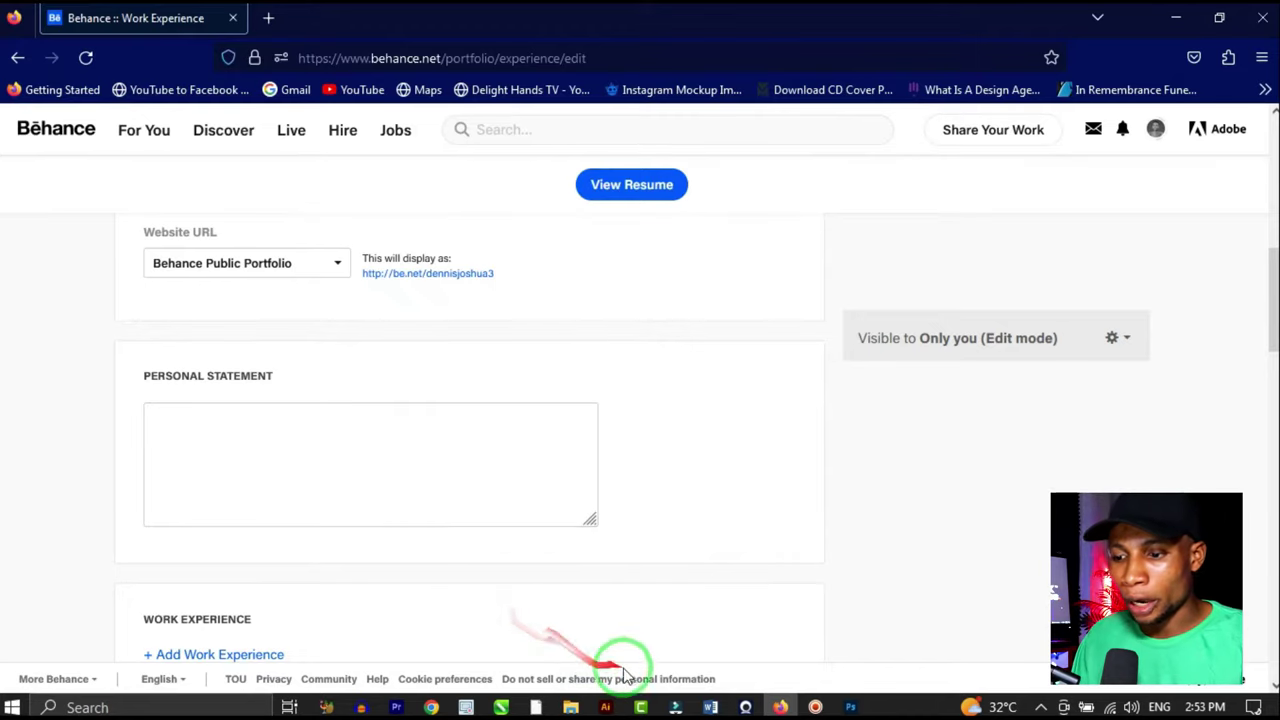
pyautogui.click(710, 707)
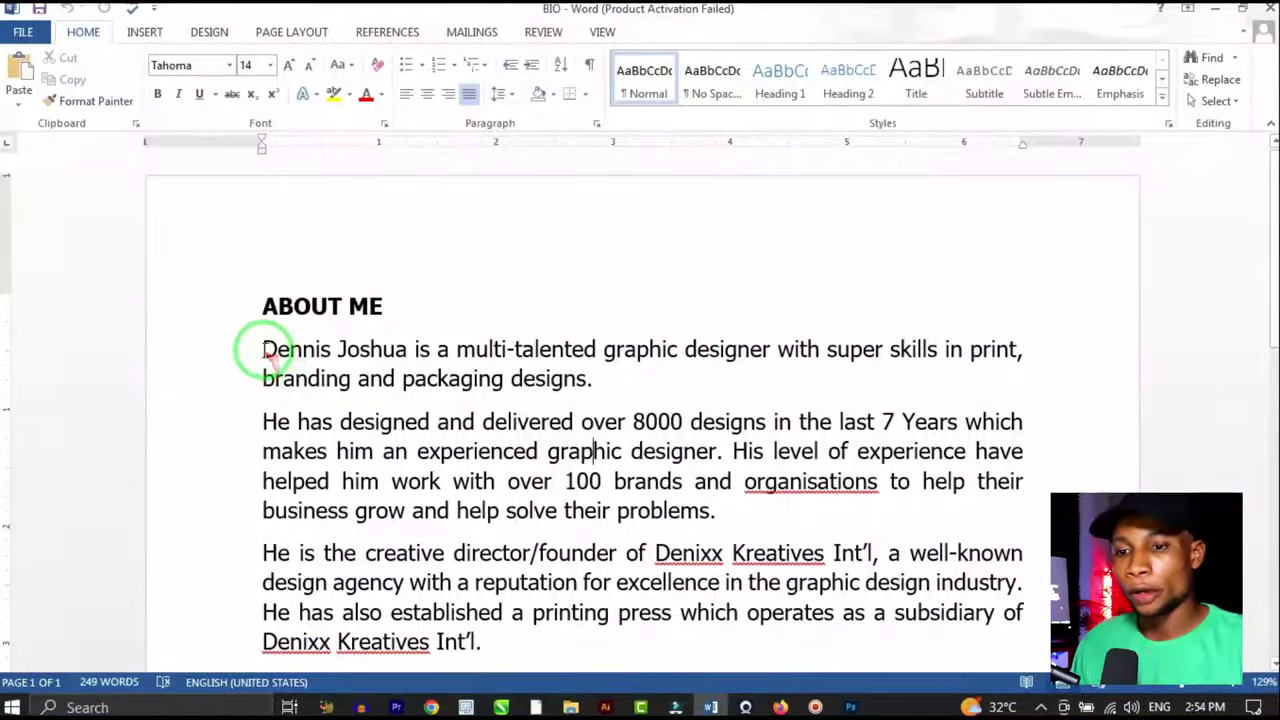
pyautogui.tripleClick(263, 350)
pyautogui.moveTo(337, 459); pyautogui.dragTo(530, 490)
pyautogui.click(782, 707)
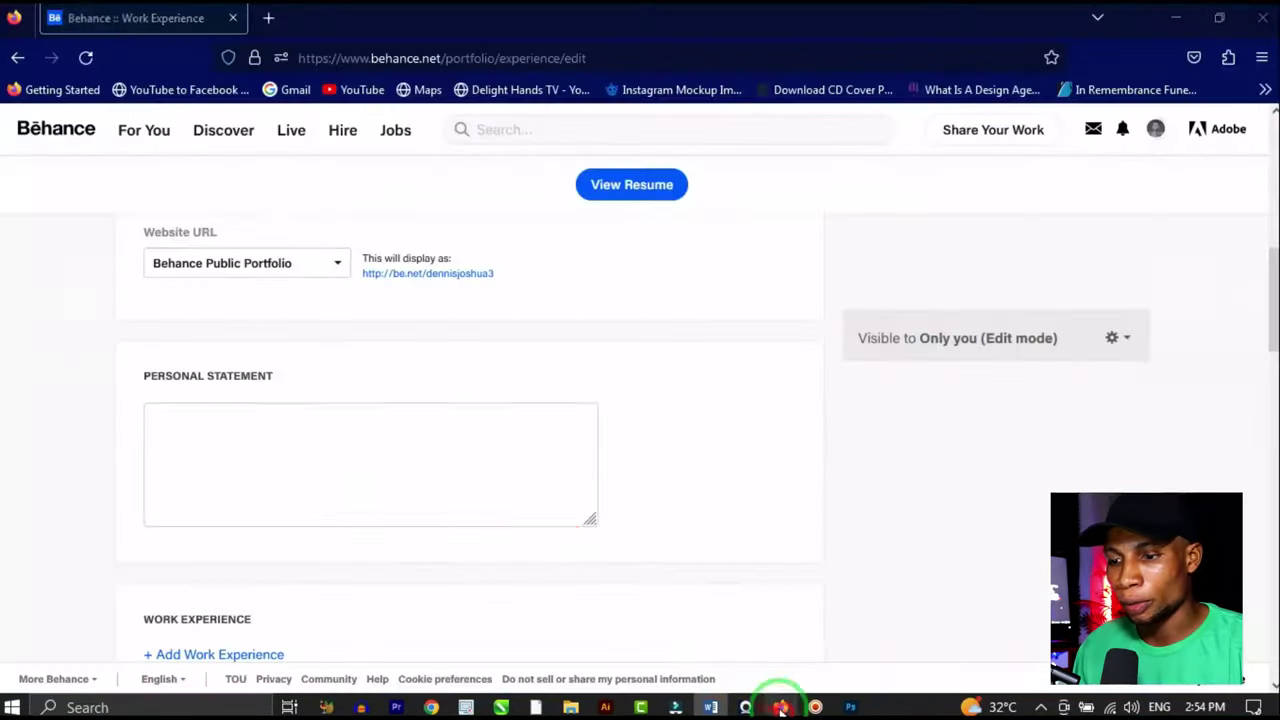
pyautogui.click(346, 449)
pyautogui.hotkey('ctrl', 'v')
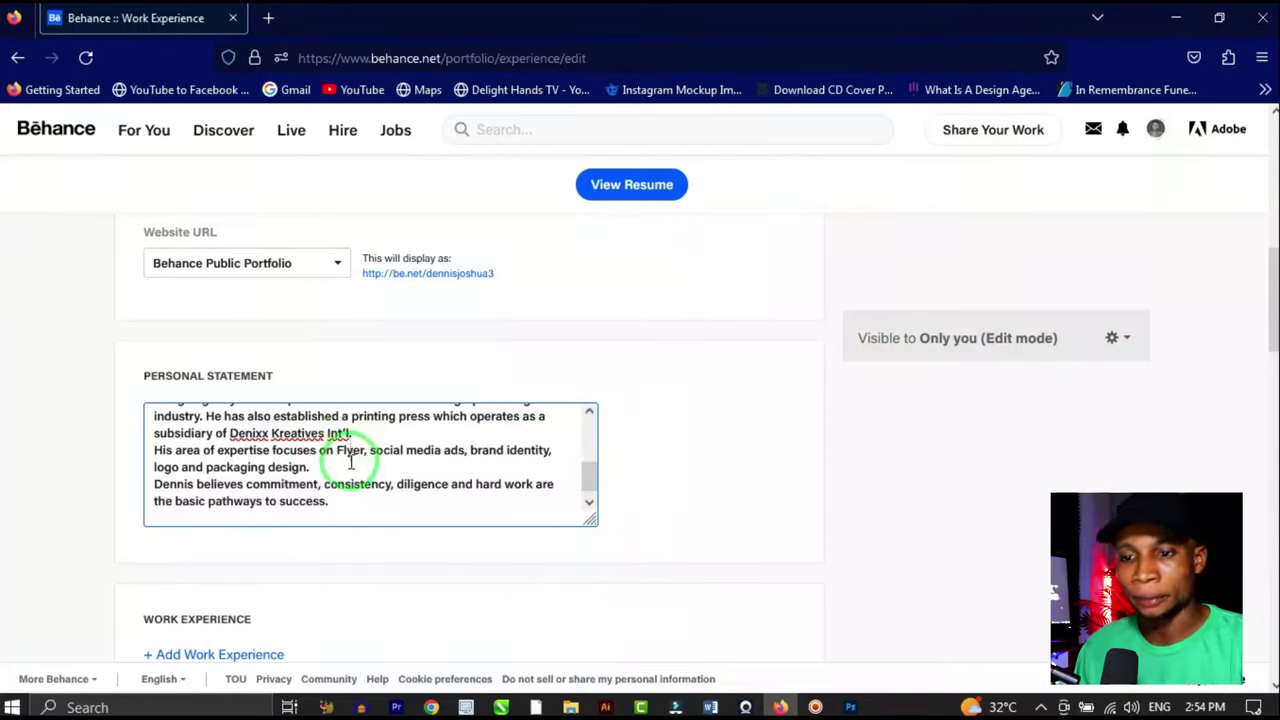
# Step: Separate all paragraphs of the personal statement with blank lines
pyautogui.scroll(6, 351, 462)
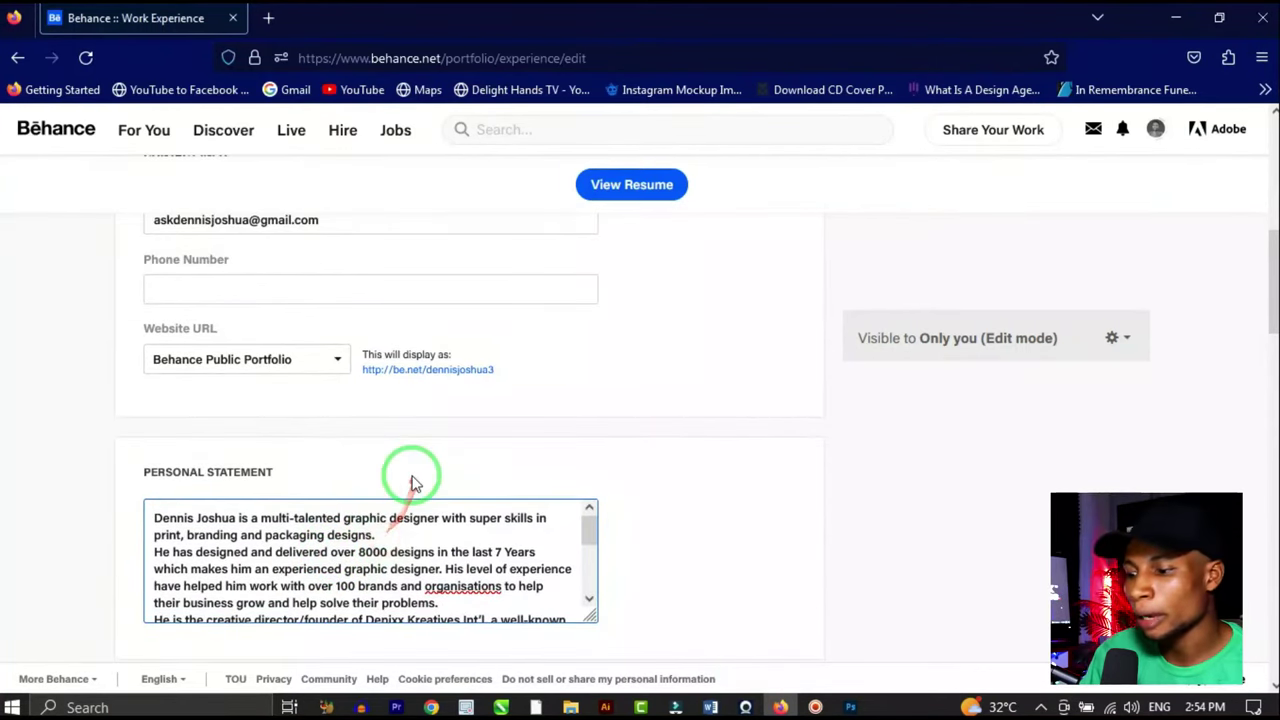
pyautogui.press('Return')
pyautogui.scroll(-2, 485, 478)
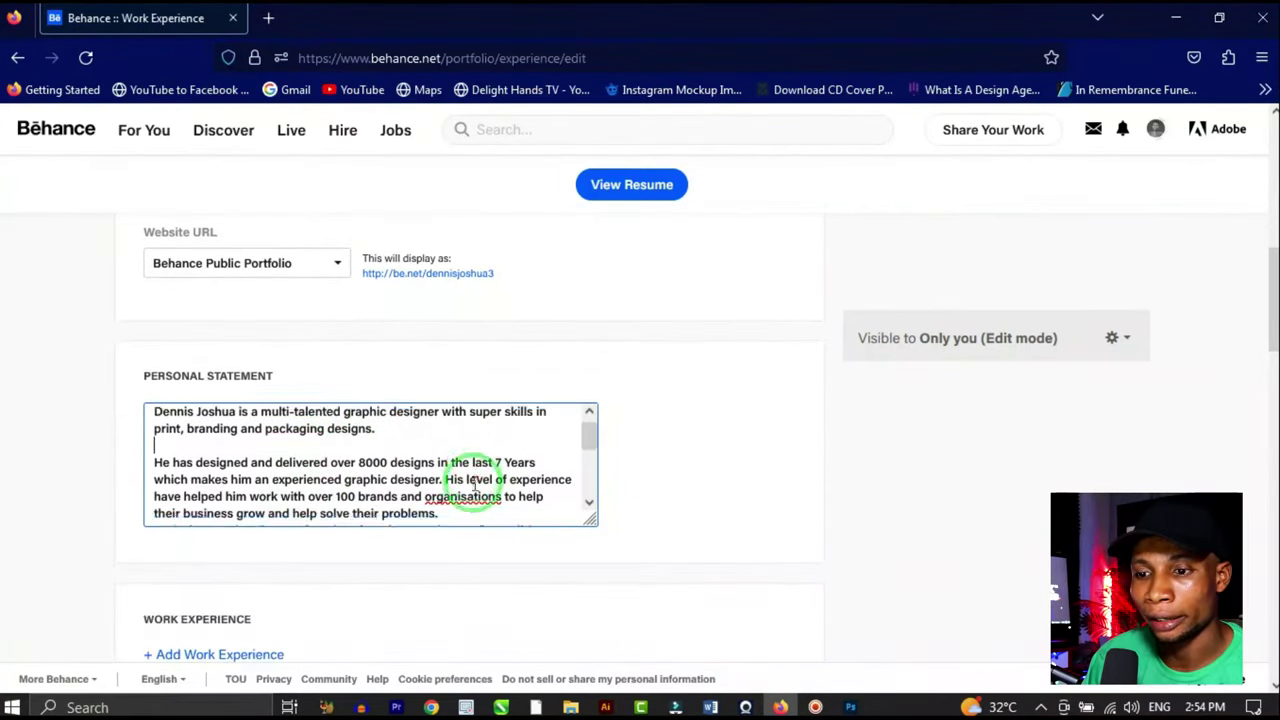
pyautogui.scroll(-2, 475, 485)
pyautogui.click(437, 423)
pyautogui.press('Return')
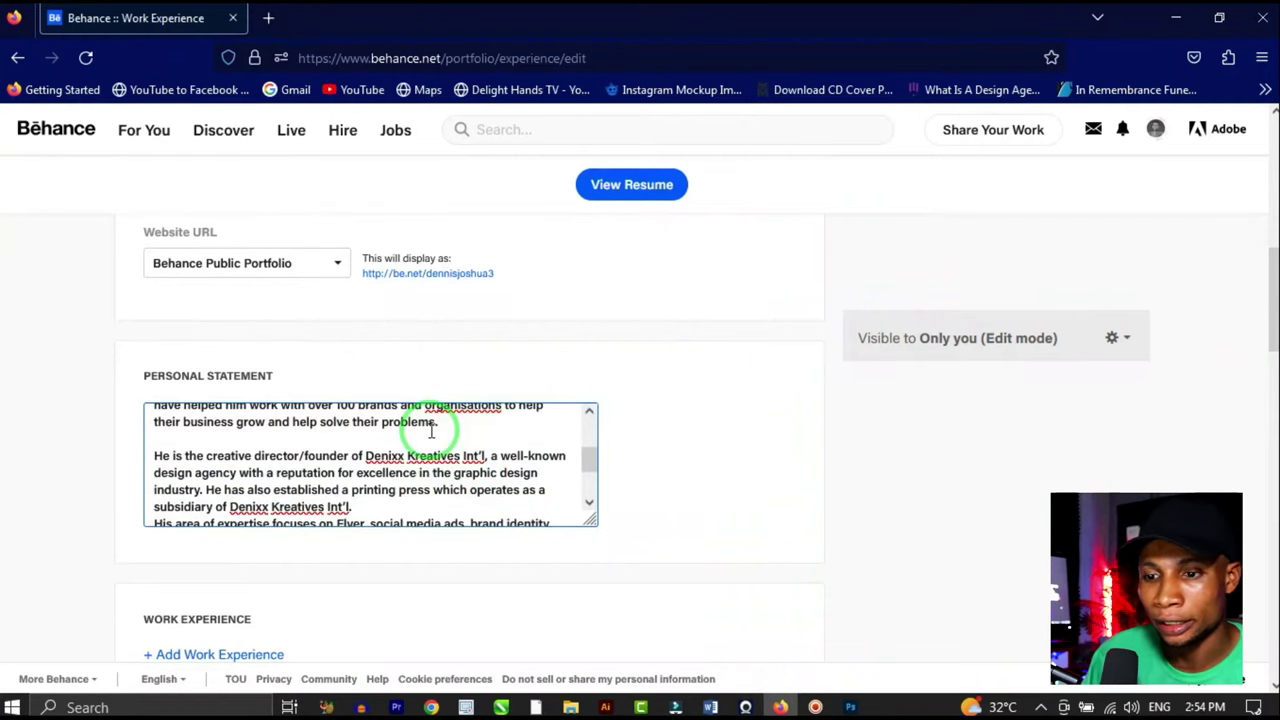
pyautogui.scroll(-2, 432, 440)
pyautogui.click(371, 423)
pyautogui.press('Return')
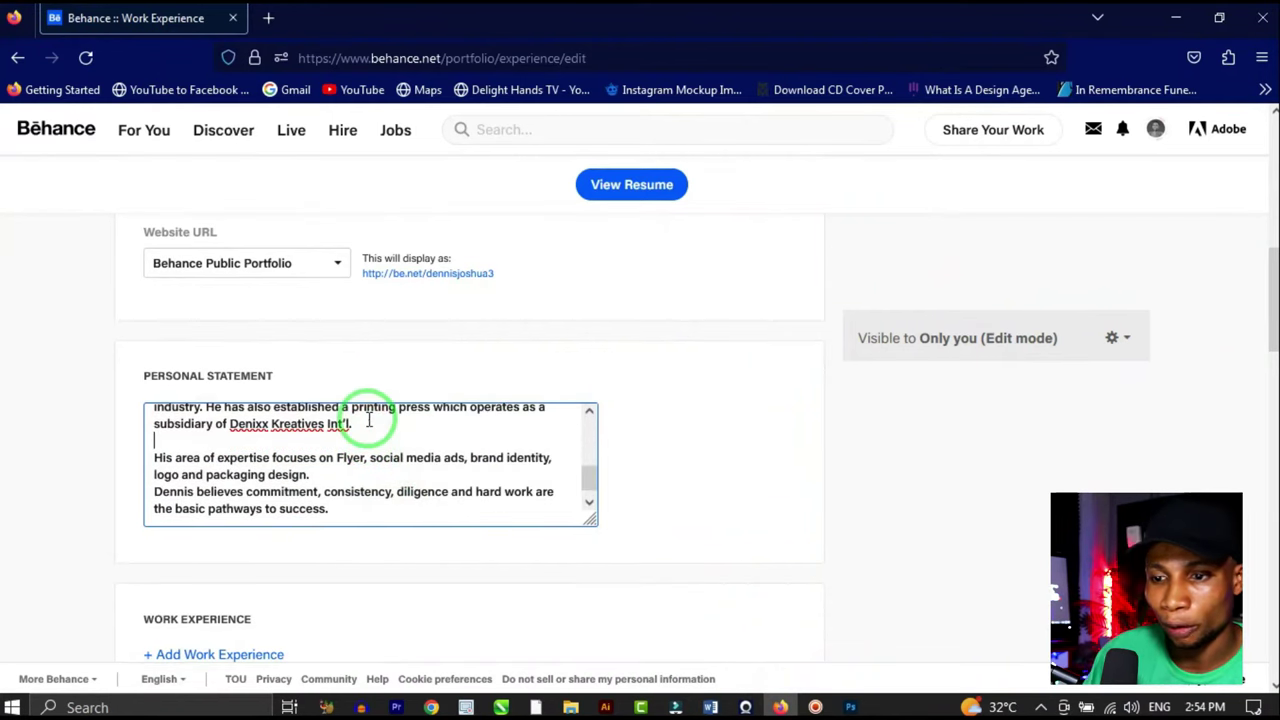
pyautogui.click(333, 483)
pyautogui.press('Return')
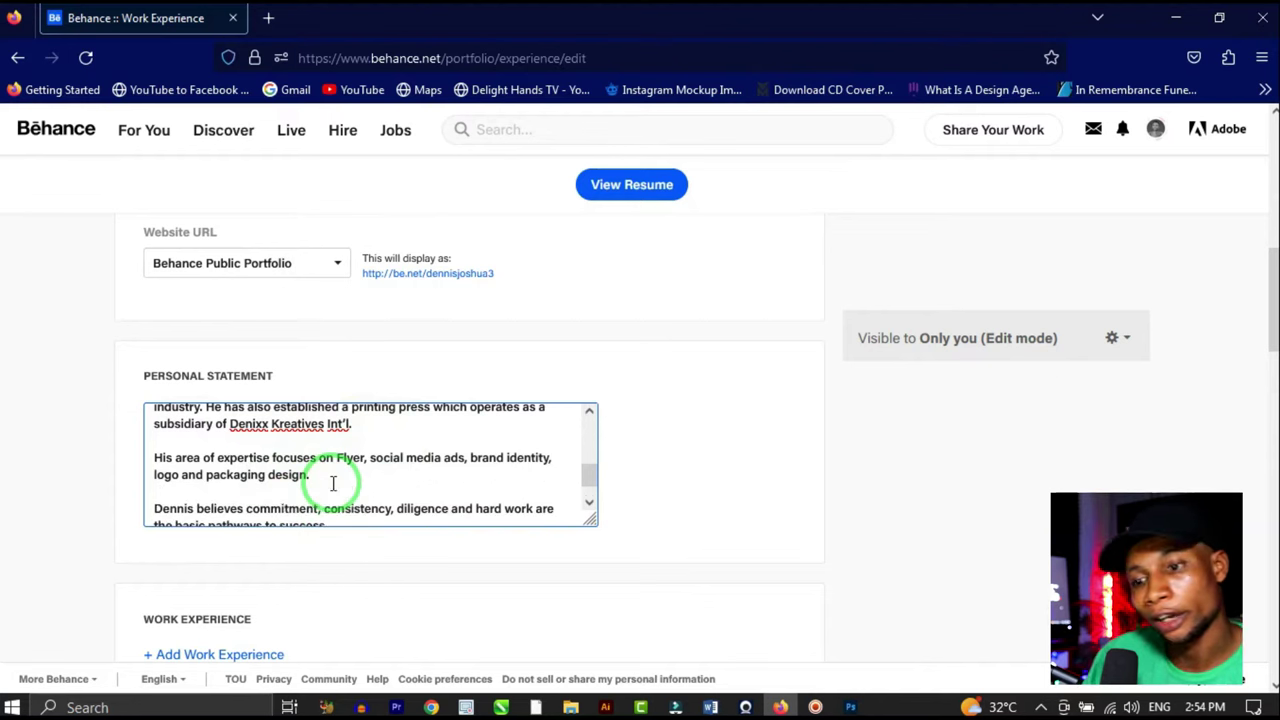
pyautogui.scroll(-1, 363, 457)
pyautogui.scroll(-1, 270, 458)
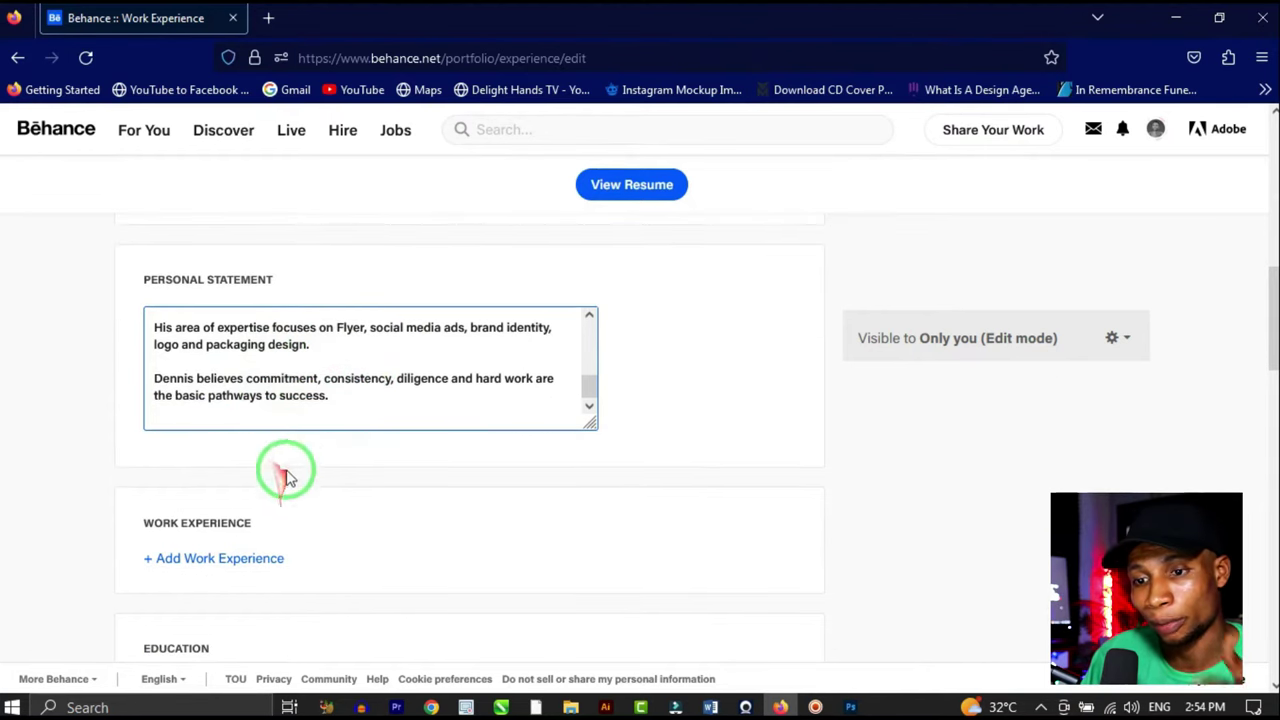
# Step: Remove the surplus blank line at the end of the resume's personal statement and review the text from its start
pyautogui.click(296, 420)
pyautogui.press('BackSpace')
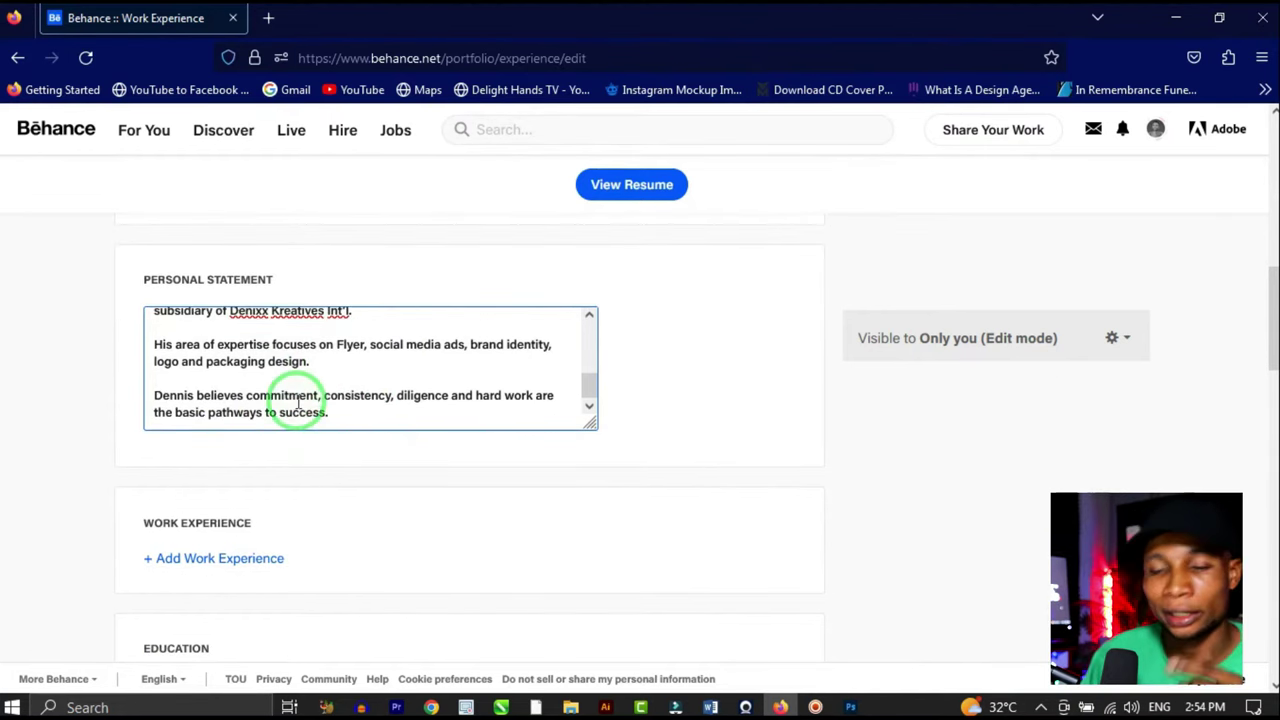
pyautogui.scroll(5, 310, 415)
pyautogui.scroll(-1, 440, 383)
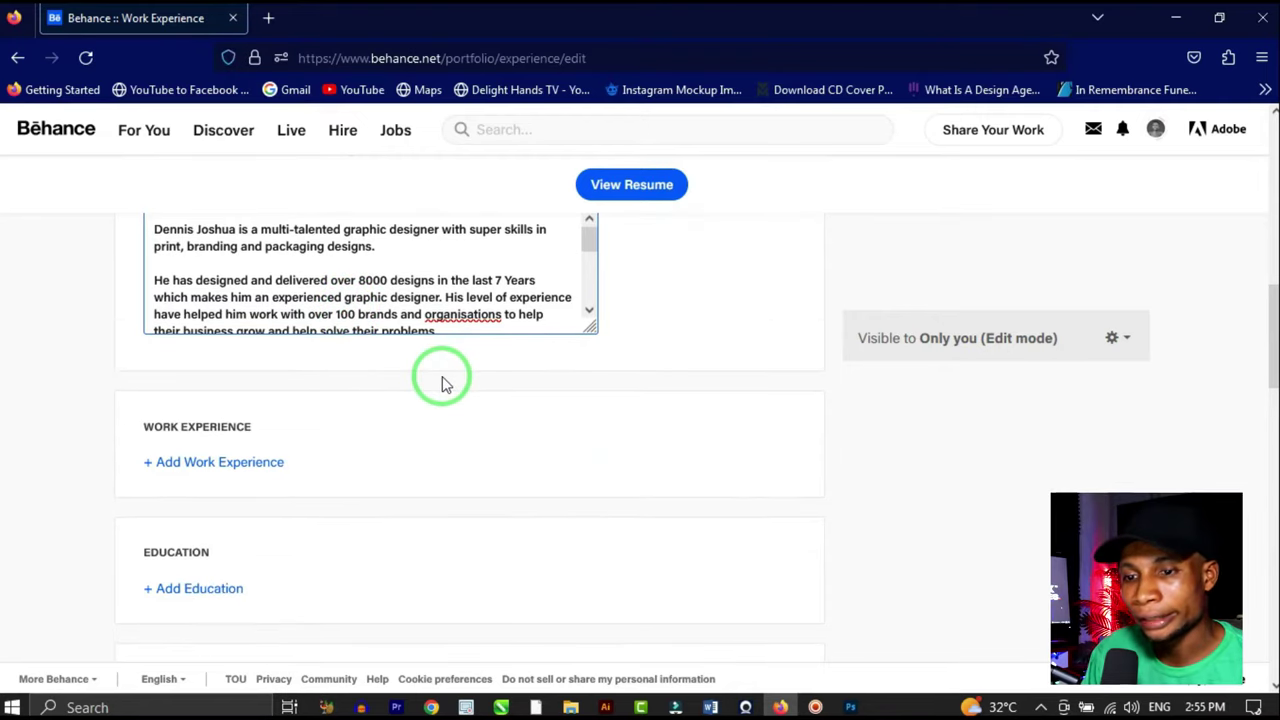
# Step: Start a work experience entry and add Chukscee Biz Ventures as its company
pyautogui.scroll(-1, 409, 391)
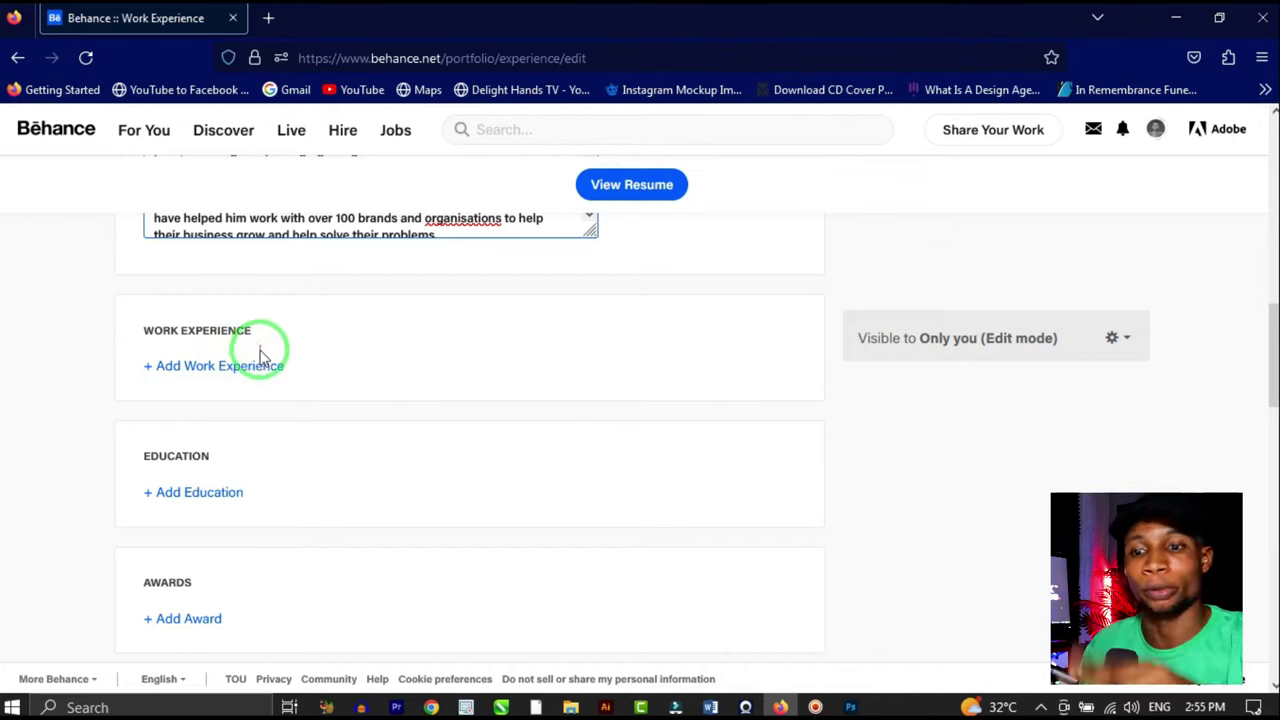
pyautogui.click(236, 369)
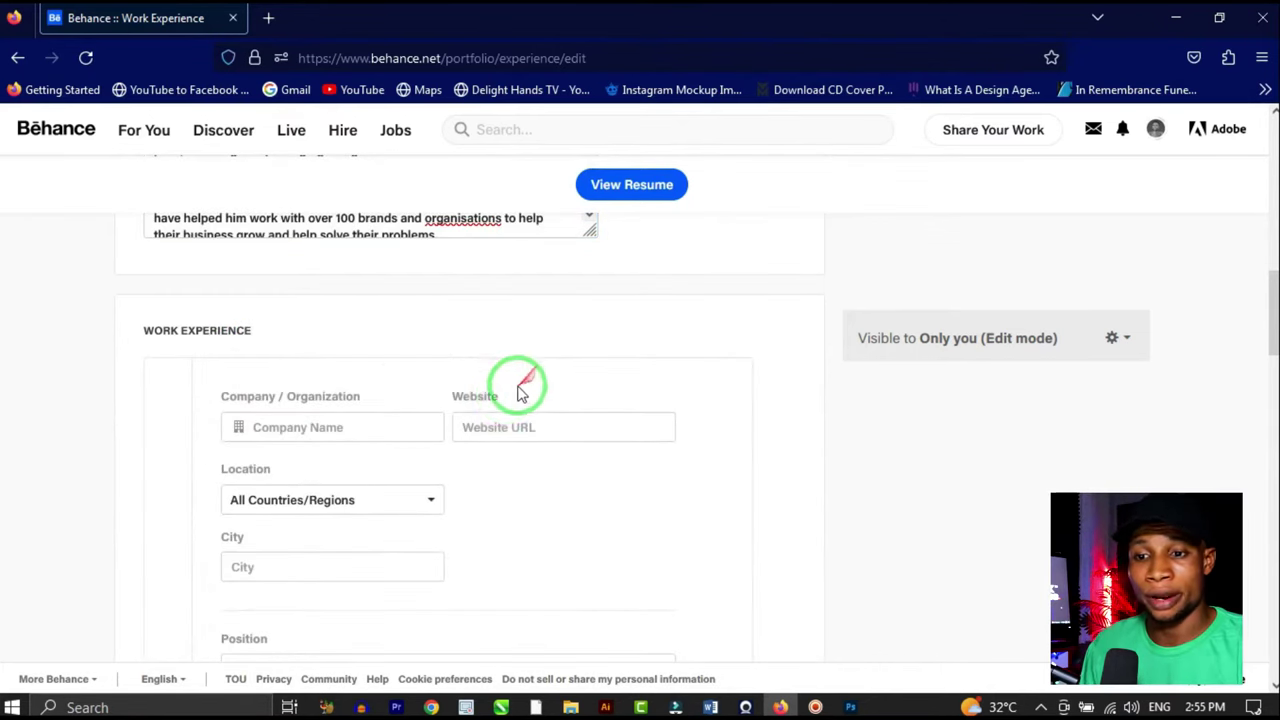
pyautogui.click(351, 425)
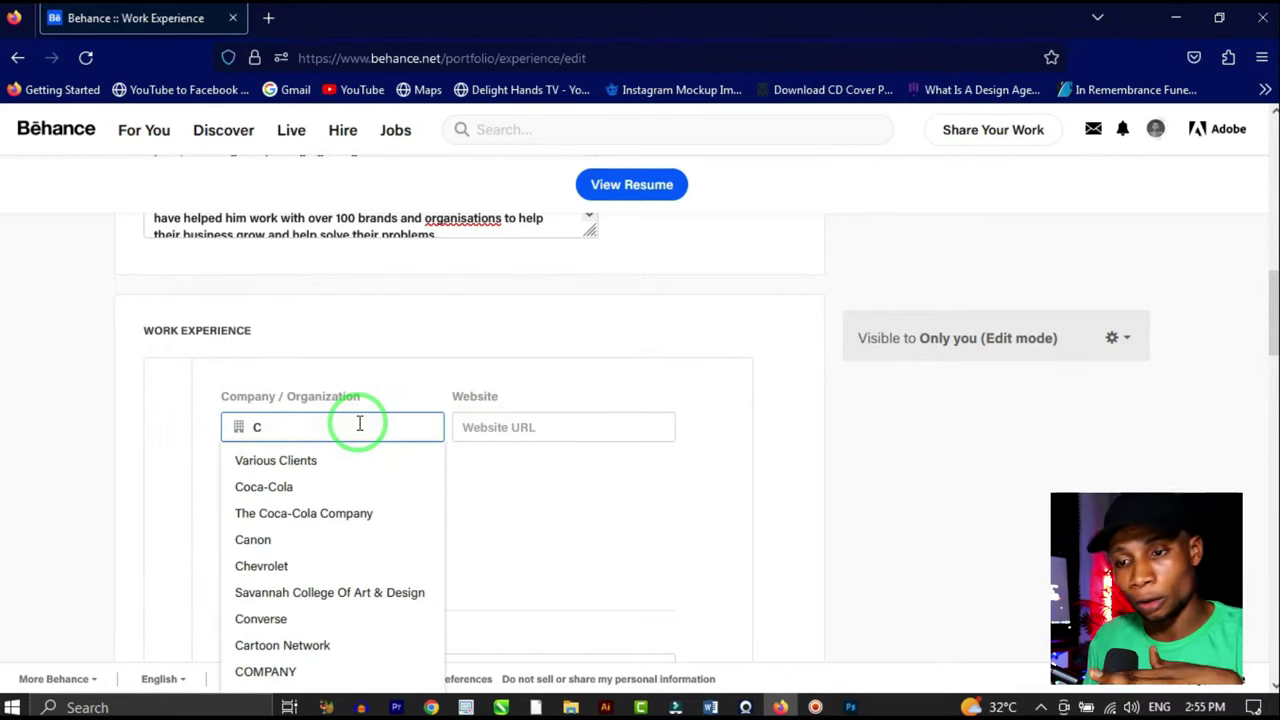
pyautogui.write('Chu')
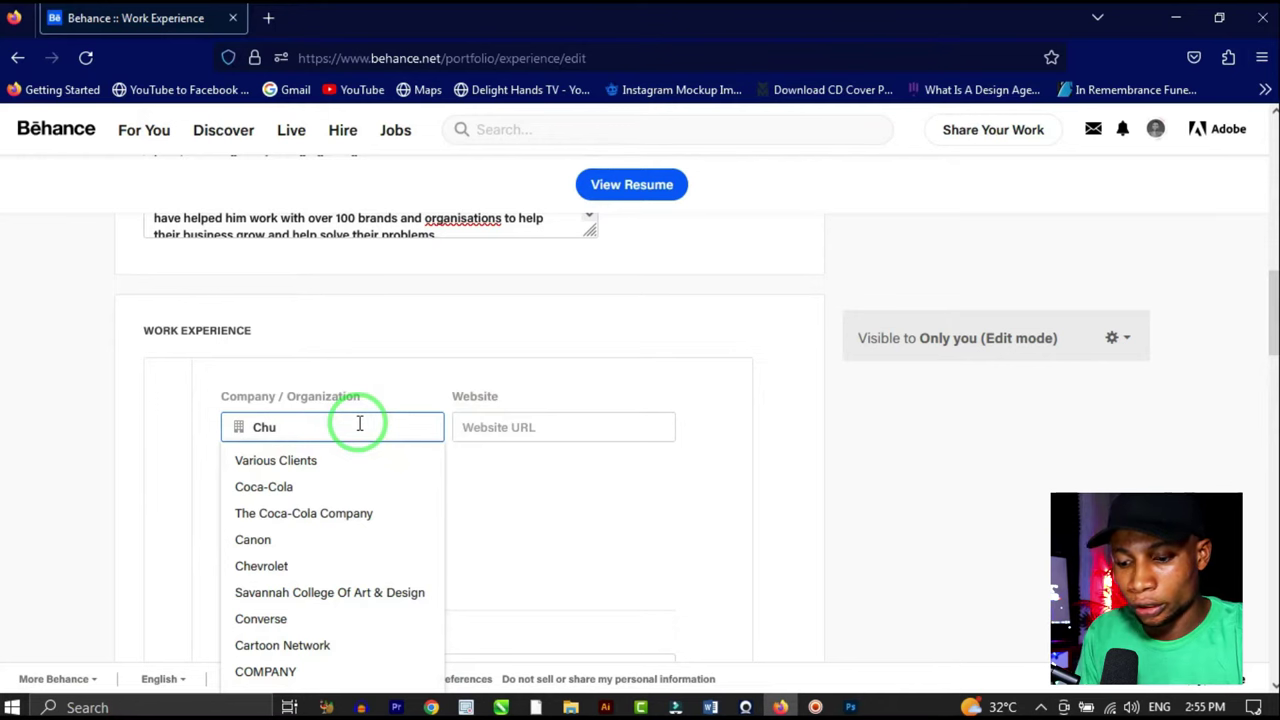
pyautogui.write('ksce Biz Vn')
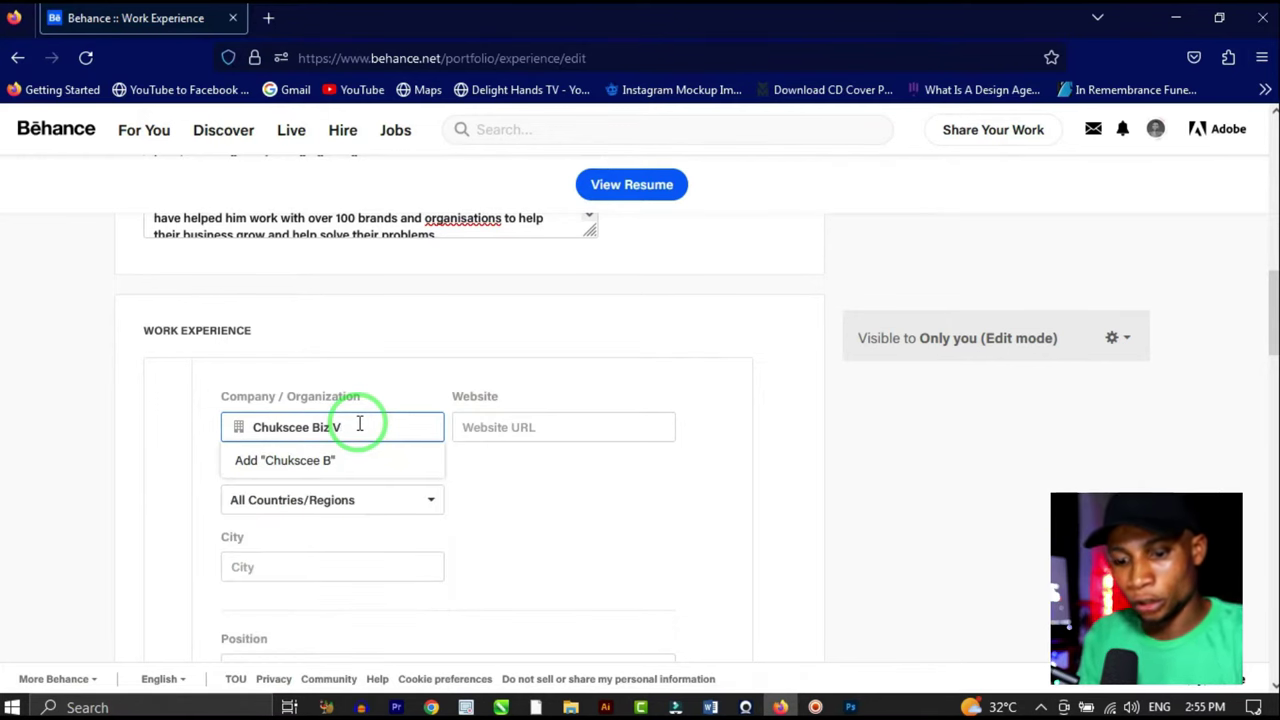
pyautogui.write('entures')
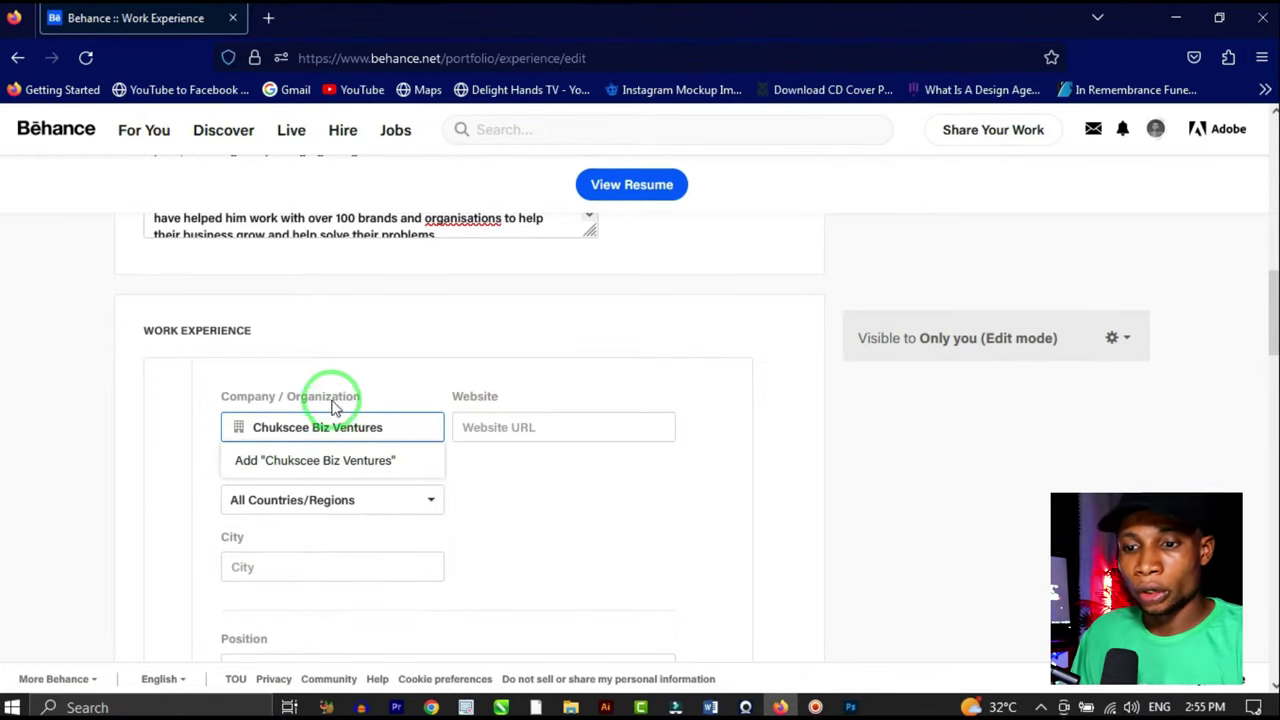
pyautogui.click(345, 460)
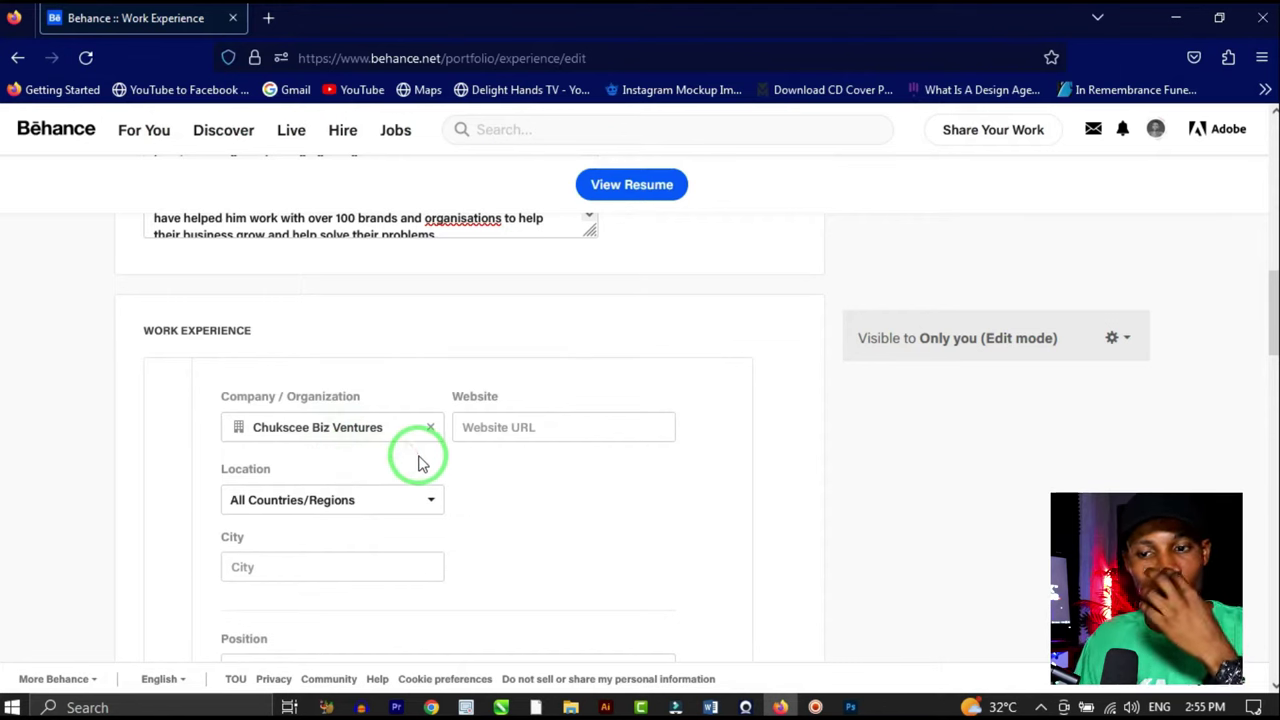
# Step: Set the work experience's location to Nigeria and its city to Calabar, choosing the city from the suggestions
pyautogui.click(457, 422)
pyautogui.click(389, 500)
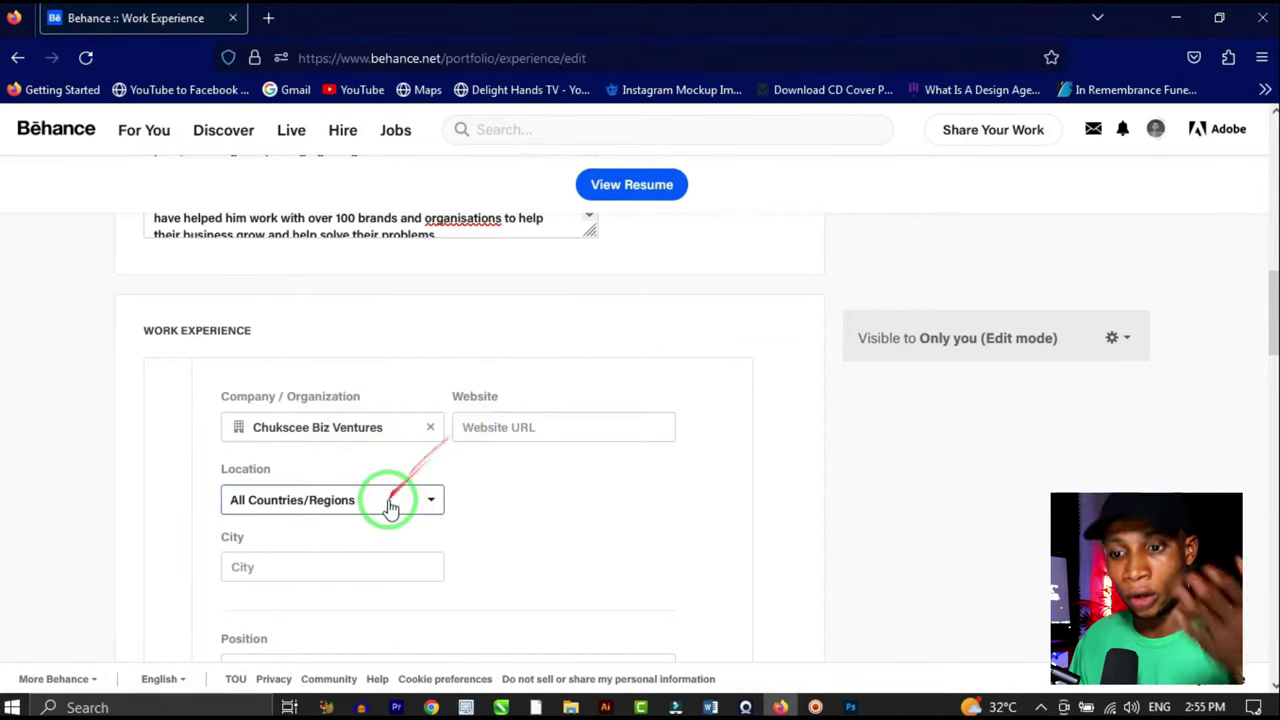
pyautogui.scroll(-20, 365, 430)
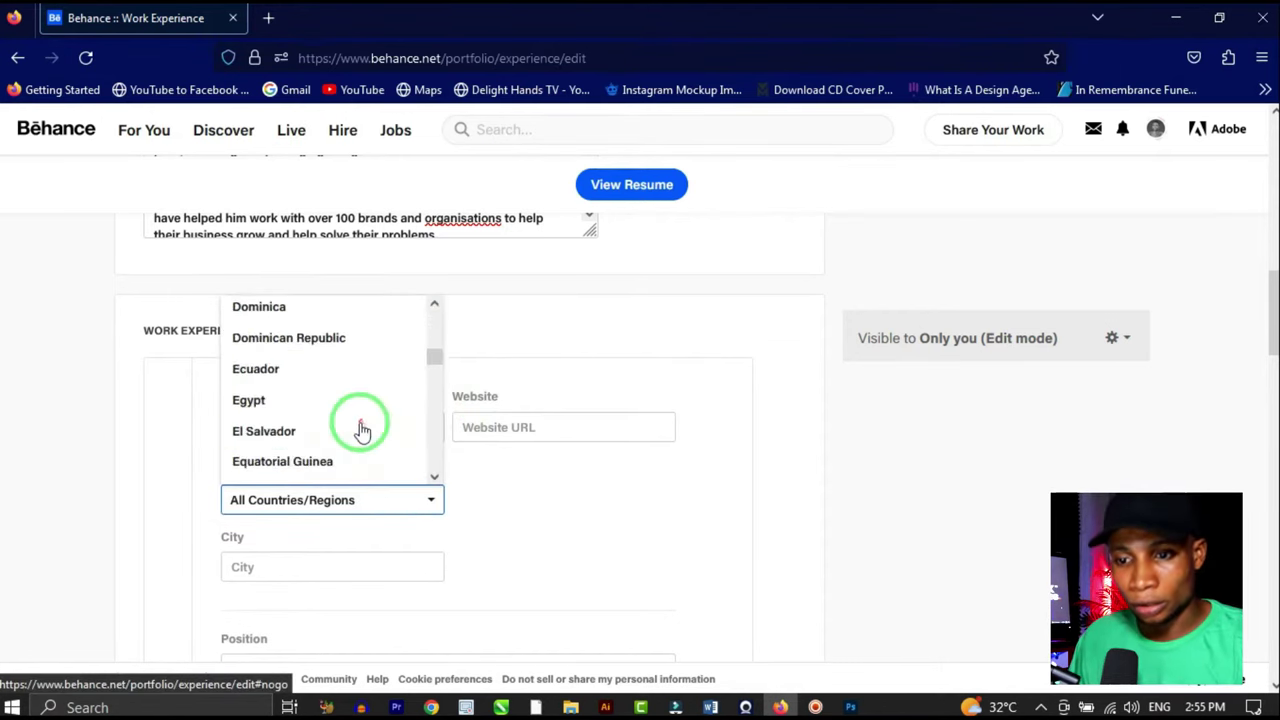
pyautogui.scroll(-20, 345, 438)
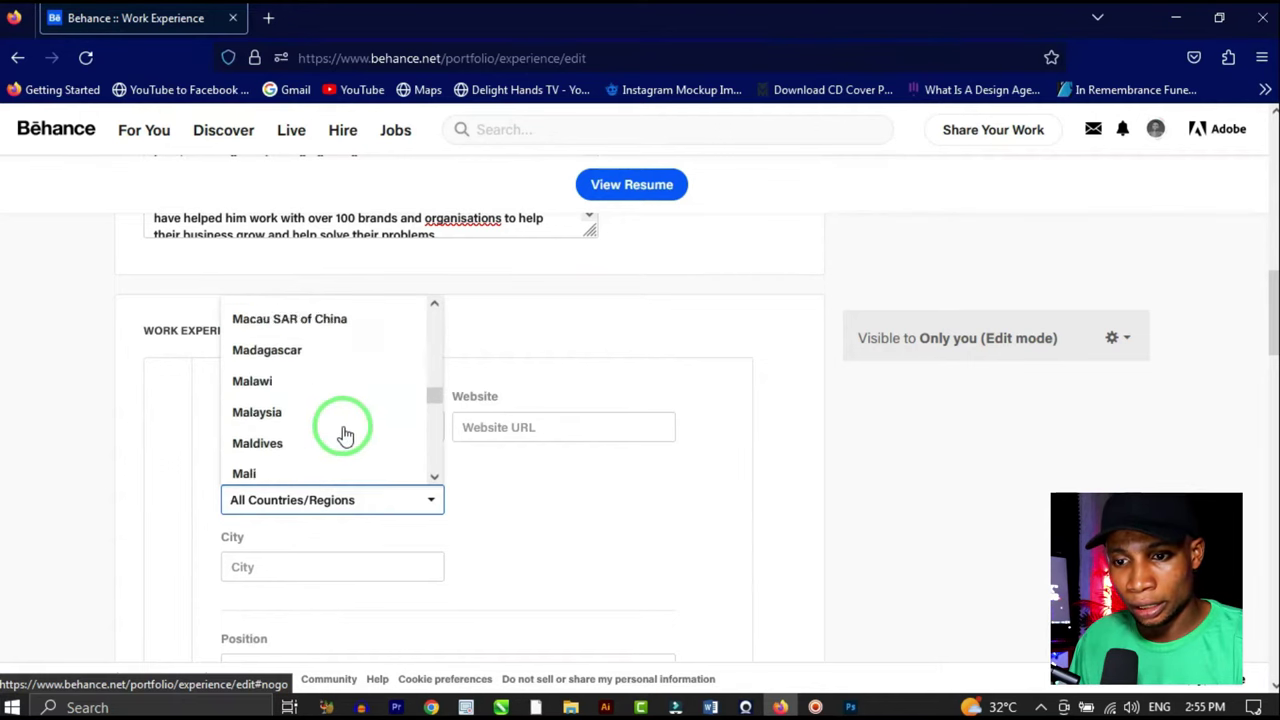
pyautogui.scroll(-4, 335, 430)
pyautogui.scroll(3, 334, 422)
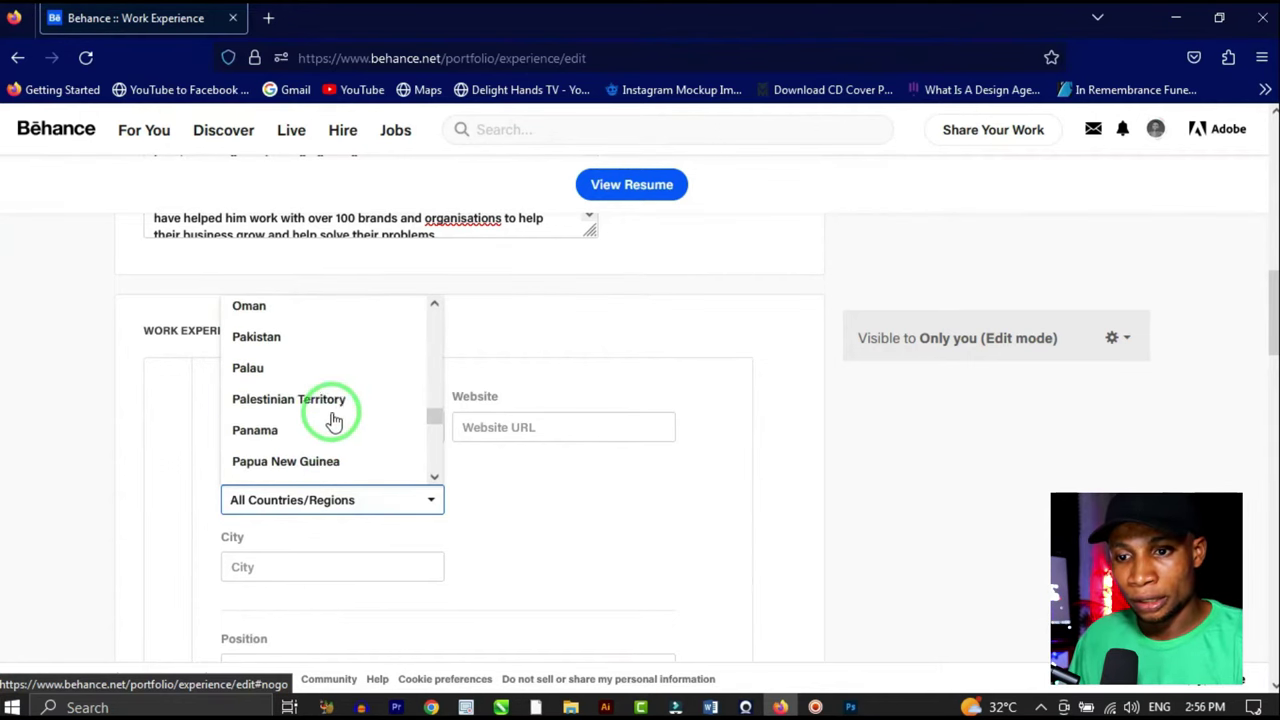
pyautogui.click(310, 403)
pyautogui.click(312, 556)
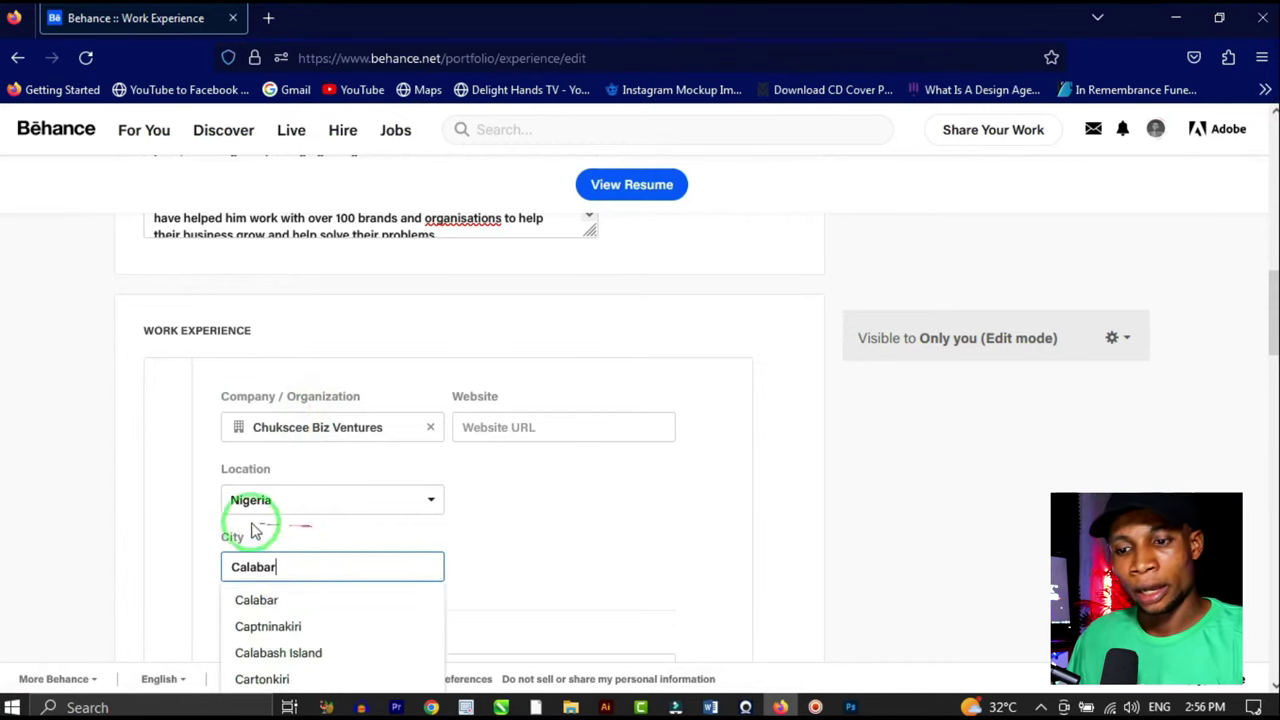
pyautogui.scroll(-2, 252, 524)
pyautogui.click(300, 510)
# Step: Enter Lead Graphic Design as the position of the work experience entry
pyautogui.scroll(-4, 308, 518)
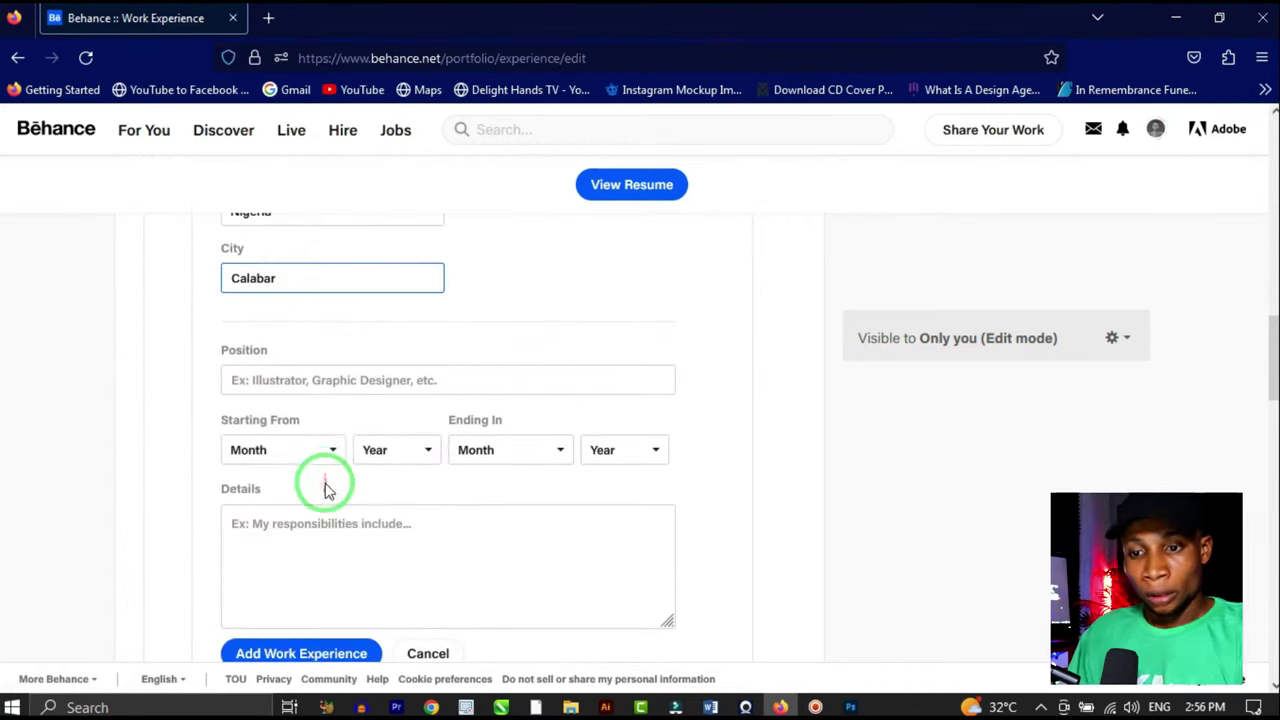
pyautogui.click(345, 381)
pyautogui.write('Lead Graphic Design')
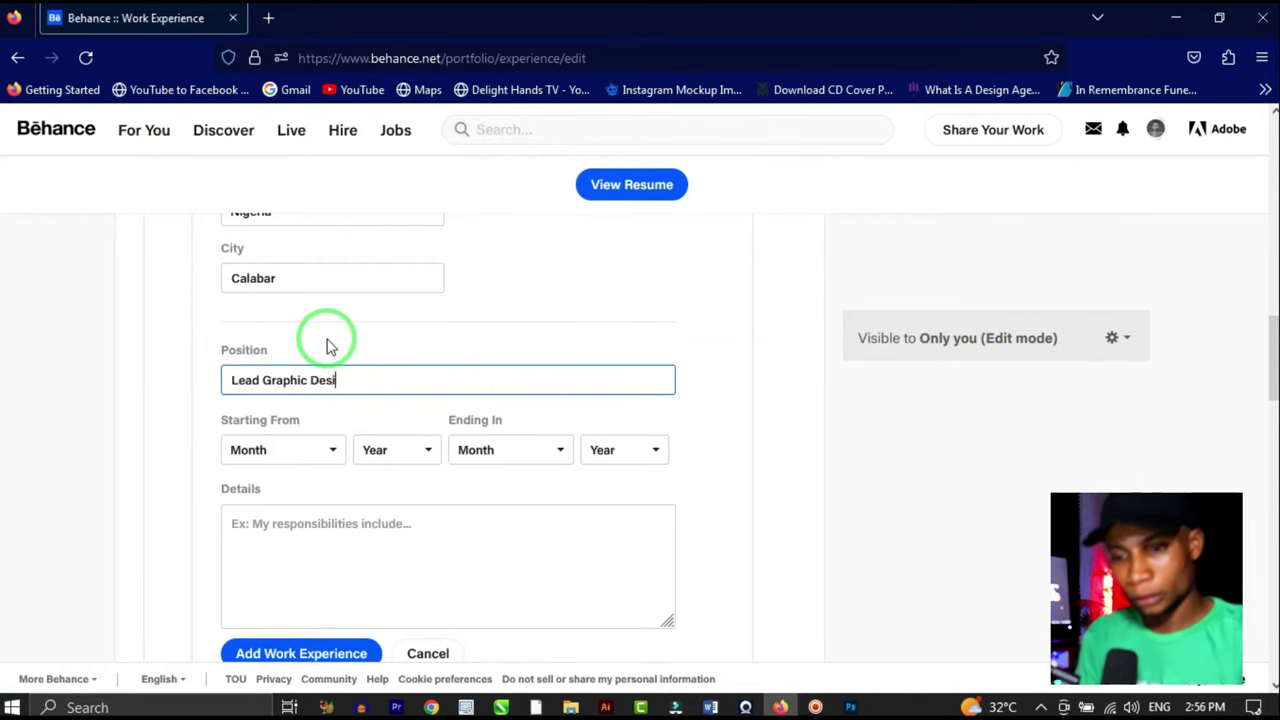
# Step: Set the starting date of the work experience to February 2017
pyautogui.click(312, 452)
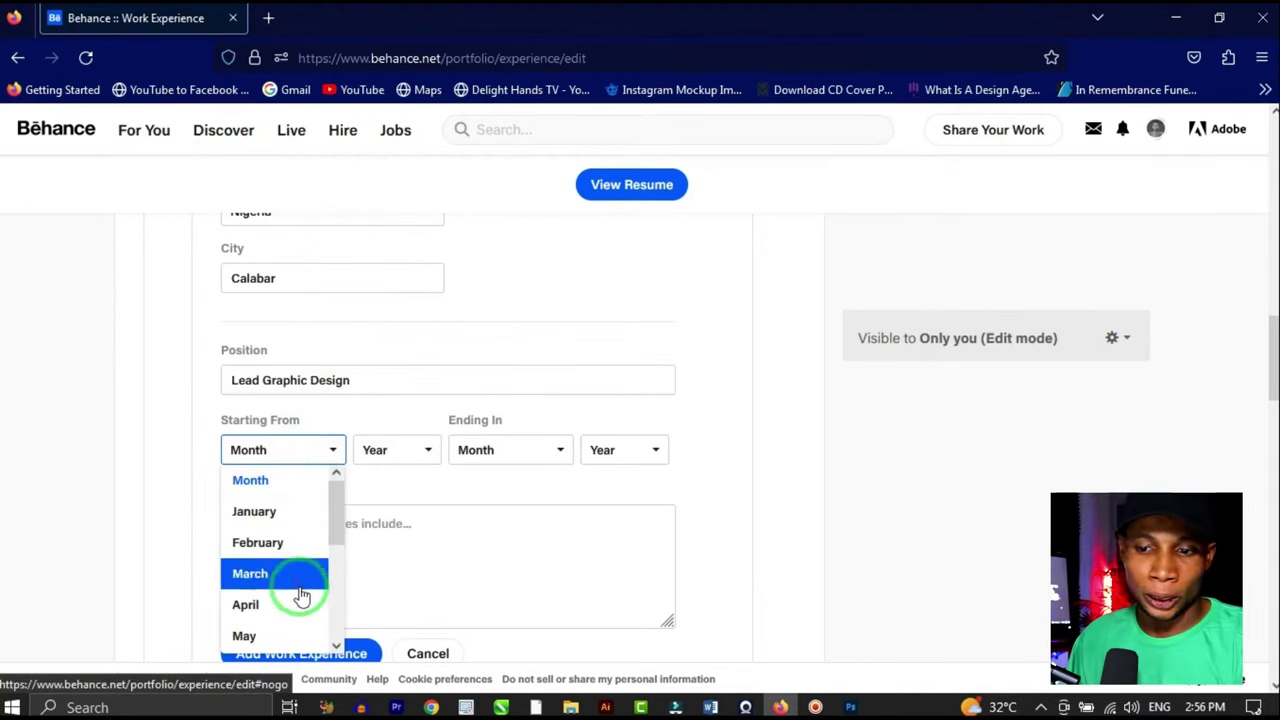
pyautogui.click(294, 553)
pyautogui.scroll(1, 403, 560)
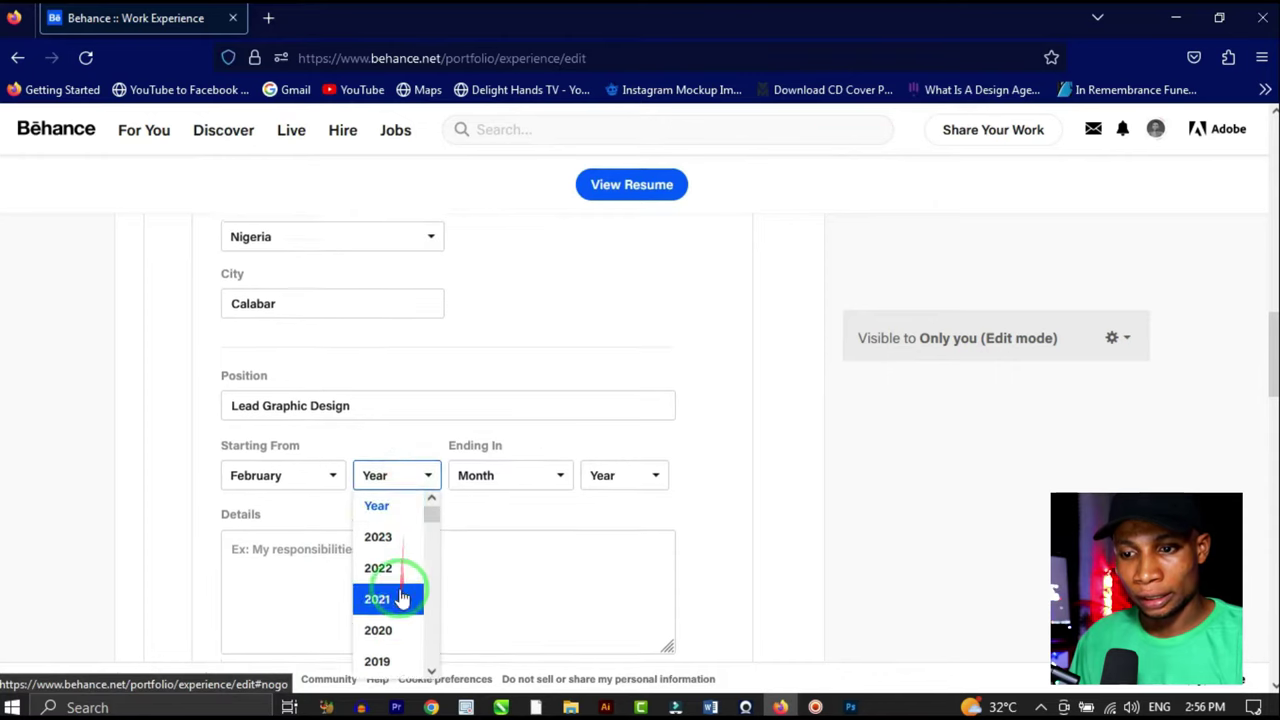
pyautogui.scroll(-3, 400, 500)
pyautogui.scroll(-2, 396, 386)
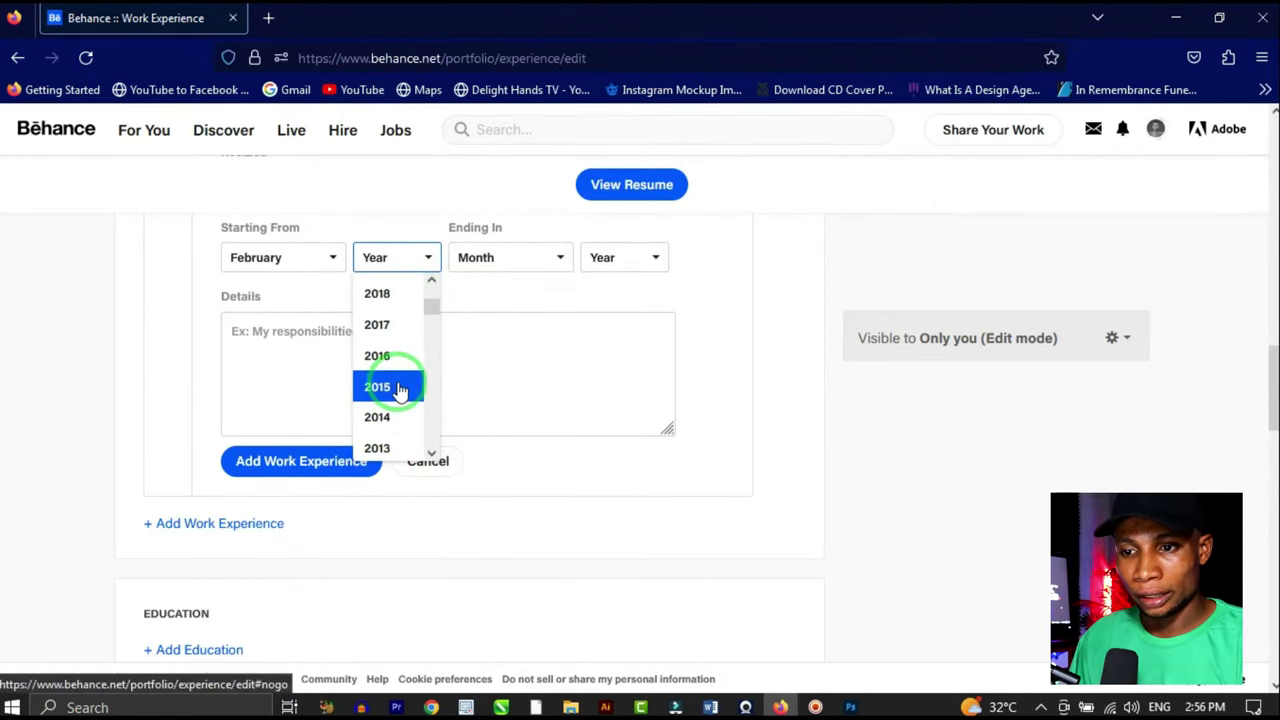
pyautogui.click(391, 323)
# Step: Set the ending date of the work experience to June 2022
pyautogui.click(507, 262)
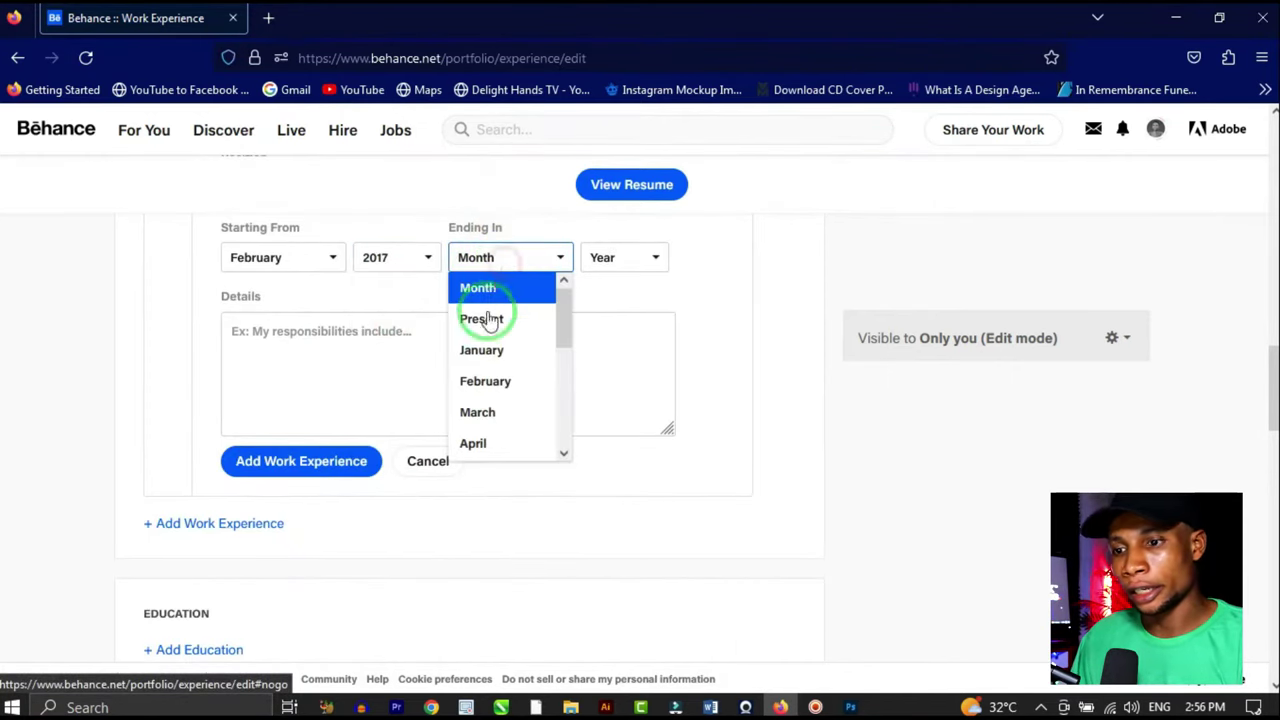
pyautogui.scroll(-2, 505, 418)
pyautogui.scroll(-2, 504, 418)
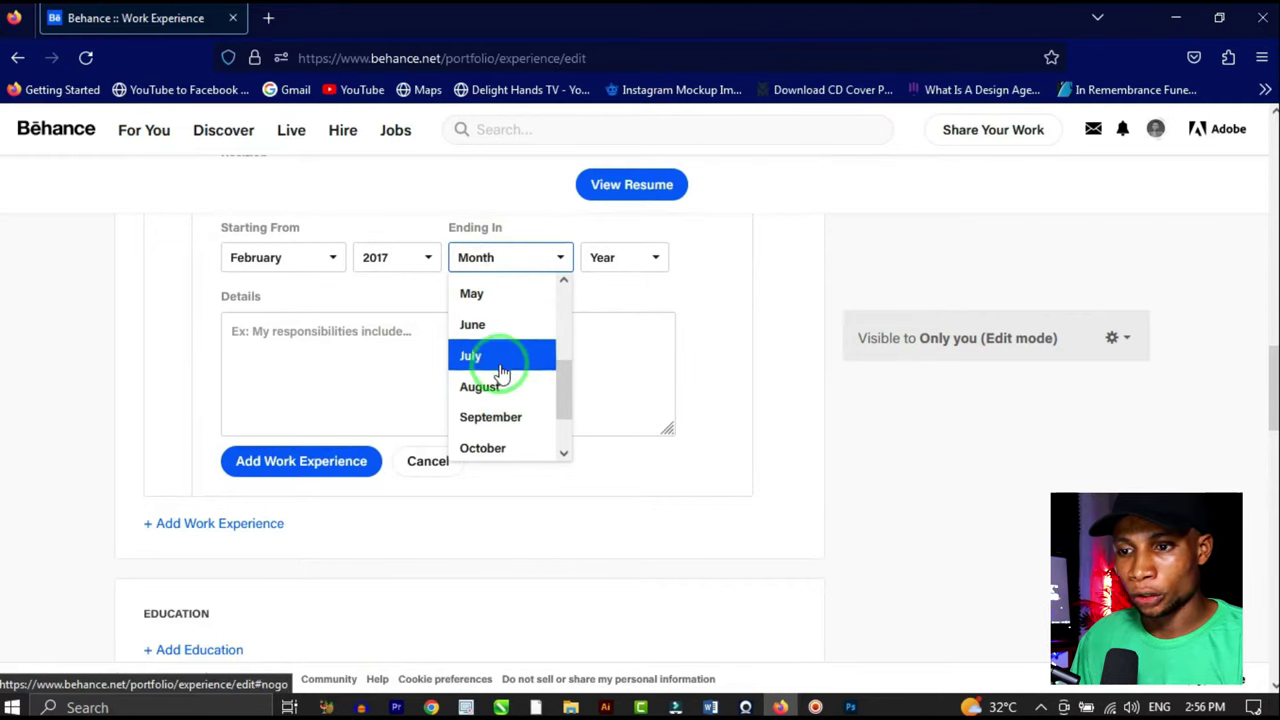
pyautogui.click(501, 336)
pyautogui.click(609, 262)
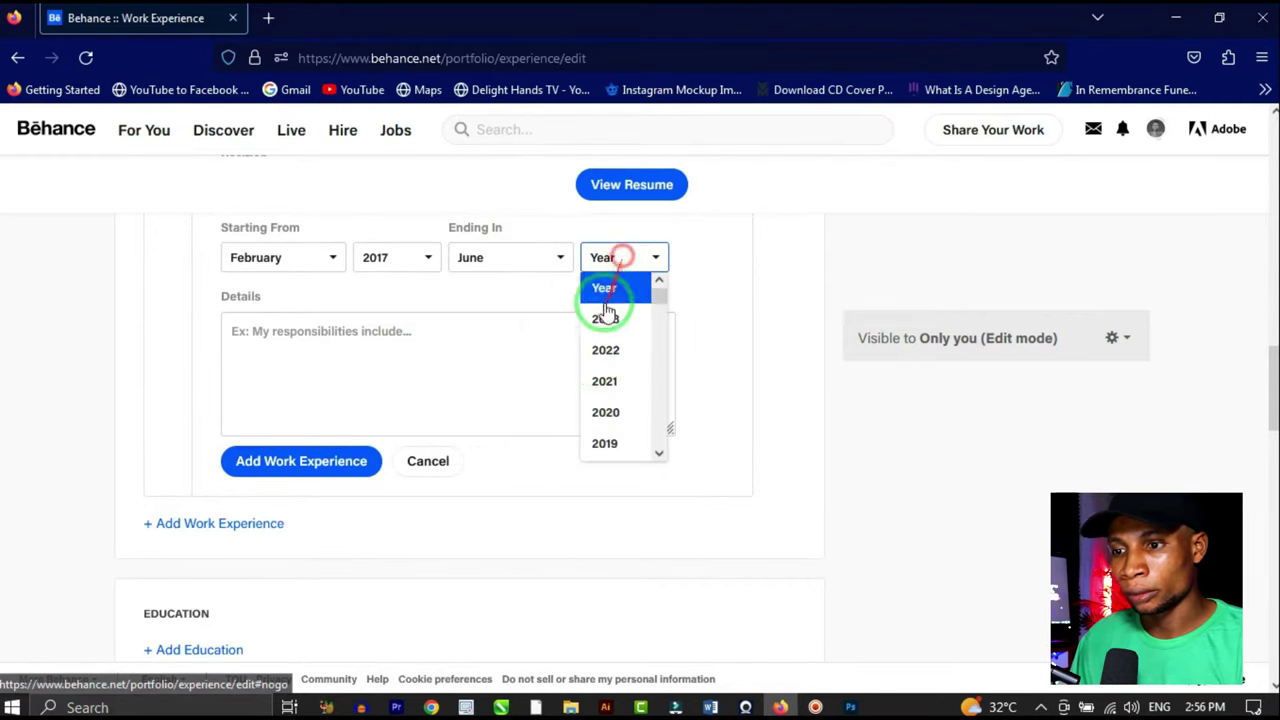
pyautogui.click(598, 350)
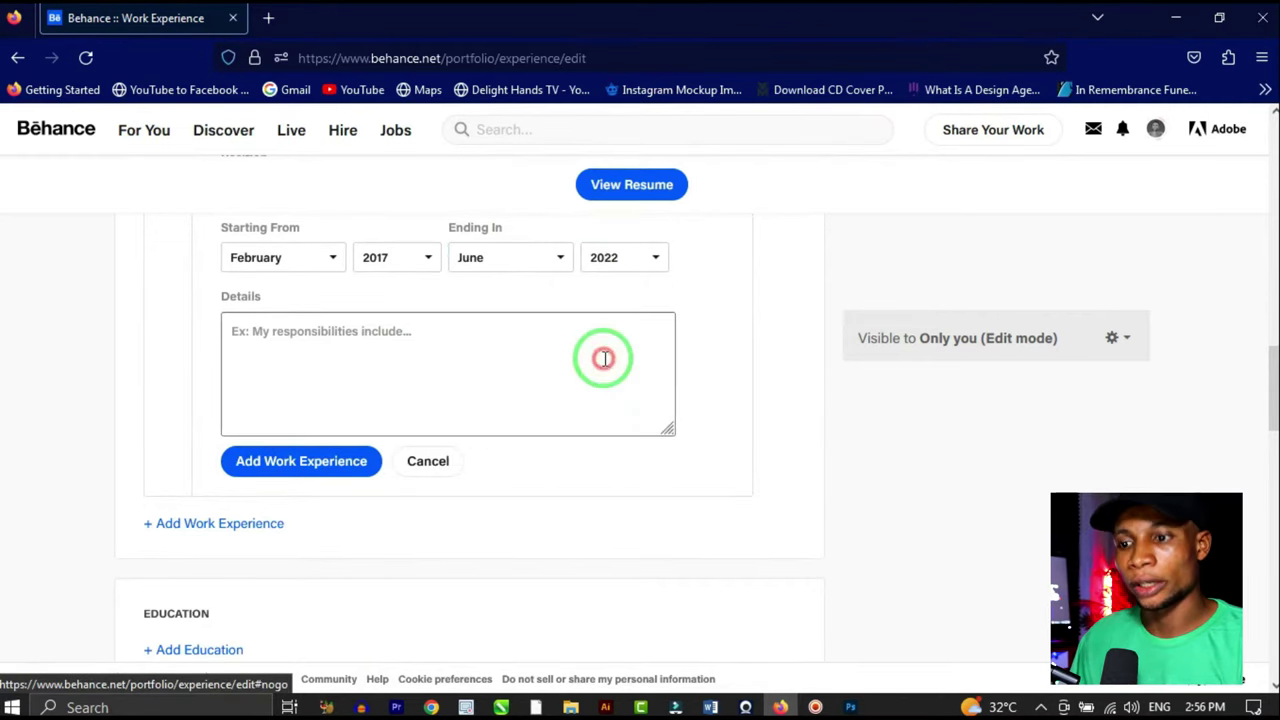
# Step: Write "Make designs for prints and tutor graphic design beginners" as the details of the work experience
pyautogui.click(407, 350)
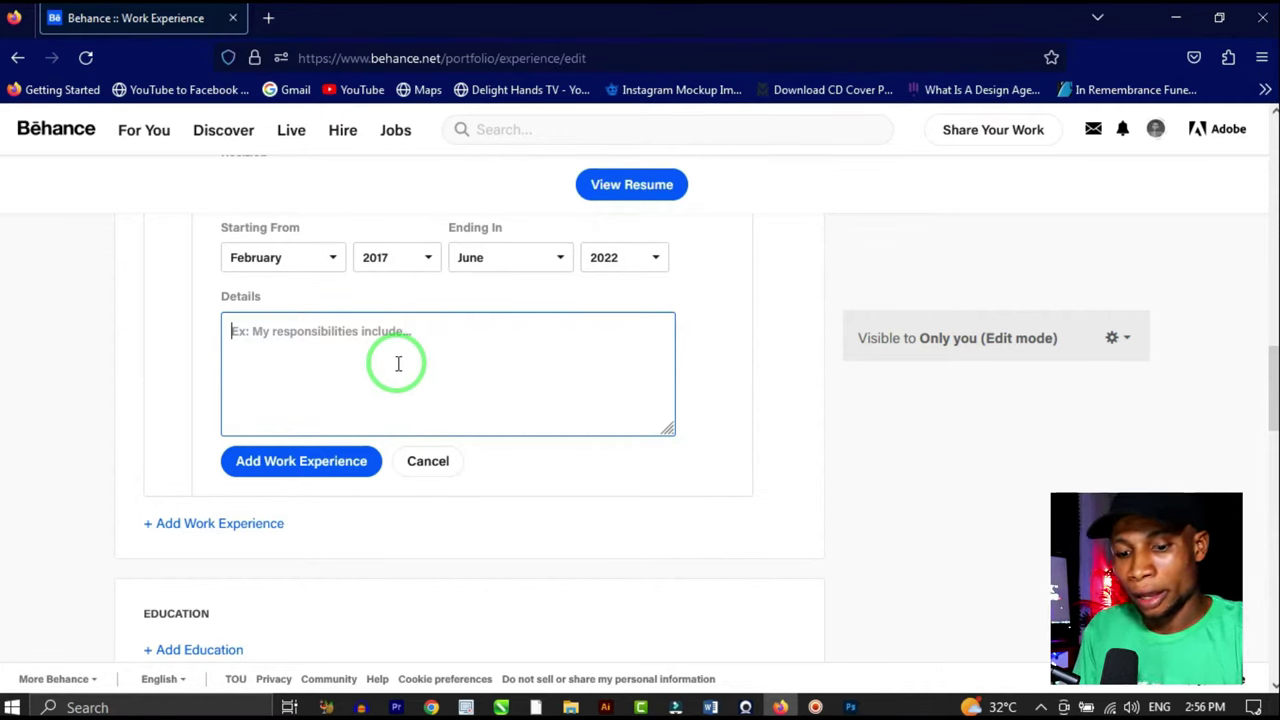
pyautogui.write('Make')
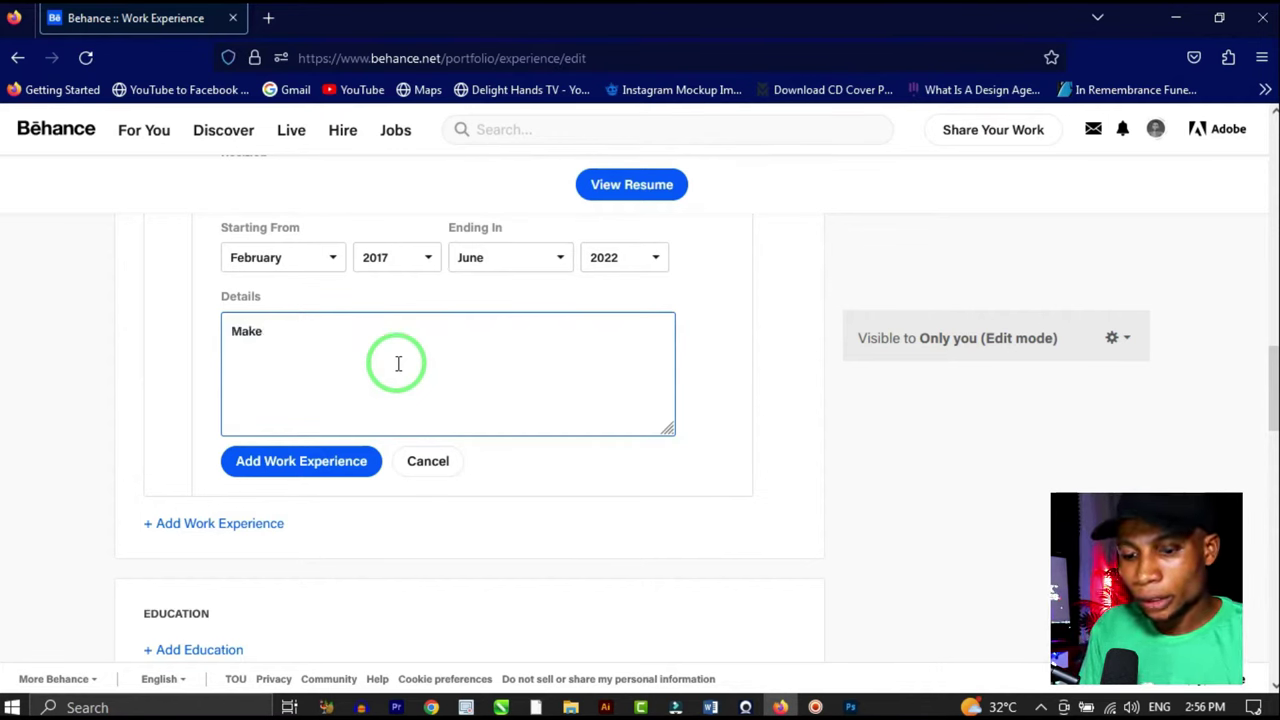
pyautogui.write(' p')
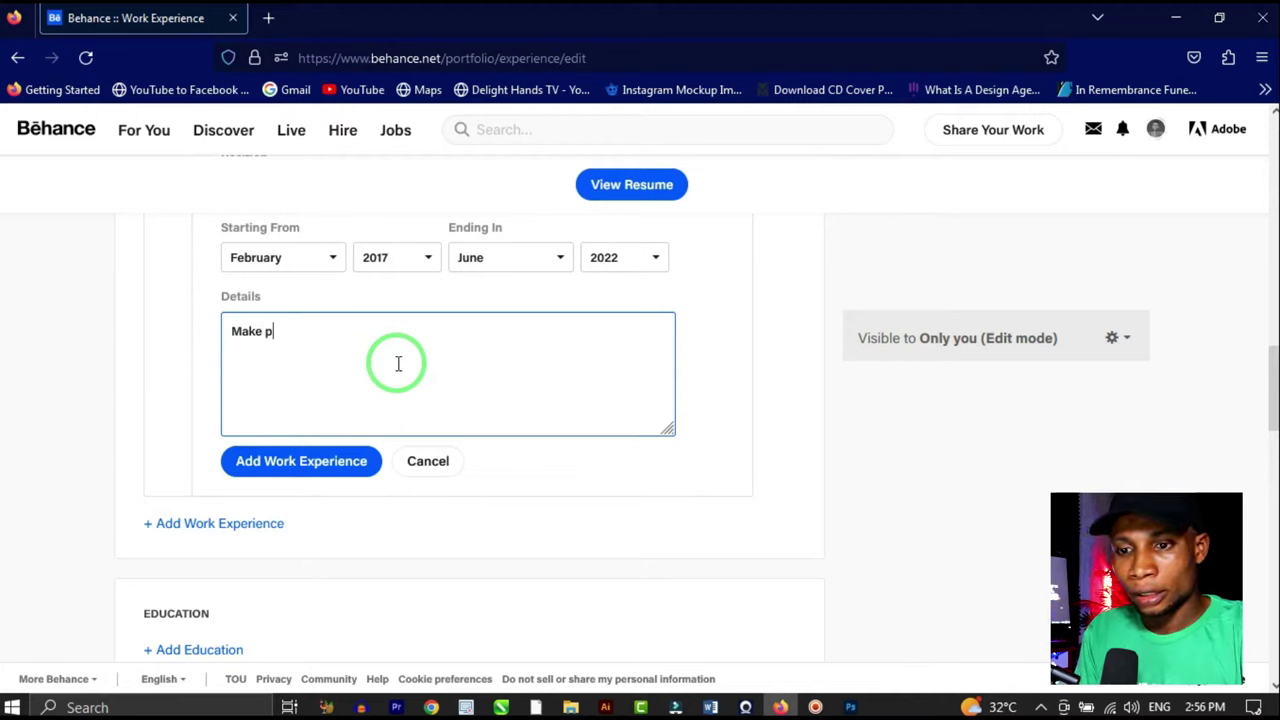
pyautogui.write('resign')
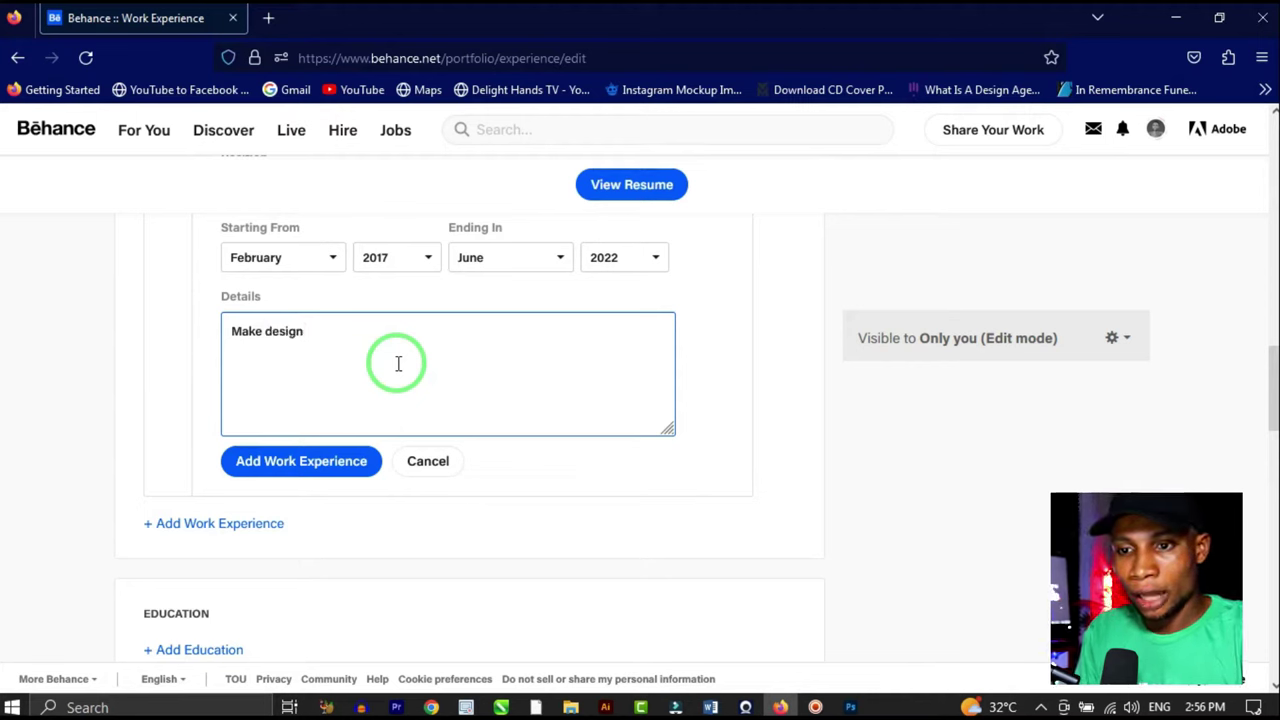
pyautogui.write('e for pri')
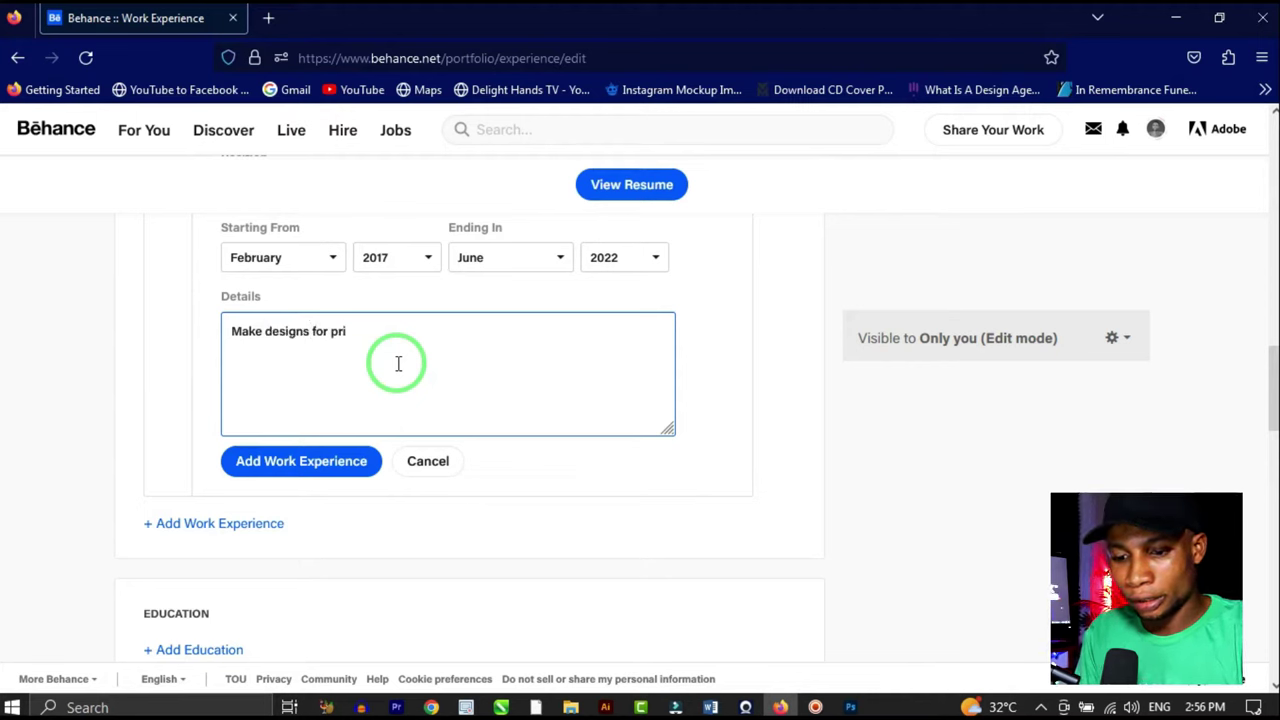
pyautogui.write('nts and')
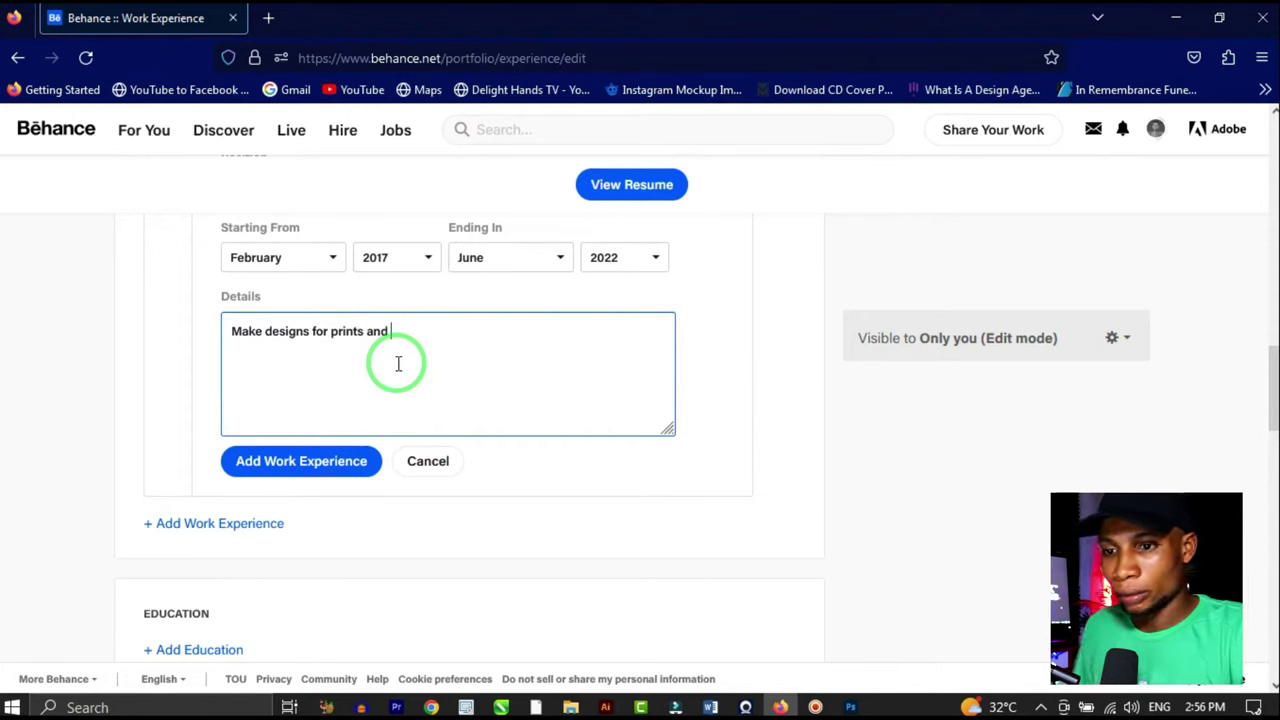
pyautogui.write(' tutor')
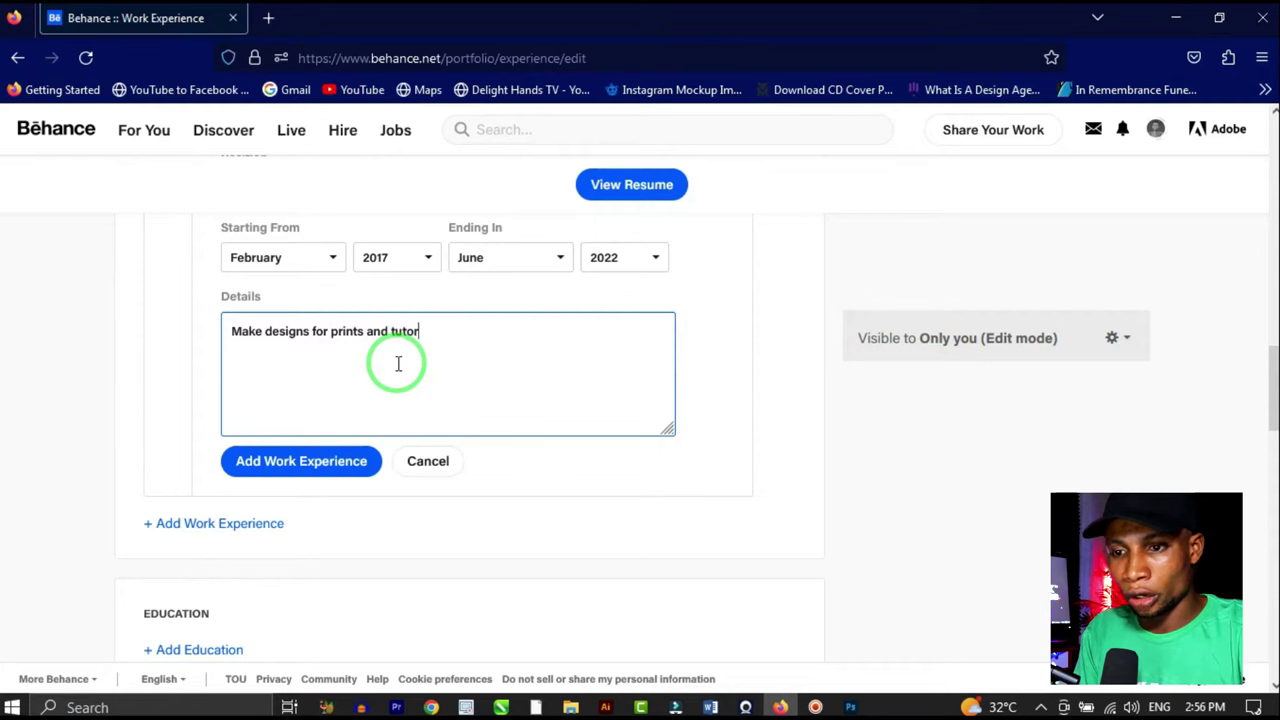
pyautogui.write(' grap')
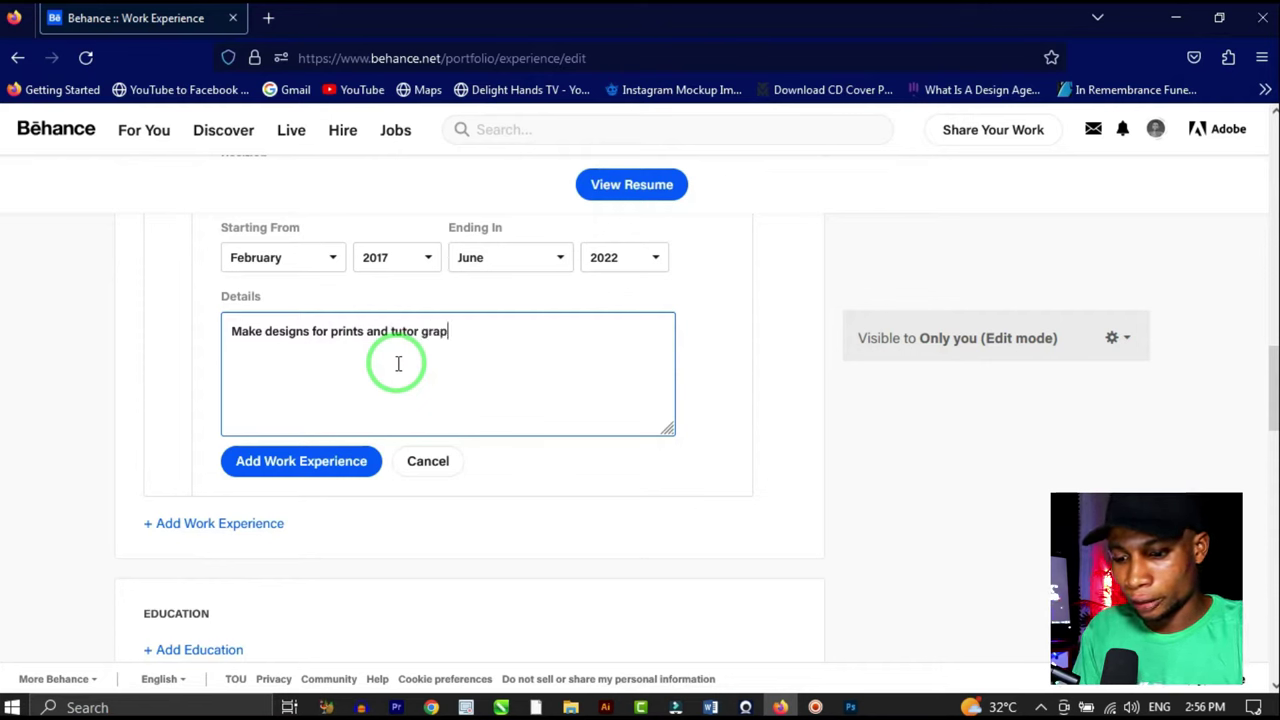
pyautogui.write('hic design be')
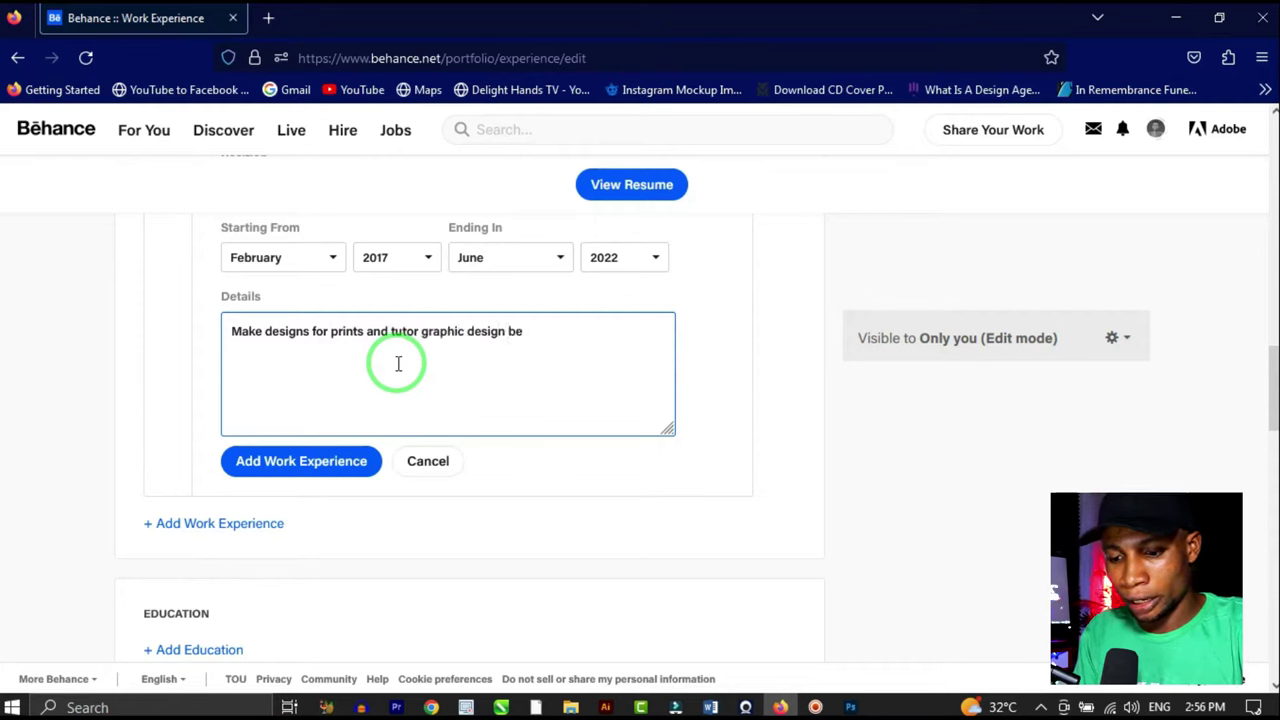
pyautogui.write('ginners')
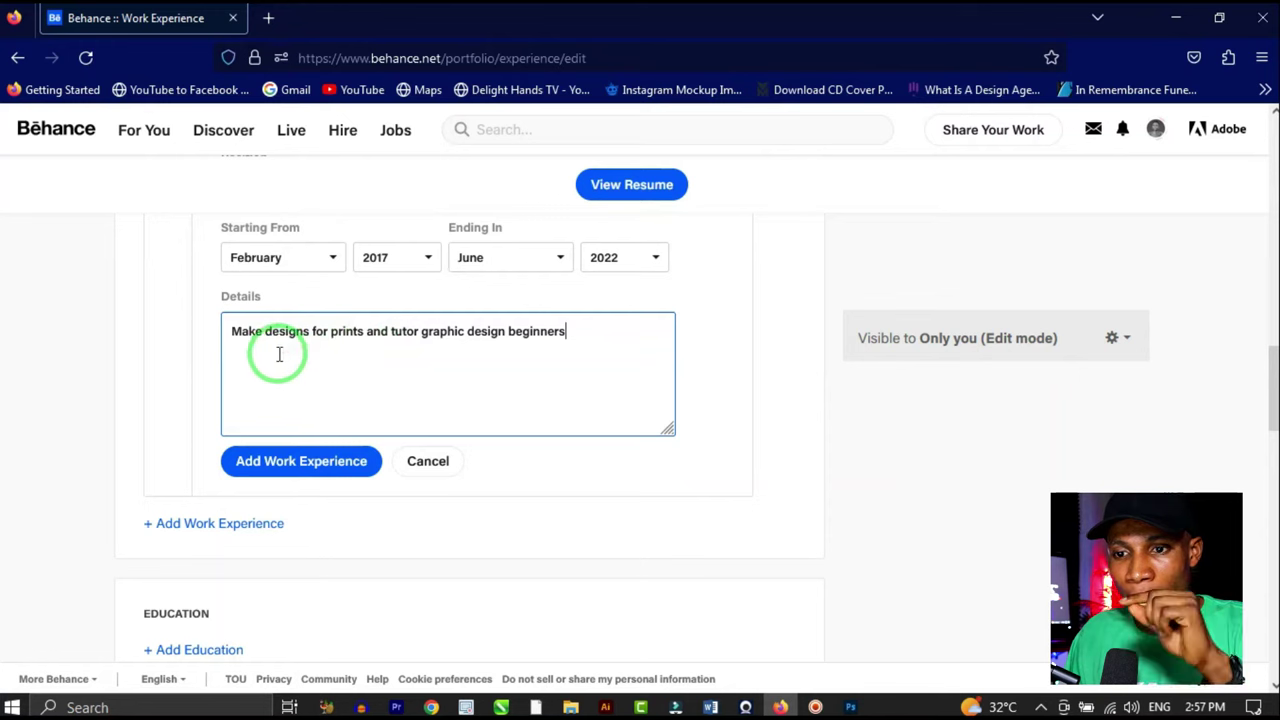
# Step: Insert "e.g flyers, brochures and more" after the word "prints" in the work experience details
pyautogui.click(365, 330)
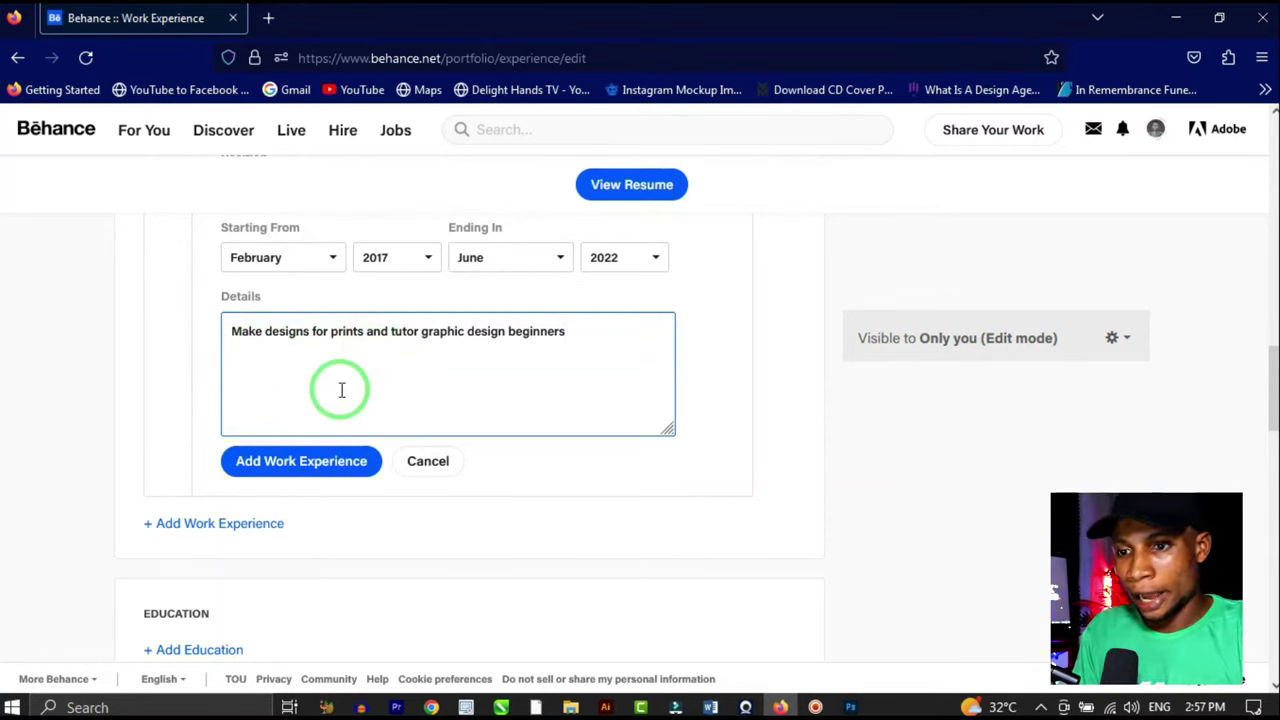
pyautogui.write('e.g ')
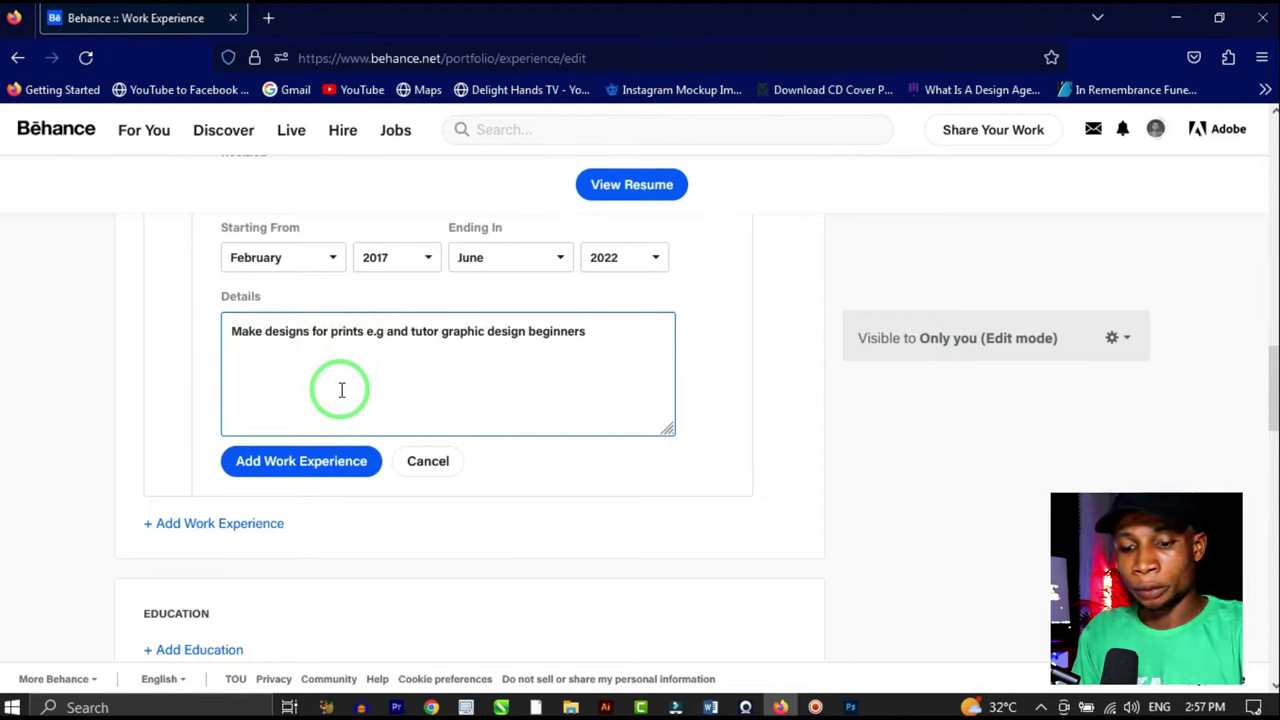
pyautogui.write('flyers')
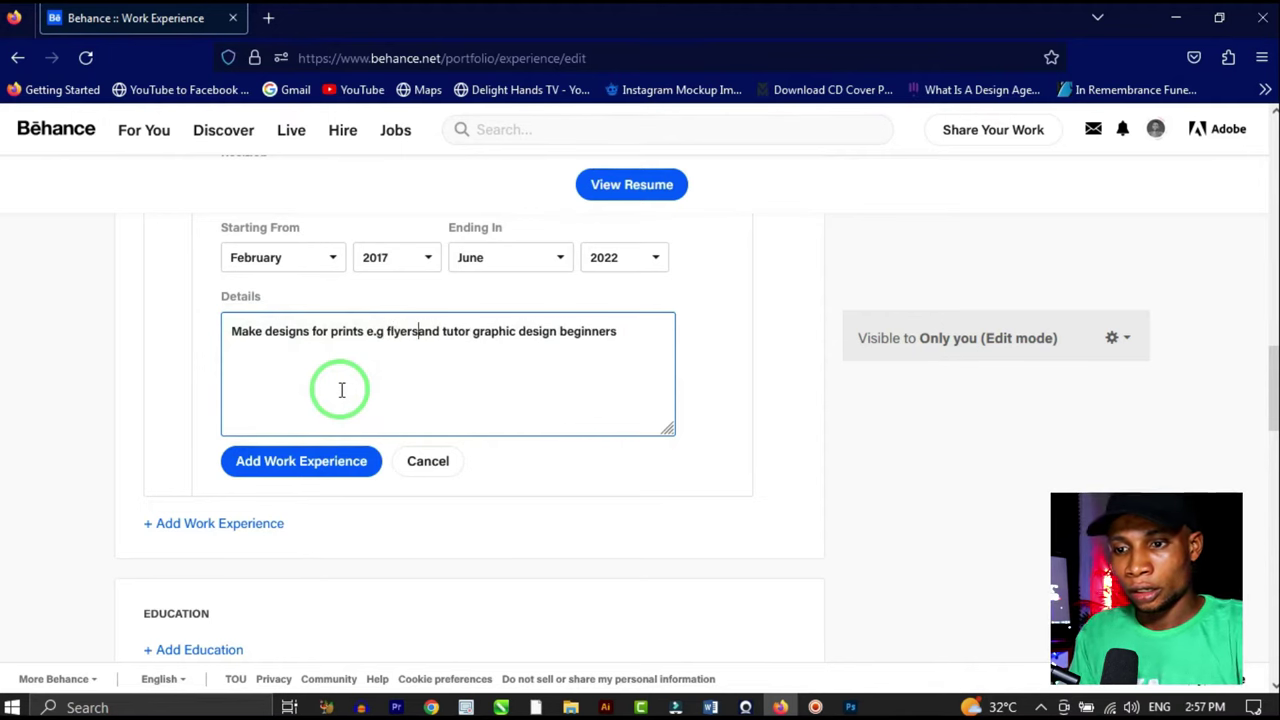
pyautogui.write(', brochures ')
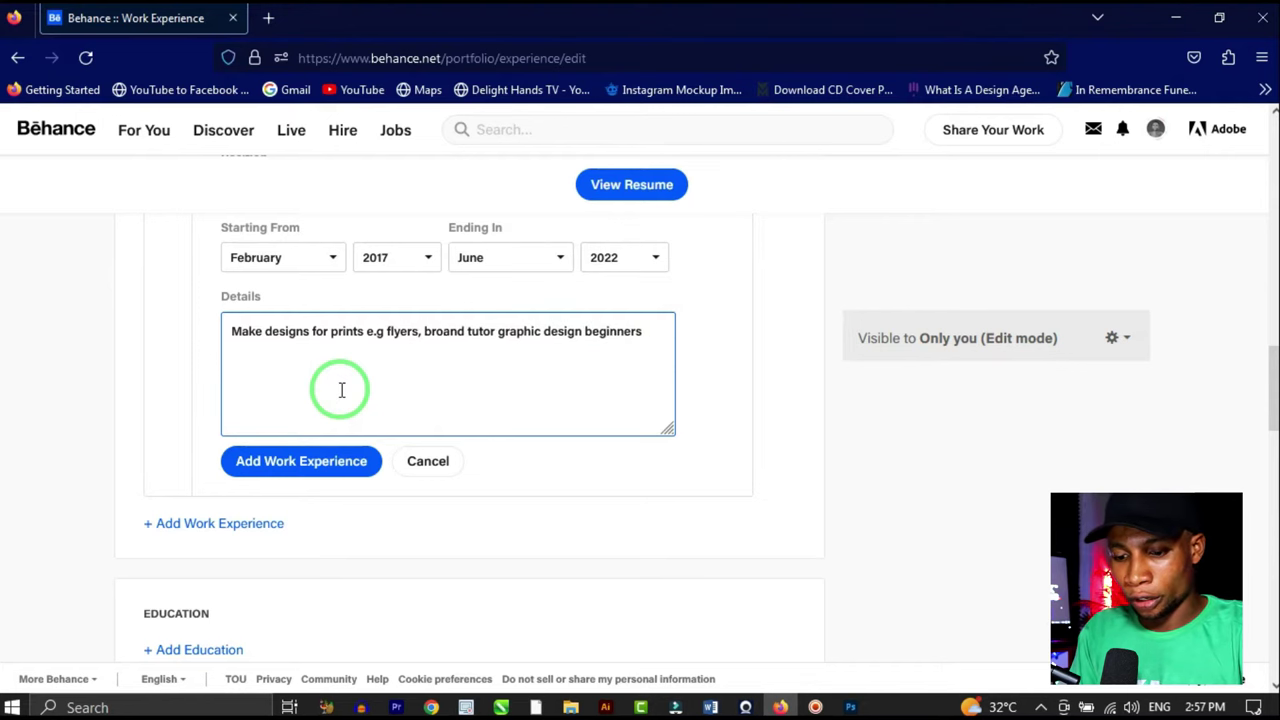
pyautogui.write('and more')
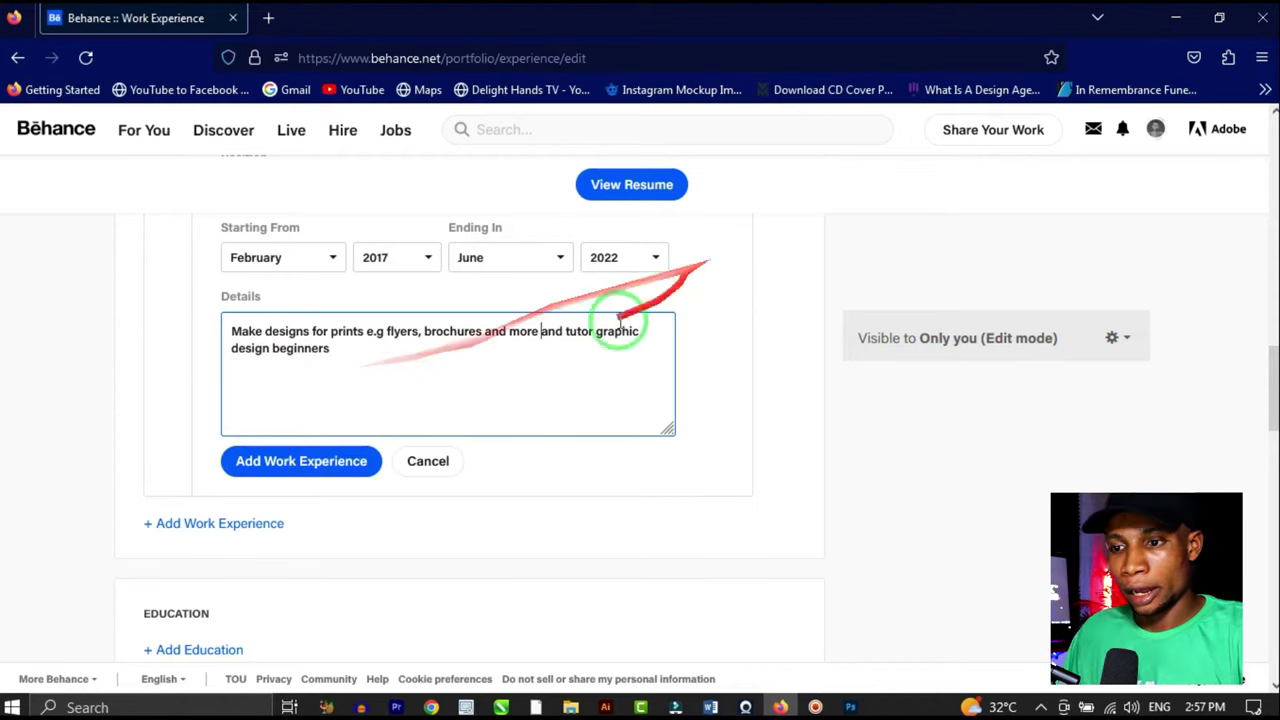
# Step: Replace the "and" before "tutor" with a new line starting "I also" in the details, and add the work experience entry to the resume
pyautogui.moveTo(566, 331); pyautogui.dragTo(540, 334)
pyautogui.press('Return')
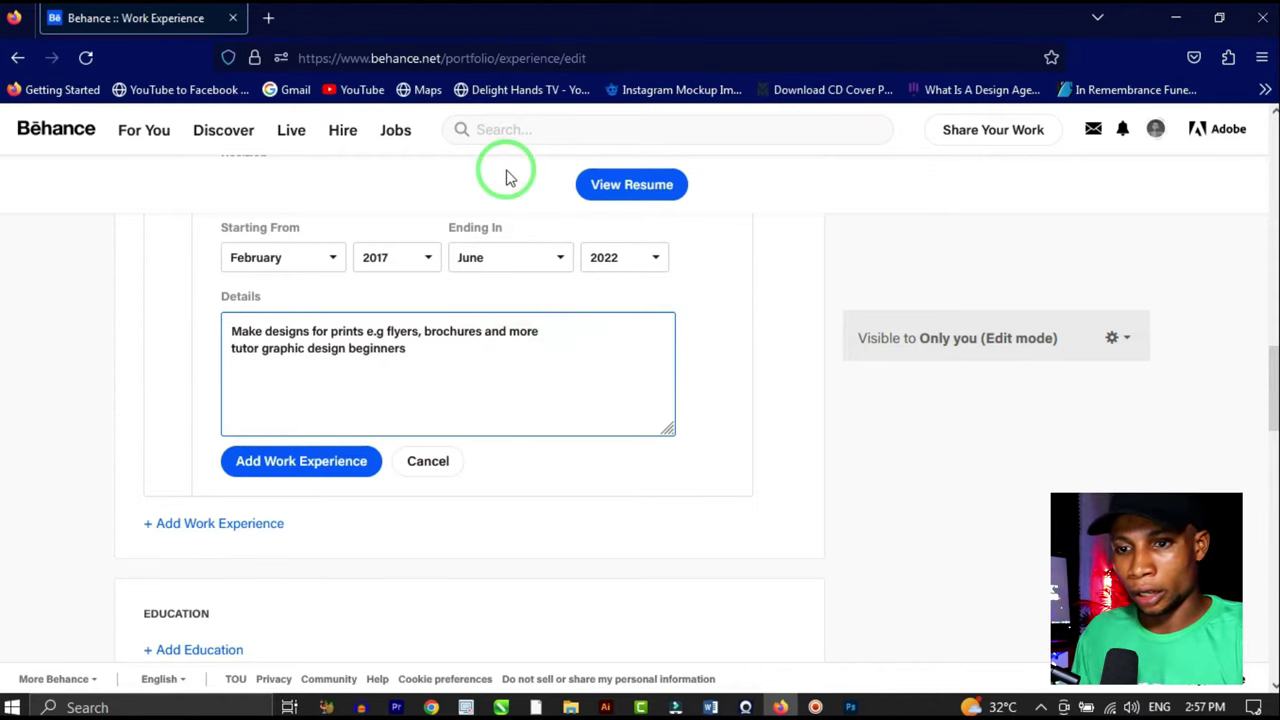
pyautogui.write('I also')
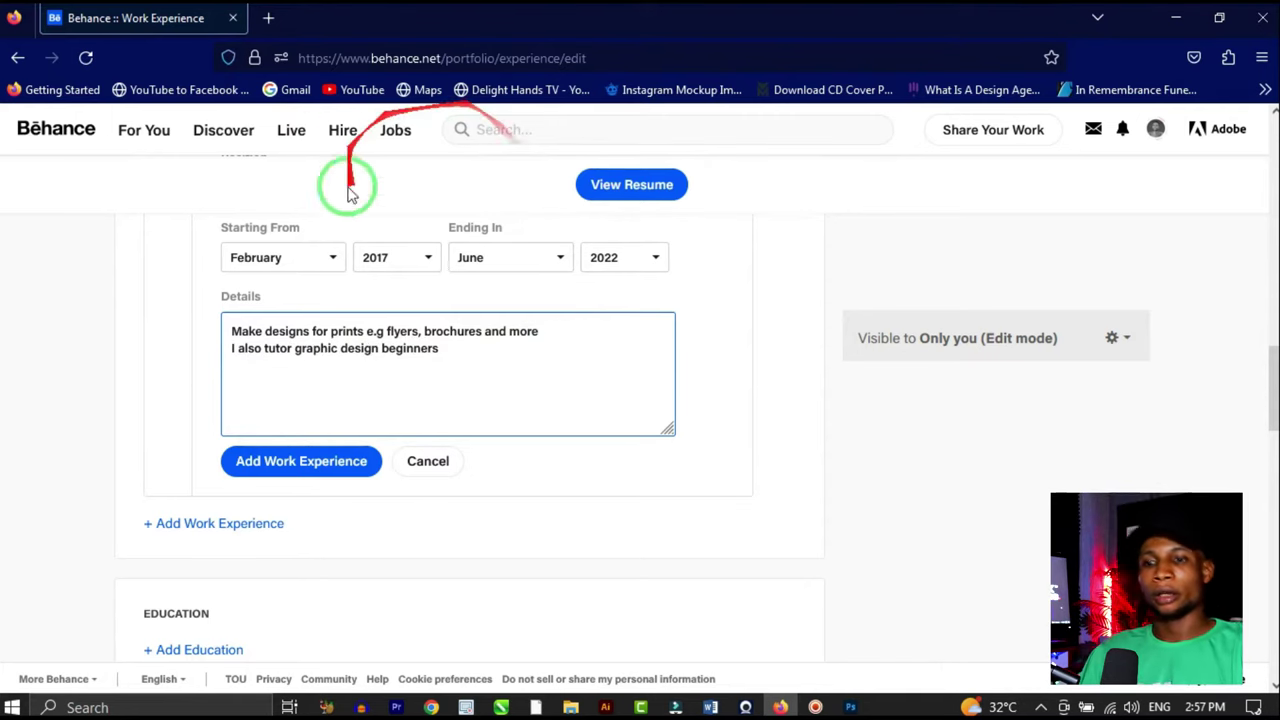
pyautogui.click(327, 470)
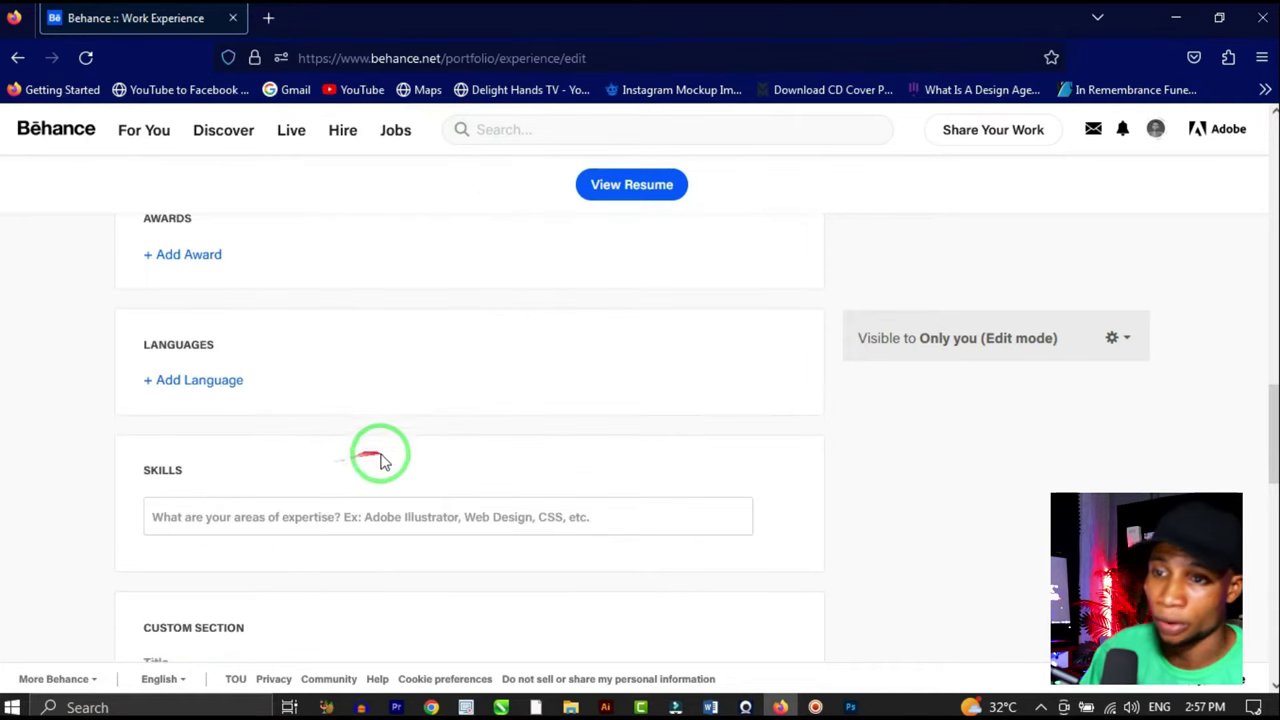
# Step: Review the added work experience entry and the Education, Awards and Languages sections of the resume
pyautogui.scroll(2, 397, 470)
pyautogui.scroll(3, 397, 470)
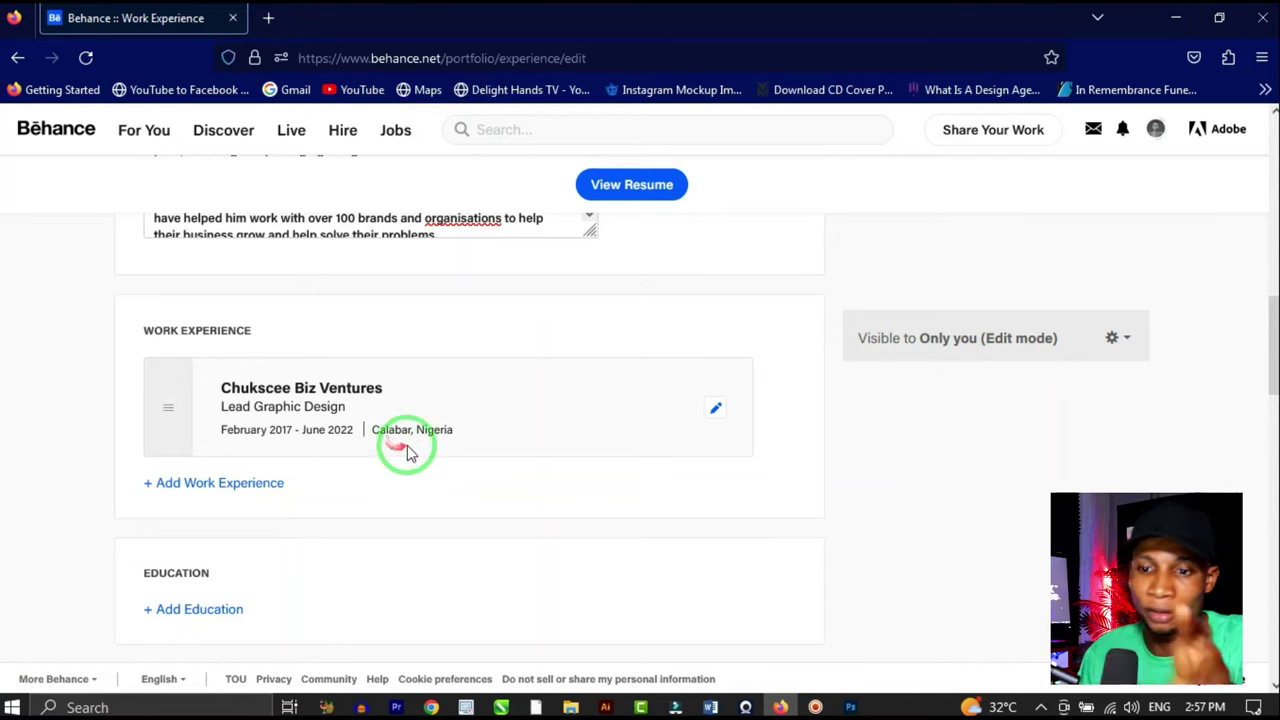
pyautogui.scroll(-1, 418, 447)
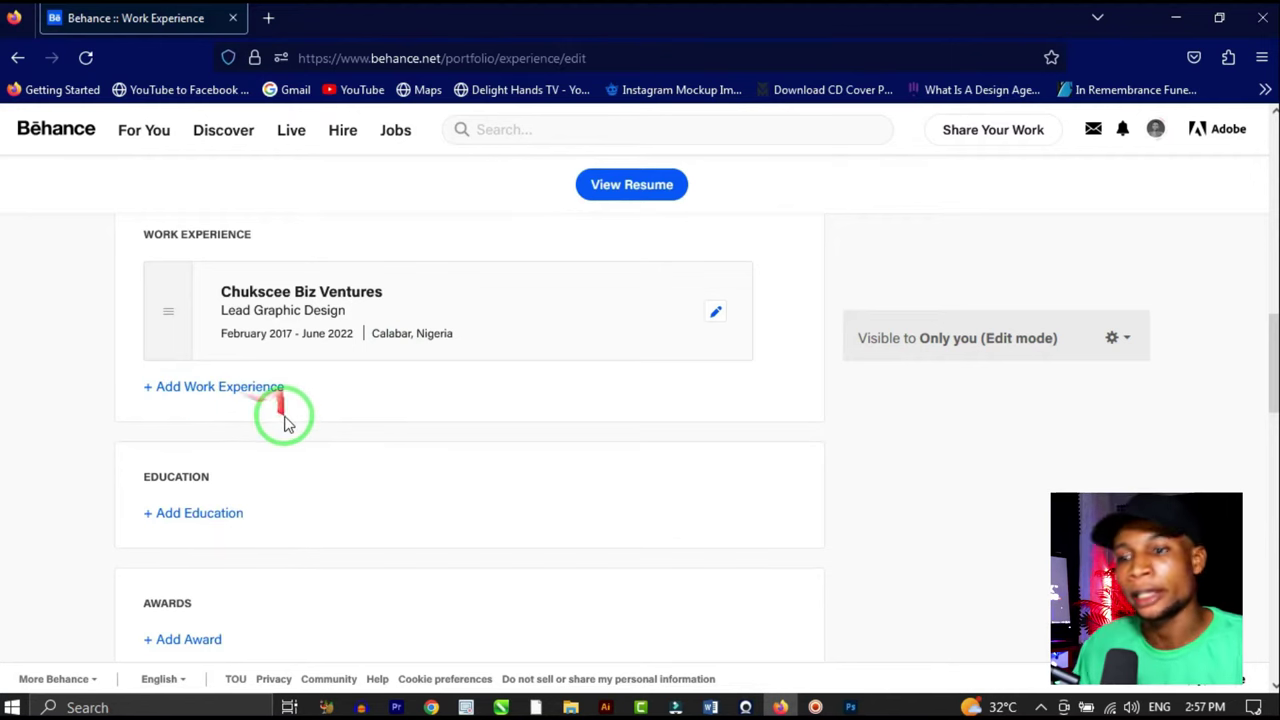
pyautogui.scroll(-1, 262, 428)
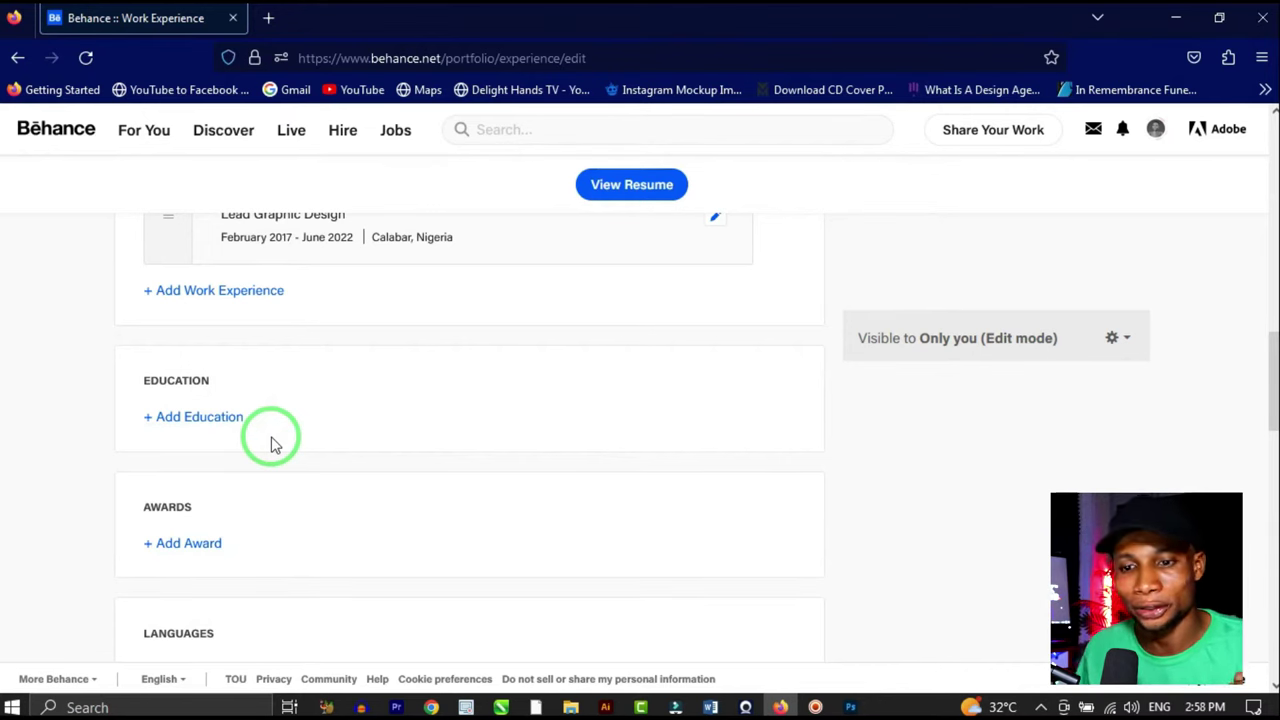
pyautogui.scroll(-2, 271, 437)
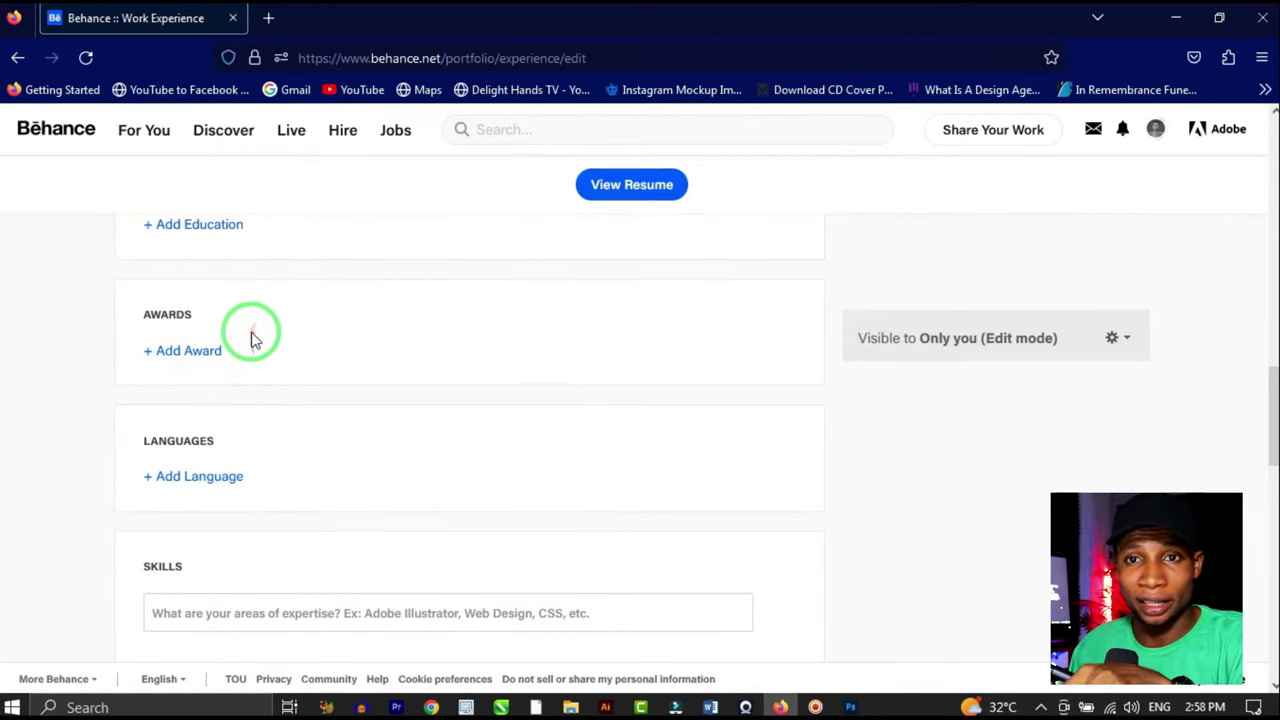
pyautogui.scroll(1, 251, 345)
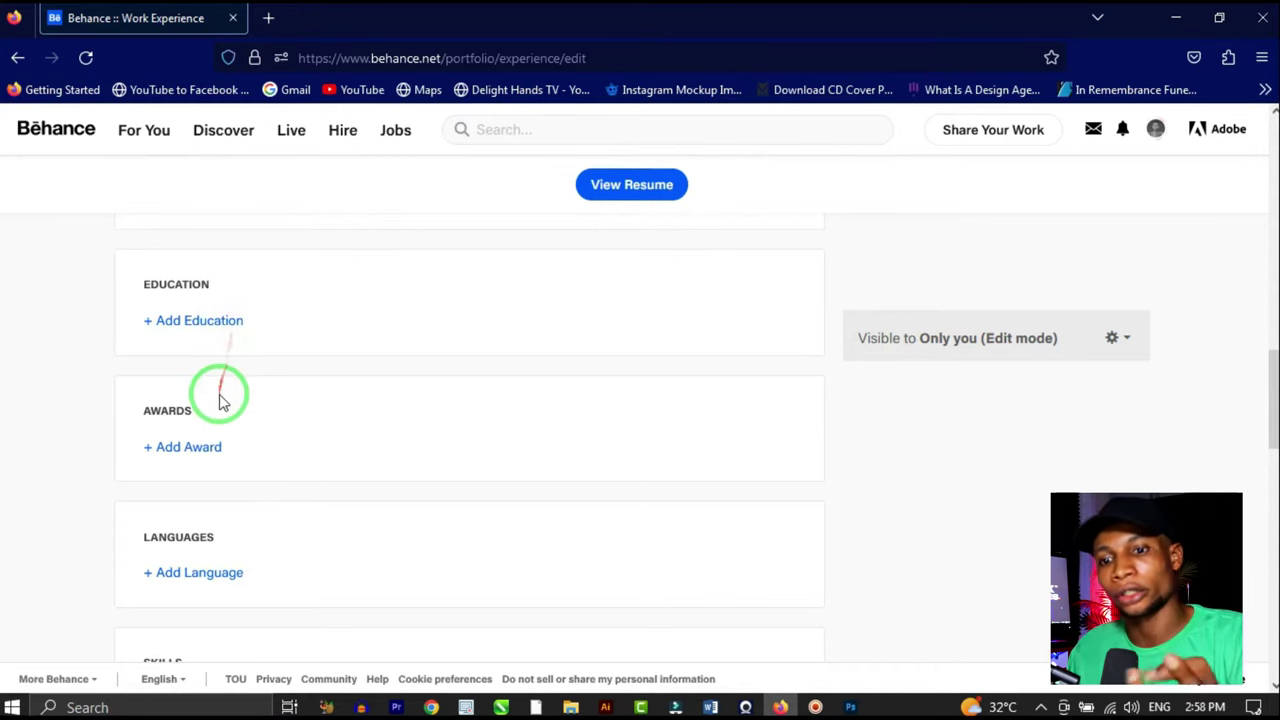
pyautogui.scroll(-1, 222, 400)
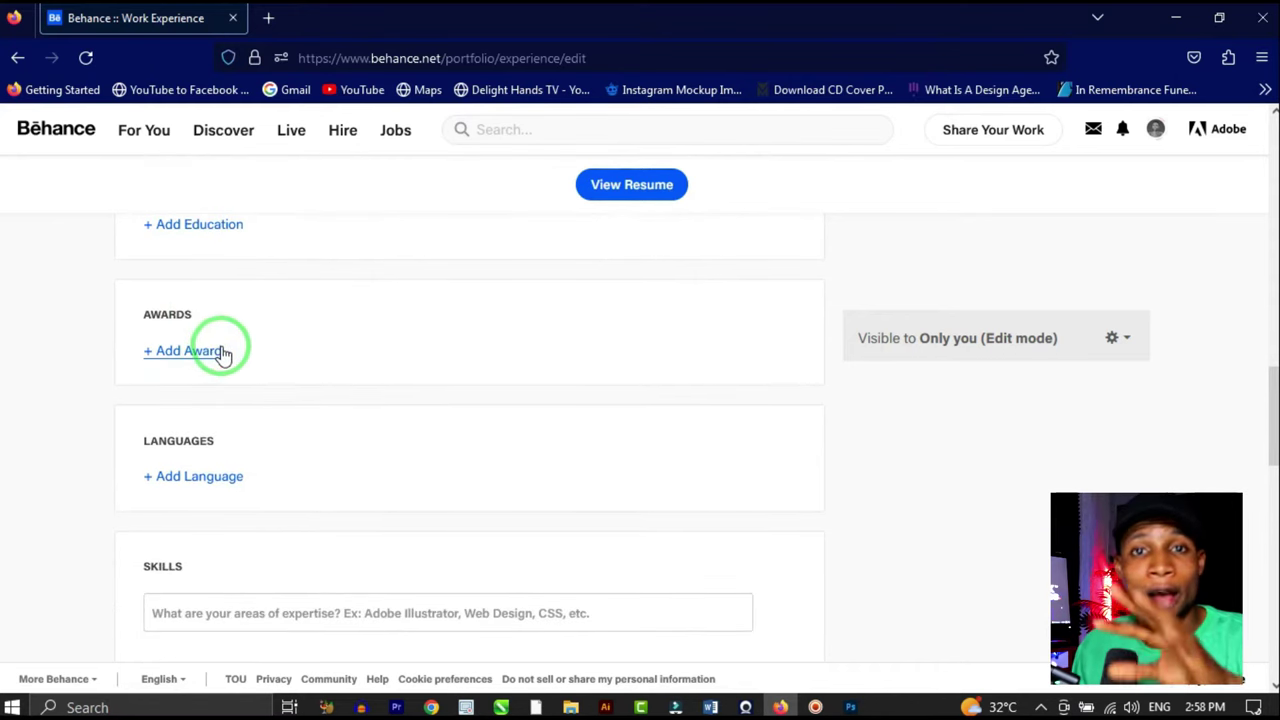
pyautogui.scroll(-1, 240, 355)
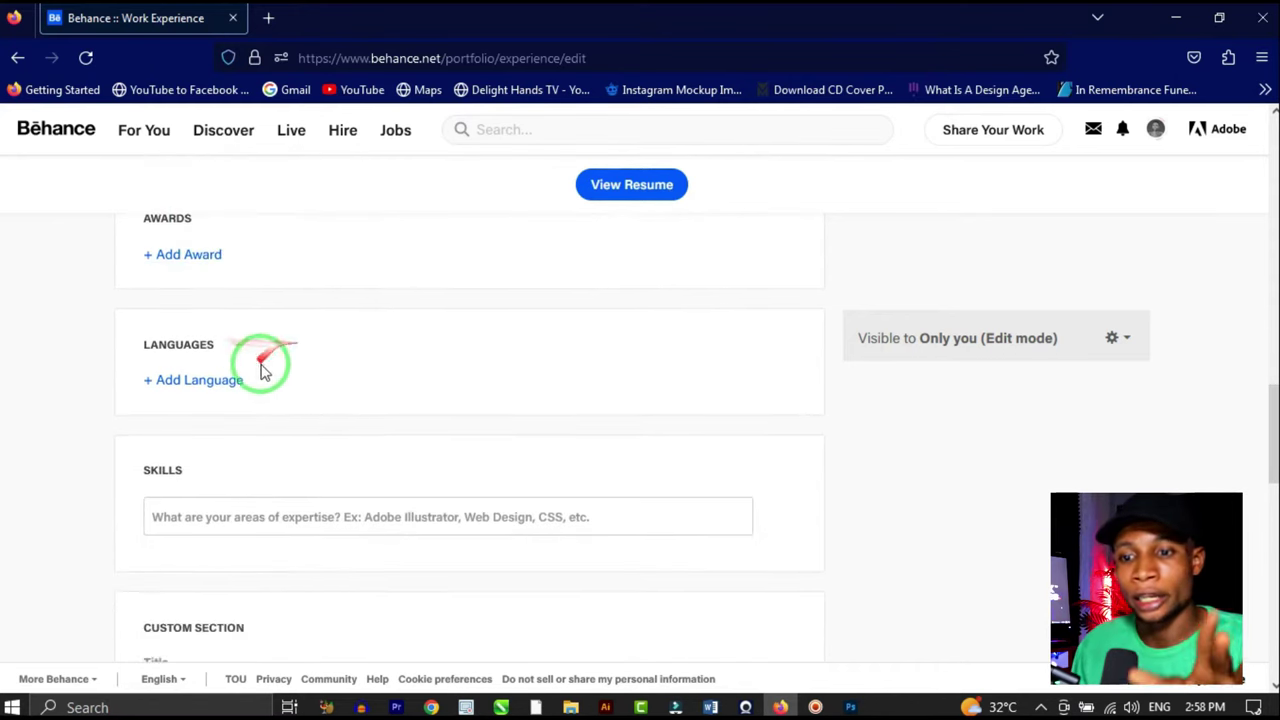
# Step: Start a new language entry in the resume and choose English as the language
pyautogui.click(210, 388)
pyautogui.click(314, 438)
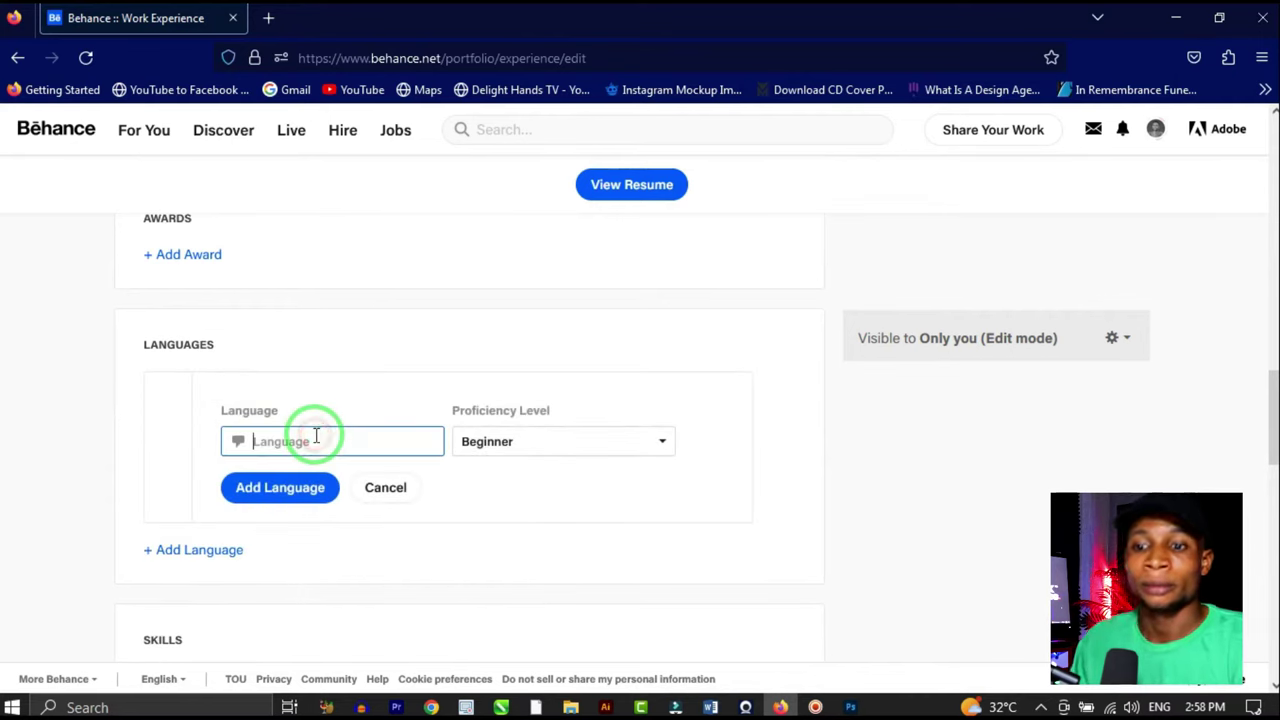
pyautogui.write('En')
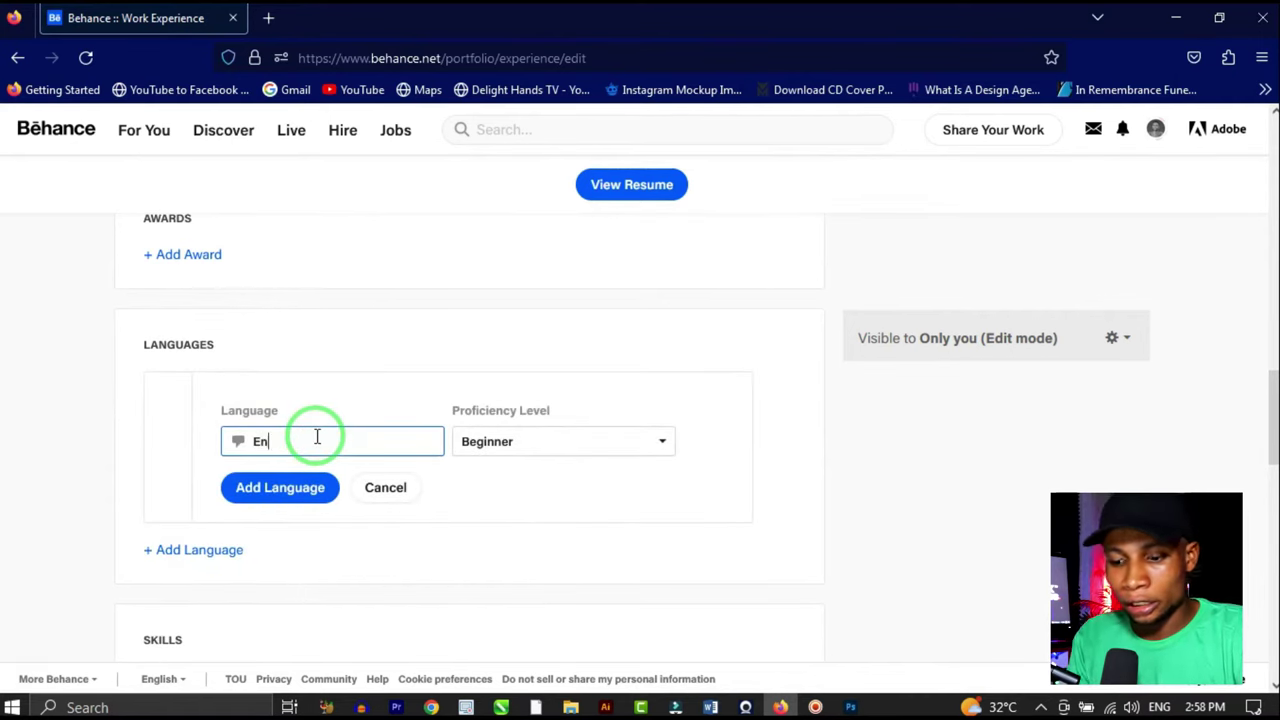
pyautogui.write('glish')
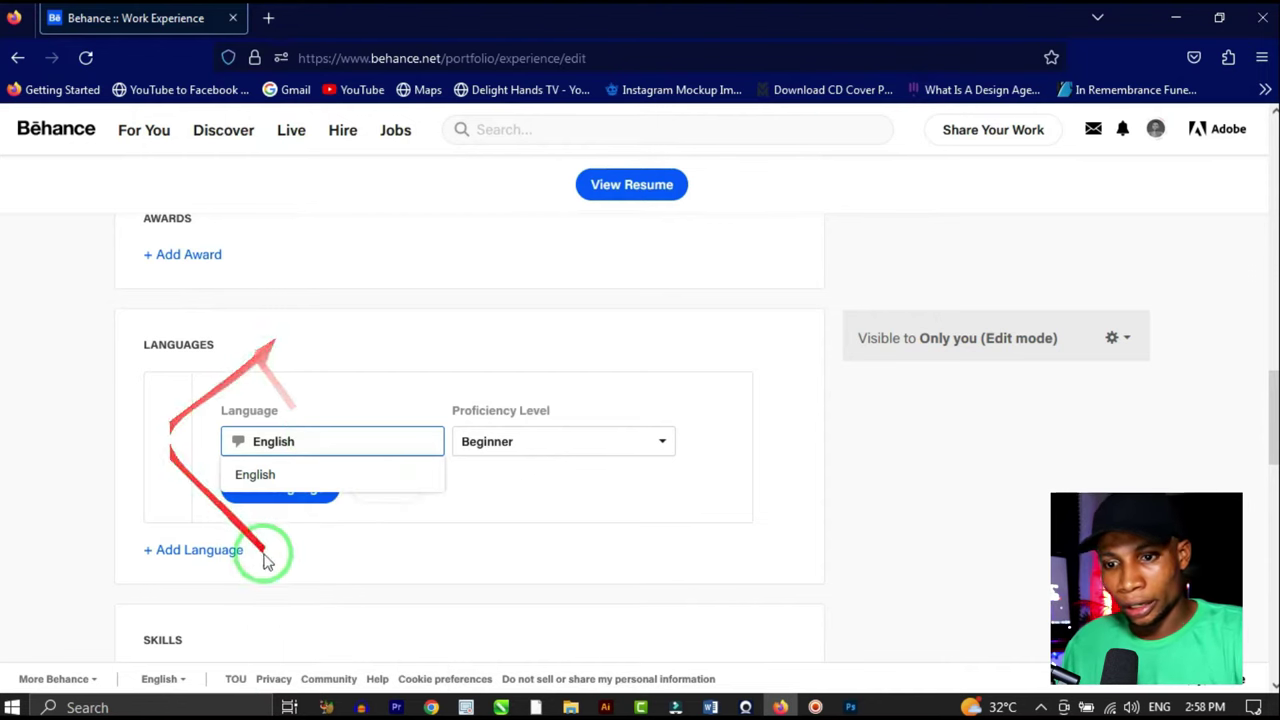
pyautogui.click(277, 476)
# Step: Set the proficiency level of the English language entry to Conversational
pyautogui.click(471, 441)
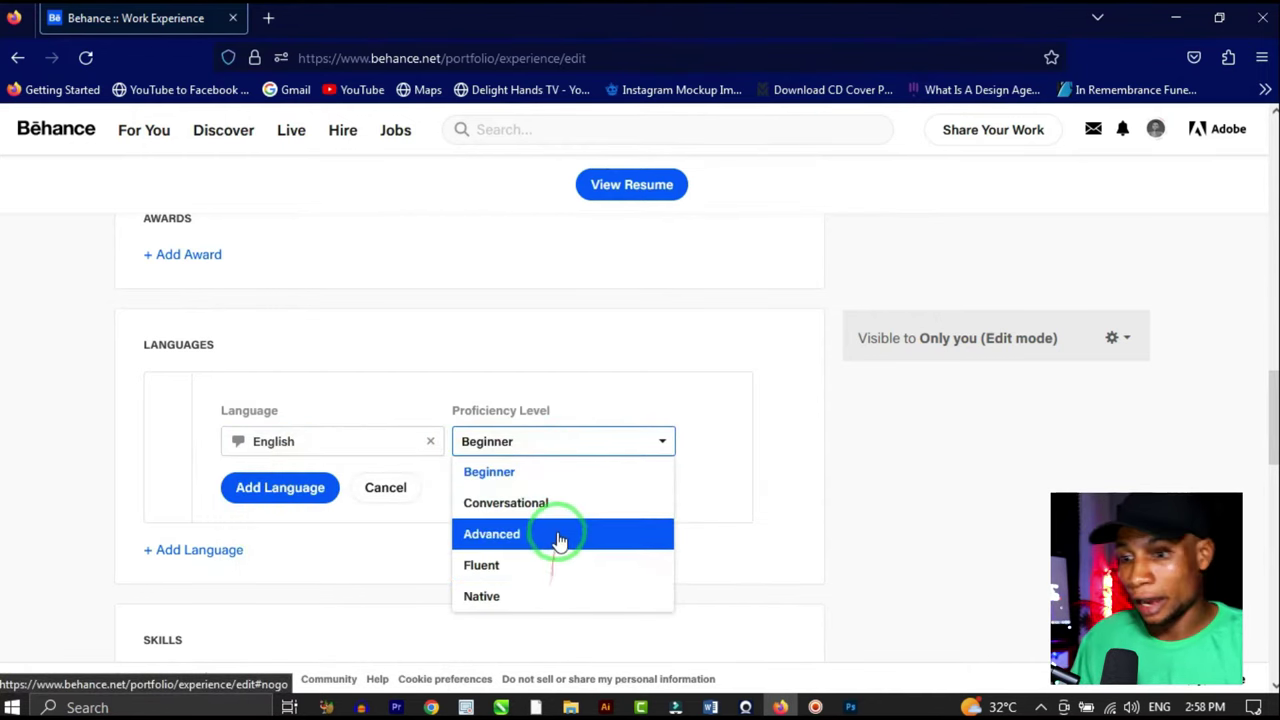
pyautogui.click(571, 505)
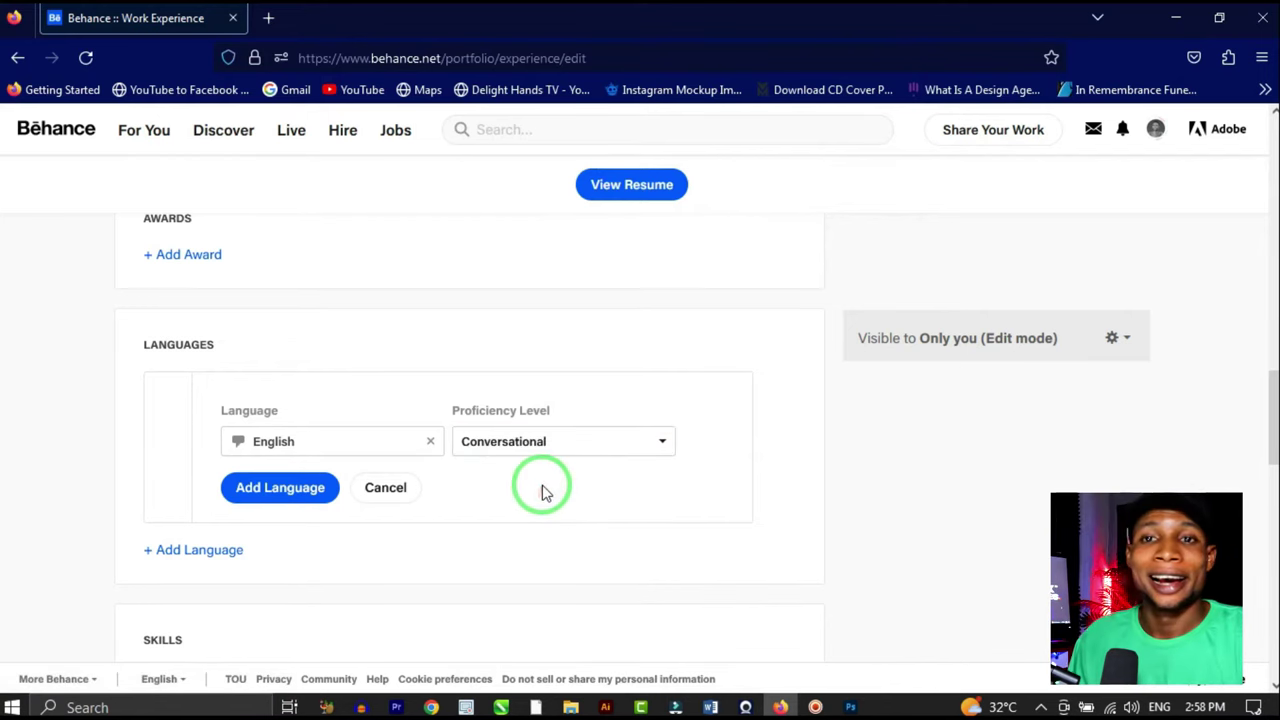
pyautogui.click(536, 447)
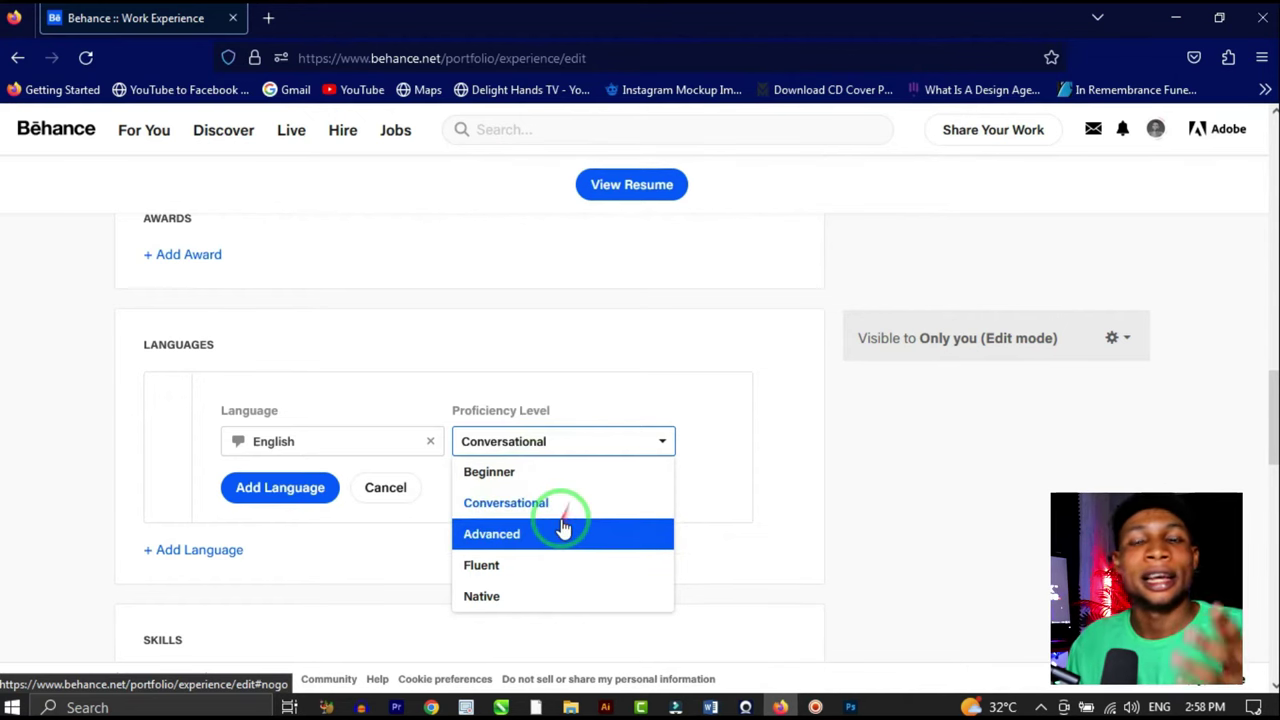
pyautogui.click(740, 465)
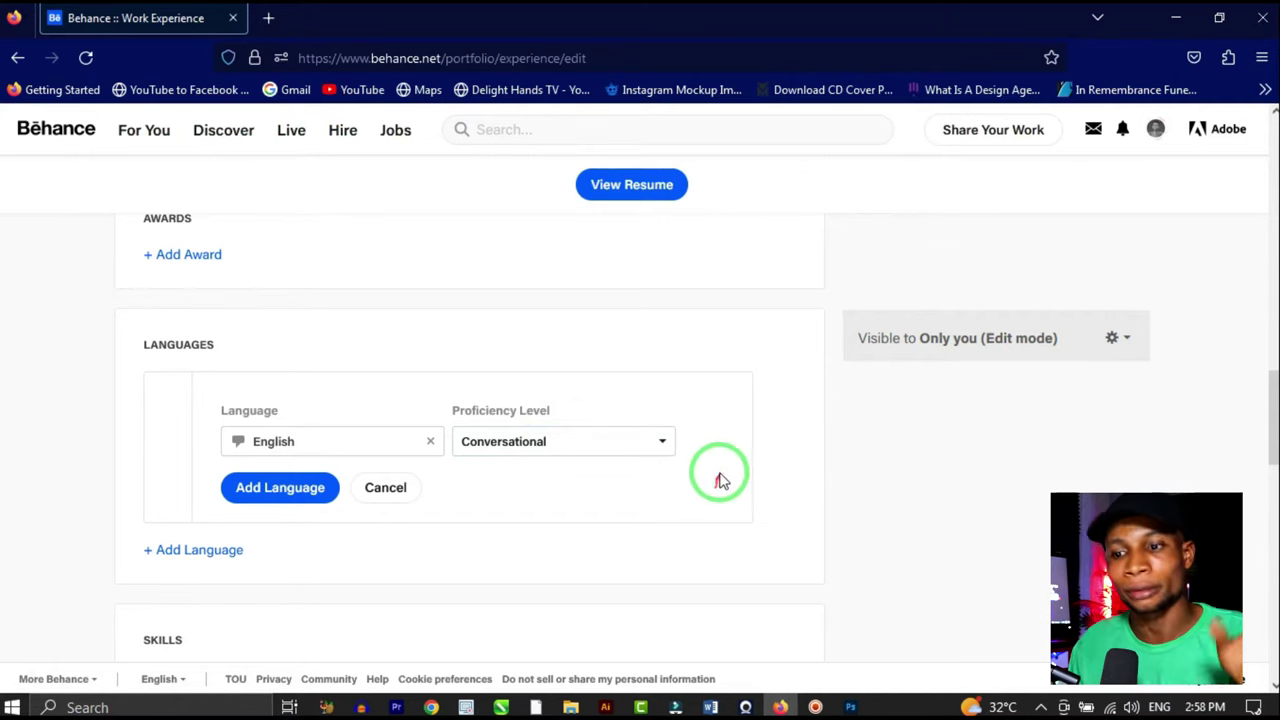
# Step: Add Adobe Illustrator as the first skill in the Skills section of the resume
pyautogui.scroll(-2, 530, 440)
pyautogui.scroll(-3, 476, 421)
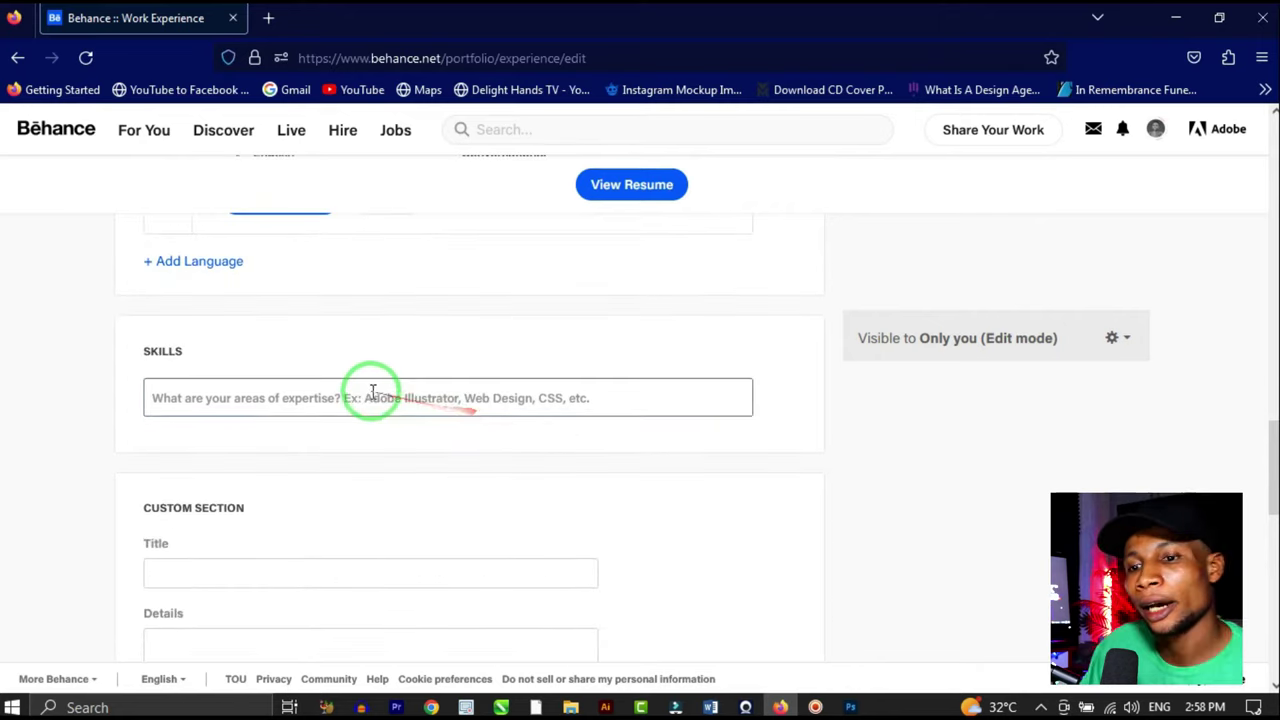
pyautogui.click(346, 397)
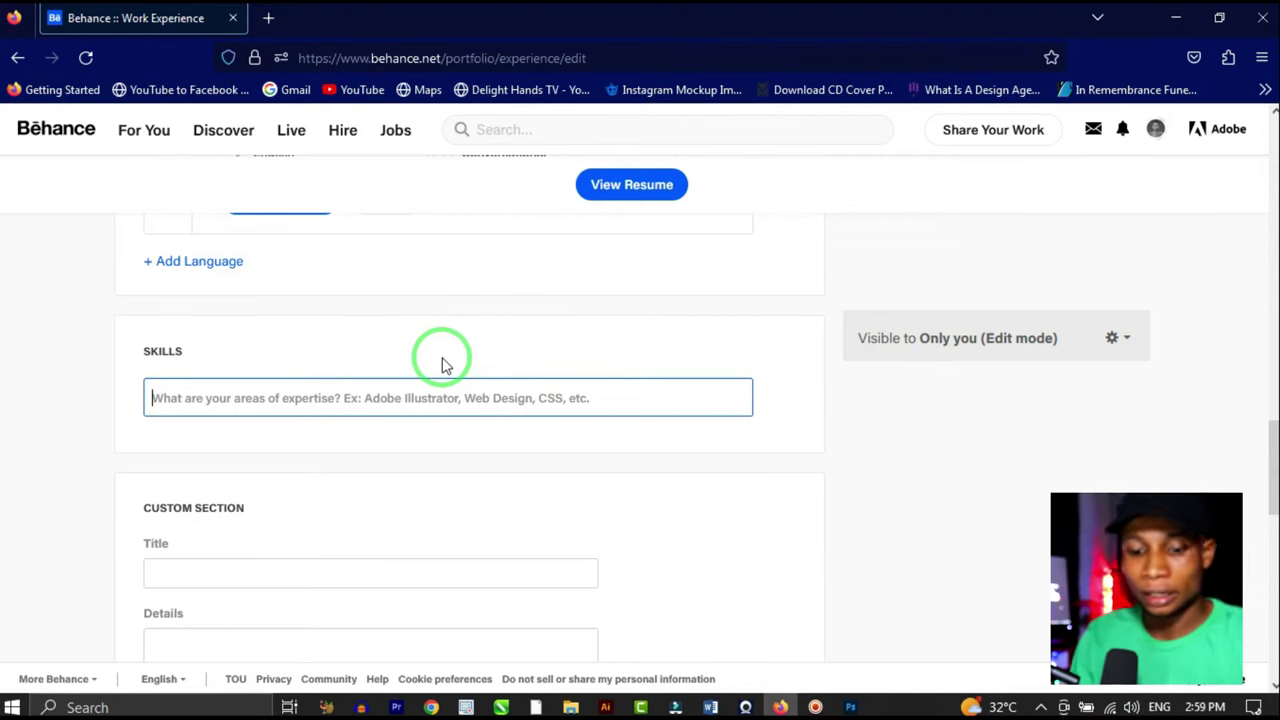
pyautogui.write('Ado')
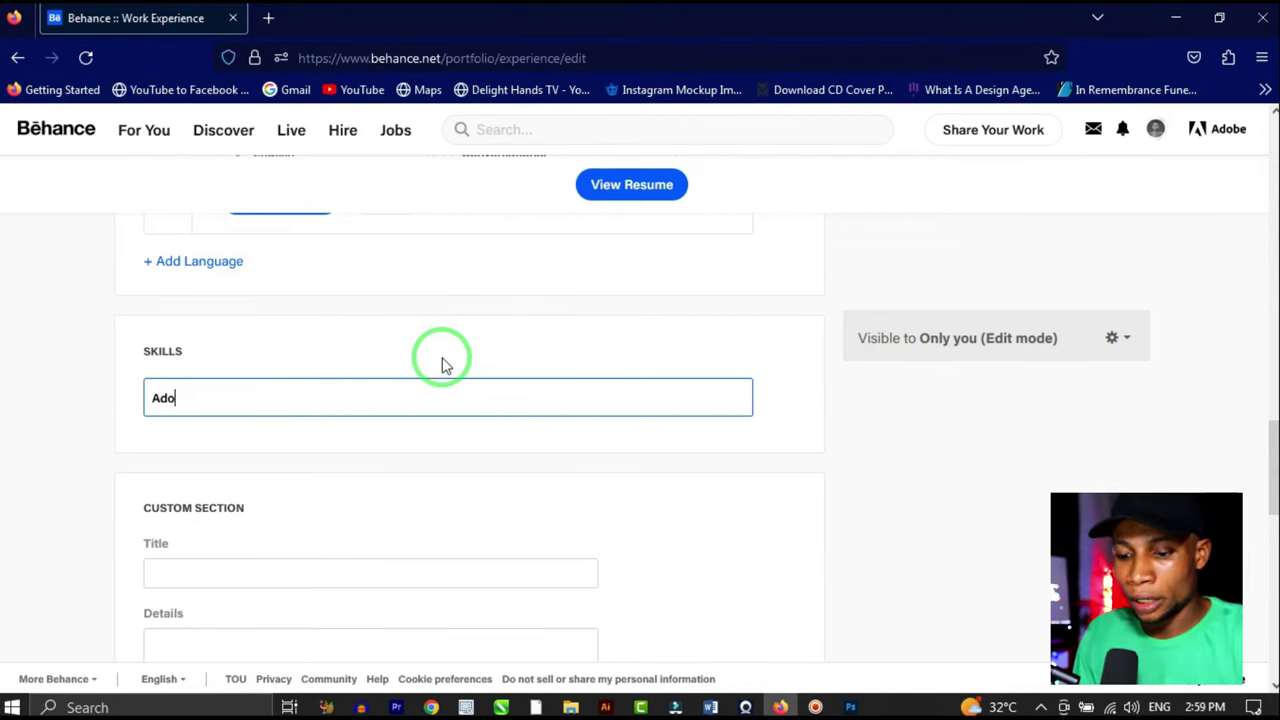
pyautogui.write('be Illust')
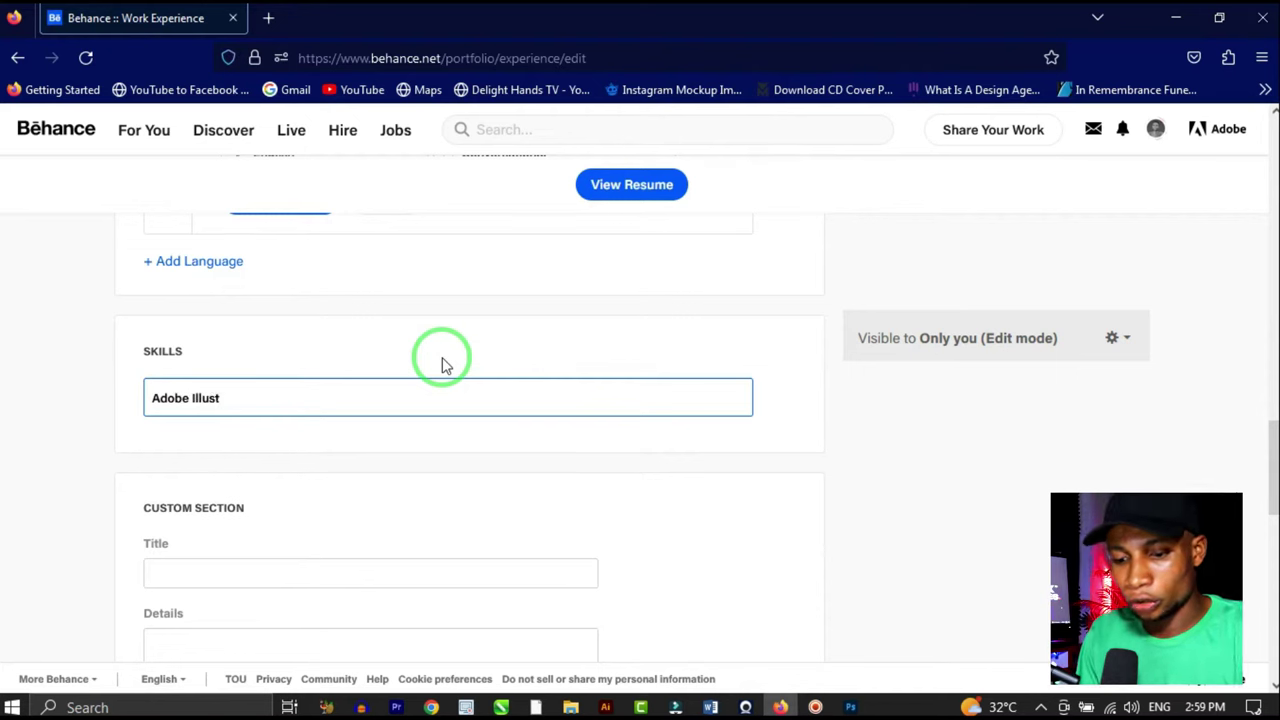
pyautogui.write('rator')
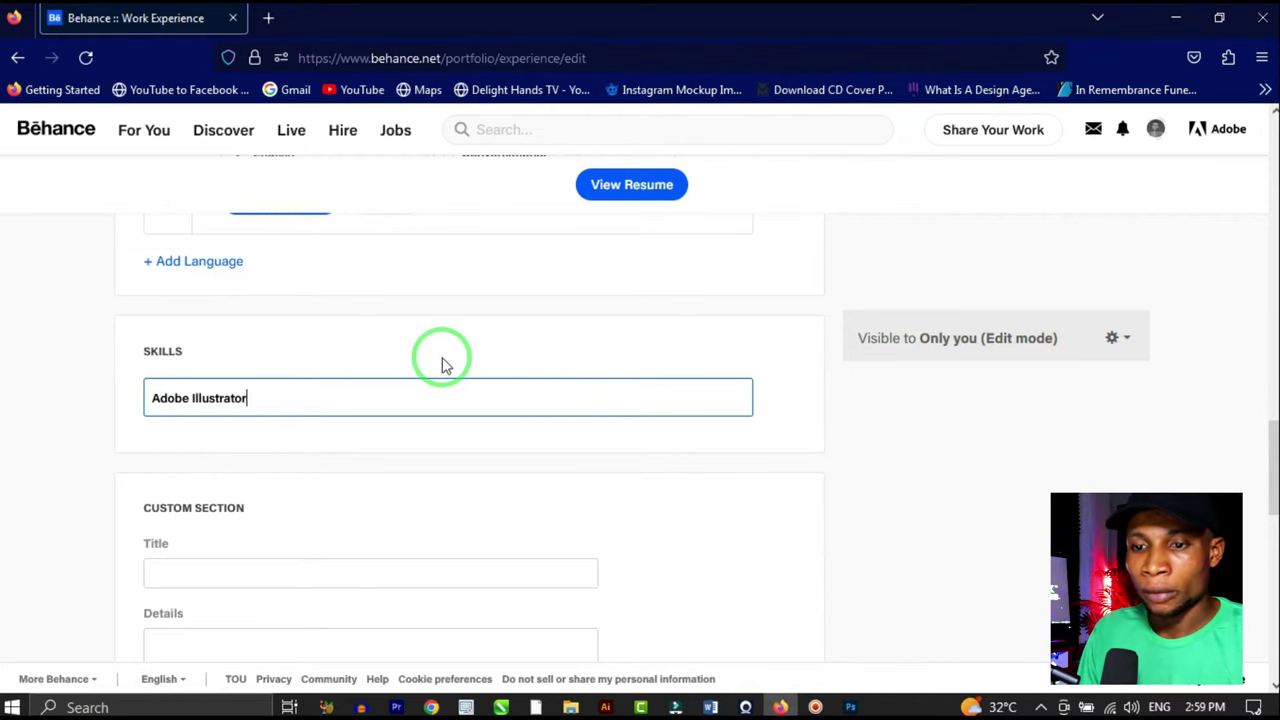
pyautogui.press('Return')
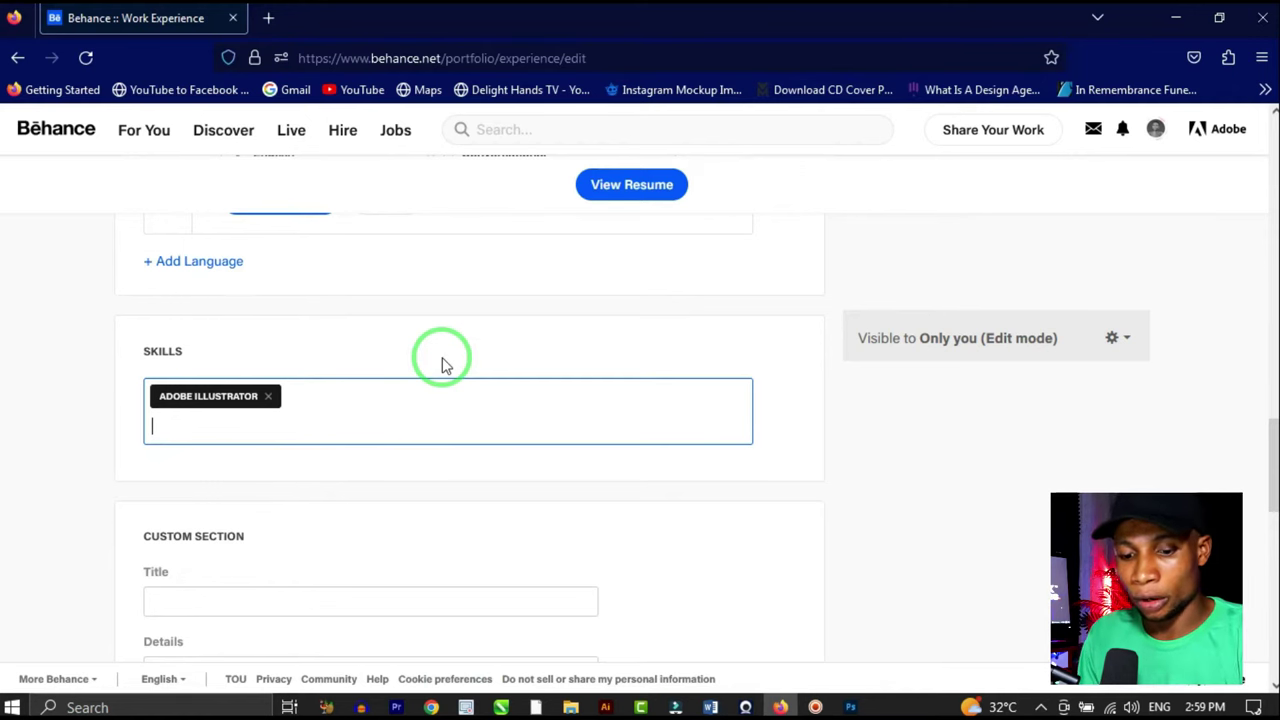
# Step: Add Adobe Photoshop and coreldraw to the skills of the resume
pyautogui.write('Adobe p')
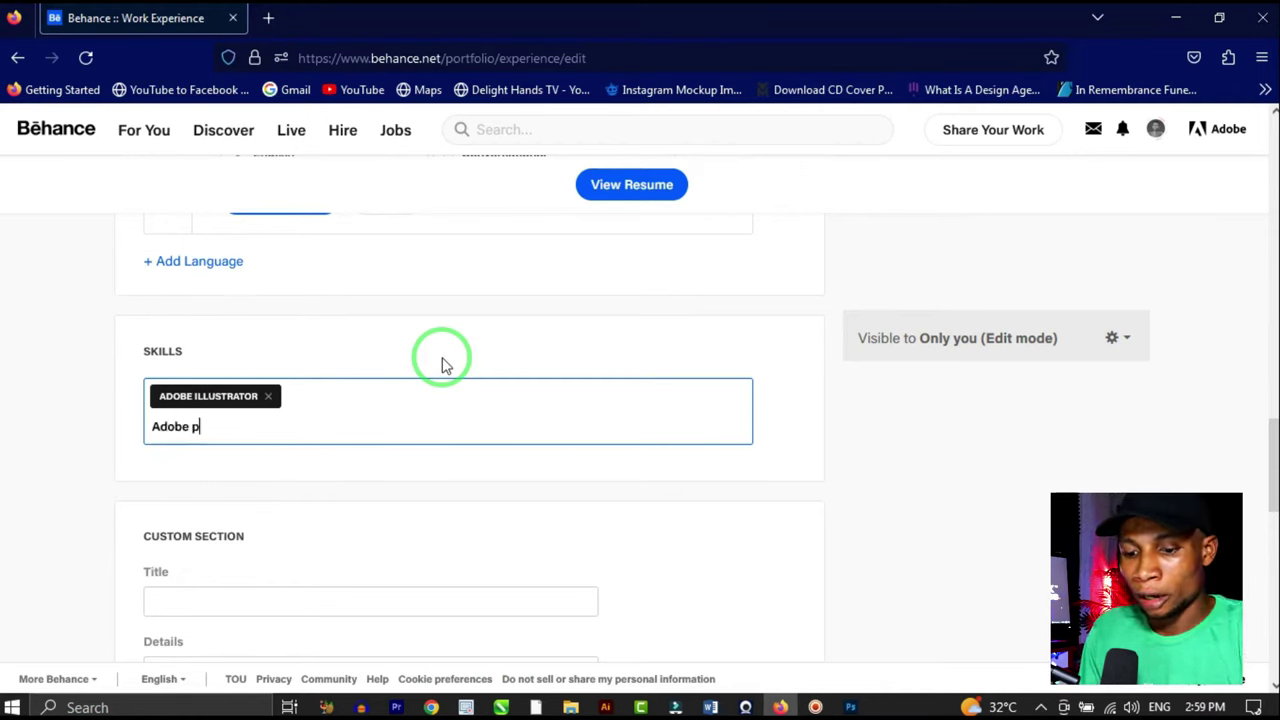
pyautogui.write('hotoshop')
pyautogui.press('Return')
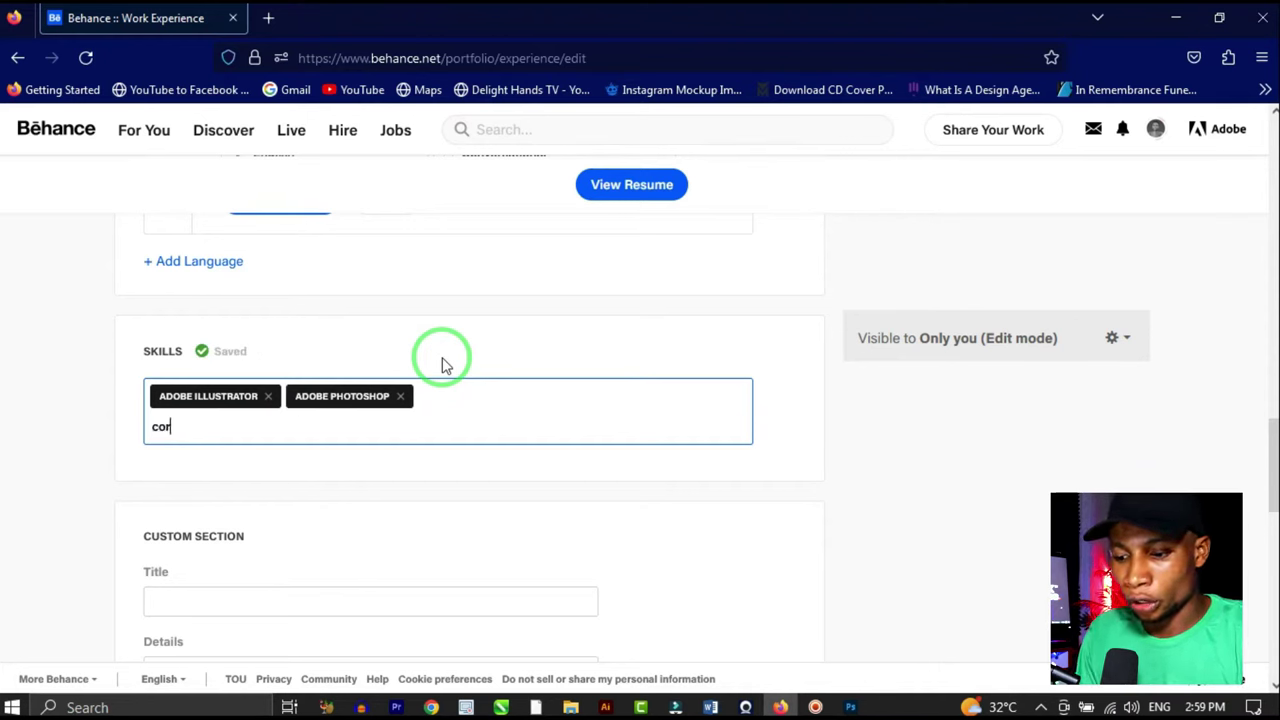
pyautogui.write('coreldra')
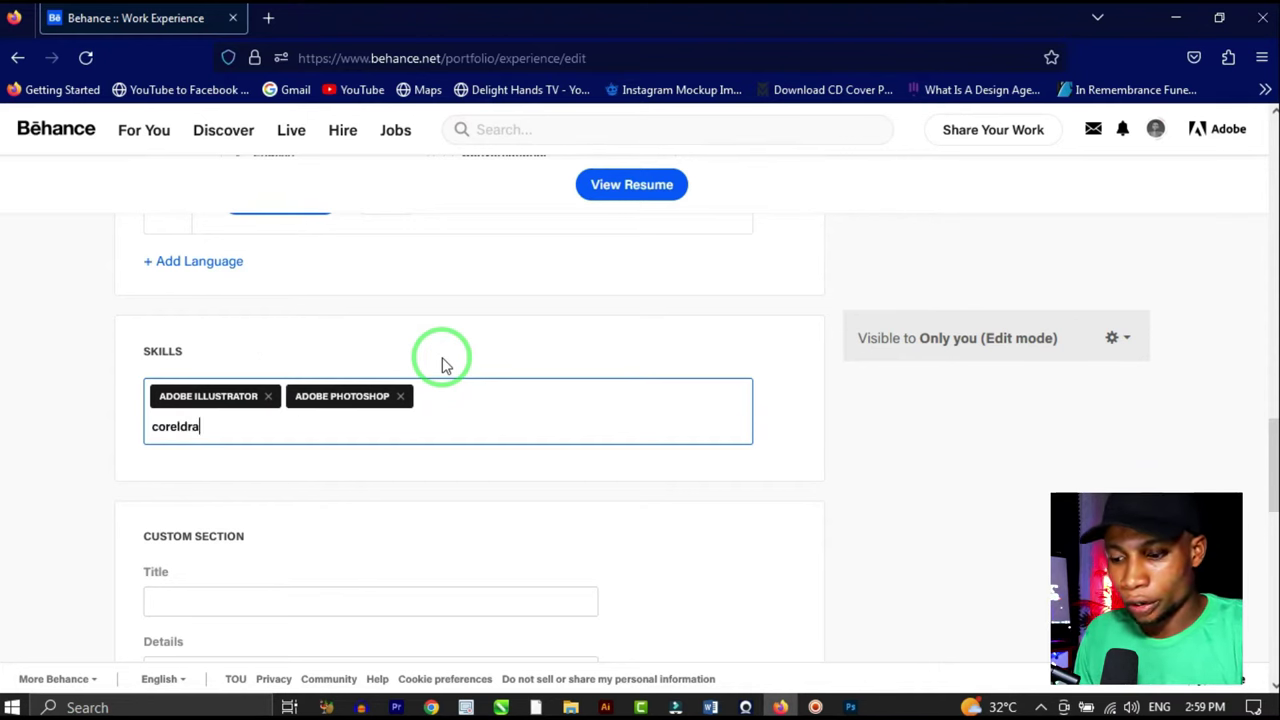
pyautogui.write('w')
pyautogui.press('Return')
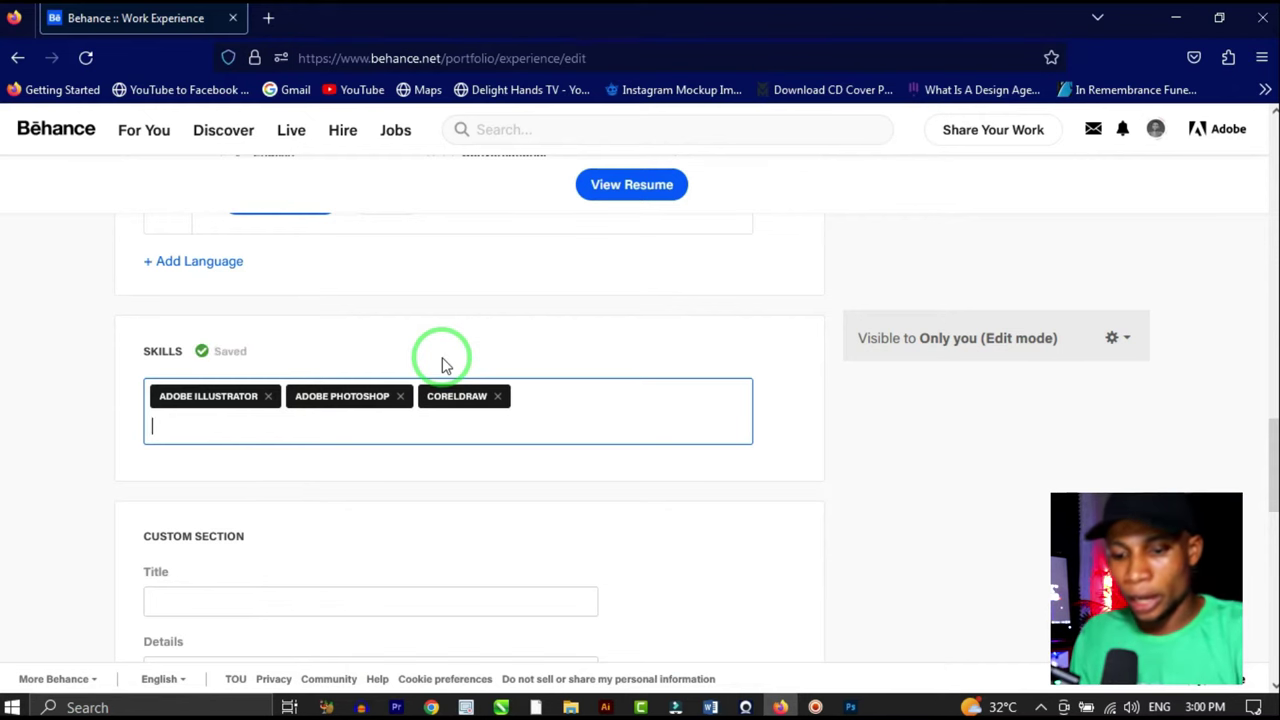
# Step: Add flyer design, brochure design and logo design to the skills of the resume
pyautogui.write('flyer design')
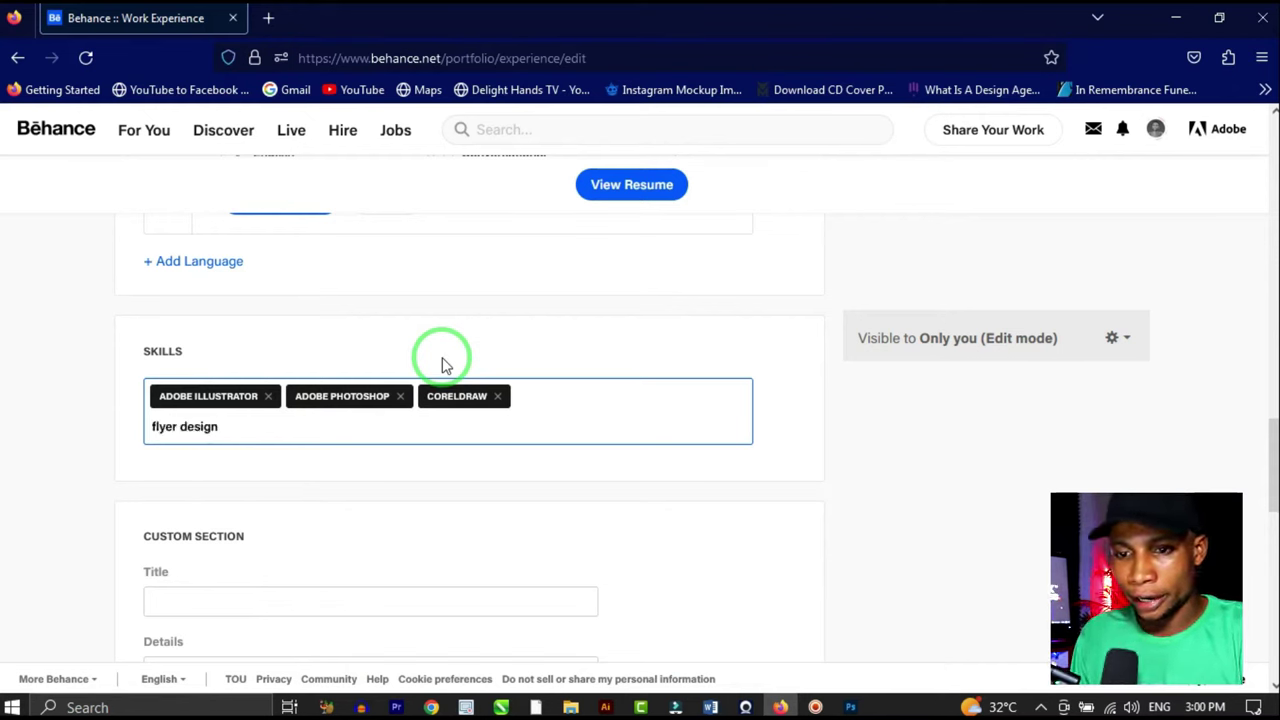
pyautogui.press('Return')
pyautogui.write('broc')
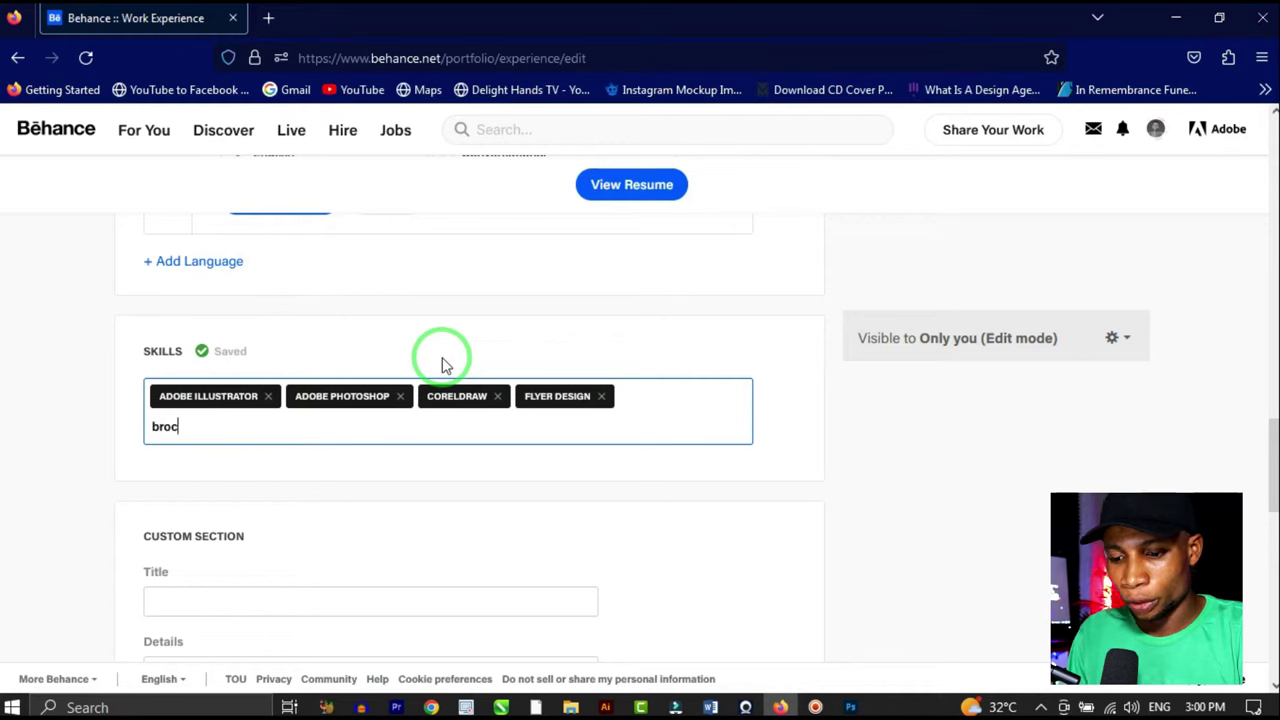
pyautogui.write('hure')
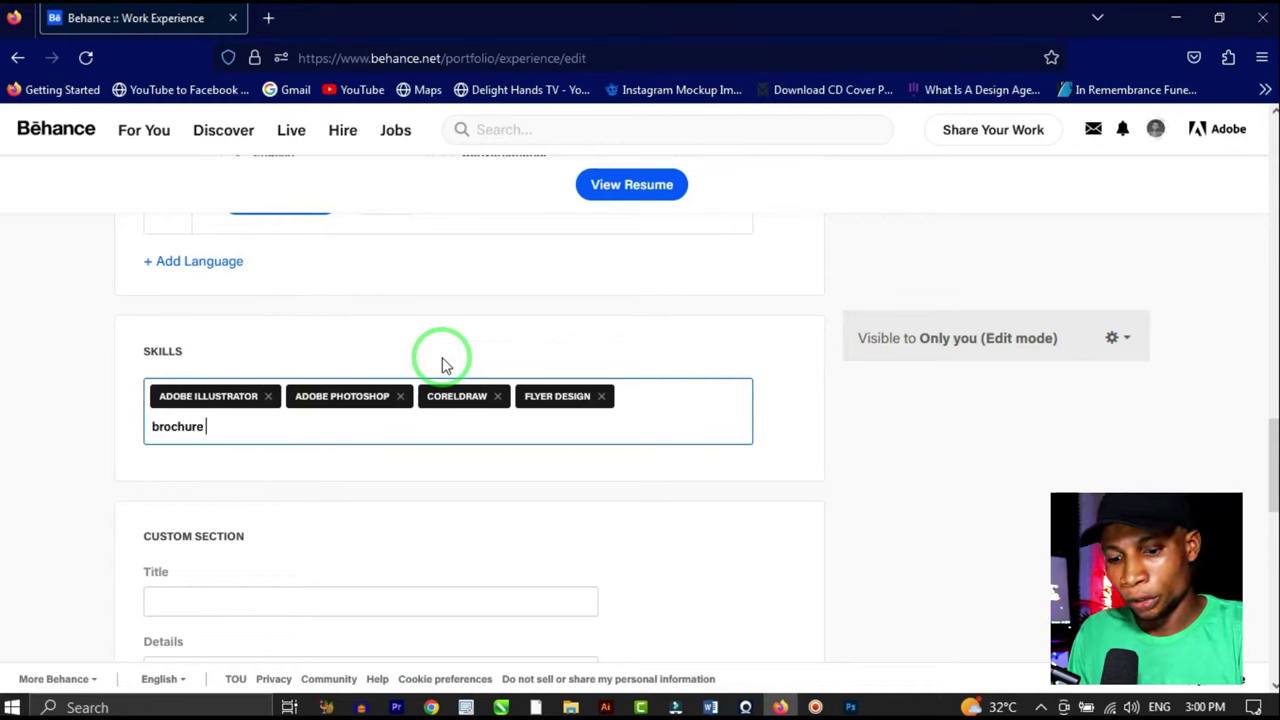
pyautogui.write(' design')
pyautogui.press('Return')
pyautogui.write('l')
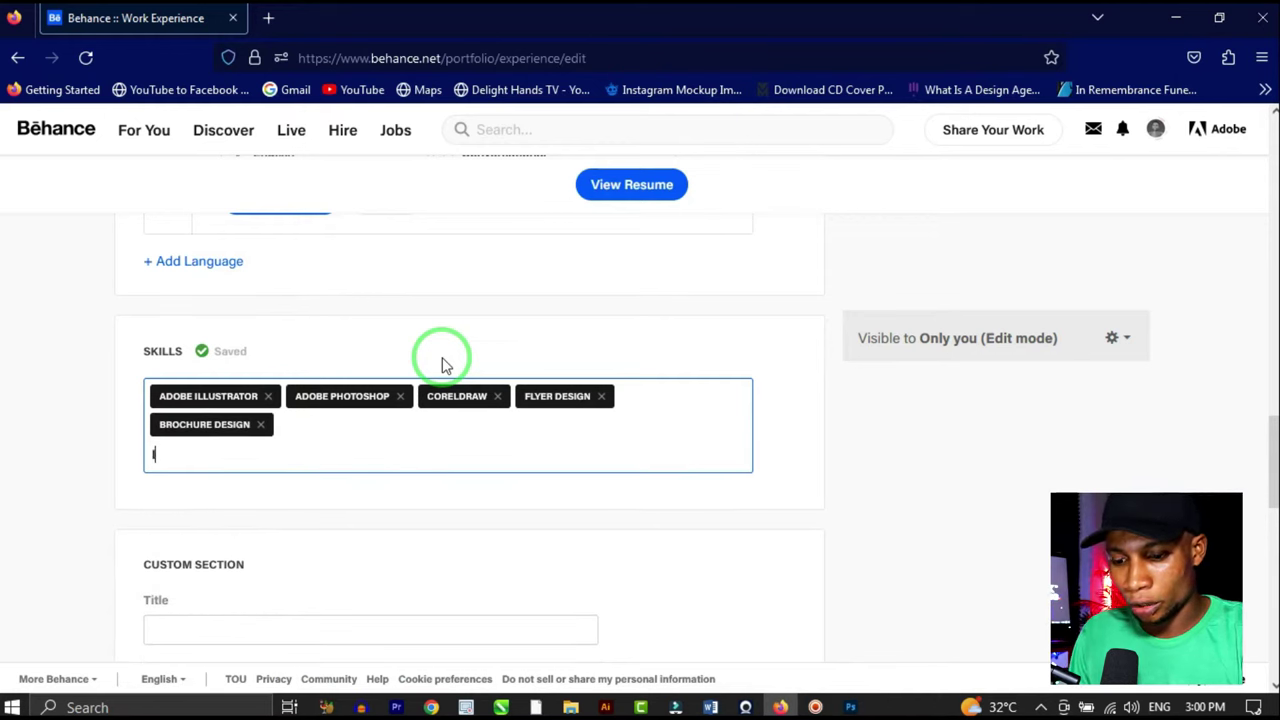
pyautogui.write('ogo design')
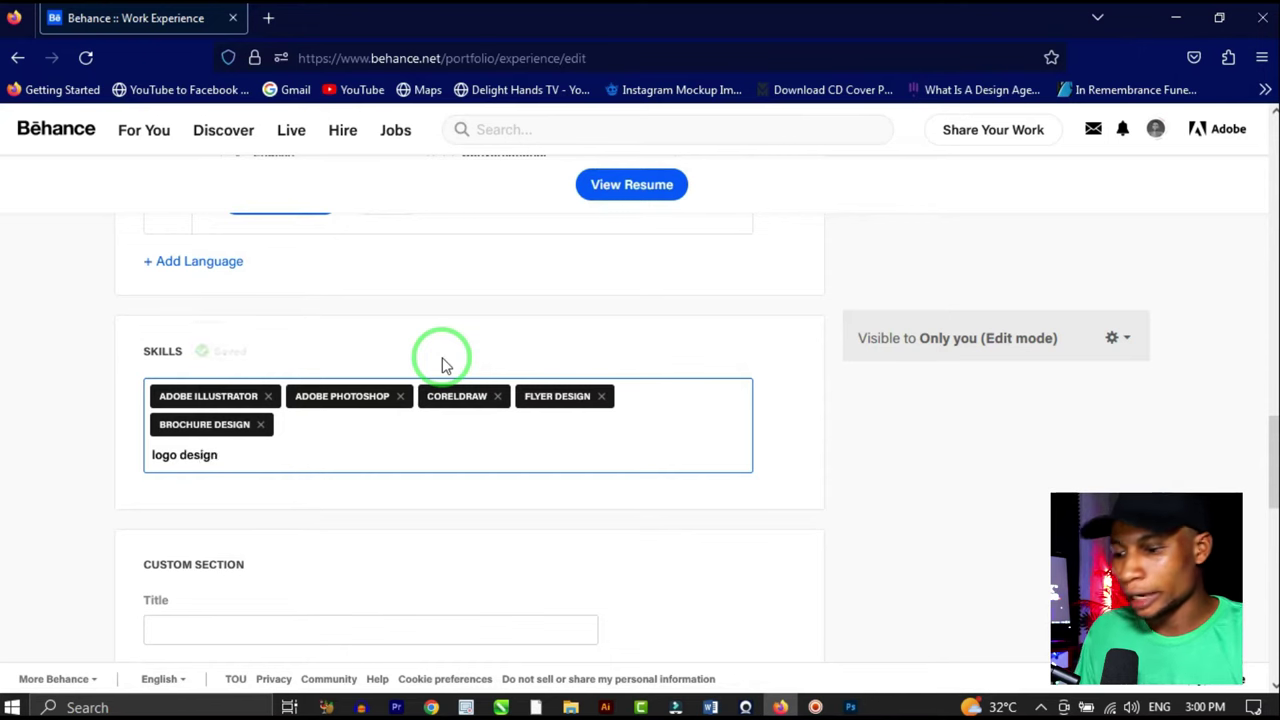
pyautogui.press('Return')
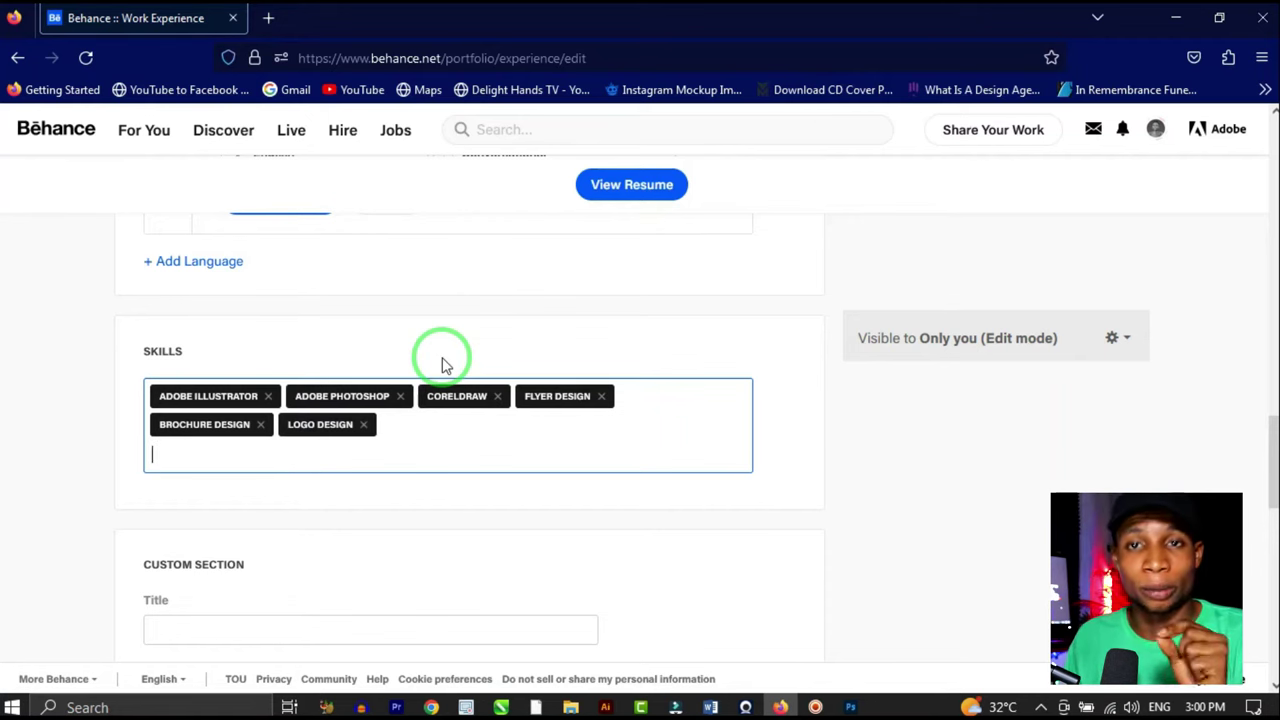
# Step: Look over the optional custom sections with title and details below the resume's skills
pyautogui.scroll(-3, 490, 380)
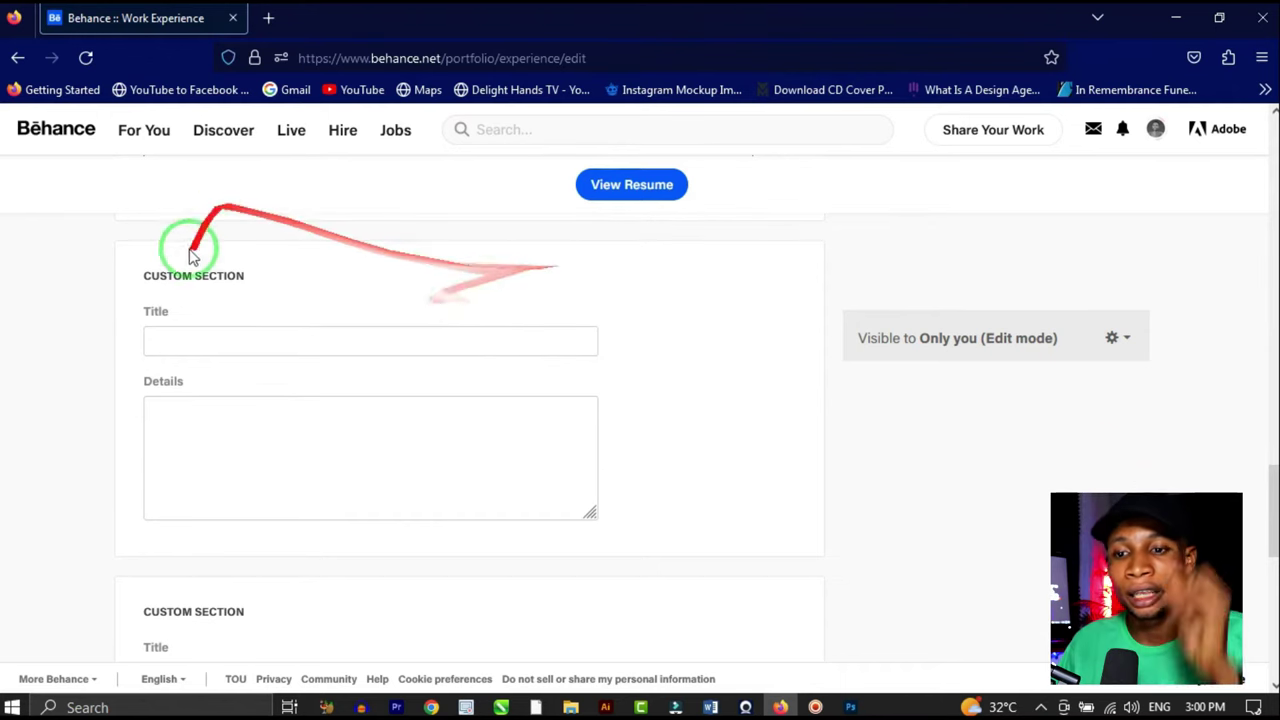
pyautogui.scroll(-2, 246, 309)
pyautogui.scroll(2, 274, 366)
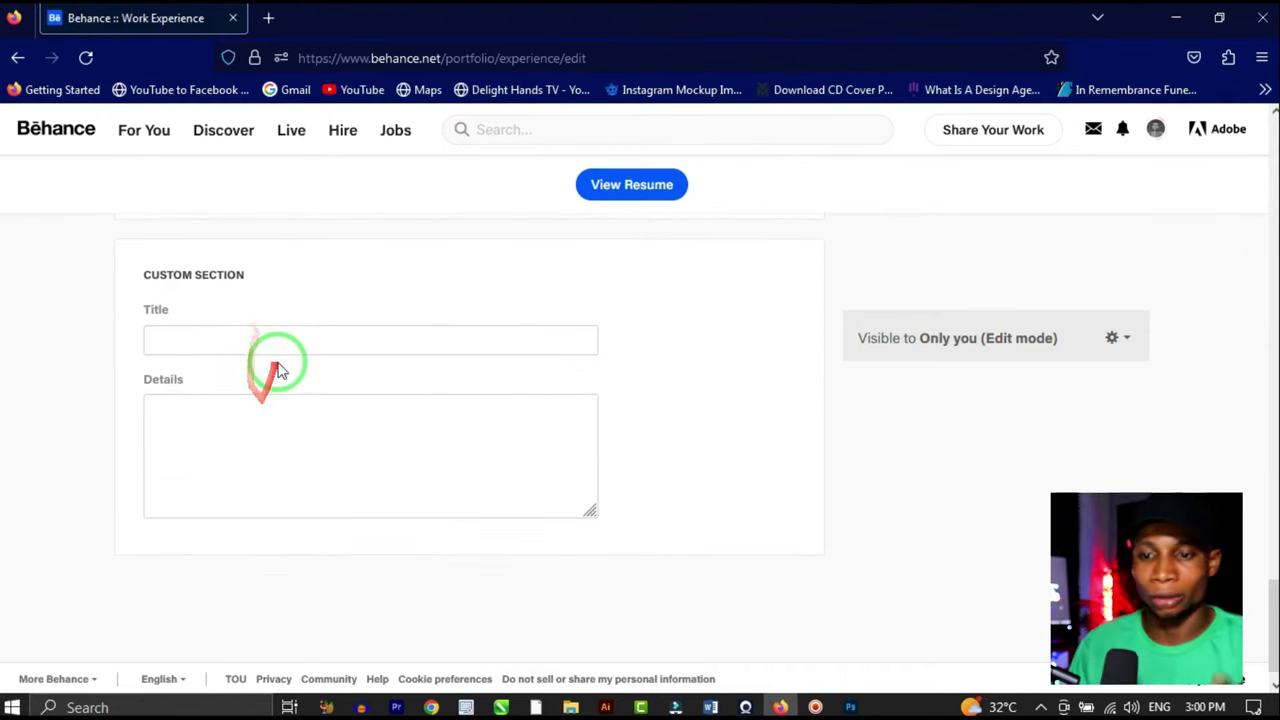
pyautogui.scroll(-1, 283, 371)
pyautogui.scroll(4, 268, 348)
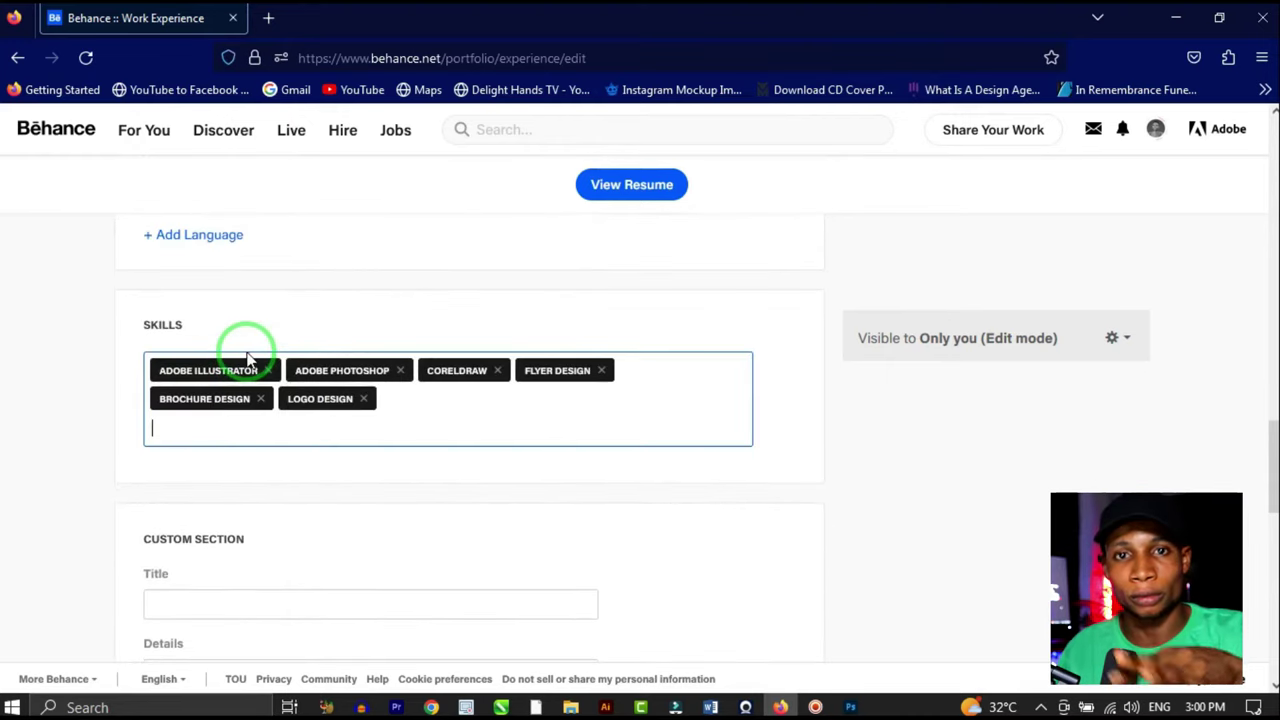
pyautogui.click(250, 350)
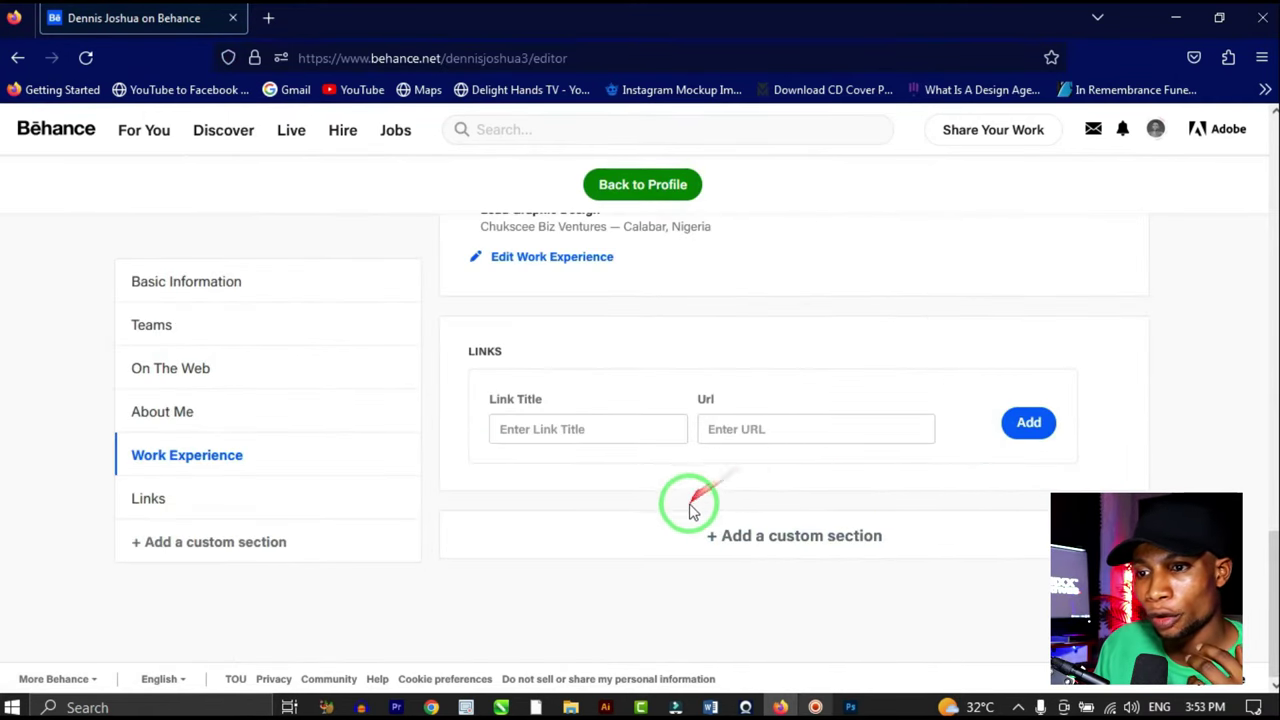
# Step: Review all sections of the profile editor, from Basic Information, Teams and On The Web to About Me, Work Experience and Links
pyautogui.scroll(4, 691, 505)
pyautogui.scroll(8, 691, 505)
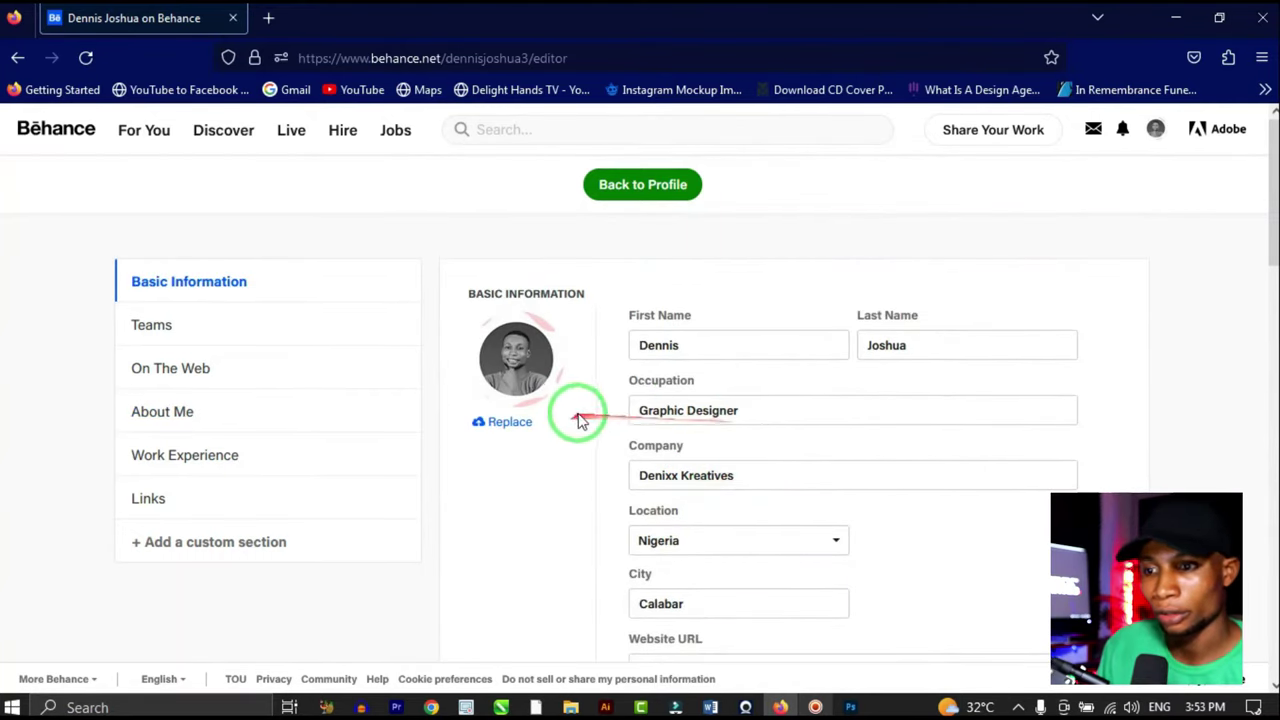
pyautogui.scroll(-2, 686, 380)
pyautogui.scroll(-5, 686, 380)
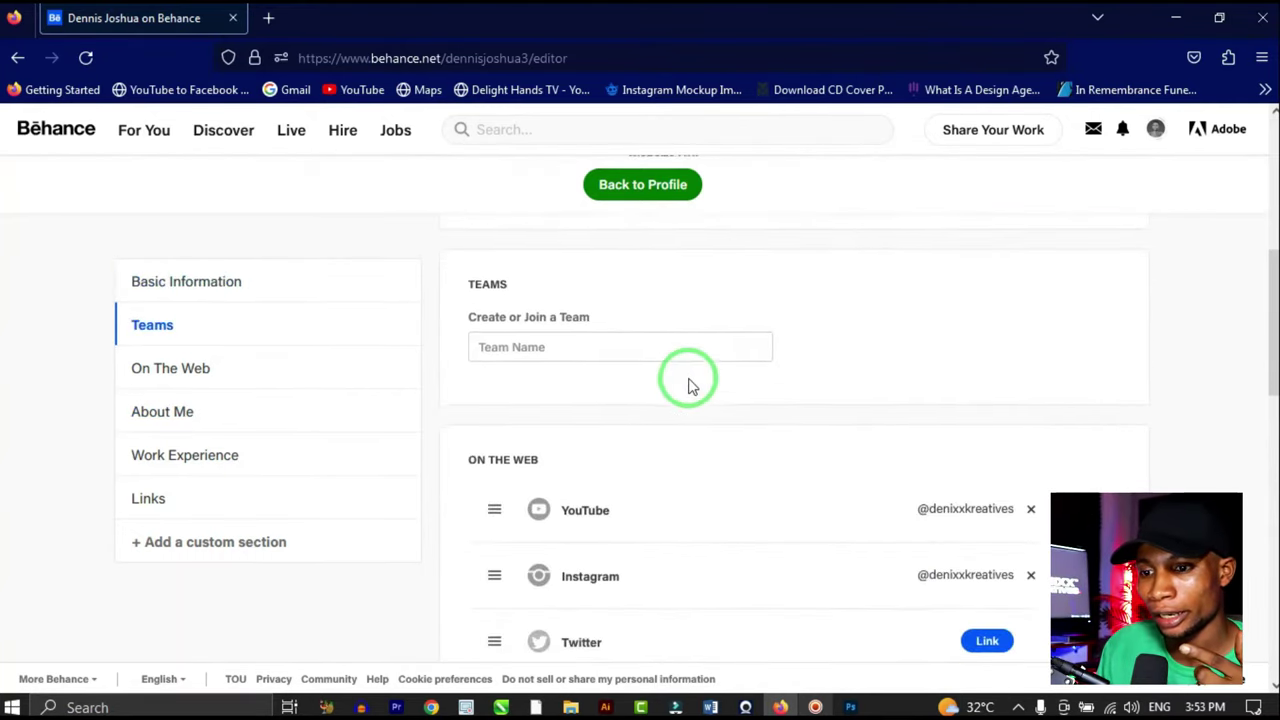
pyautogui.moveTo(680, 385); pyautogui.dragTo(660, 268)
pyautogui.scroll(-1, 666, 326)
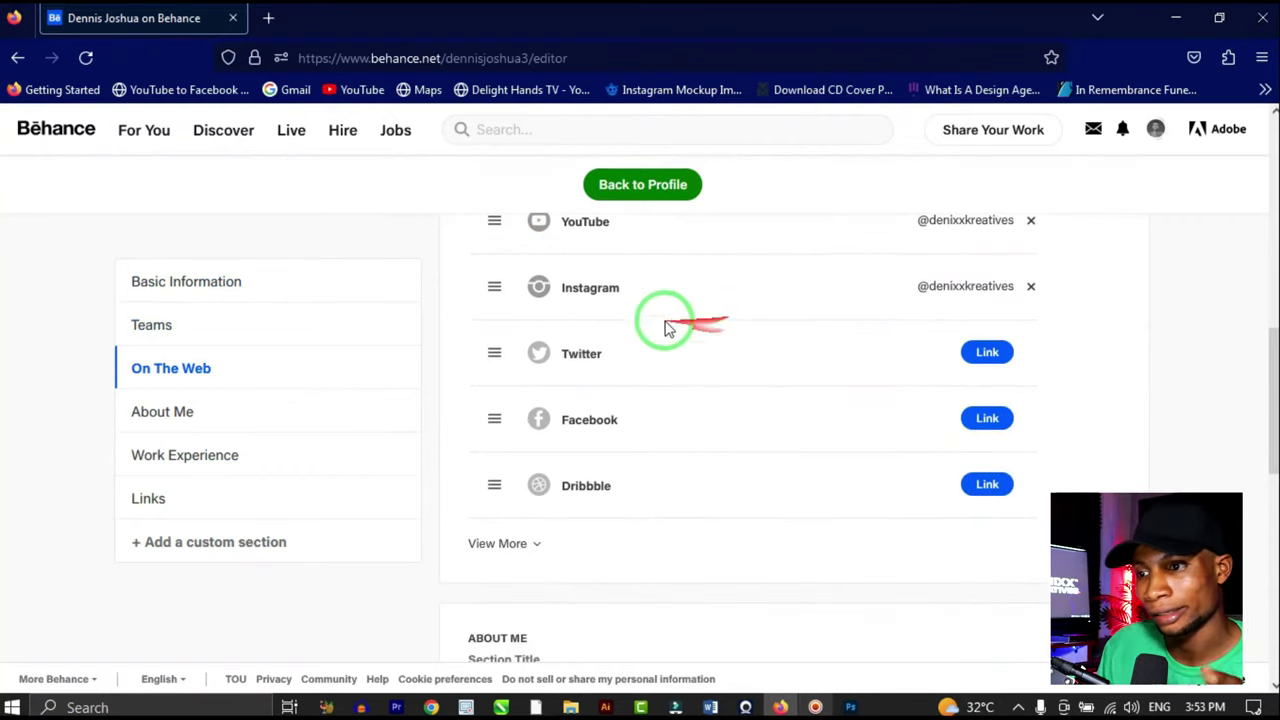
pyautogui.scroll(1, 894, 277)
pyautogui.scroll(-5, 720, 363)
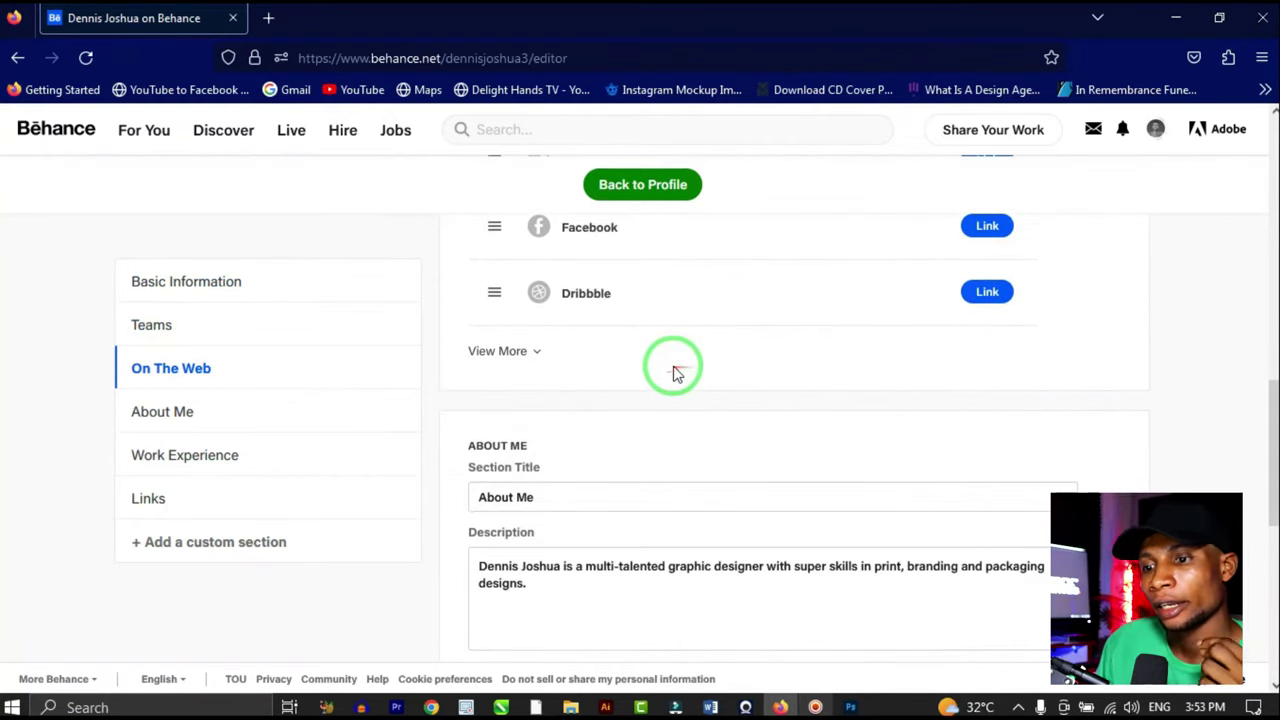
pyautogui.scroll(-4, 615, 398)
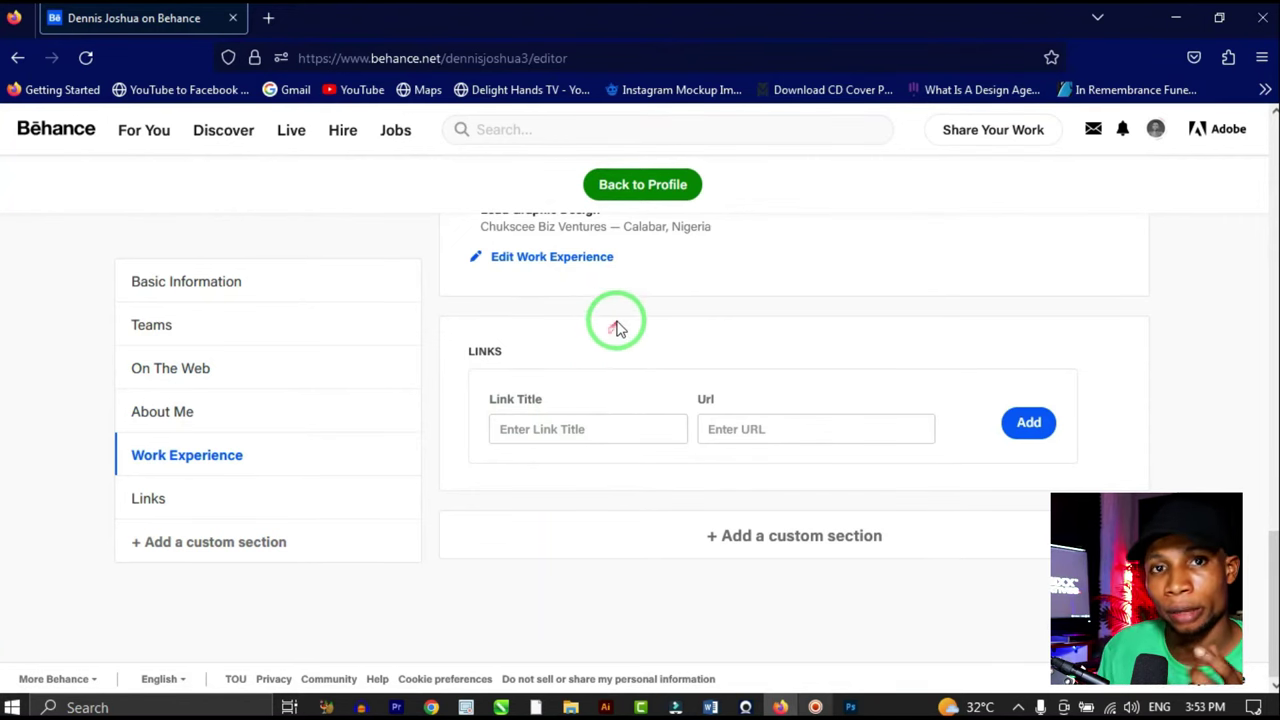
pyautogui.scroll(3, 626, 331)
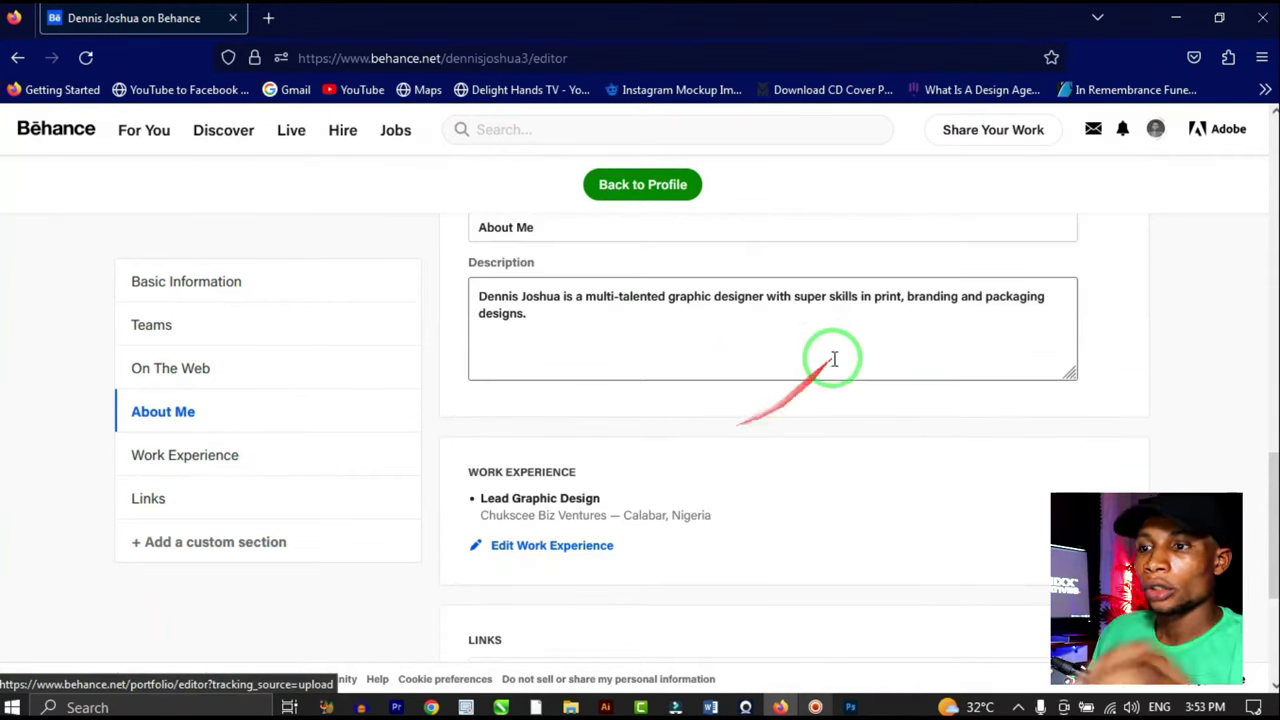
# Step: Return to the profile page and review its personal details, hiring availability, web links, work experience and About Me text
pyautogui.click(636, 191)
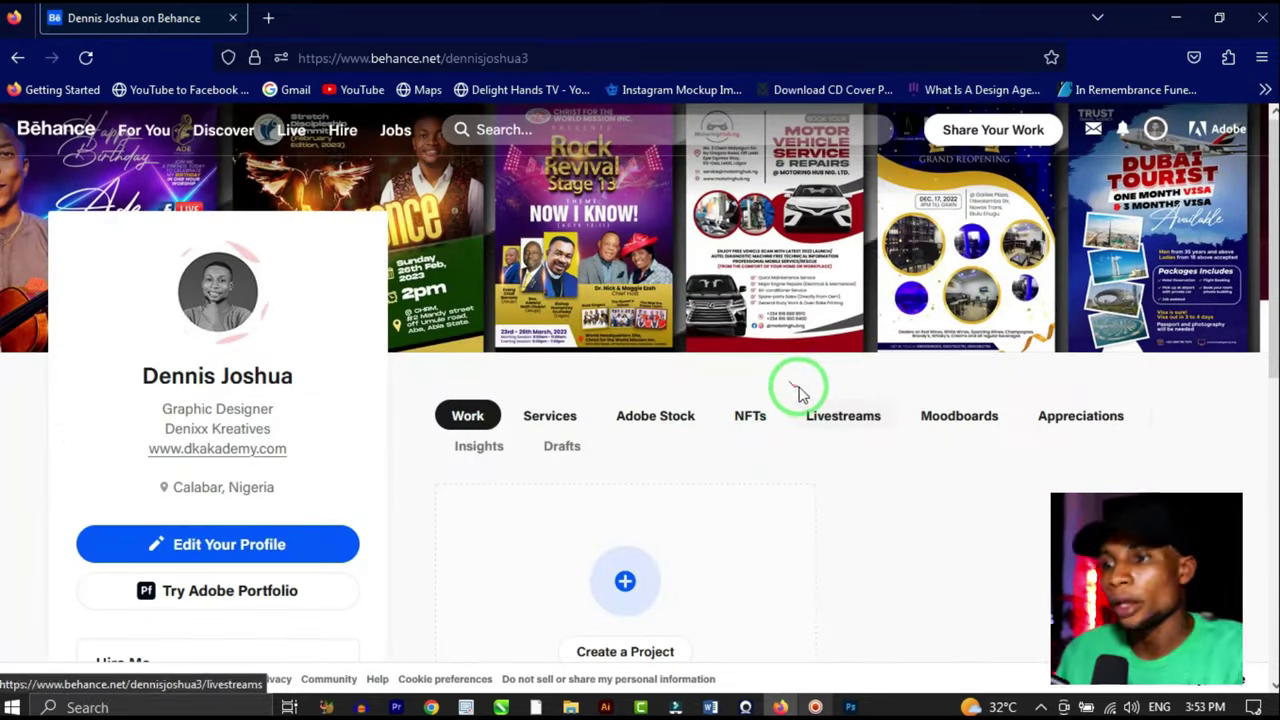
pyautogui.scroll(-1, 688, 410)
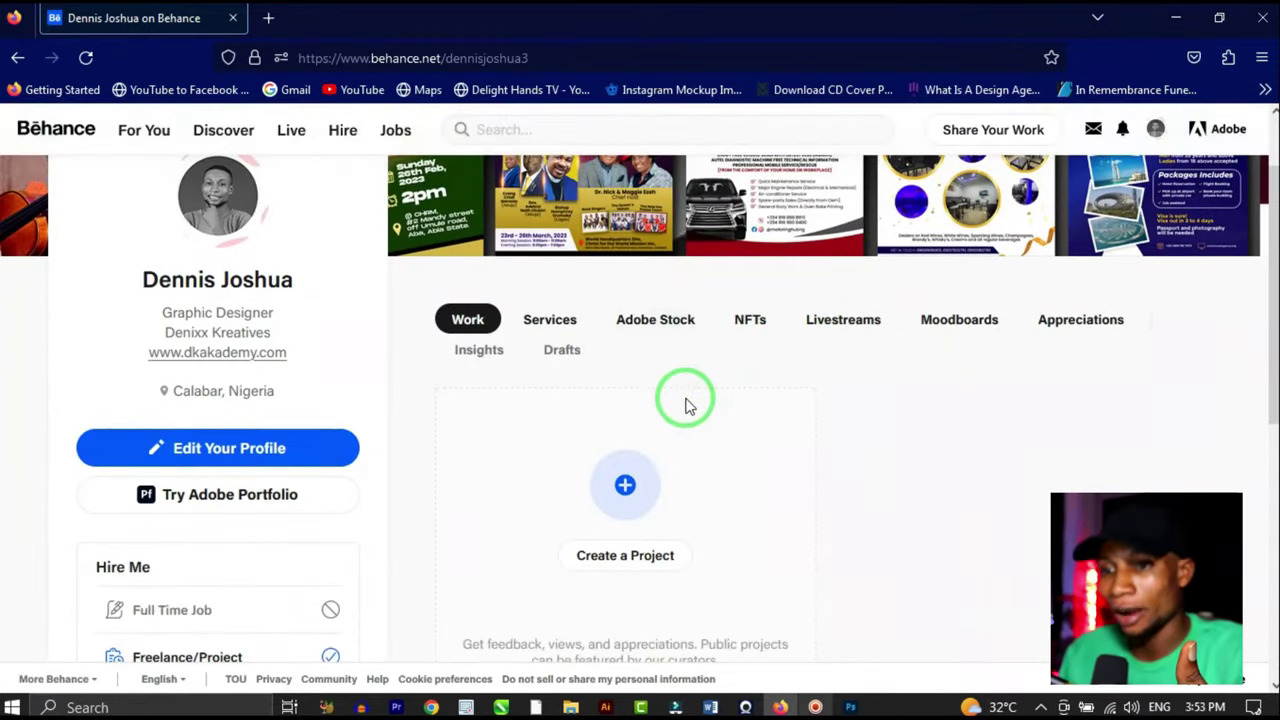
pyautogui.scroll(1, 686, 403)
pyautogui.scroll(-1, 237, 350)
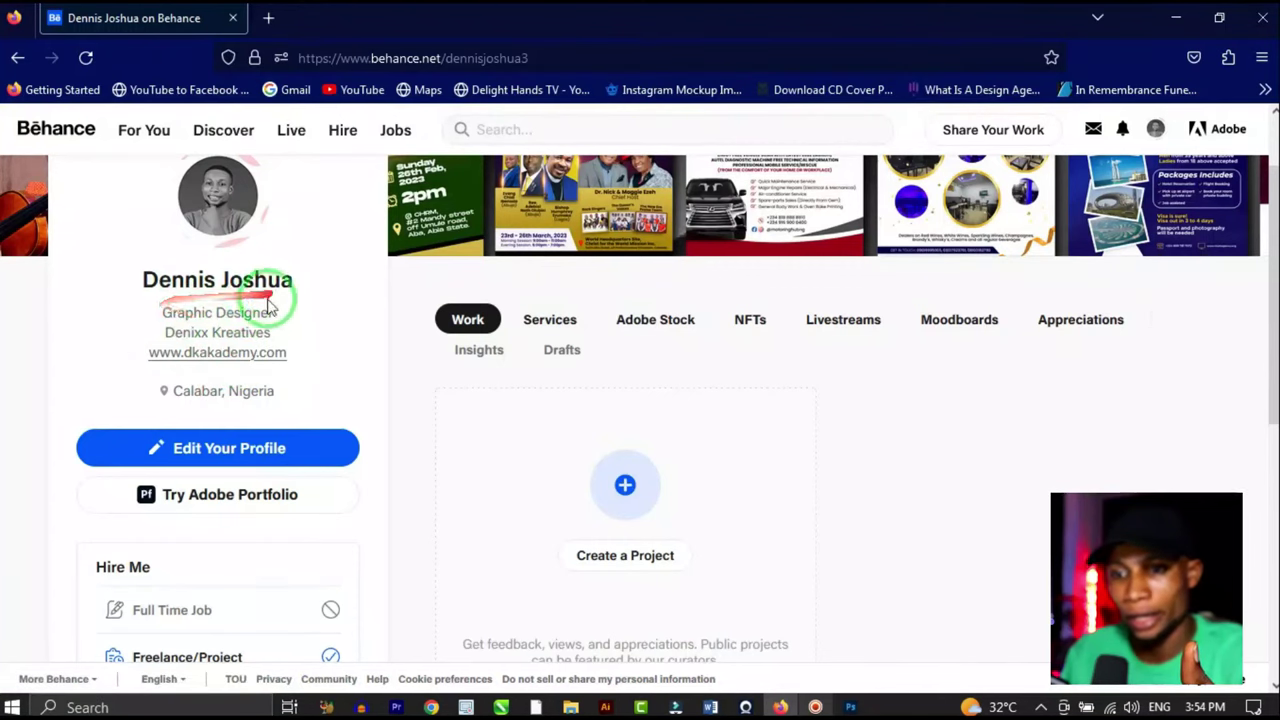
pyautogui.scroll(-4, 212, 345)
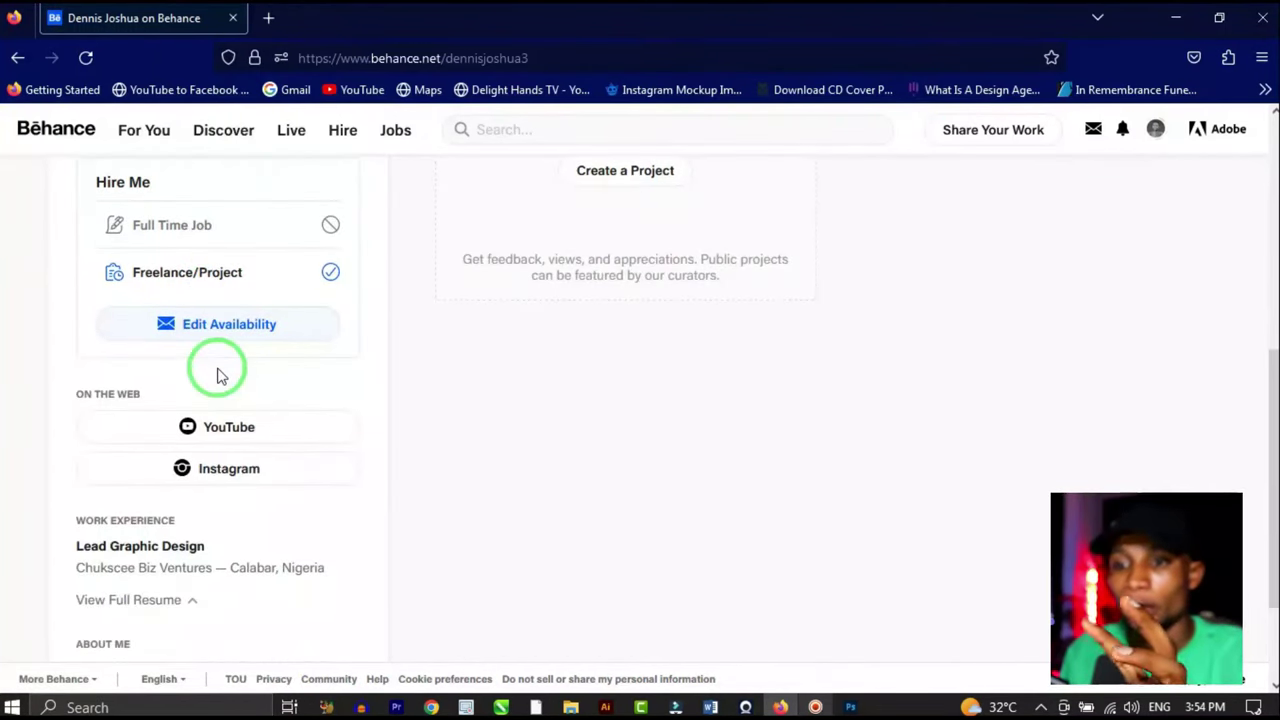
pyautogui.scroll(-2, 217, 380)
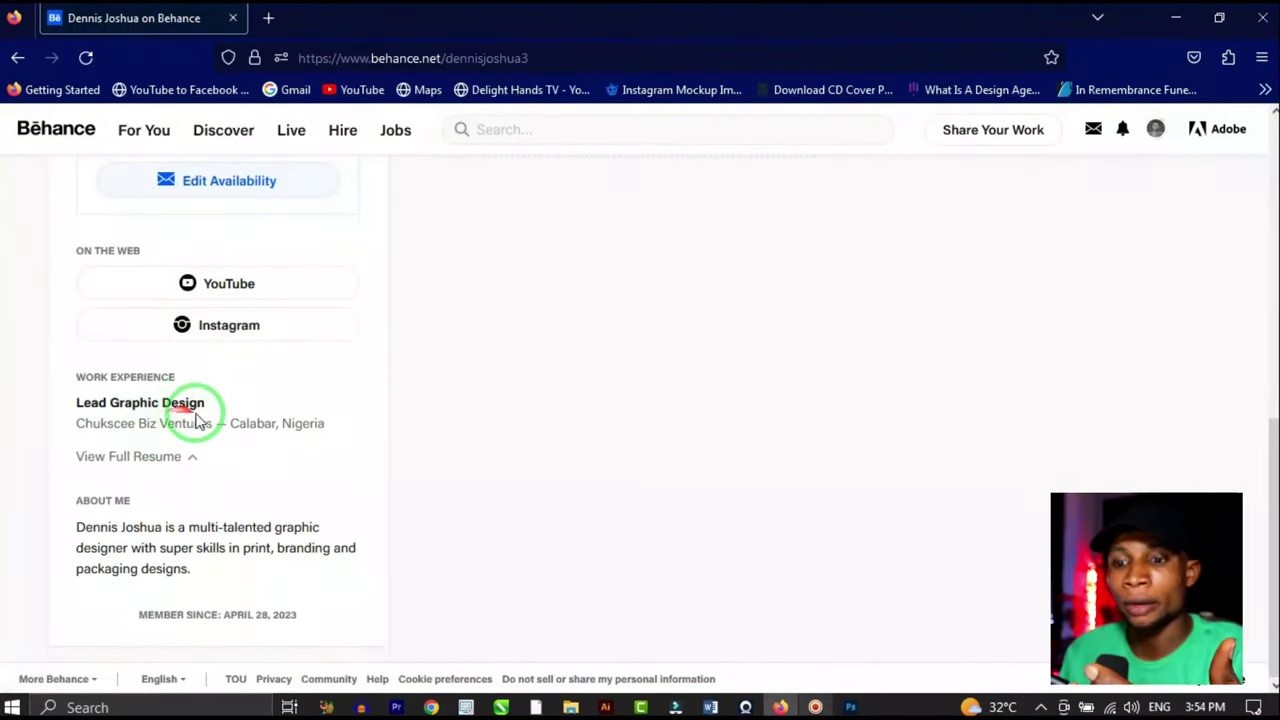
# Step: Open the full resume from the profile, dismiss the print dialog, and read through the biography, work experience and skills
pyautogui.click(143, 458)
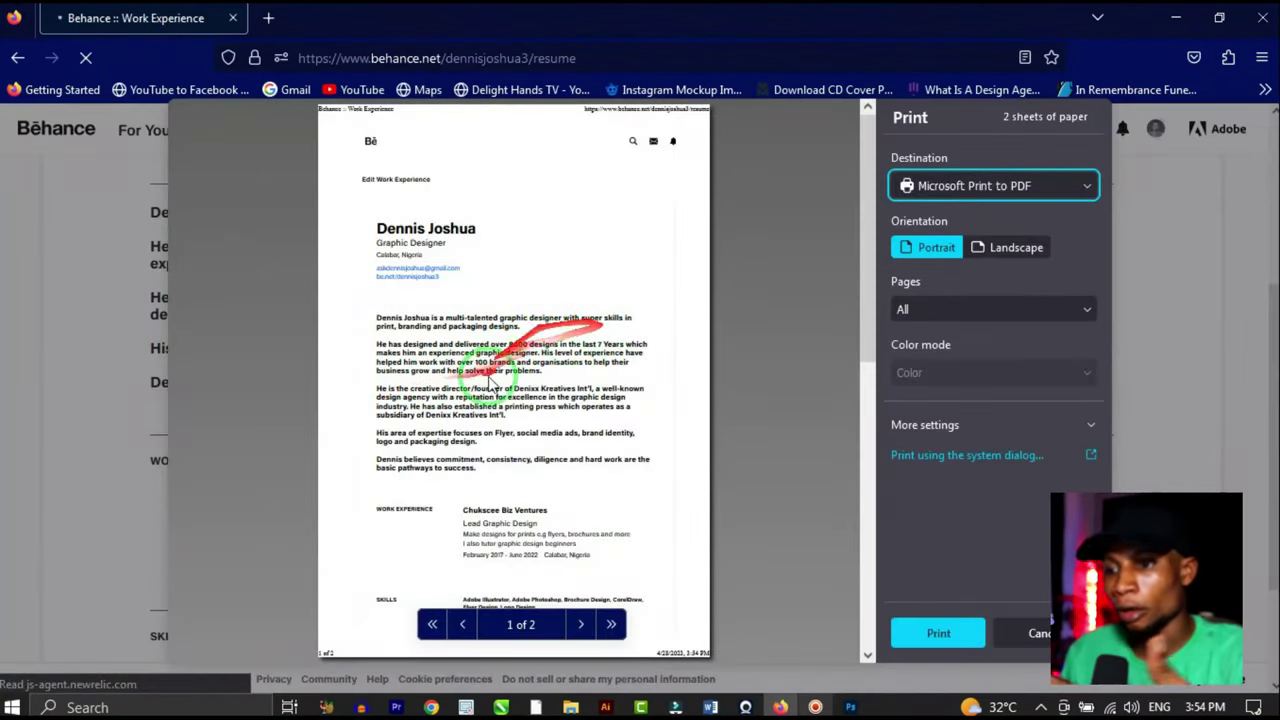
pyautogui.click(1040, 634)
pyautogui.scroll(-1, 425, 400)
pyautogui.scroll(-2, 425, 400)
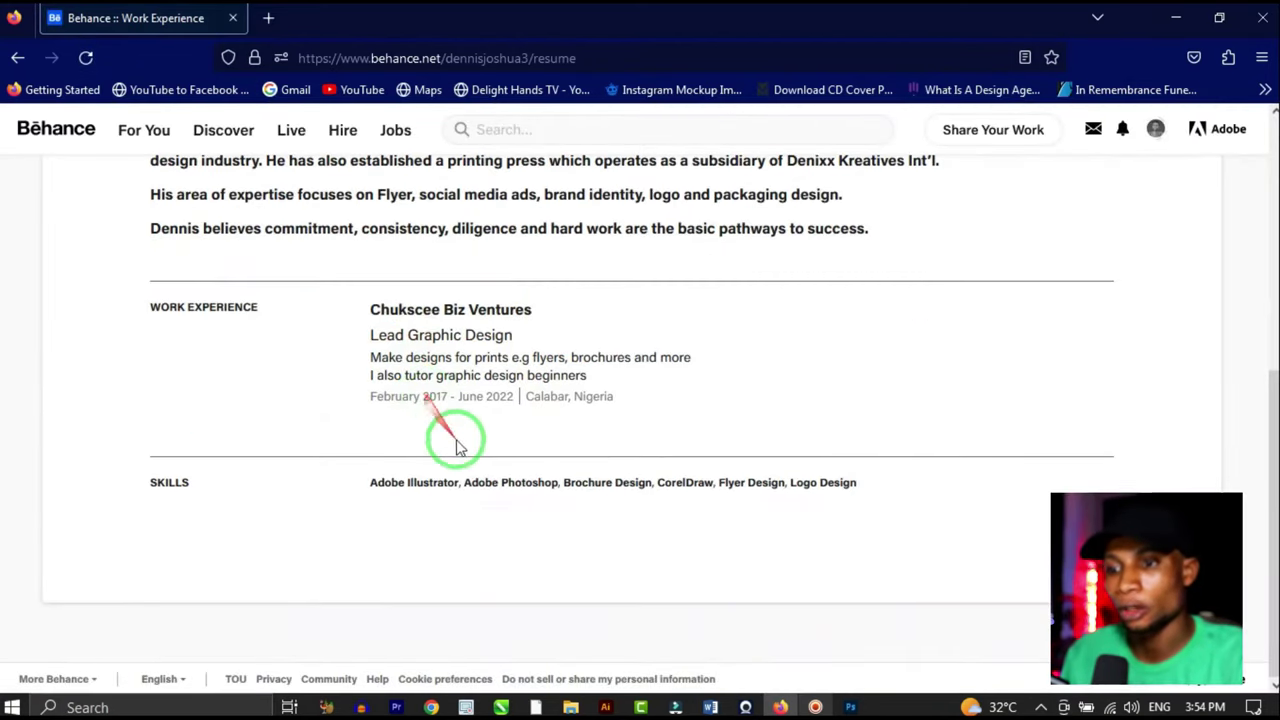
pyautogui.scroll(5, 380, 483)
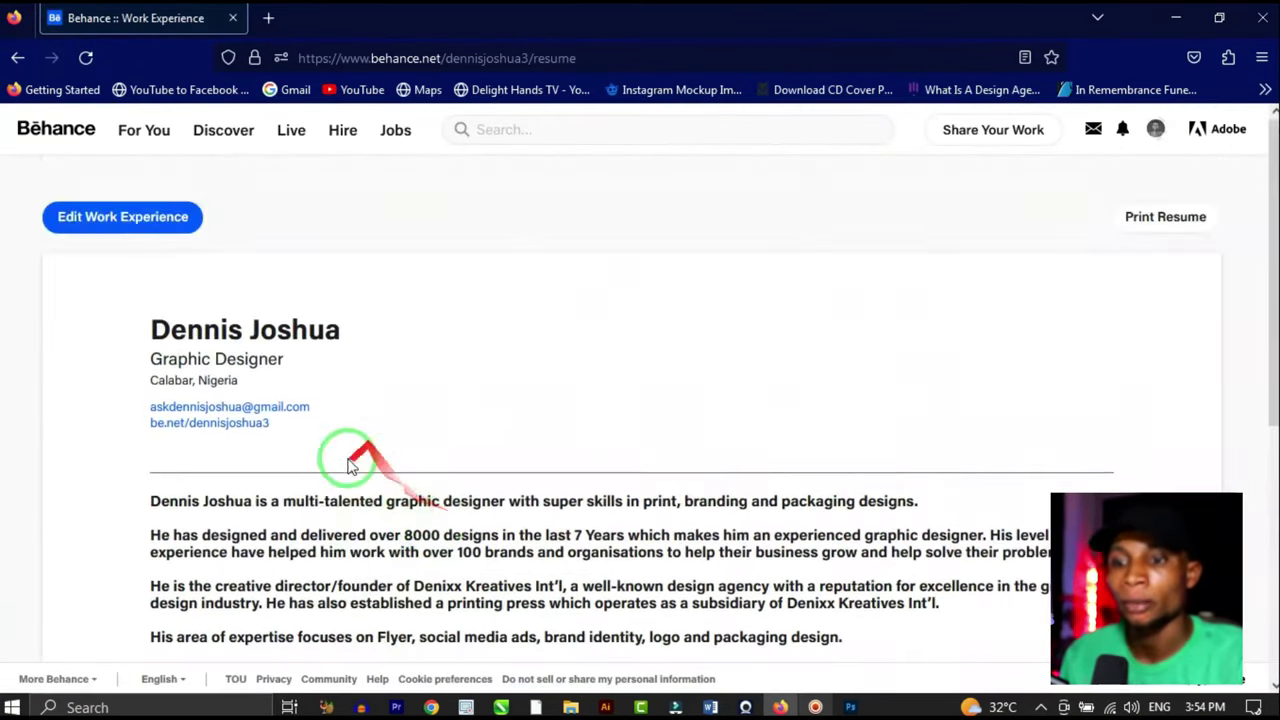
pyautogui.scroll(-4, 345, 460)
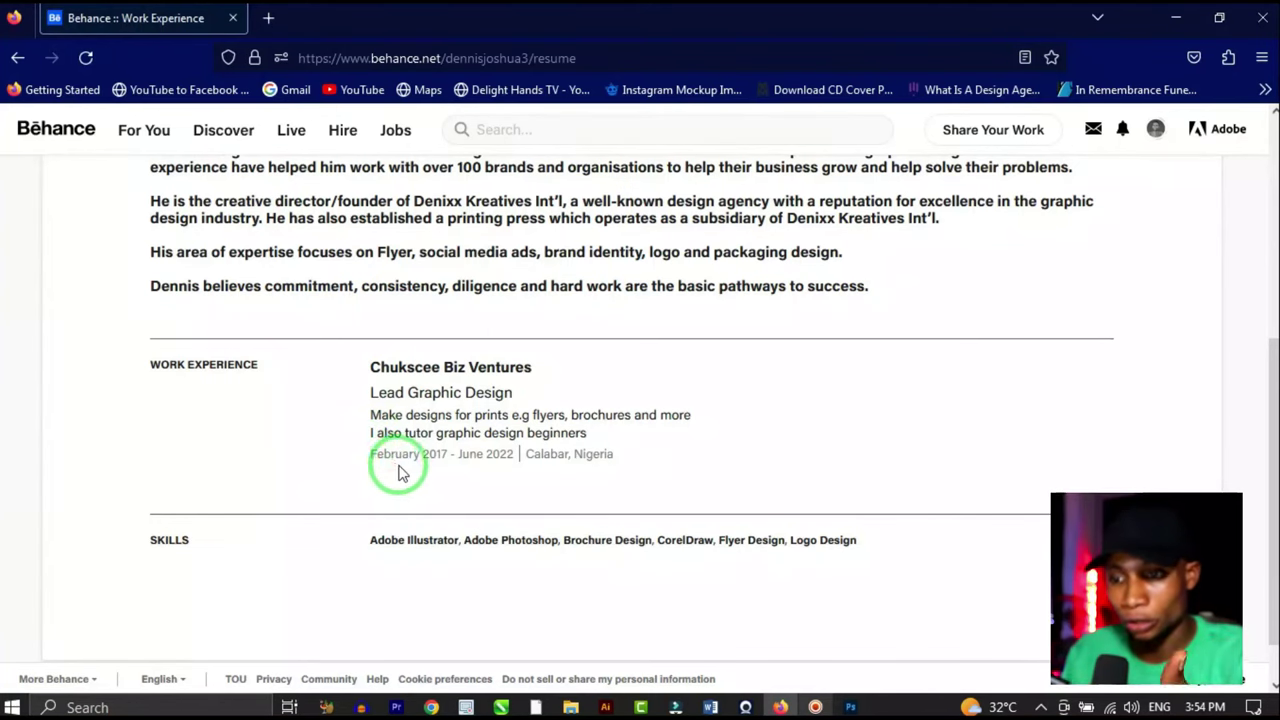
pyautogui.scroll(3, 486, 370)
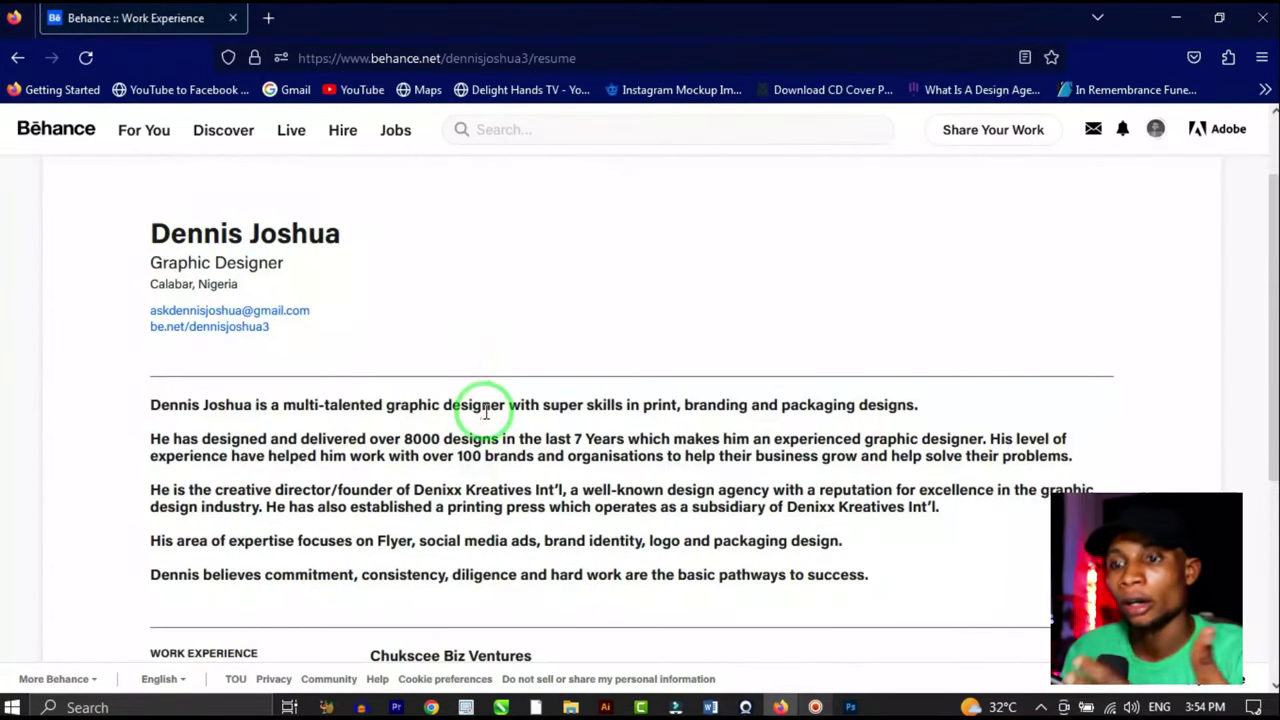
pyautogui.scroll(-3, 482, 408)
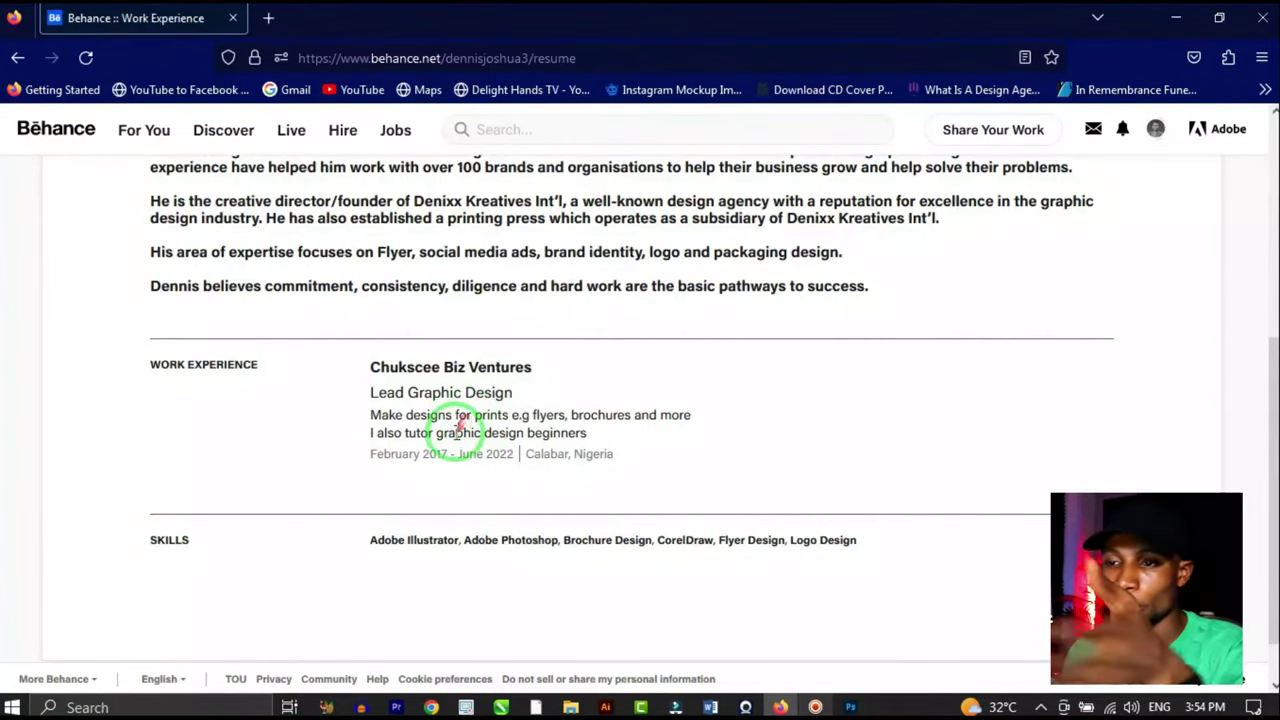
pyautogui.scroll(4, 470, 428)
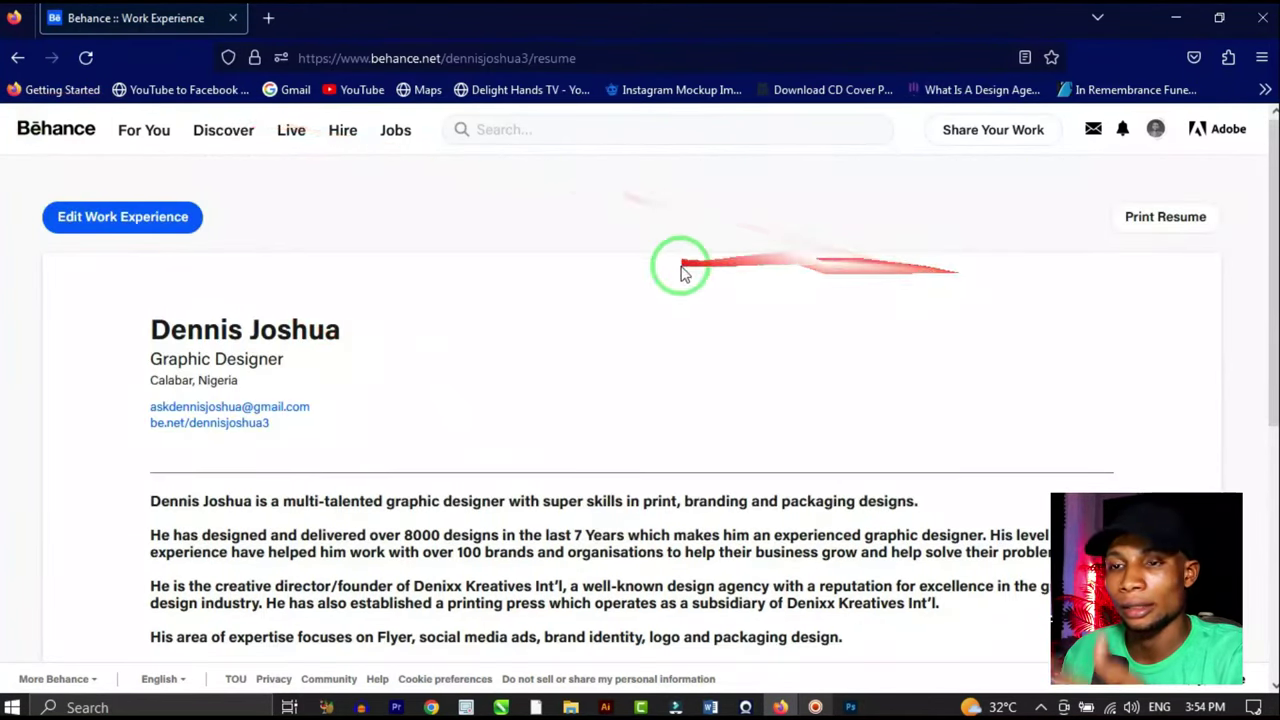
# Step: Go back from the resume to the profile page and view its Services section
pyautogui.click(17, 57)
pyautogui.scroll(4, 640, 418)
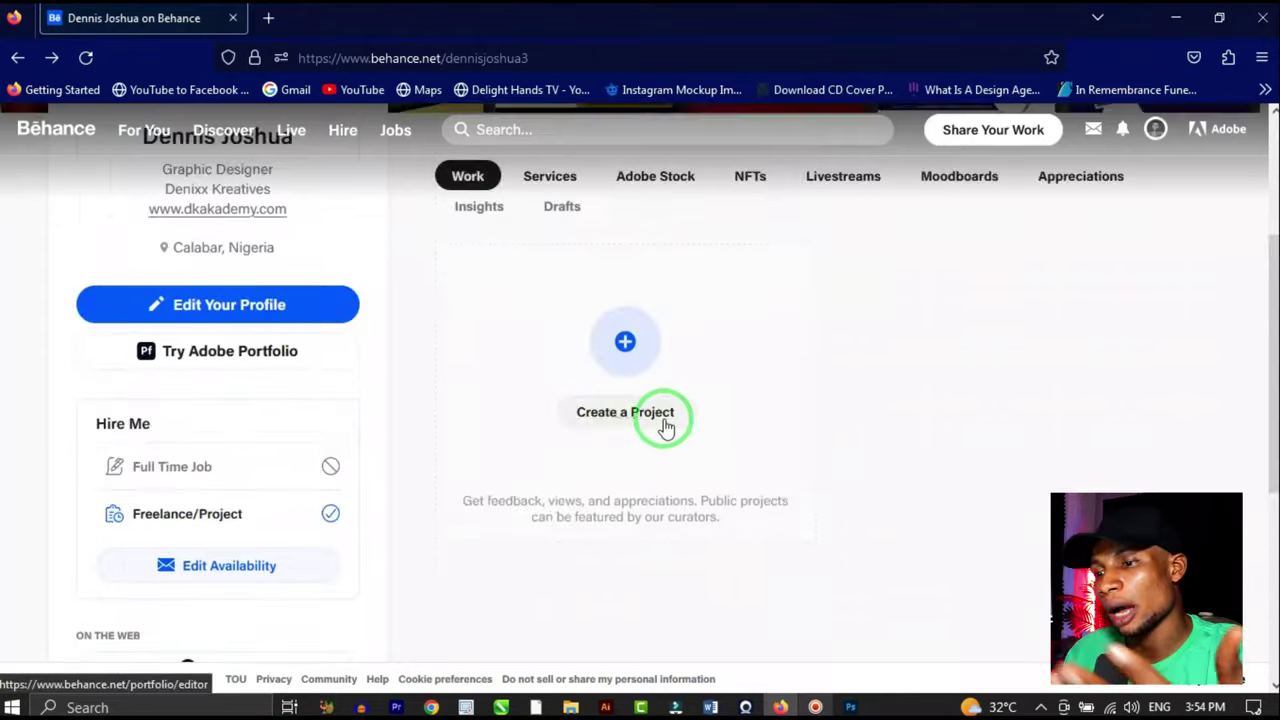
pyautogui.scroll(3, 666, 427)
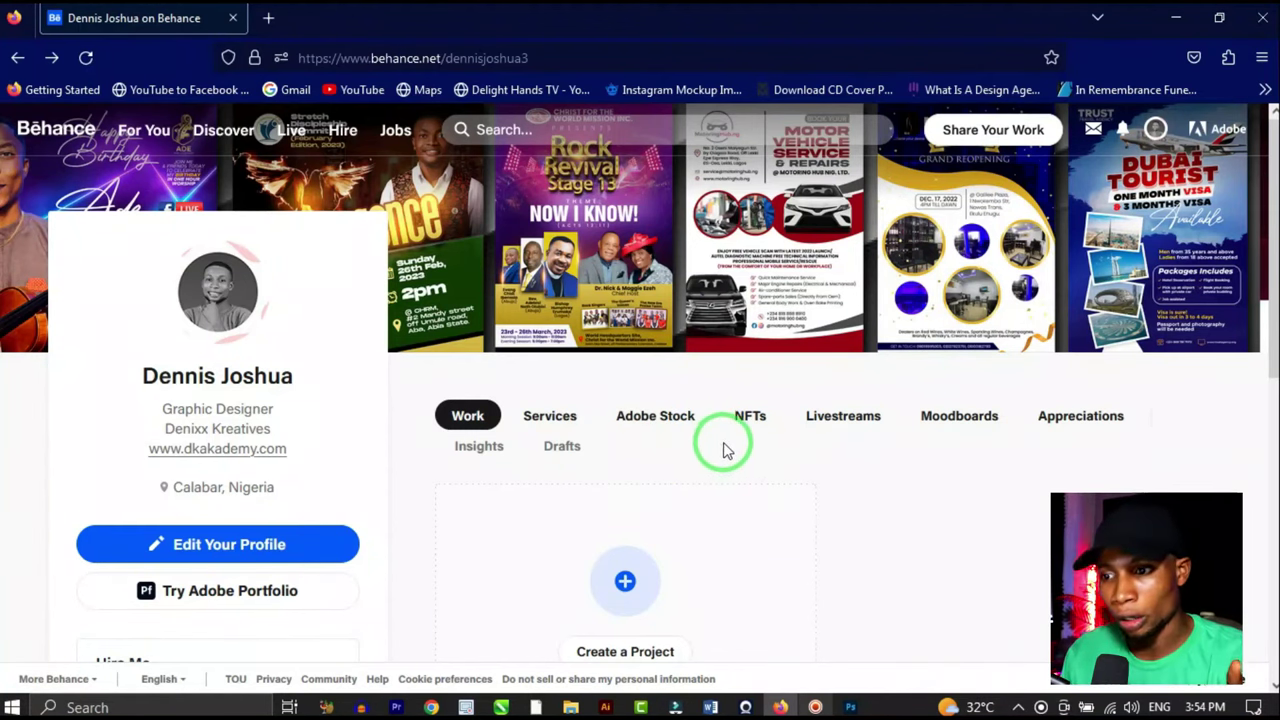
pyautogui.click(527, 423)
pyautogui.scroll(-3, 646, 434)
pyautogui.scroll(2, 673, 447)
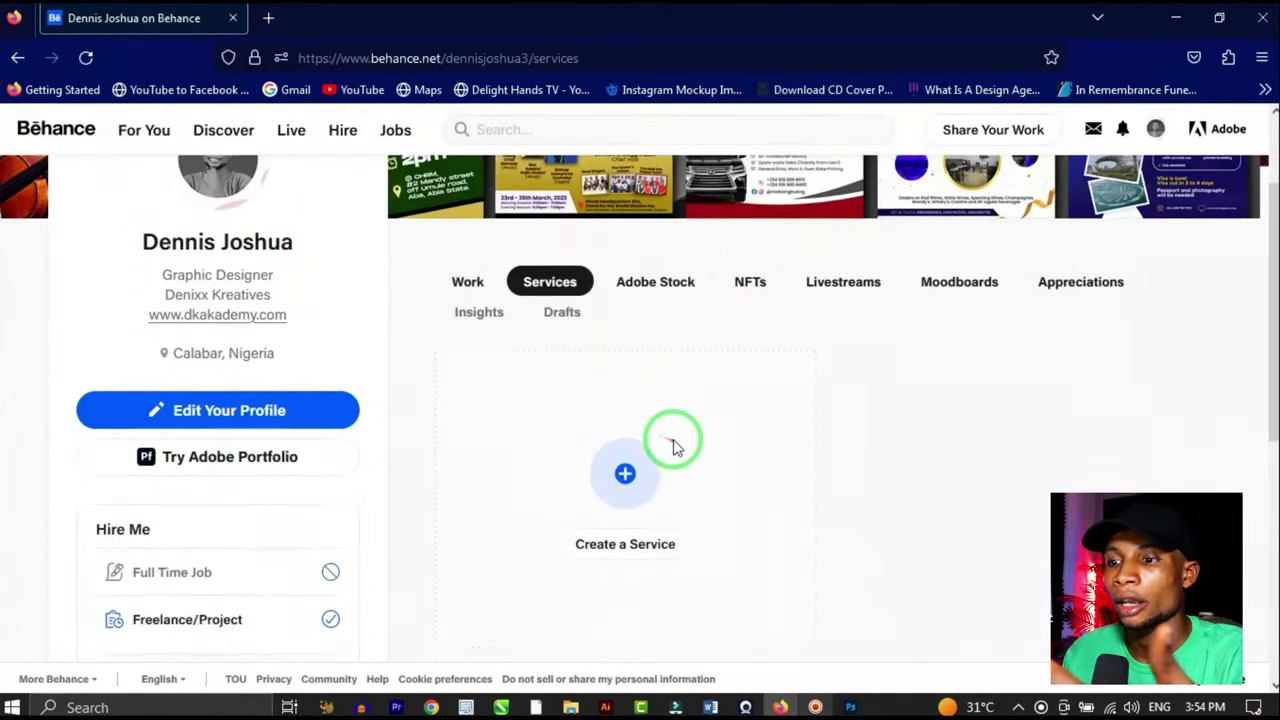
pyautogui.scroll(1, 673, 447)
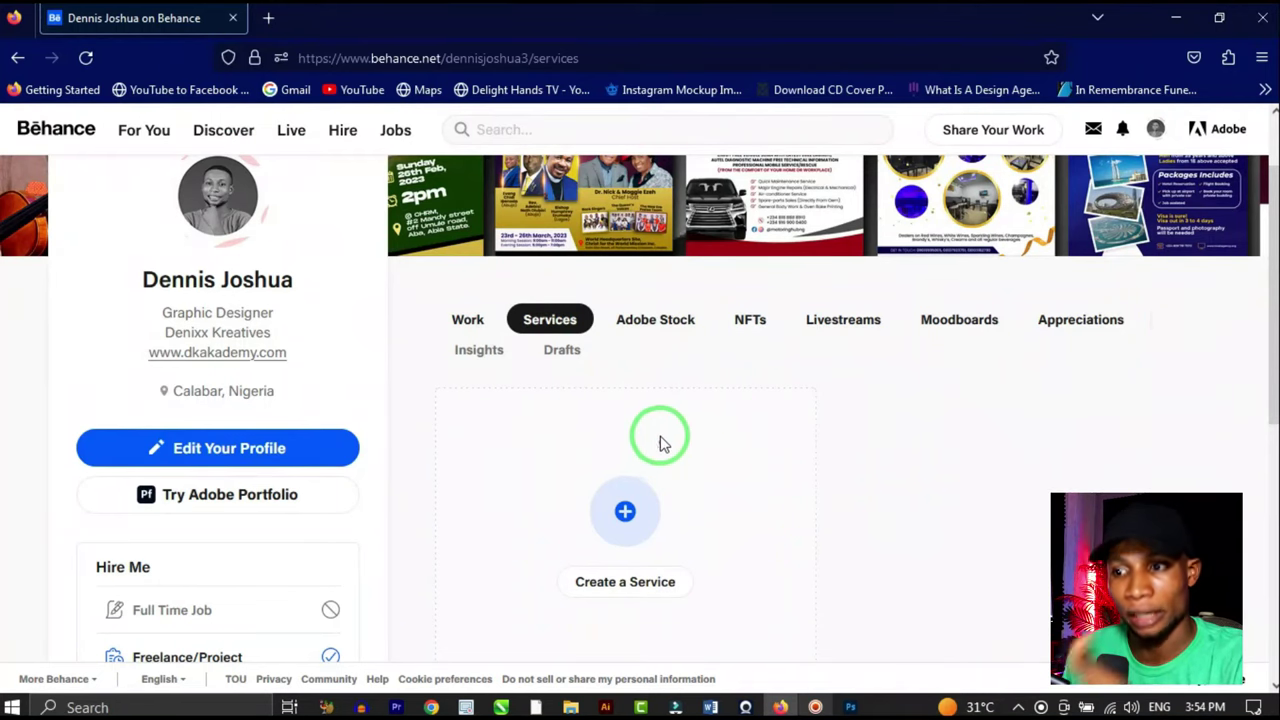
# Step: View the Adobe Stock, NFTs, Livestreams and Moodboards sections of the profile in turn
pyautogui.click(663, 318)
pyautogui.click(757, 328)
pyautogui.click(855, 328)
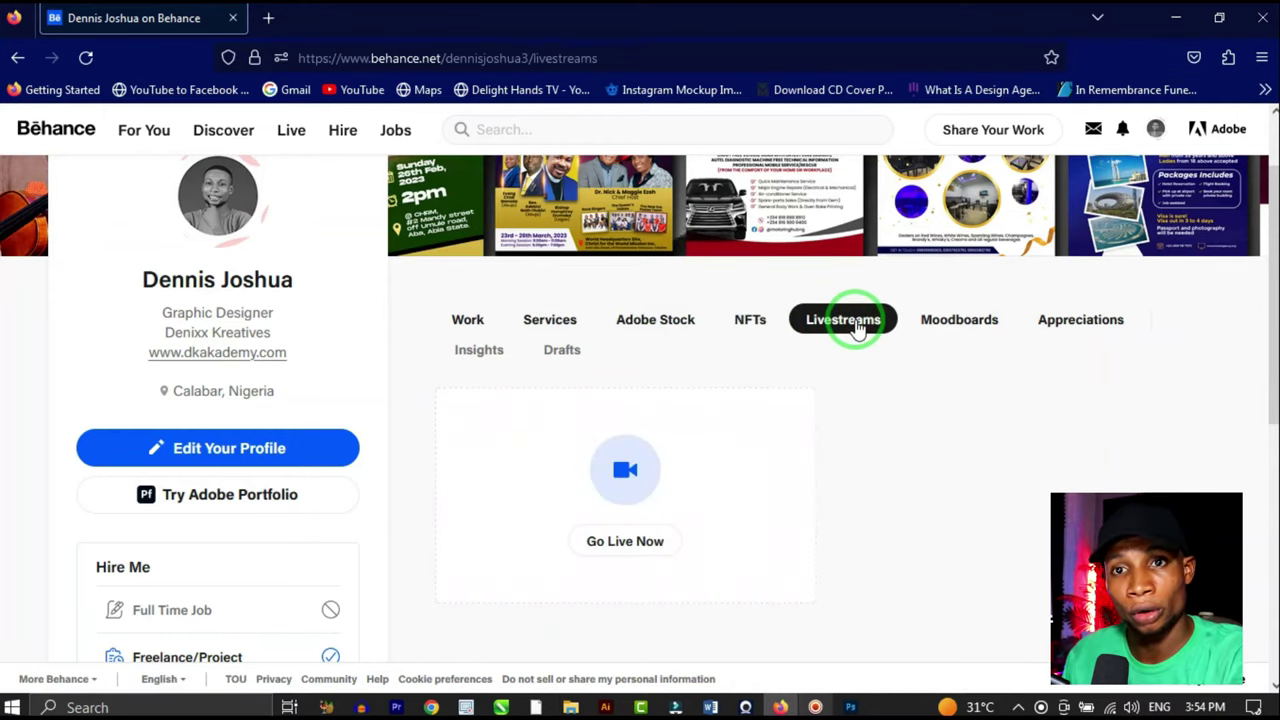
pyautogui.click(957, 318)
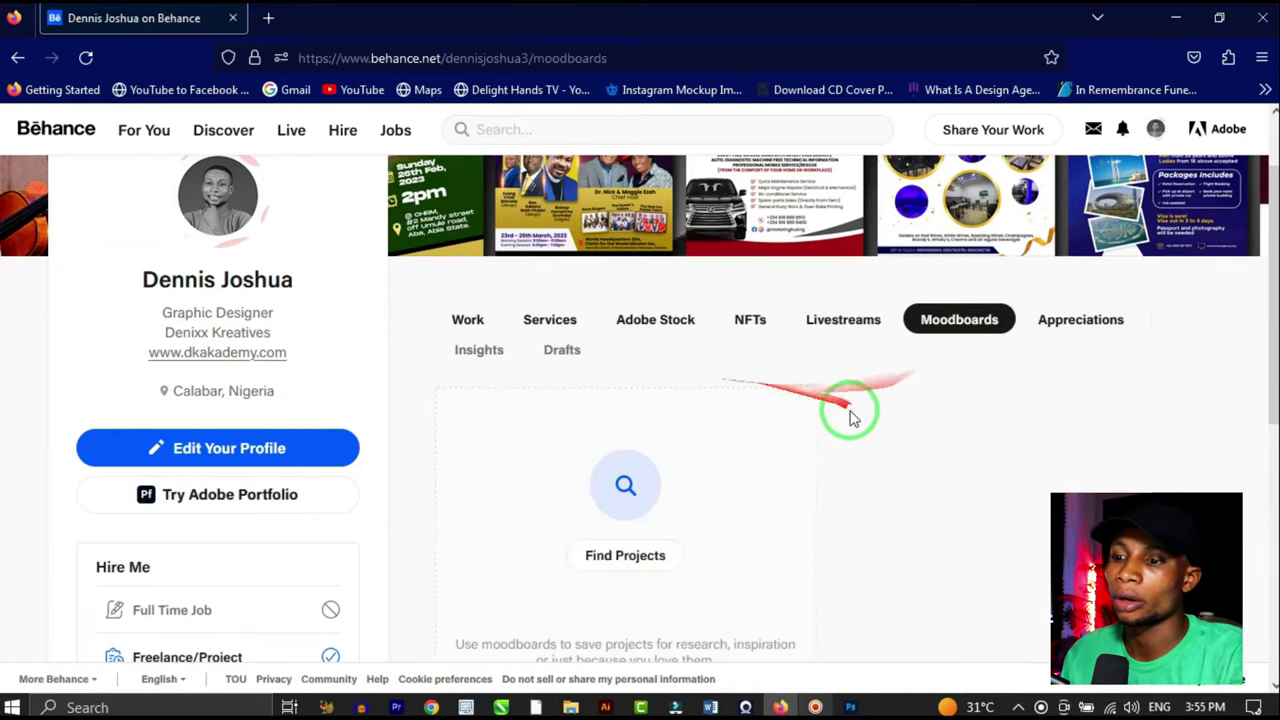
pyautogui.scroll(2, 822, 490)
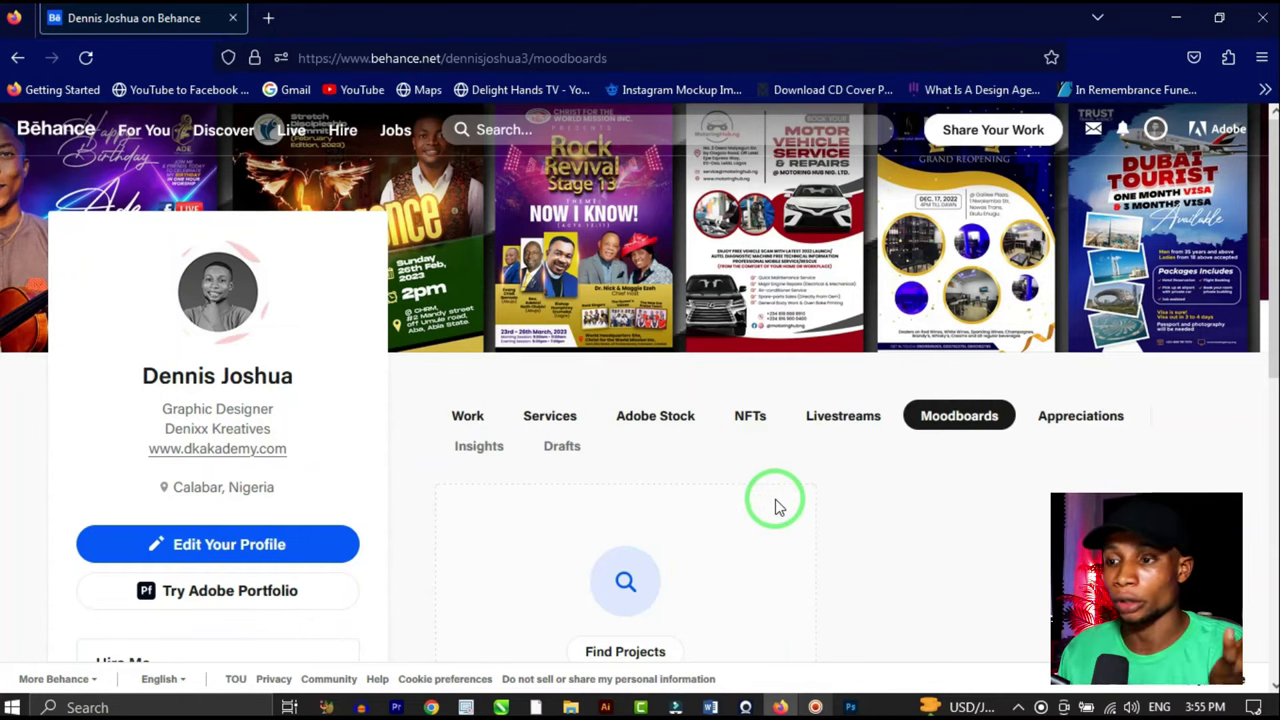
# Step: Open the project search offered in the Moodboards section and browse the recommended projects
pyautogui.scroll(-1, 778, 505)
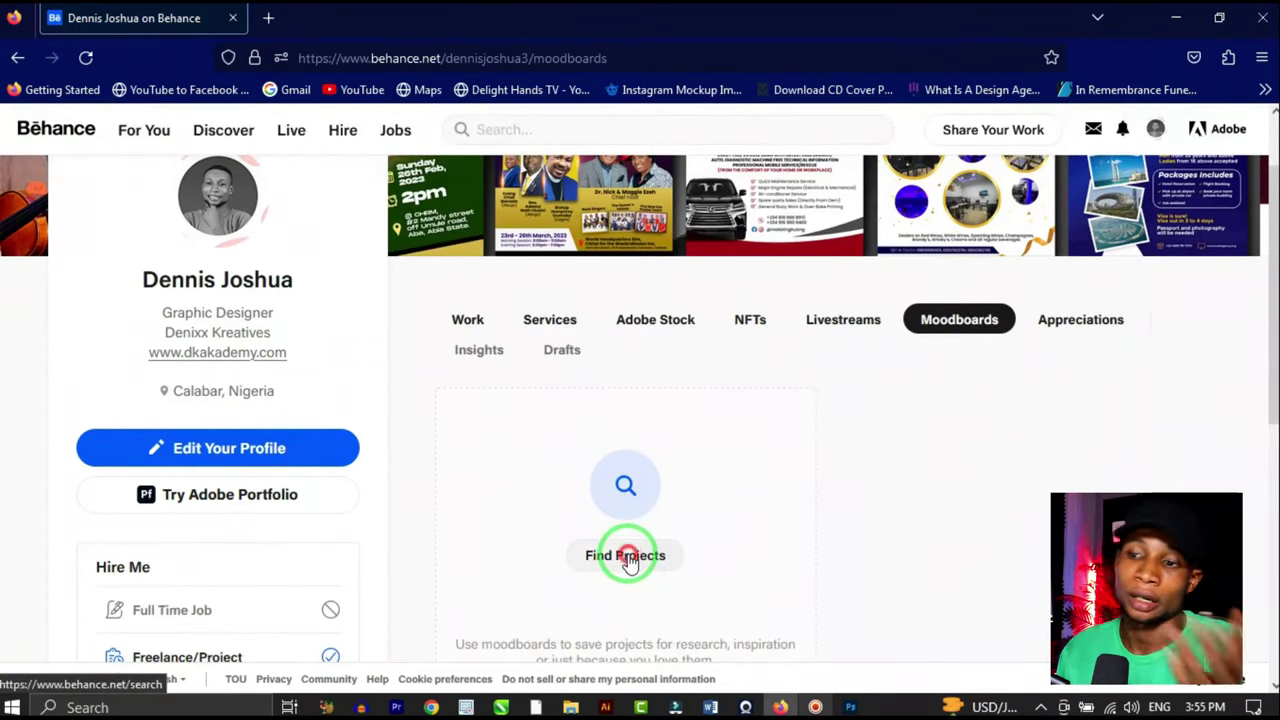
pyautogui.click(627, 558)
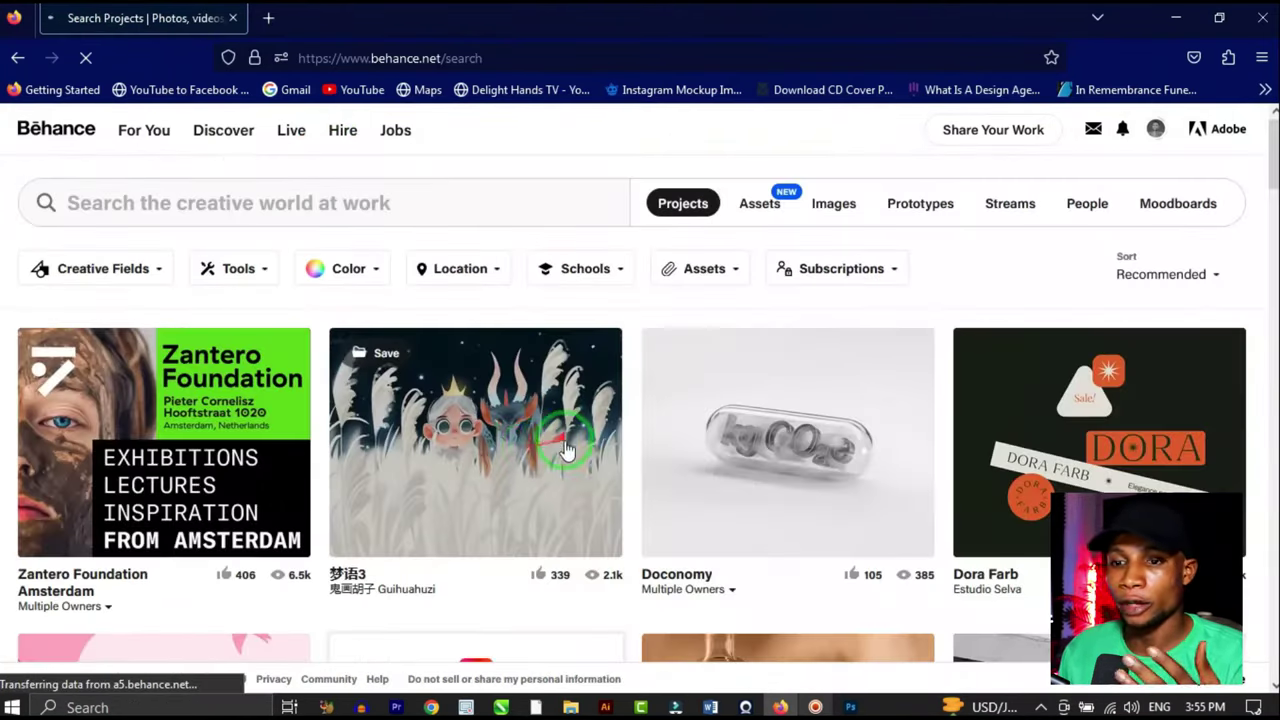
pyautogui.scroll(-5, 571, 451)
pyautogui.scroll(-5, 656, 441)
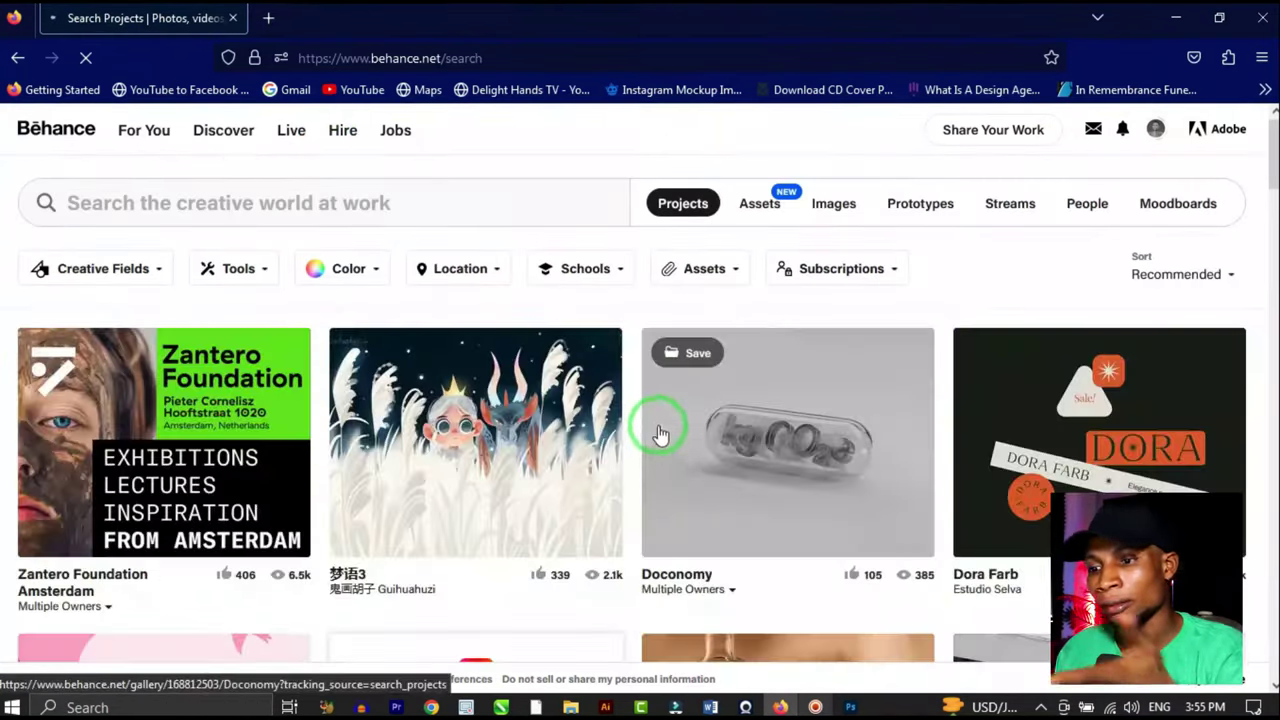
pyautogui.scroll(-5, 643, 465)
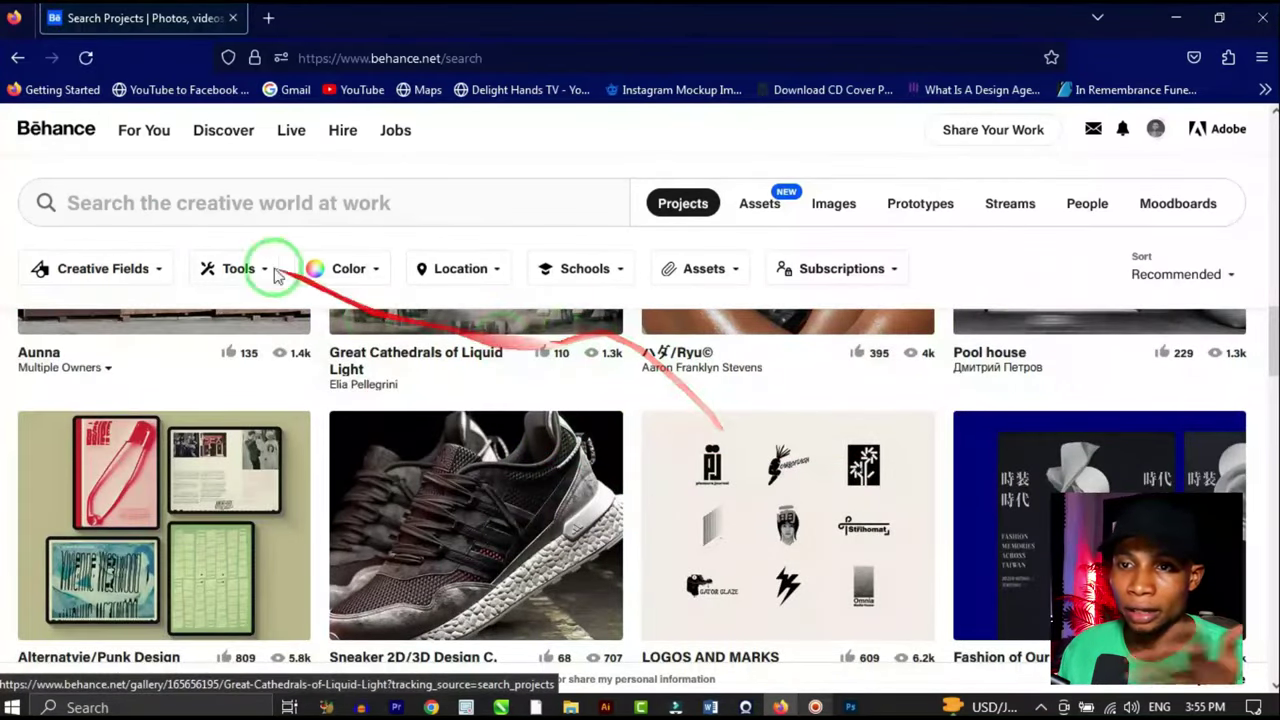
# Step: Go back to the profile page and view its Appreciations section
pyautogui.click(17, 57)
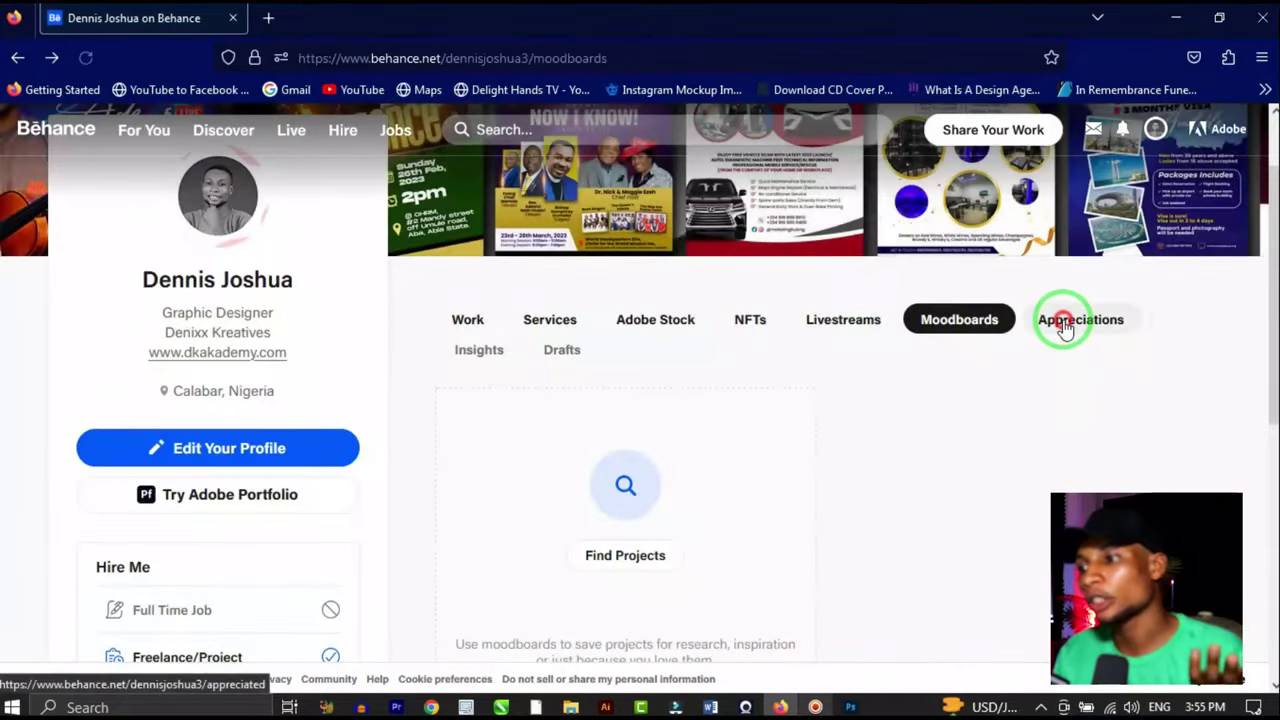
pyautogui.click(1064, 327)
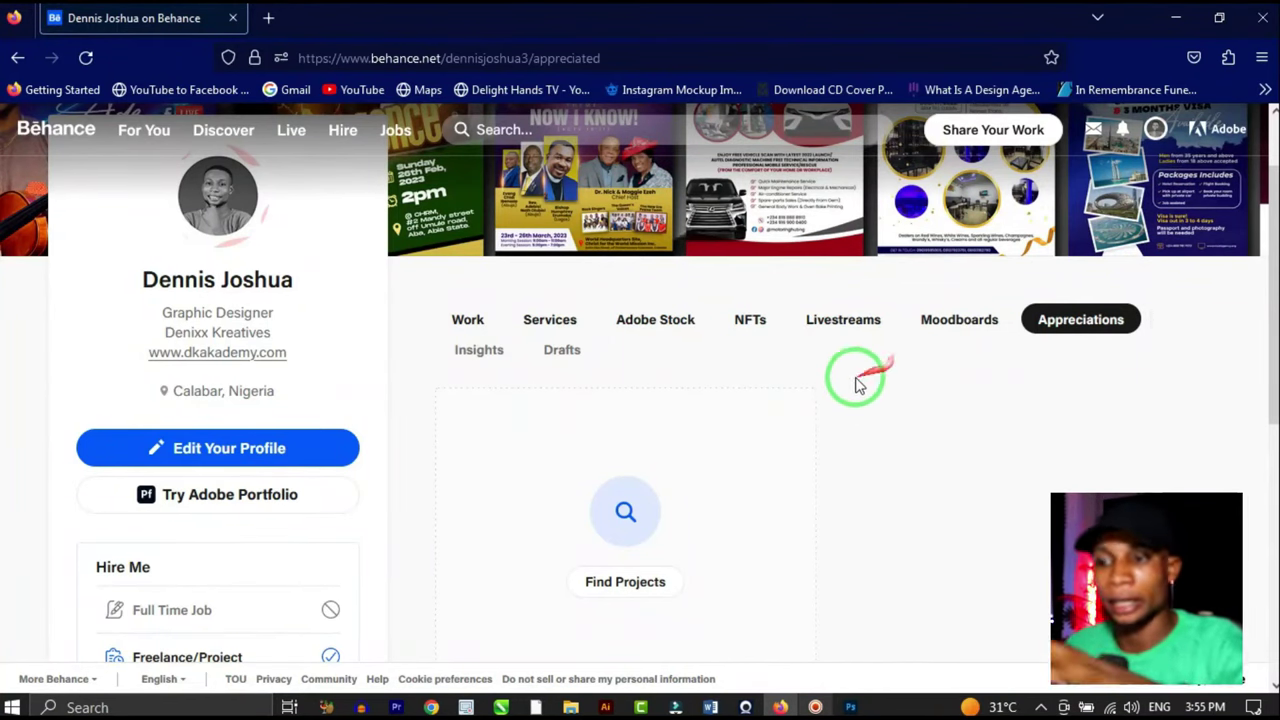
# Step: Start a new project from the profile's Work section and look over the available content types
pyautogui.click(476, 317)
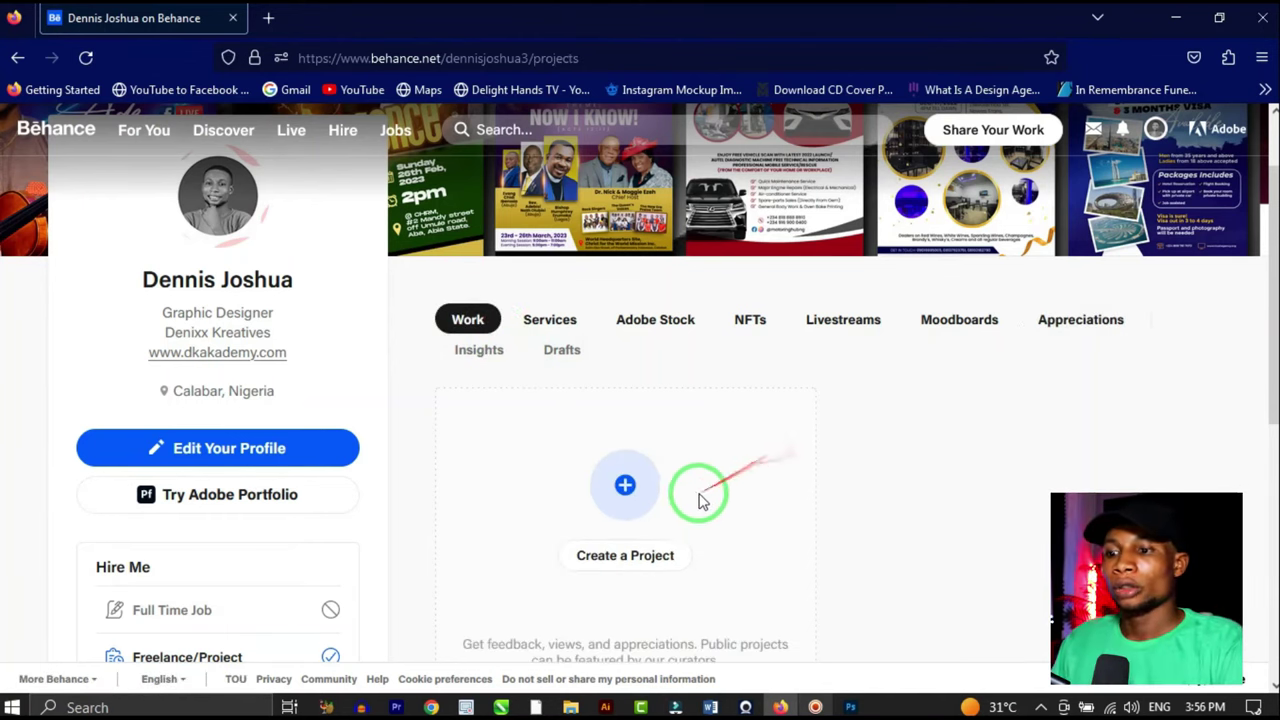
pyautogui.click(633, 558)
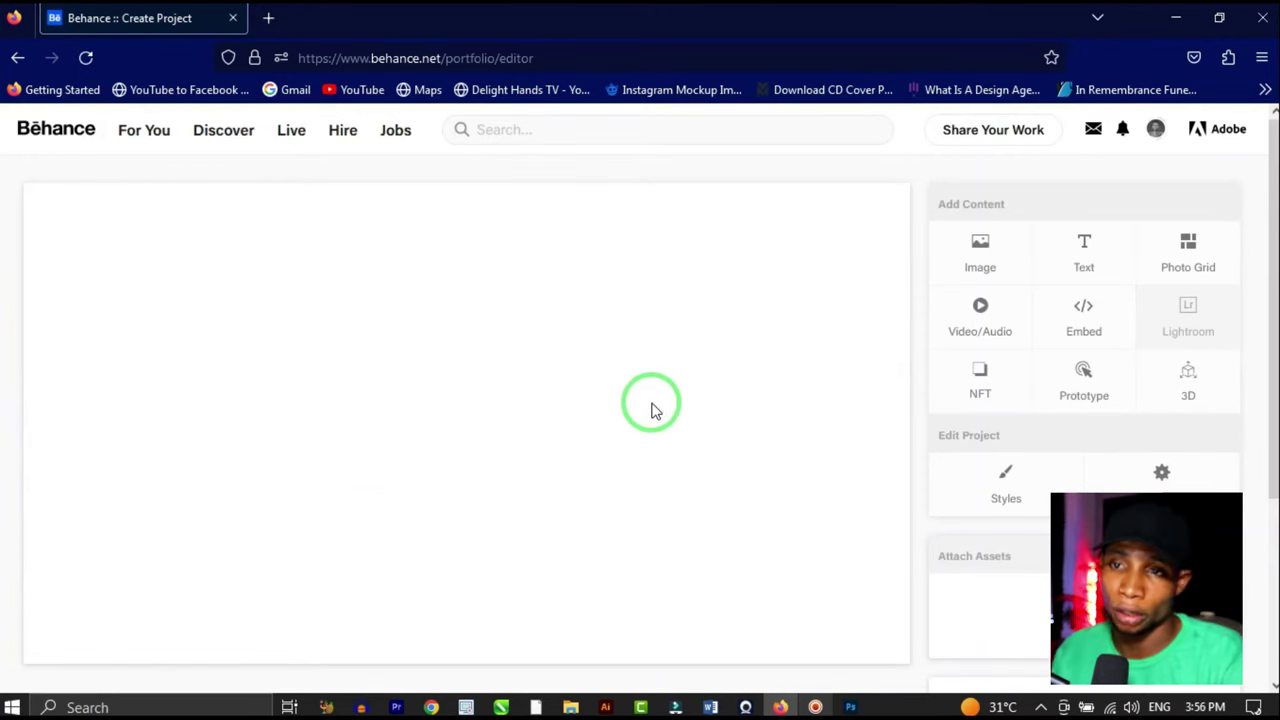
pyautogui.scroll(-3, 591, 449)
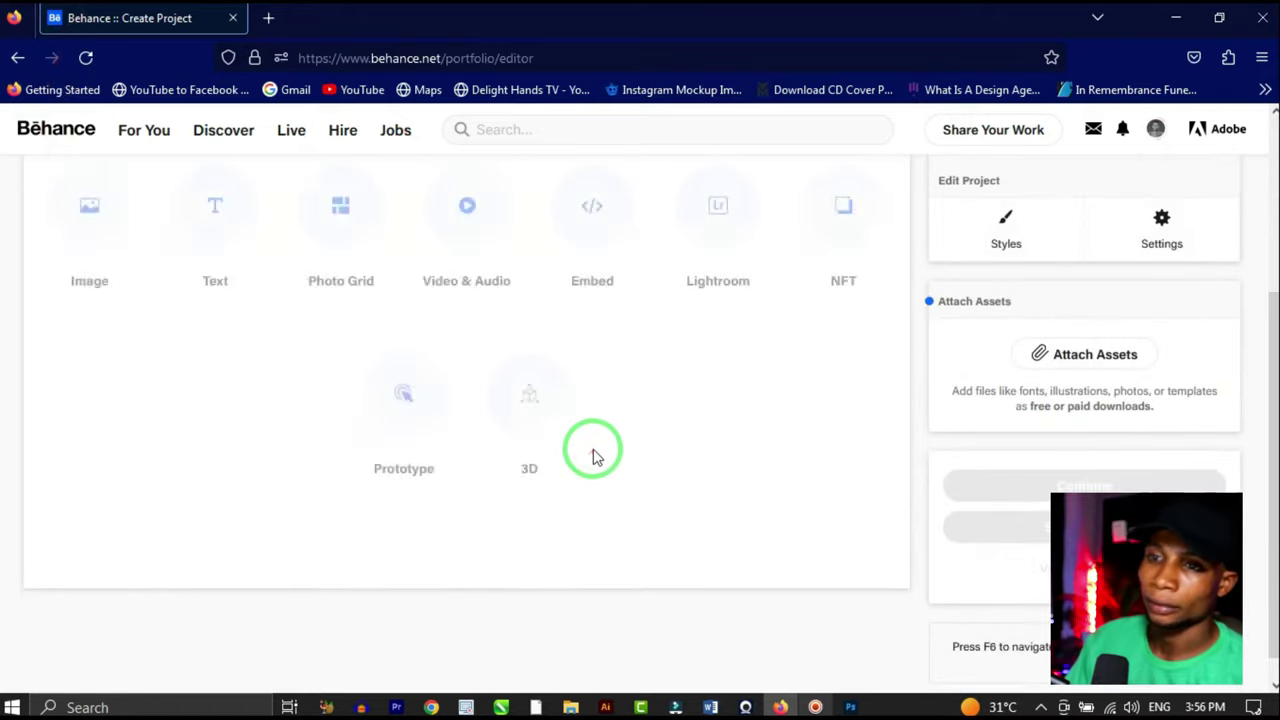
pyautogui.scroll(2, 598, 470)
pyautogui.scroll(1, 597, 470)
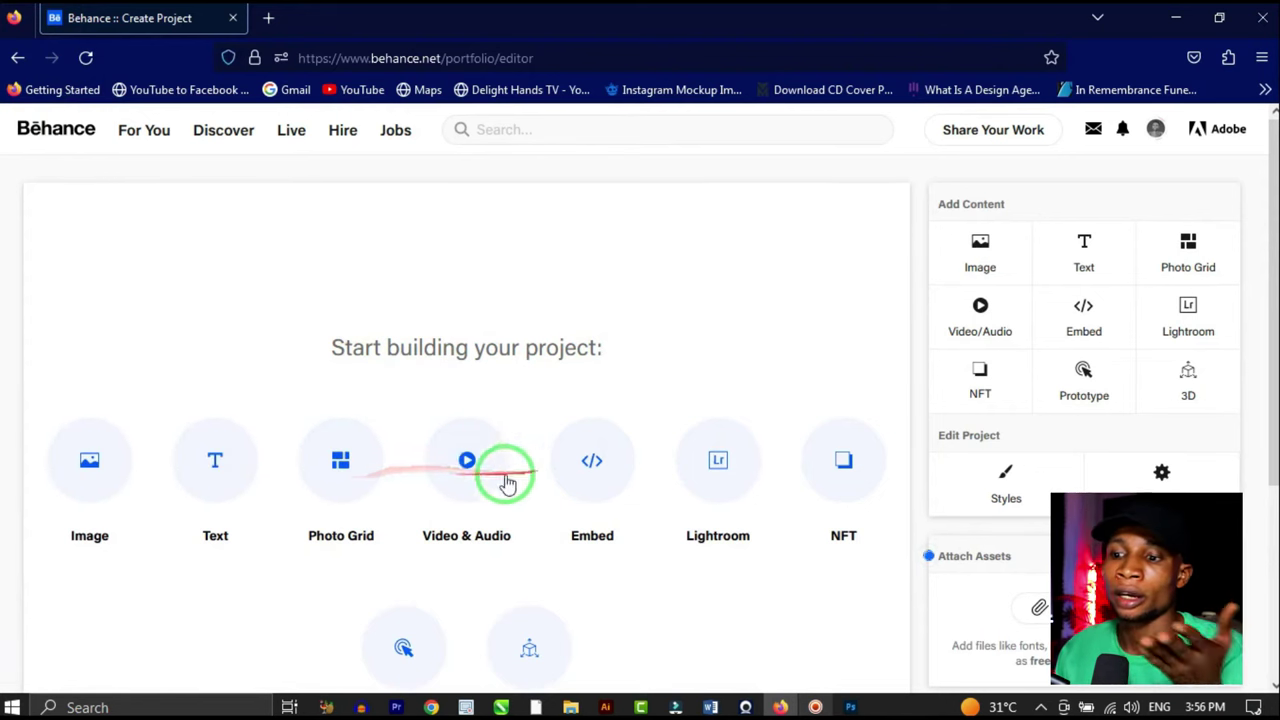
# Step: Add the images JAYHOOD BRANDING-01 and JAYHOOD BRANDING-05 from the PROJECT folder to the project
pyautogui.click(115, 467)
pyautogui.doubleClick(216, 155)
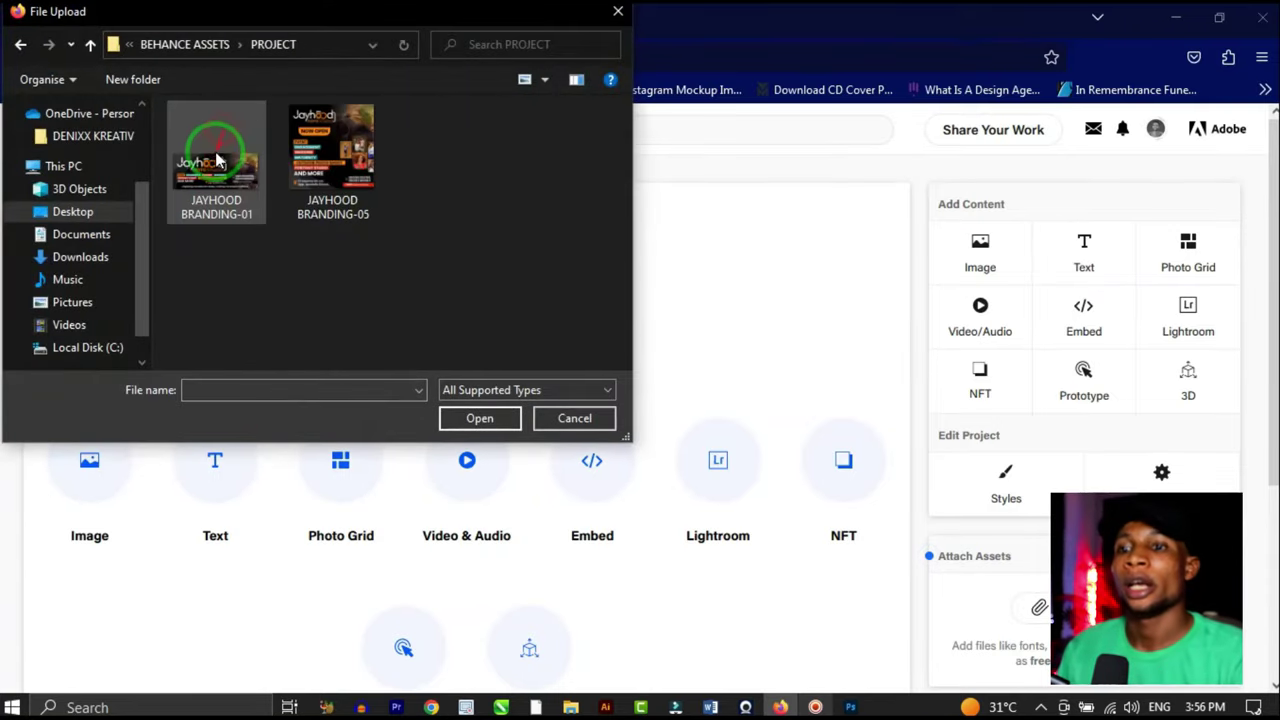
pyautogui.moveTo(200, 277); pyautogui.dragTo(422, 133)
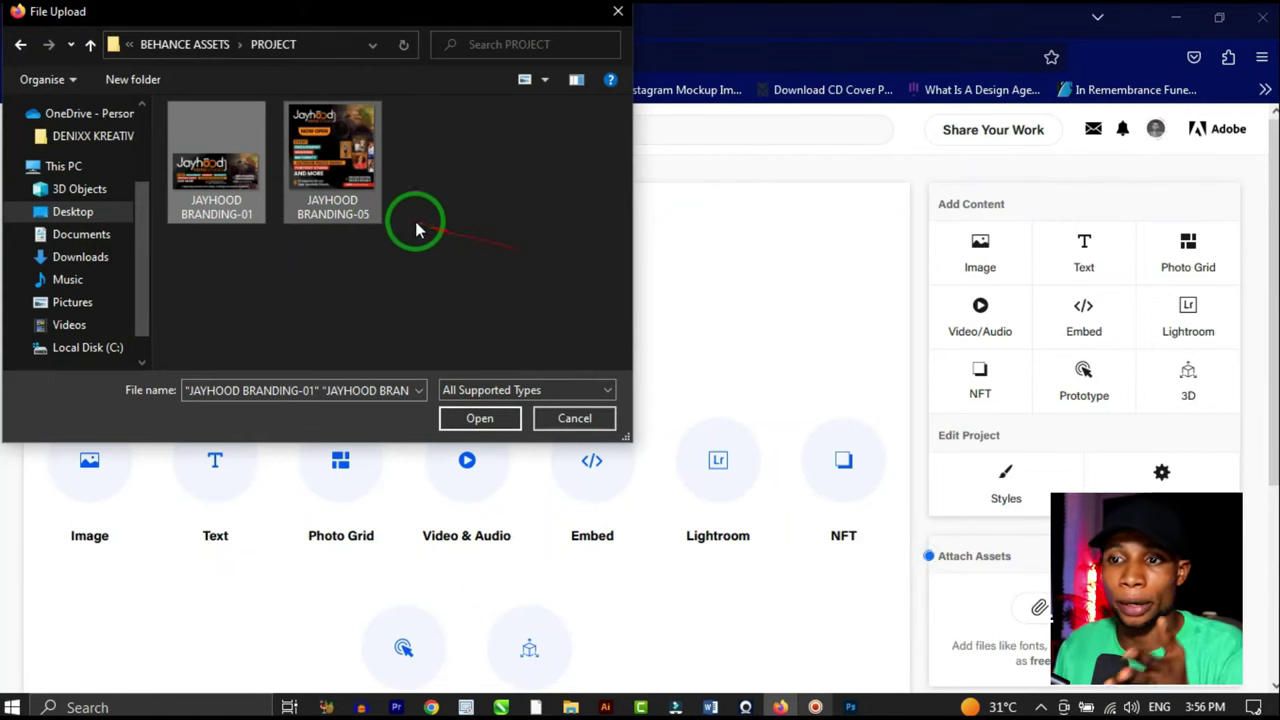
pyautogui.click(478, 418)
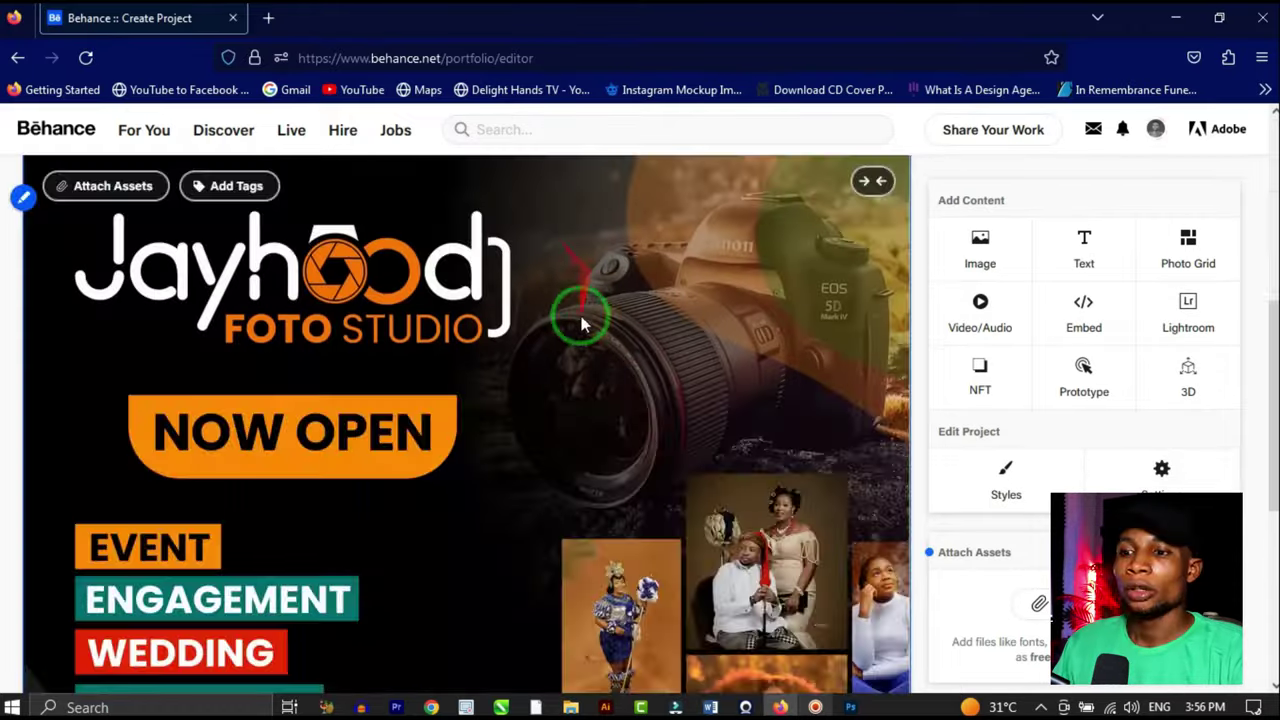
# Step: Examine the two uploaded Jayhood images and the order in which they appear in the project
pyautogui.scroll(-10, 658, 375)
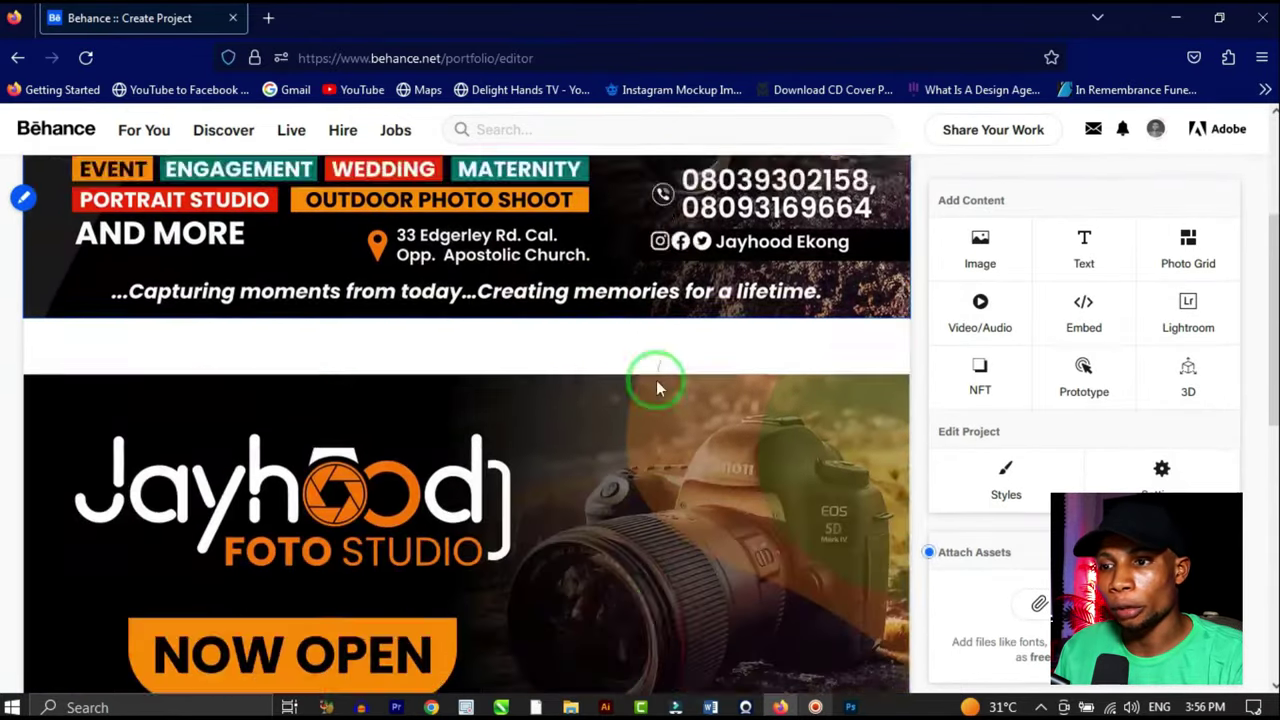
pyautogui.scroll(4, 645, 420)
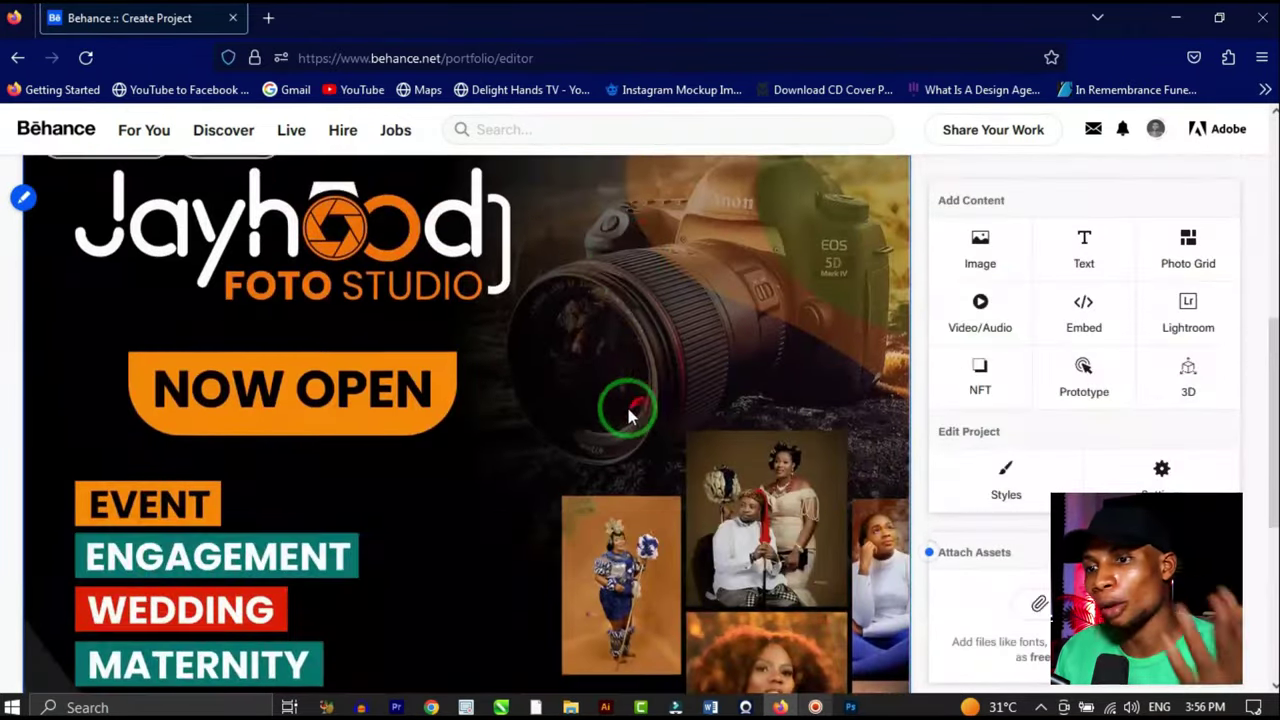
pyautogui.scroll(3, 635, 415)
pyautogui.scroll(4, 621, 445)
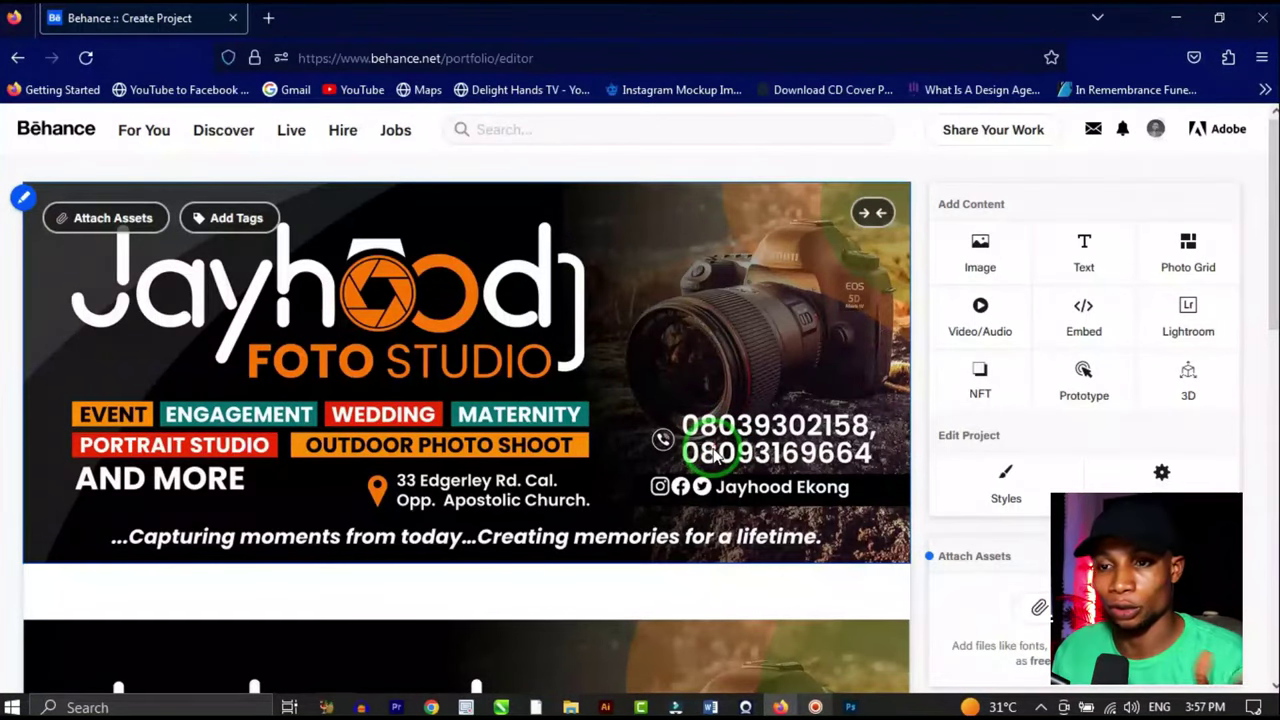
pyautogui.scroll(-5, 700, 420)
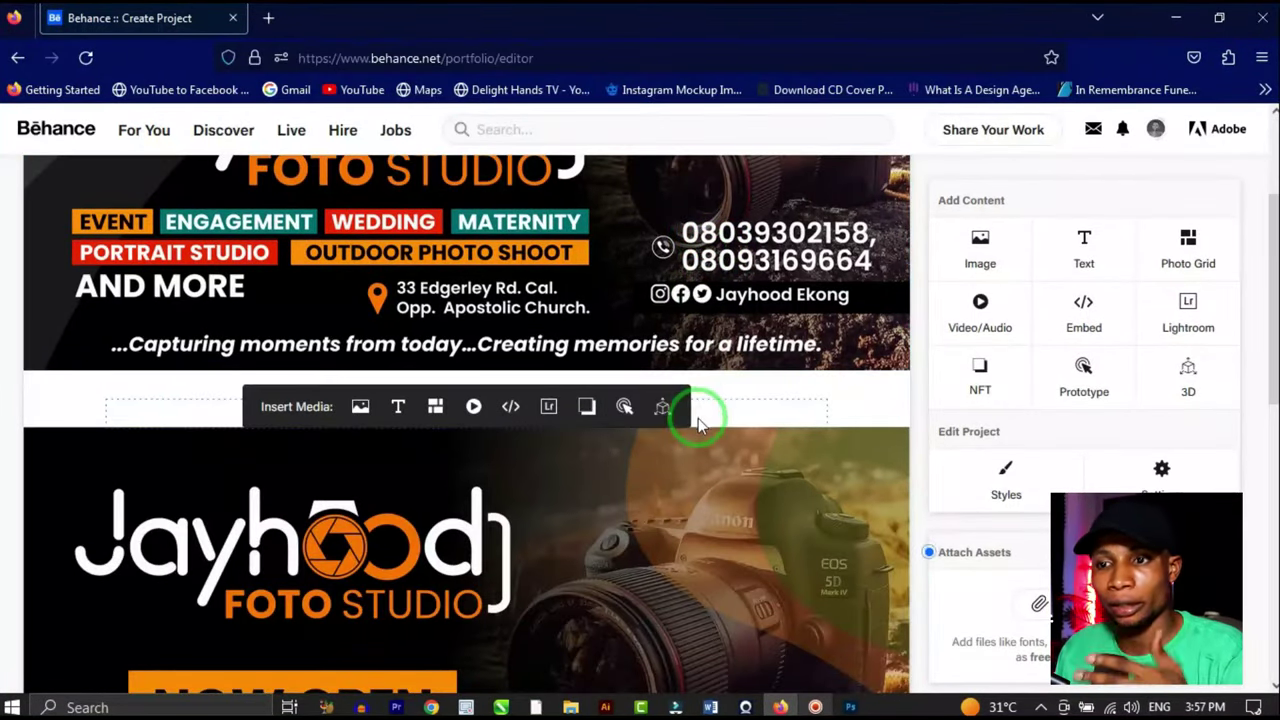
pyautogui.scroll(5, 643, 421)
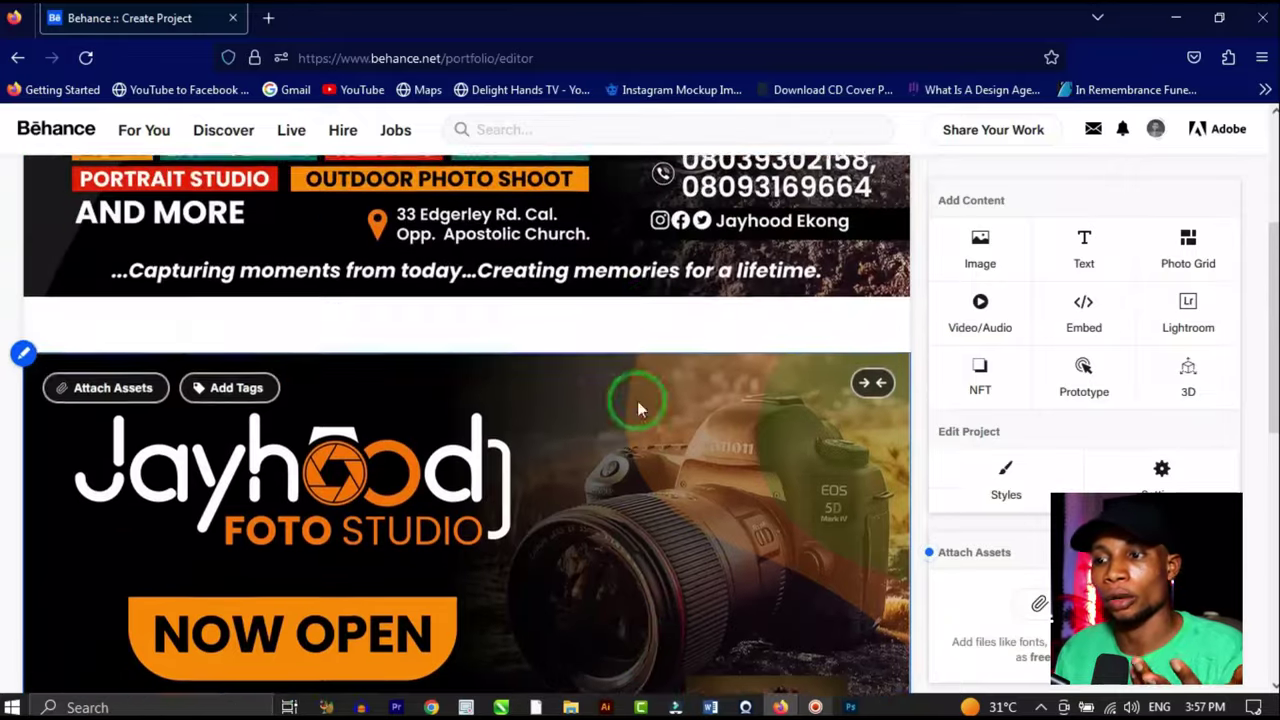
pyautogui.scroll(-6, 670, 315)
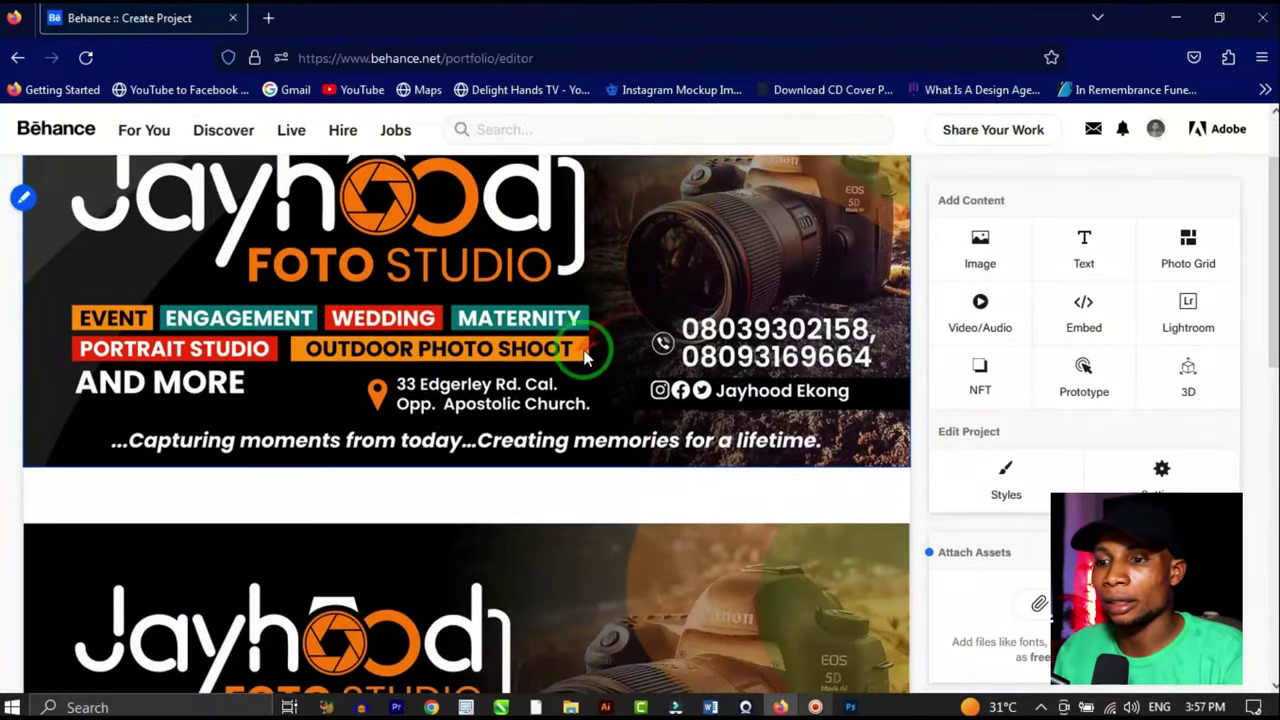
pyautogui.scroll(6, 428, 460)
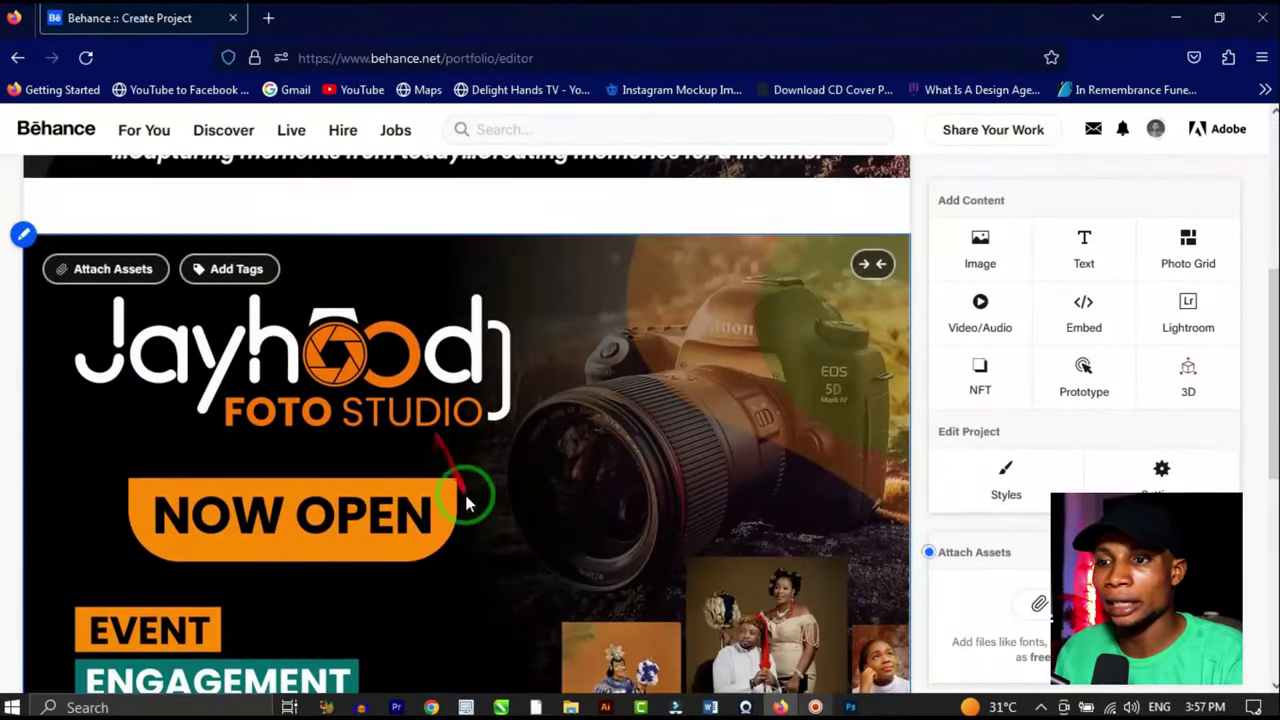
# Step: Try to swap the wide banner and the flyer by moving them directly on the project canvas
pyautogui.moveTo(519, 377); pyautogui.dragTo(510, 620)
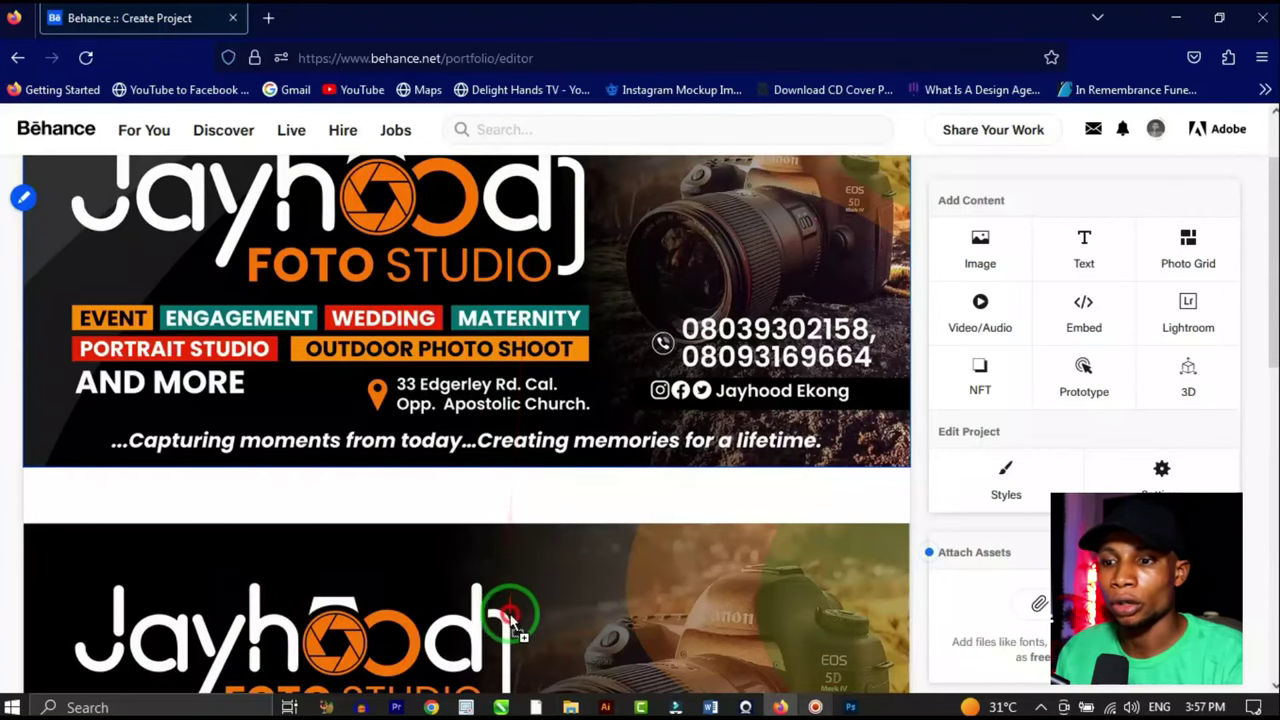
pyautogui.moveTo(531, 398); pyautogui.dragTo(486, 600)
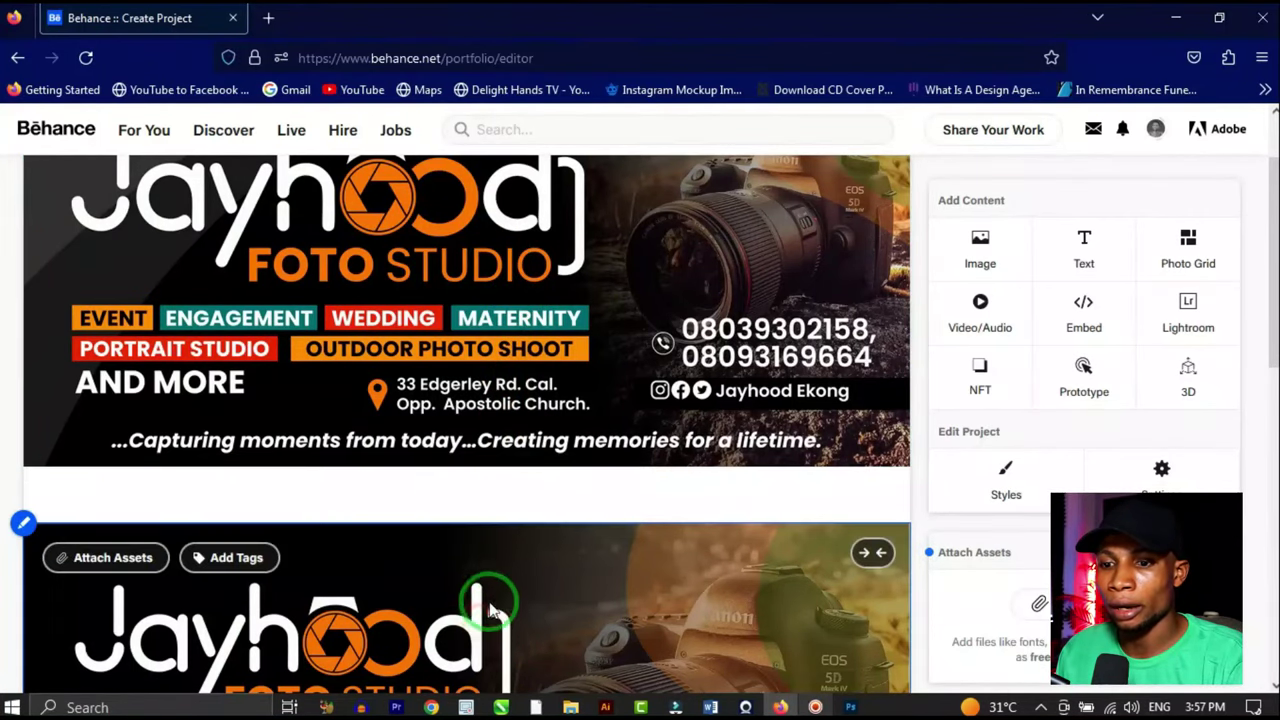
pyautogui.scroll(-2, 540, 530)
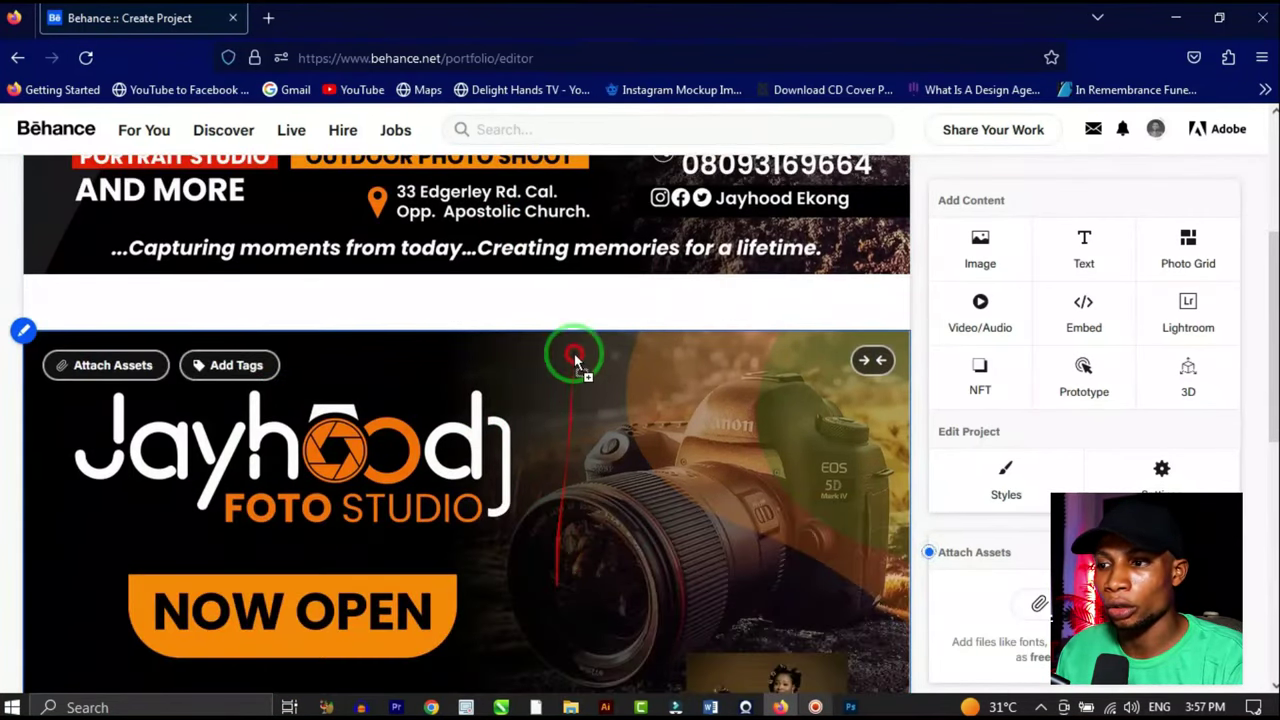
pyautogui.moveTo(575, 360); pyautogui.dragTo(450, 330)
# Step: Reorder the project content so the flyer image comes before the wide banner, and save the new order
pyautogui.click(22, 198)
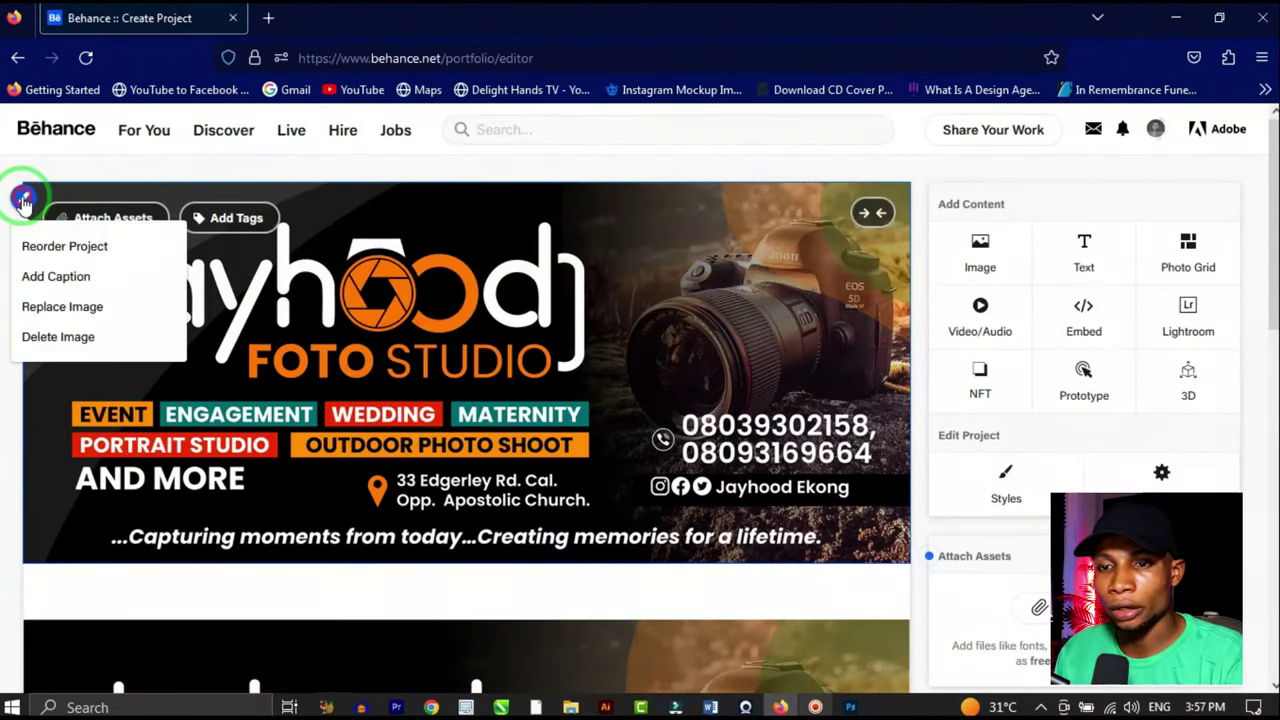
pyautogui.click(49, 248)
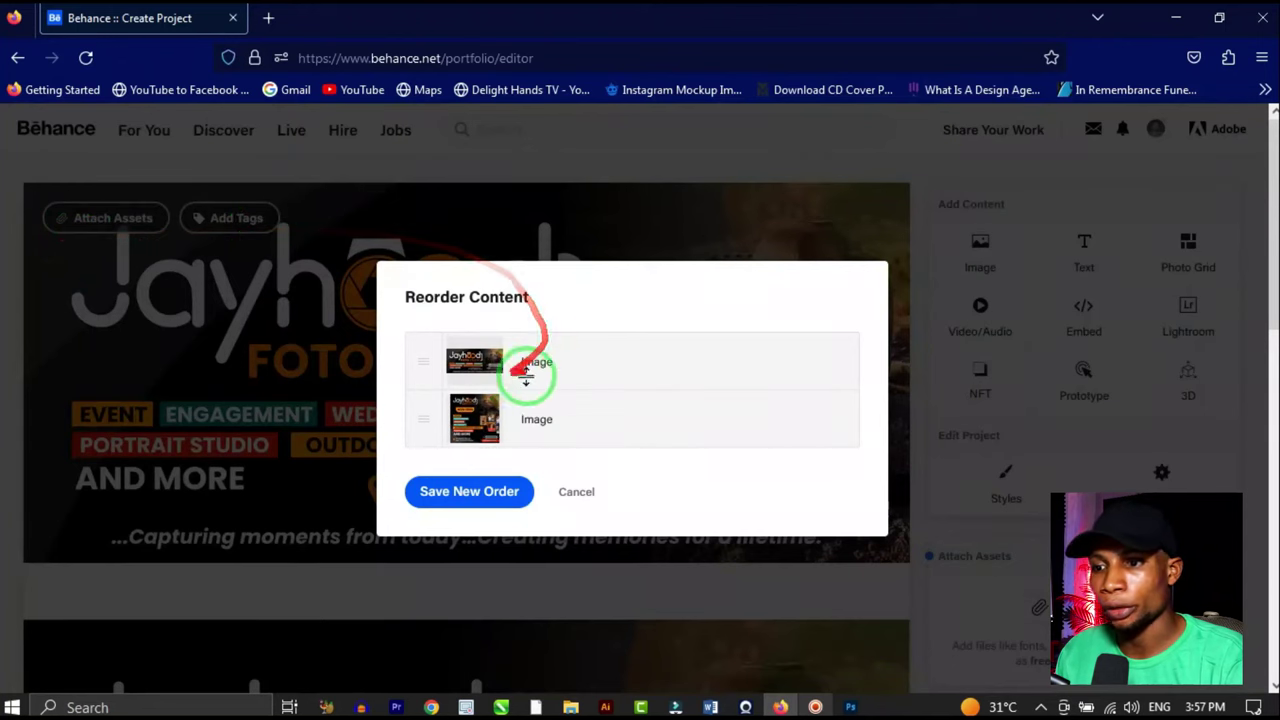
pyautogui.moveTo(523, 371); pyautogui.dragTo(577, 338)
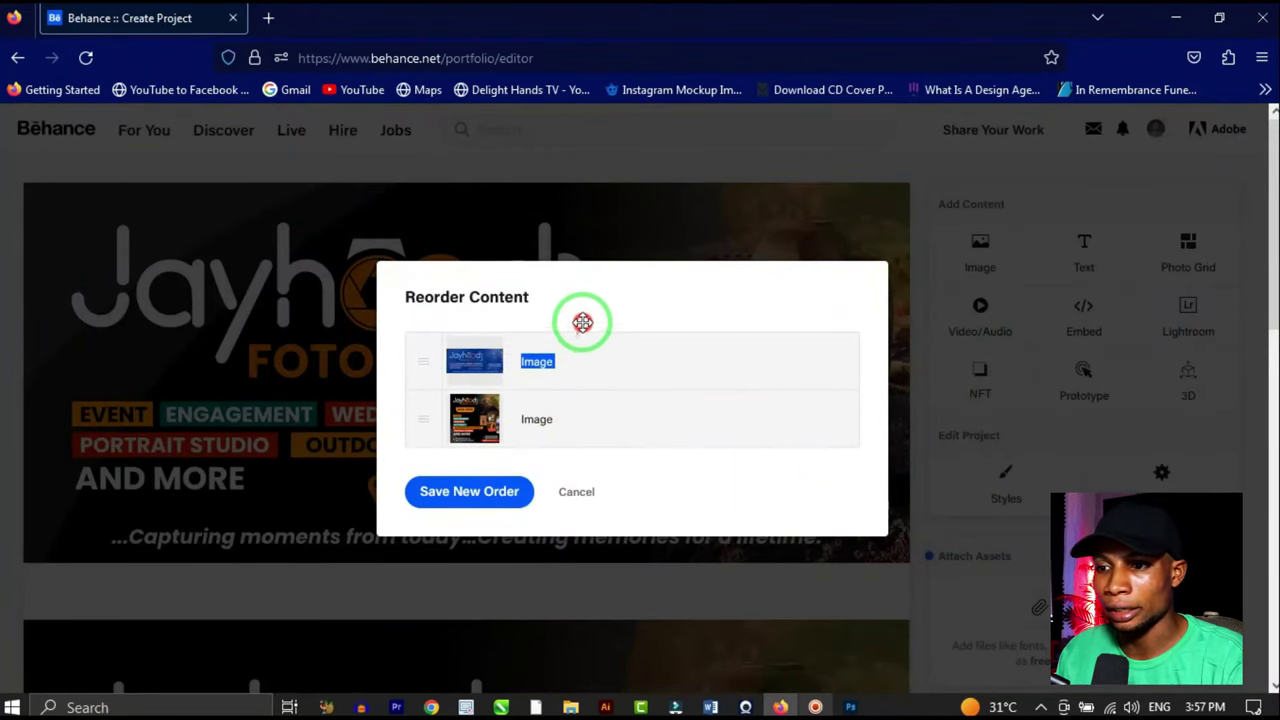
pyautogui.click(410, 410)
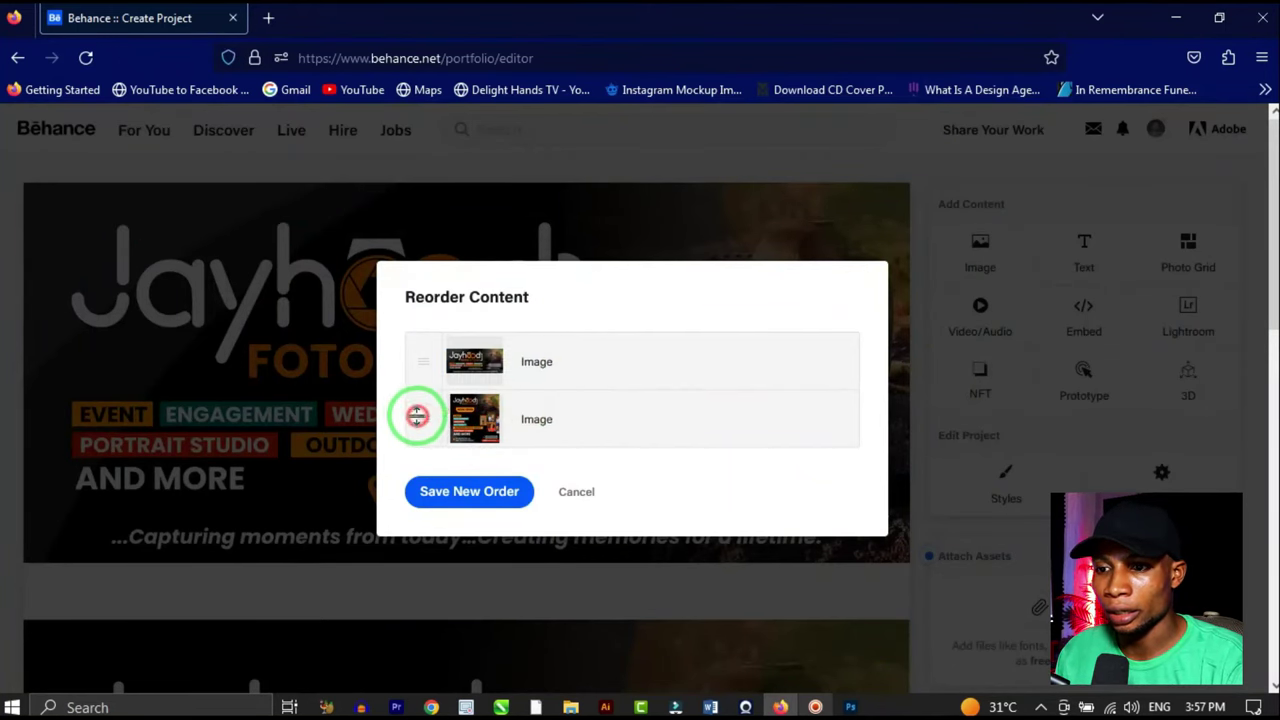
pyautogui.moveTo(417, 420); pyautogui.dragTo(430, 366)
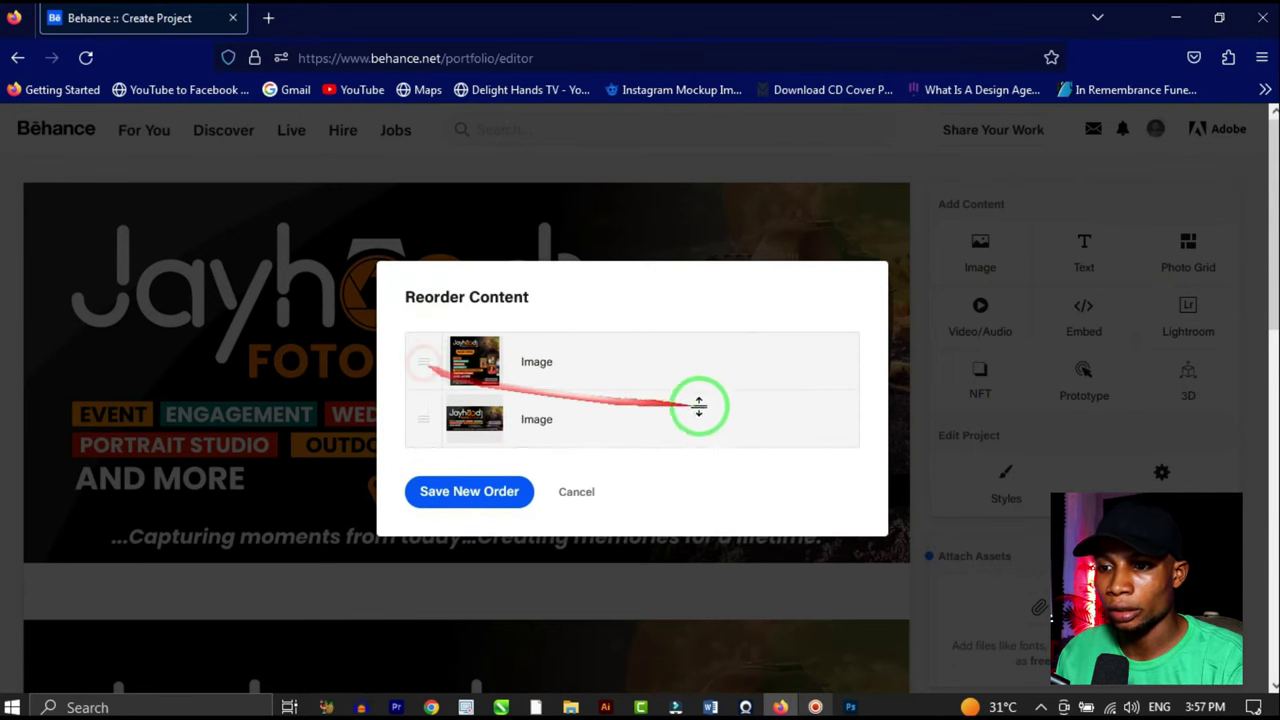
pyautogui.click(463, 500)
pyautogui.scroll(-10, 504, 510)
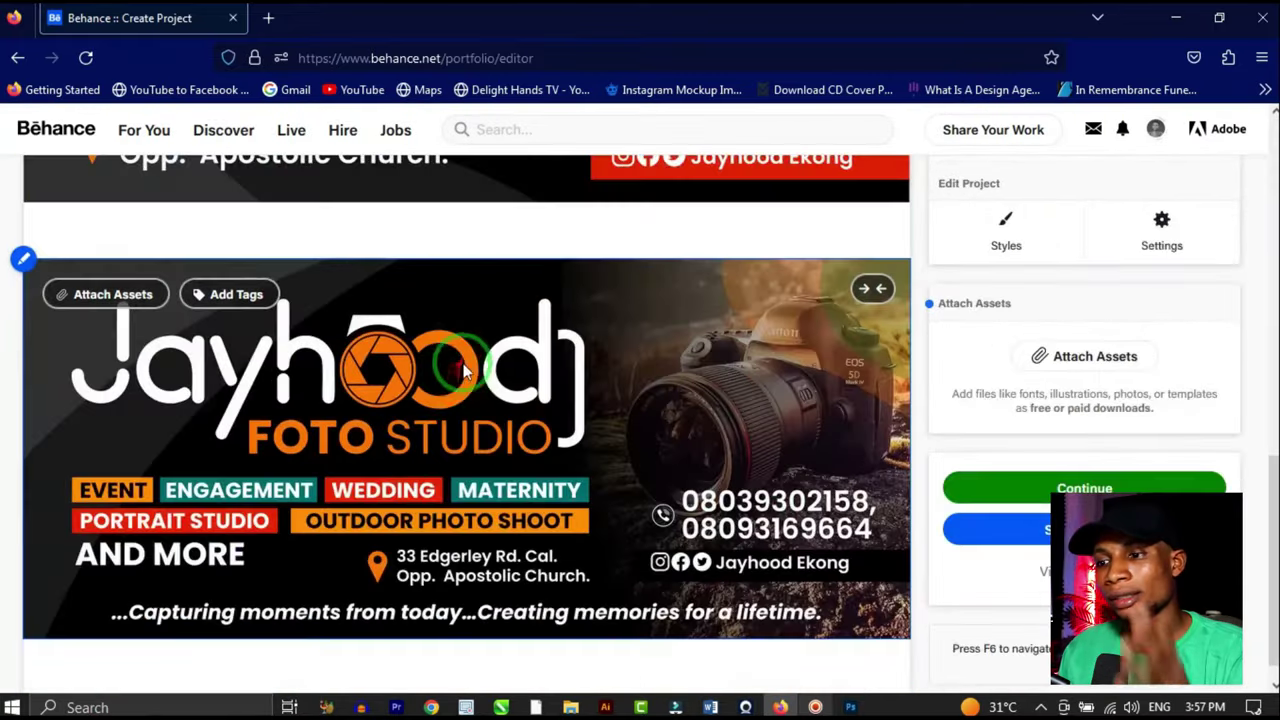
pyautogui.scroll(10, 488, 462)
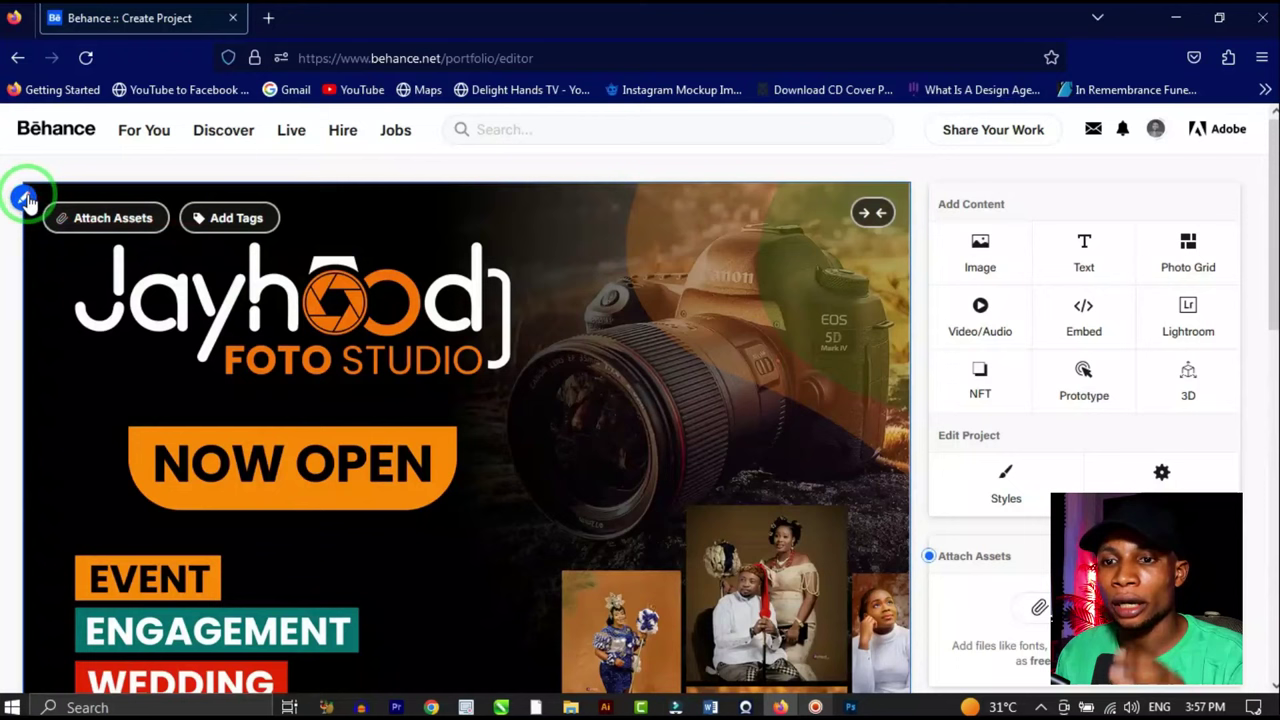
# Step: Check the editing options of the first image, and look through both images in their new order
pyautogui.click(24, 199)
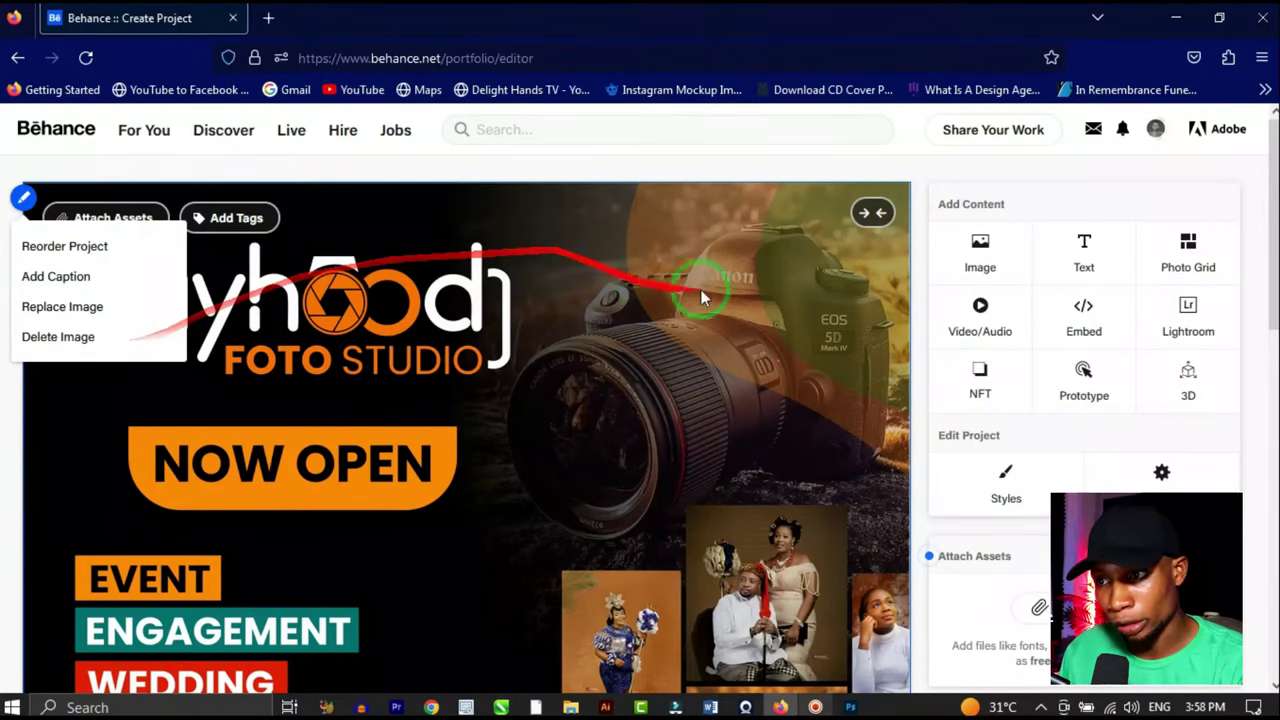
pyautogui.click(893, 180)
pyautogui.scroll(-3, 526, 329)
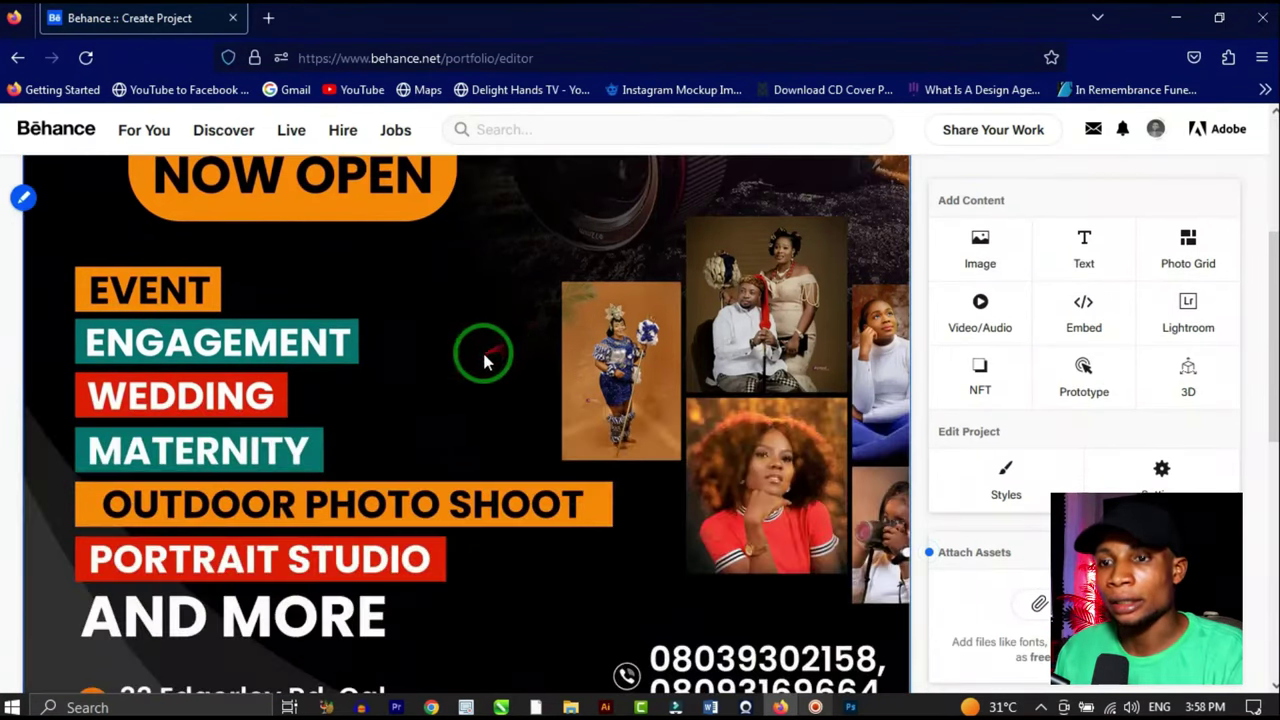
pyautogui.scroll(3, 480, 354)
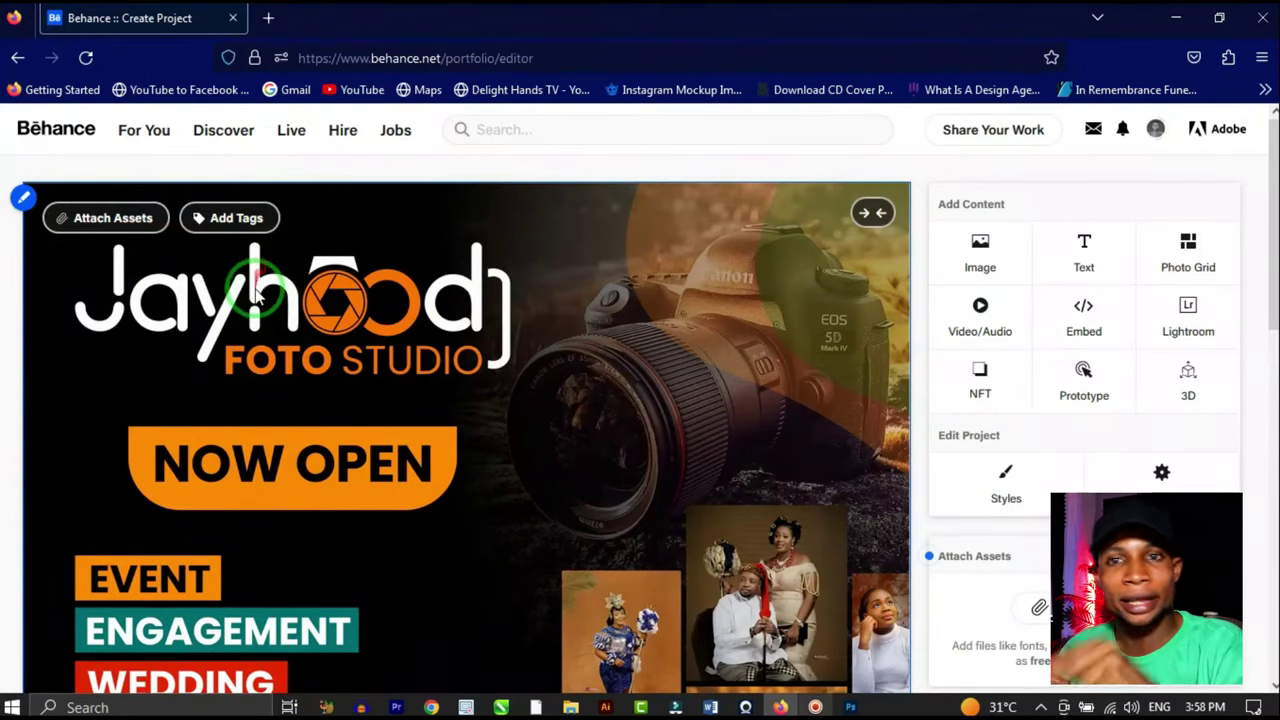
pyautogui.scroll(-5, 388, 403)
pyautogui.scroll(-4, 388, 403)
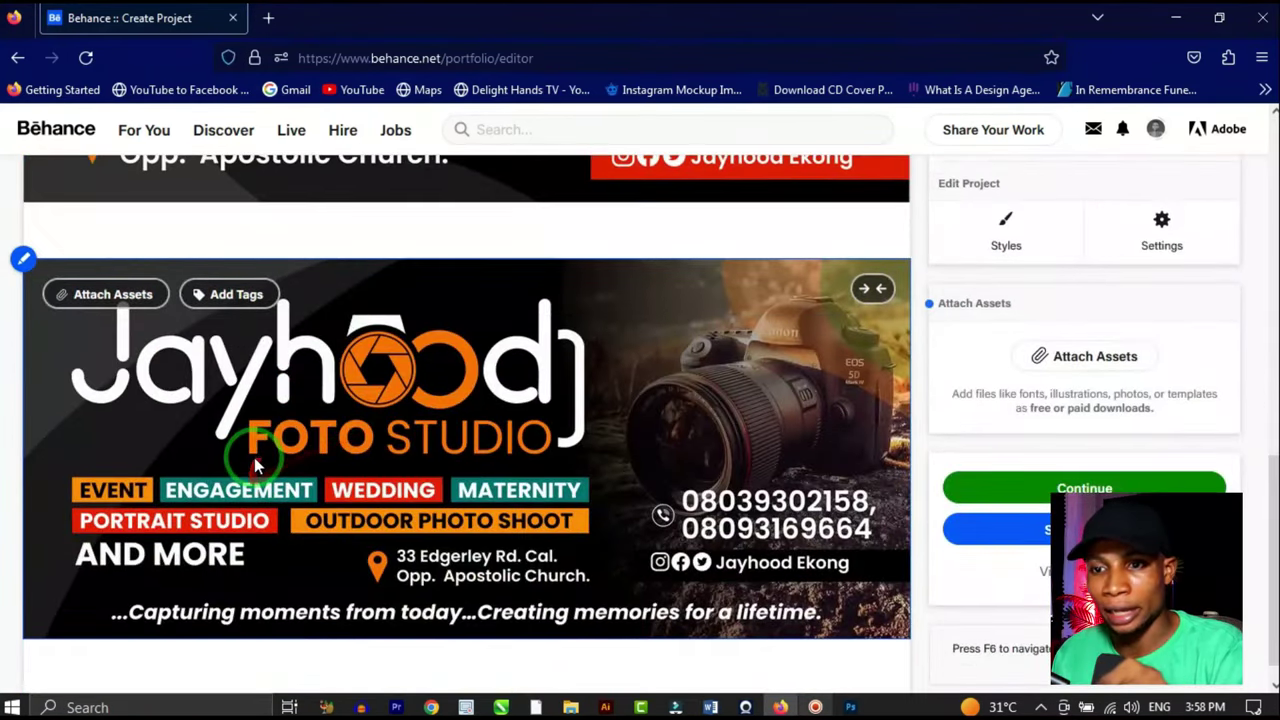
pyautogui.moveTo(451, 246)
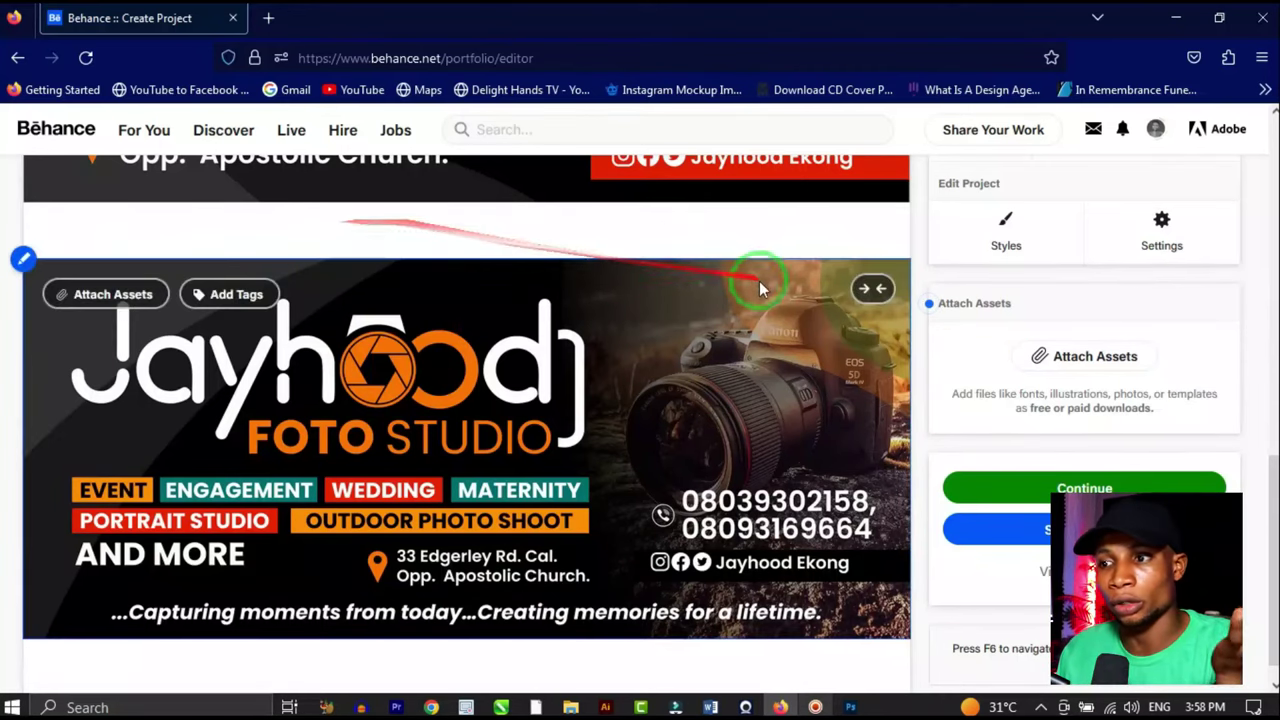
pyautogui.scroll(3, 600, 300)
pyautogui.scroll(1, 473, 264)
pyautogui.moveTo(508, 200)
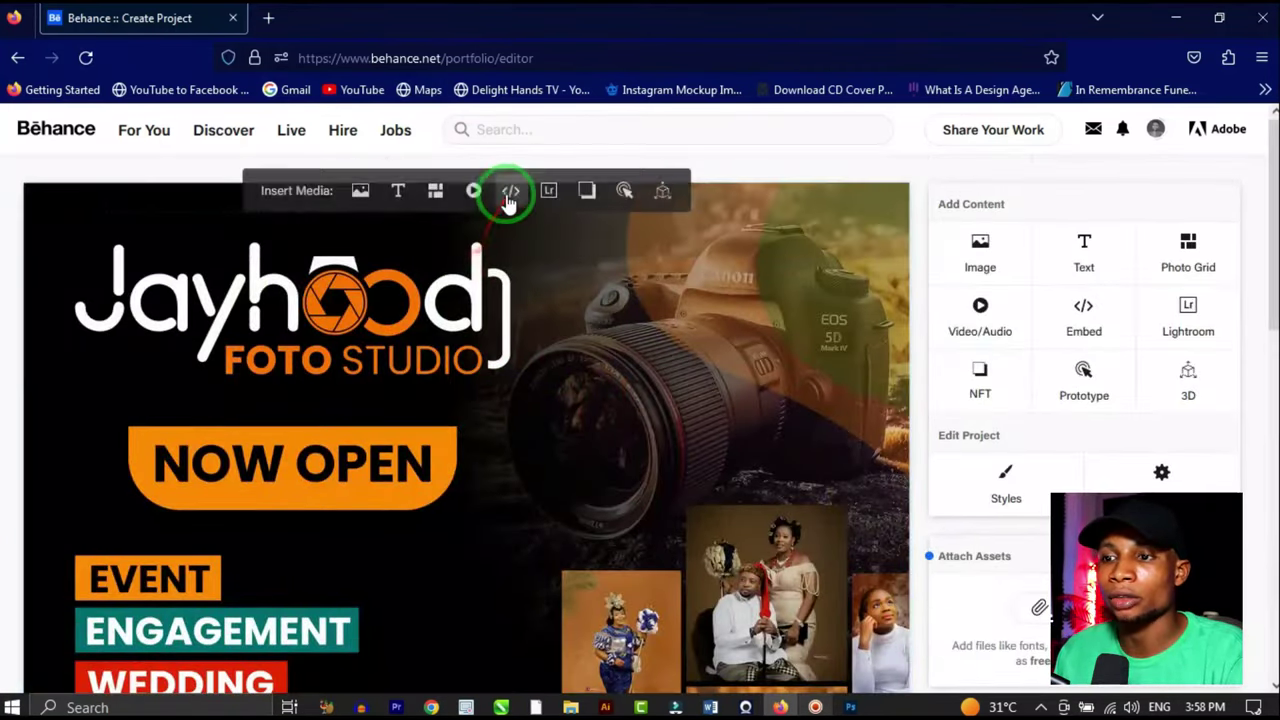
pyautogui.click(398, 190)
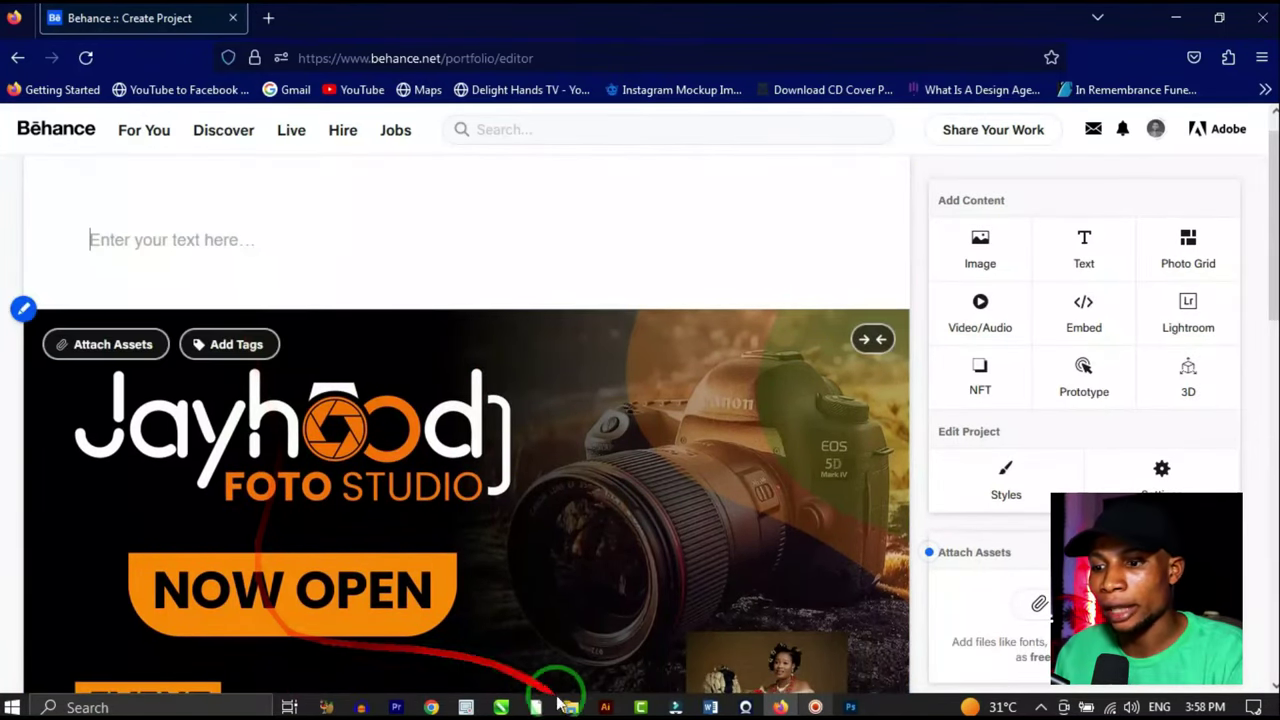
# Step: Switch to the BIO document in Word and copy the Jayhood Foto Studio description, from its opening sentence through the closing thank-you line
pyautogui.click(710, 707)
pyautogui.scroll(-3, 429, 451)
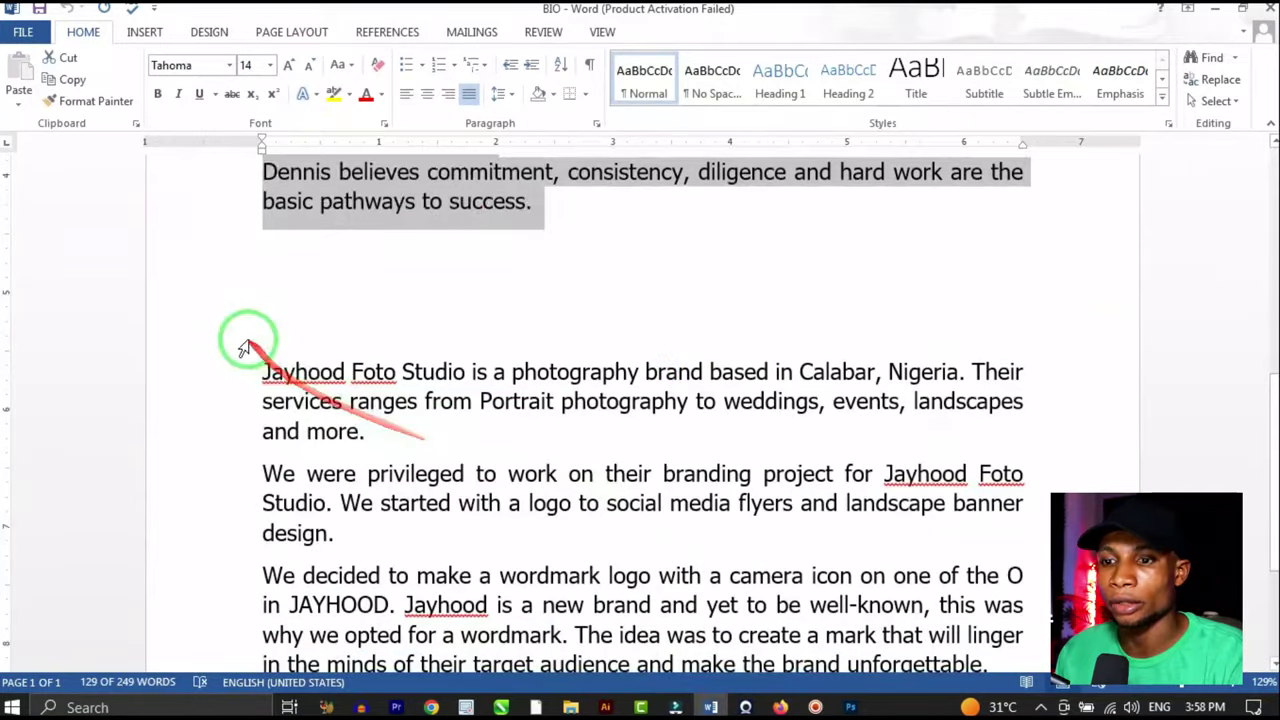
pyautogui.click(270, 368)
pyautogui.moveTo(270, 370); pyautogui.dragTo(757, 520)
pyautogui.hotkey('ctrl', 'c')
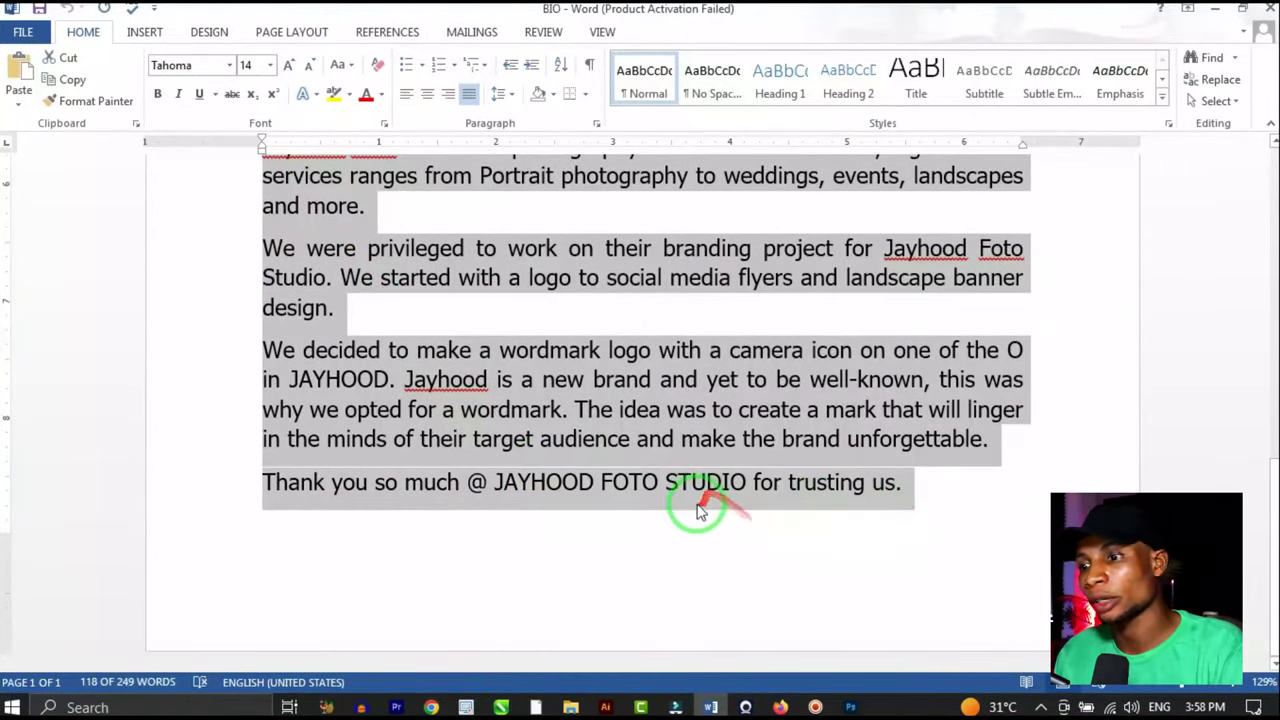
pyautogui.scroll(1, 700, 509)
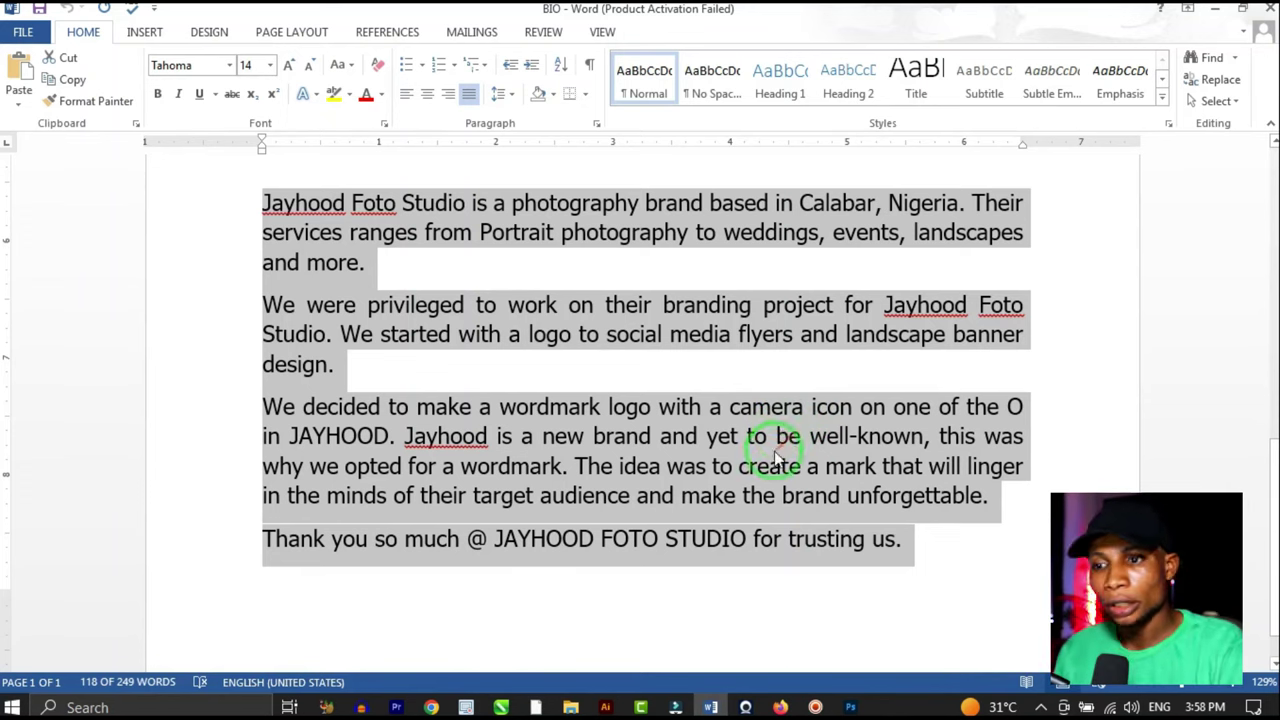
# Step: Back in the Behance project, insert a text block above the flyer image and paste the copied description into it
pyautogui.click(780, 707)
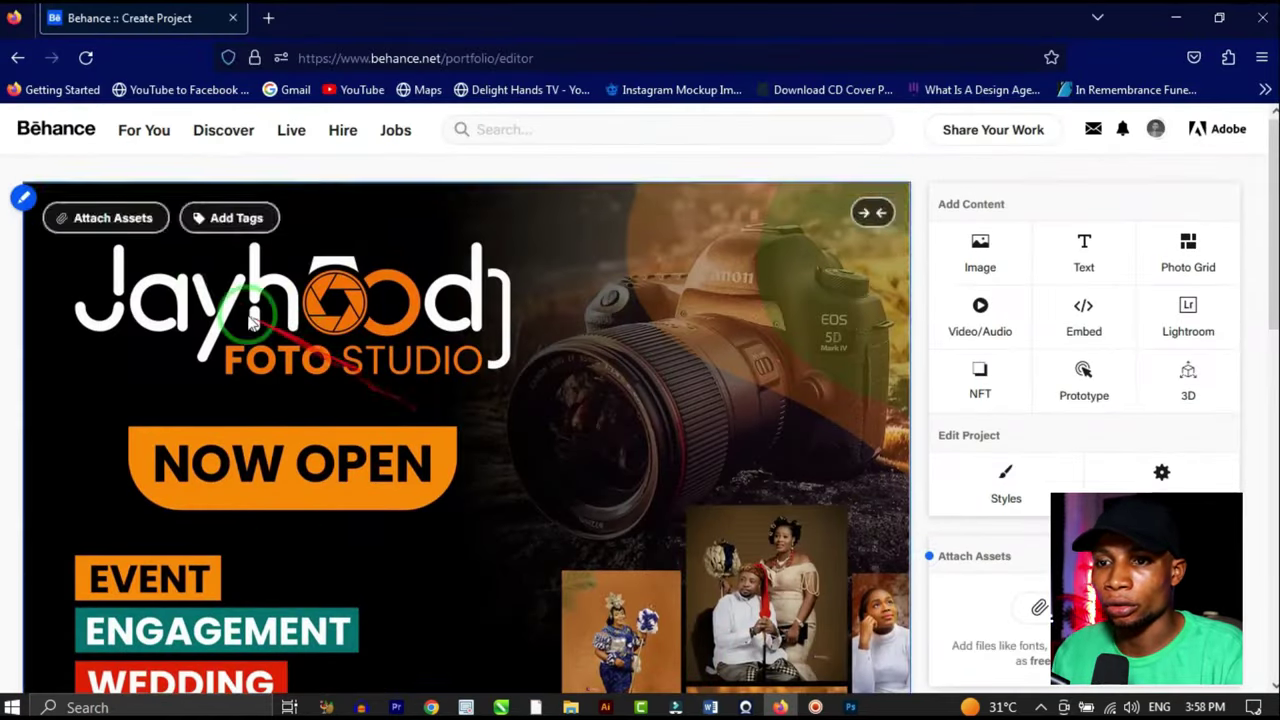
pyautogui.moveTo(282, 182)
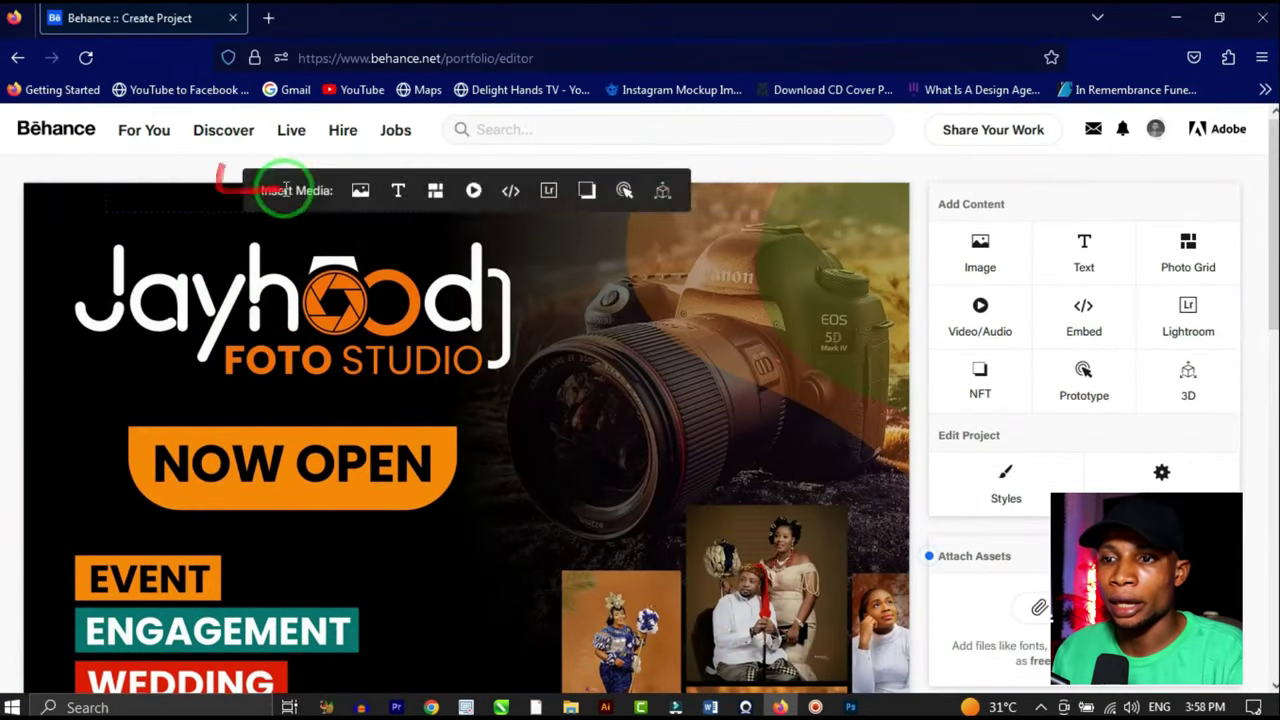
pyautogui.click(397, 196)
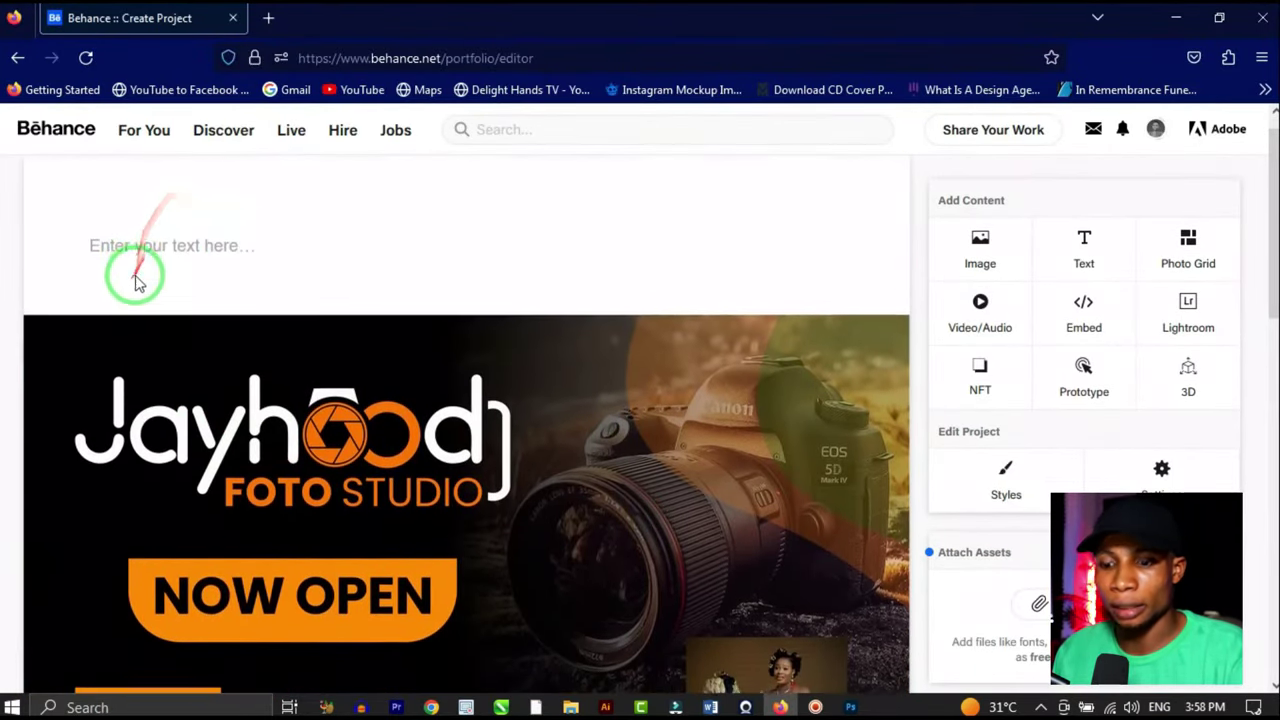
pyautogui.hotkey('ctrl', 'v')
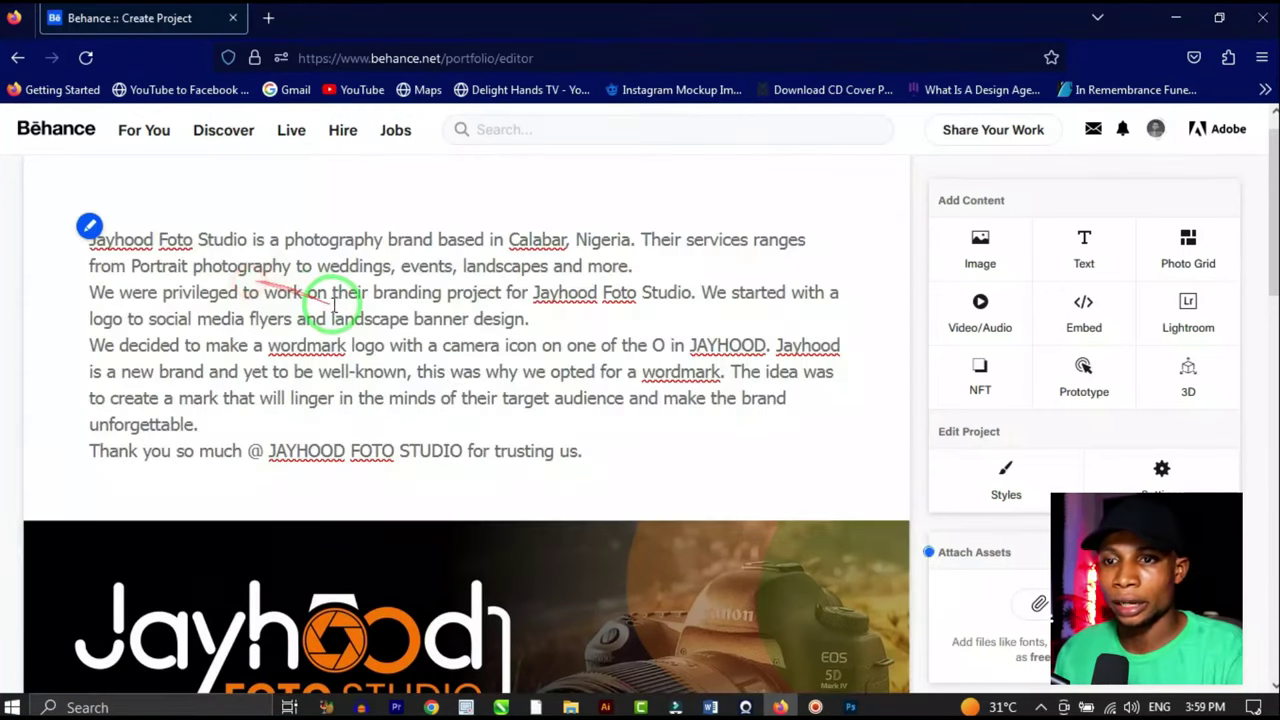
pyautogui.scroll(-2, 581, 373)
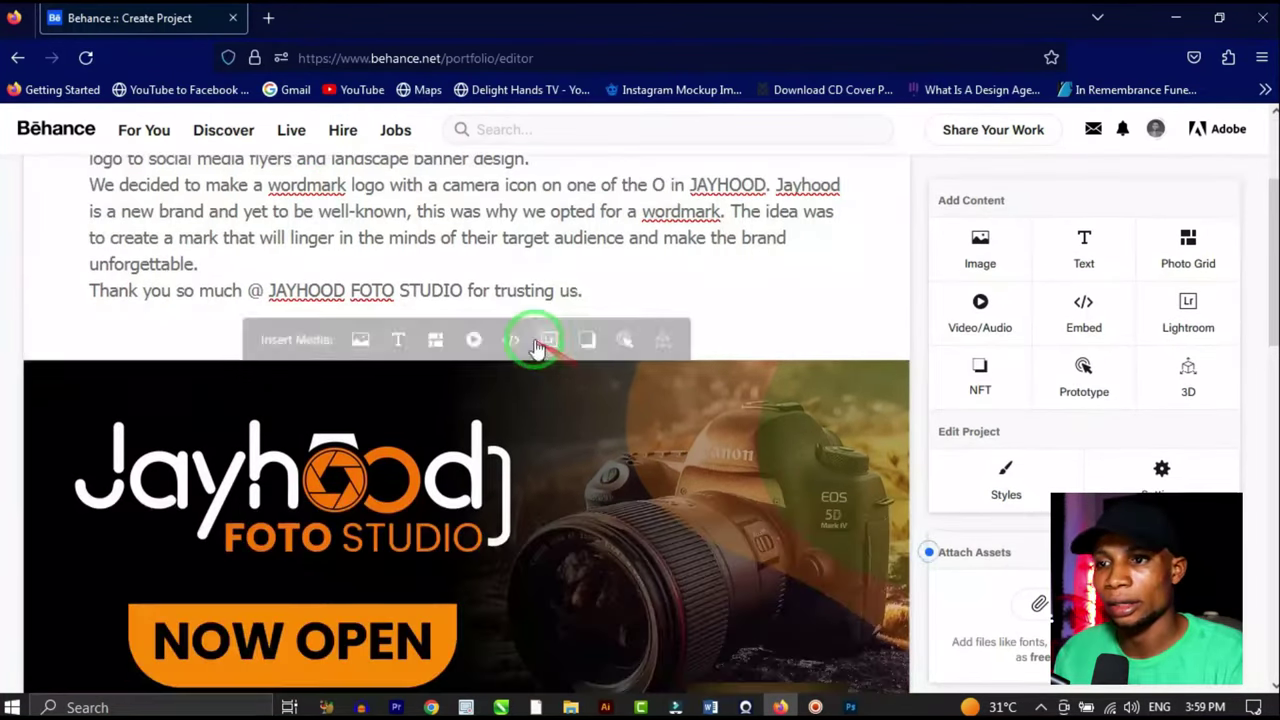
pyautogui.scroll(2, 537, 337)
# Step: Make the words "Jayhood Foto Studio" at the start of the description bold
pyautogui.tripleClick(406, 321)
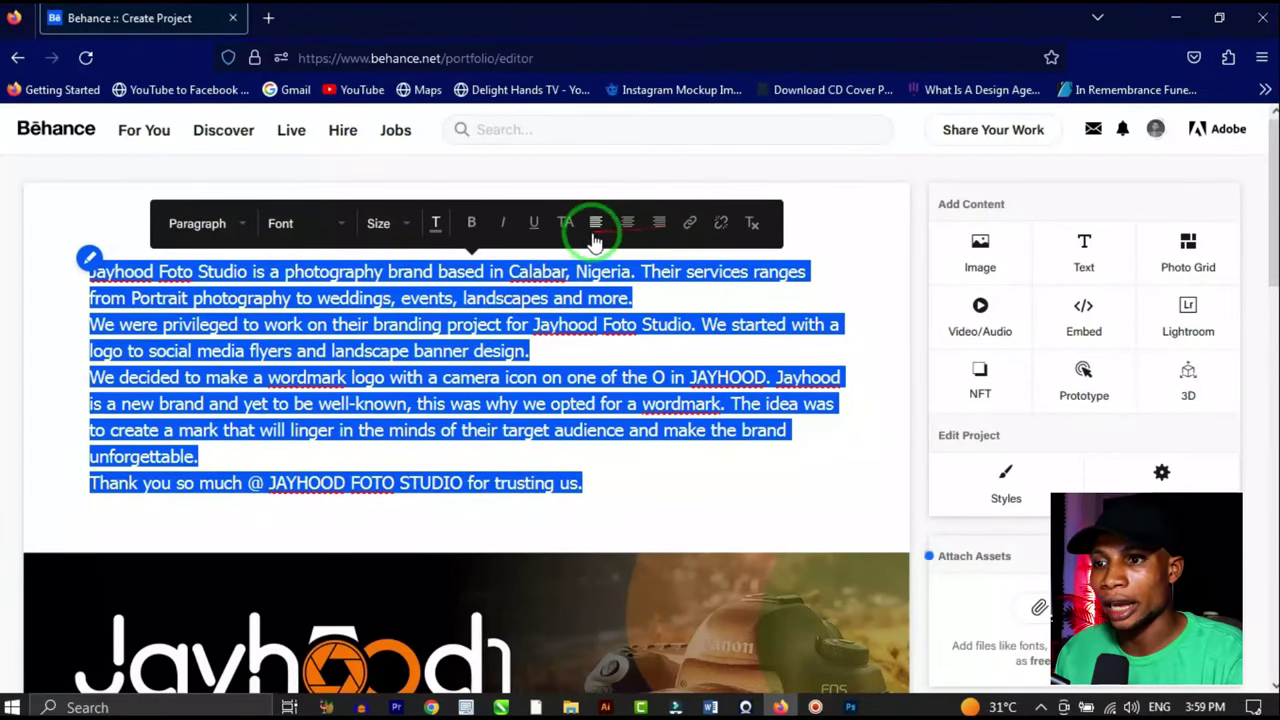
pyautogui.click(256, 302)
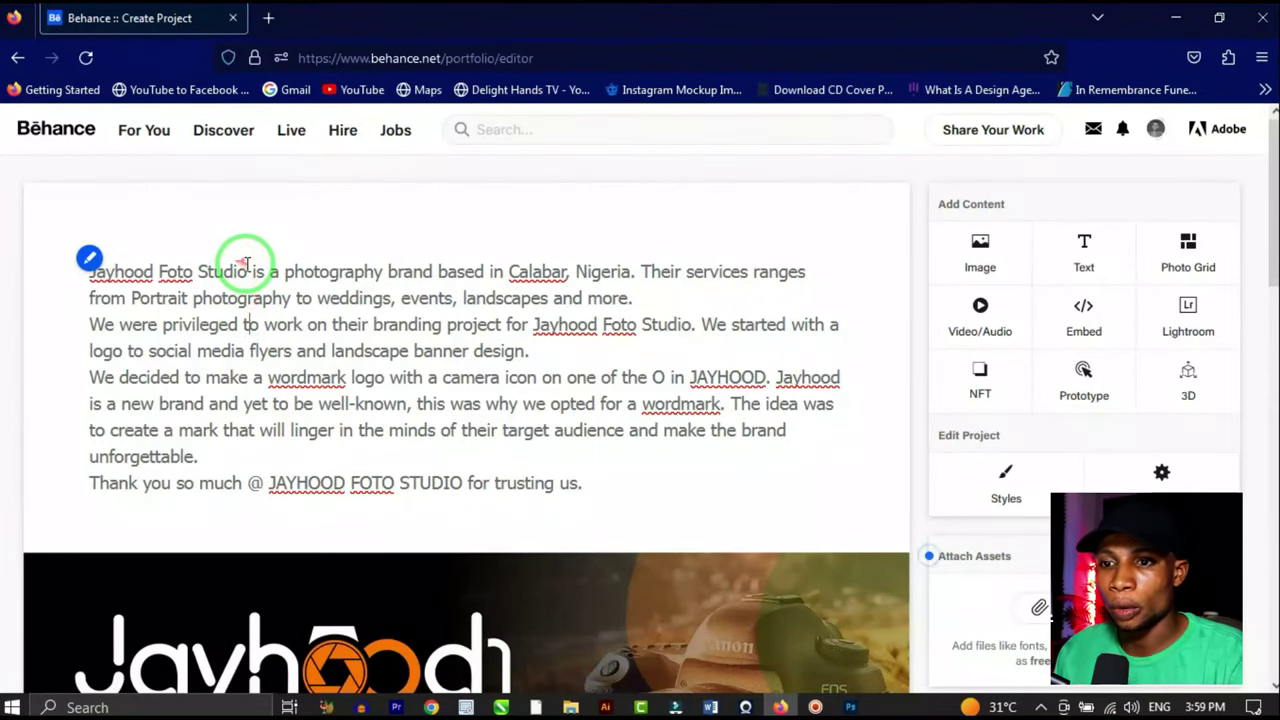
pyautogui.moveTo(222, 271); pyautogui.dragTo(89, 271)
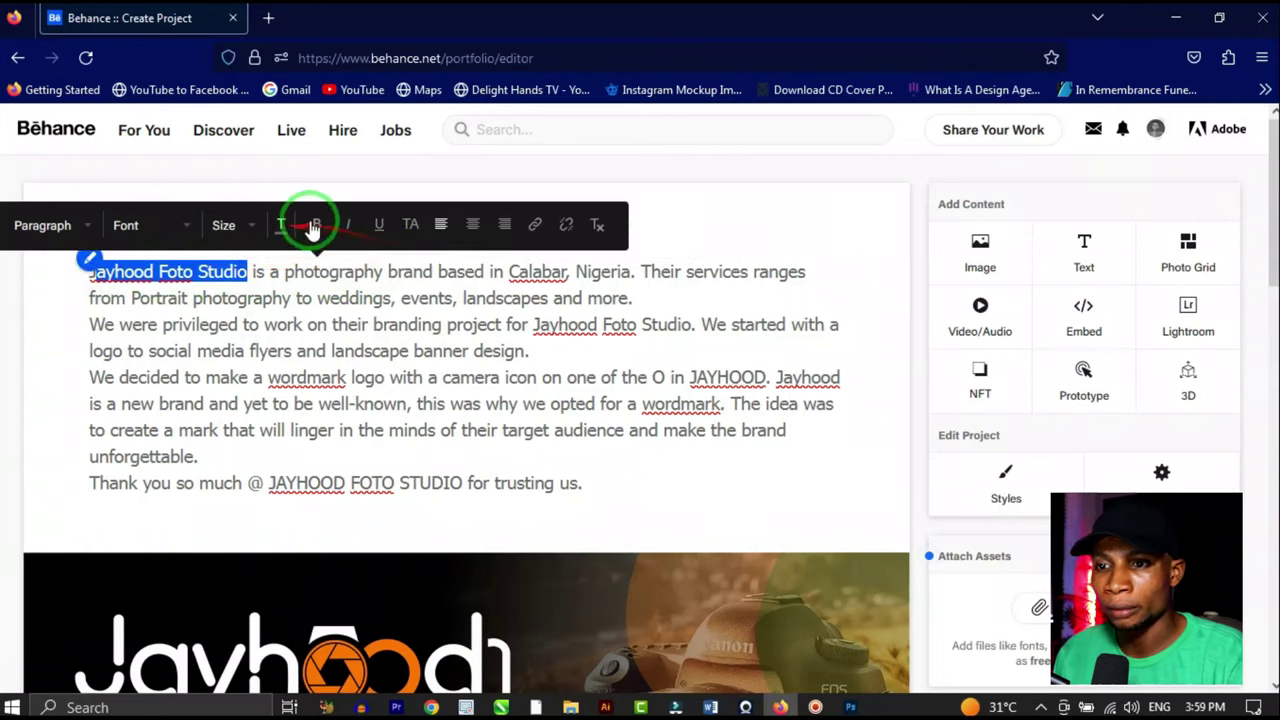
pyautogui.click(316, 225)
pyautogui.click(299, 311)
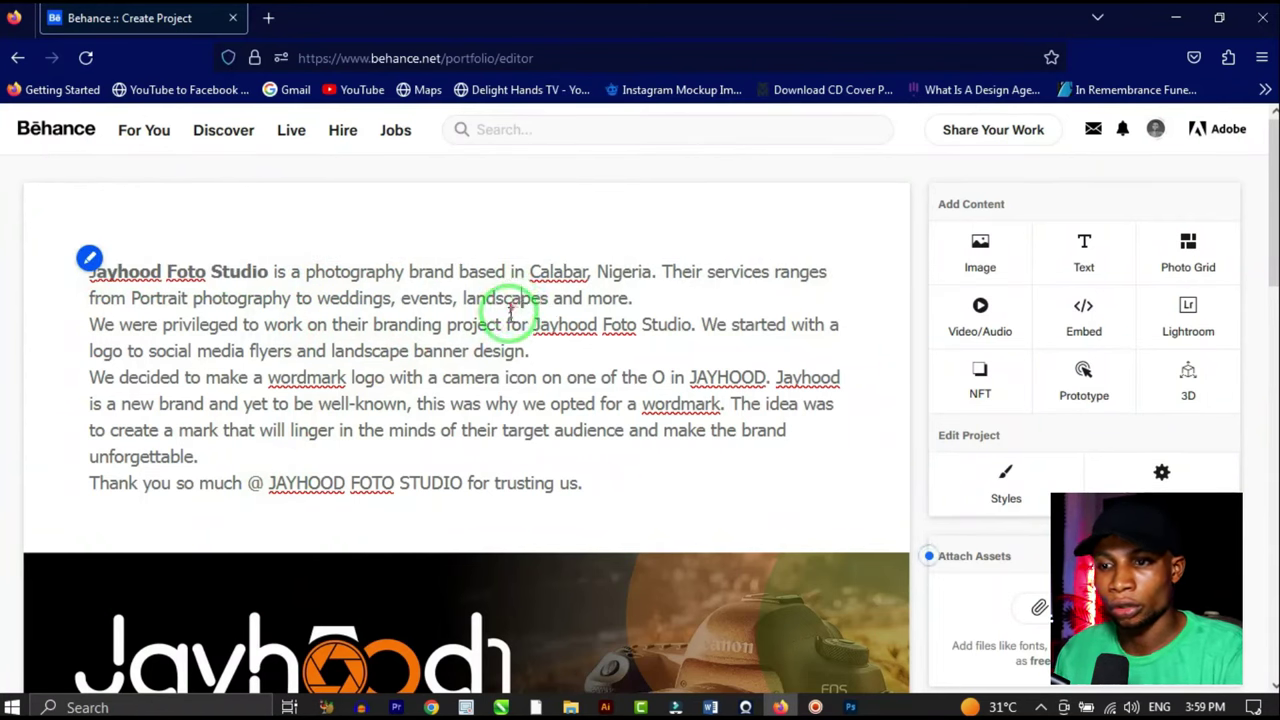
# Step: Try centre alignment on the whole description, and return the text to left alignment
pyautogui.hotkey('ctrl', 'a')
pyautogui.click(627, 224)
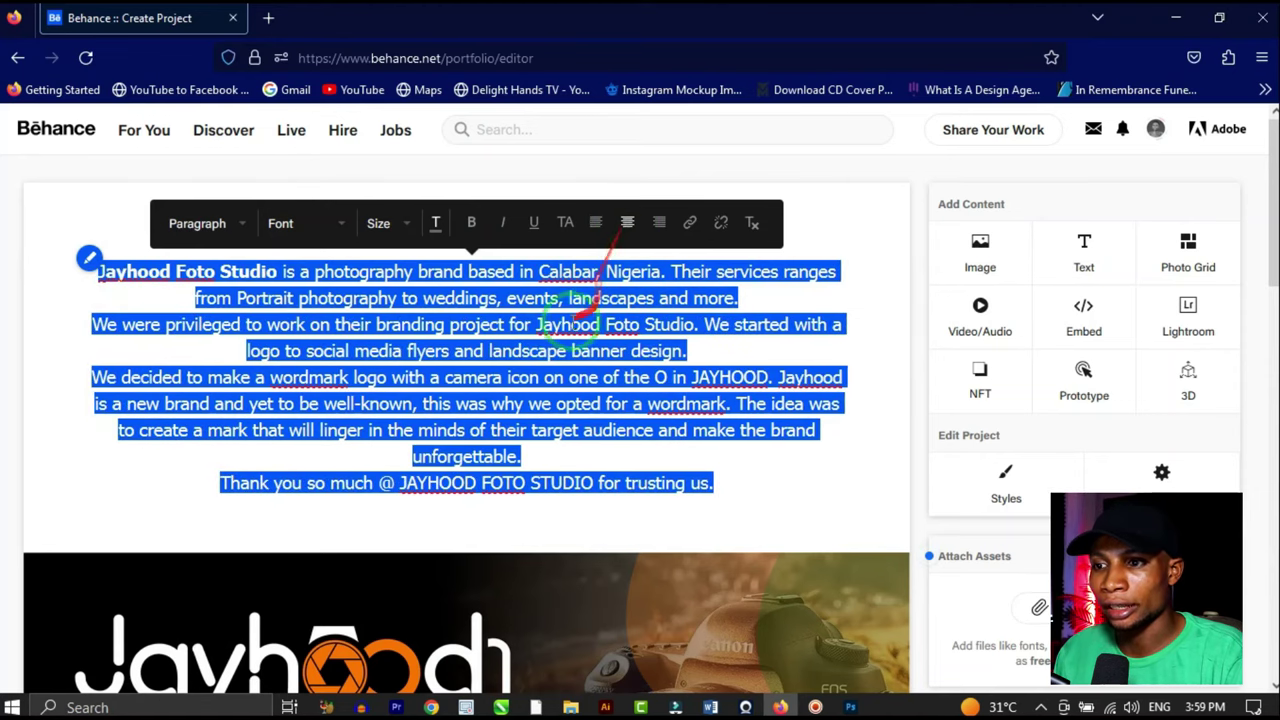
pyautogui.click(325, 325)
pyautogui.hotkey('ctrl', 'a')
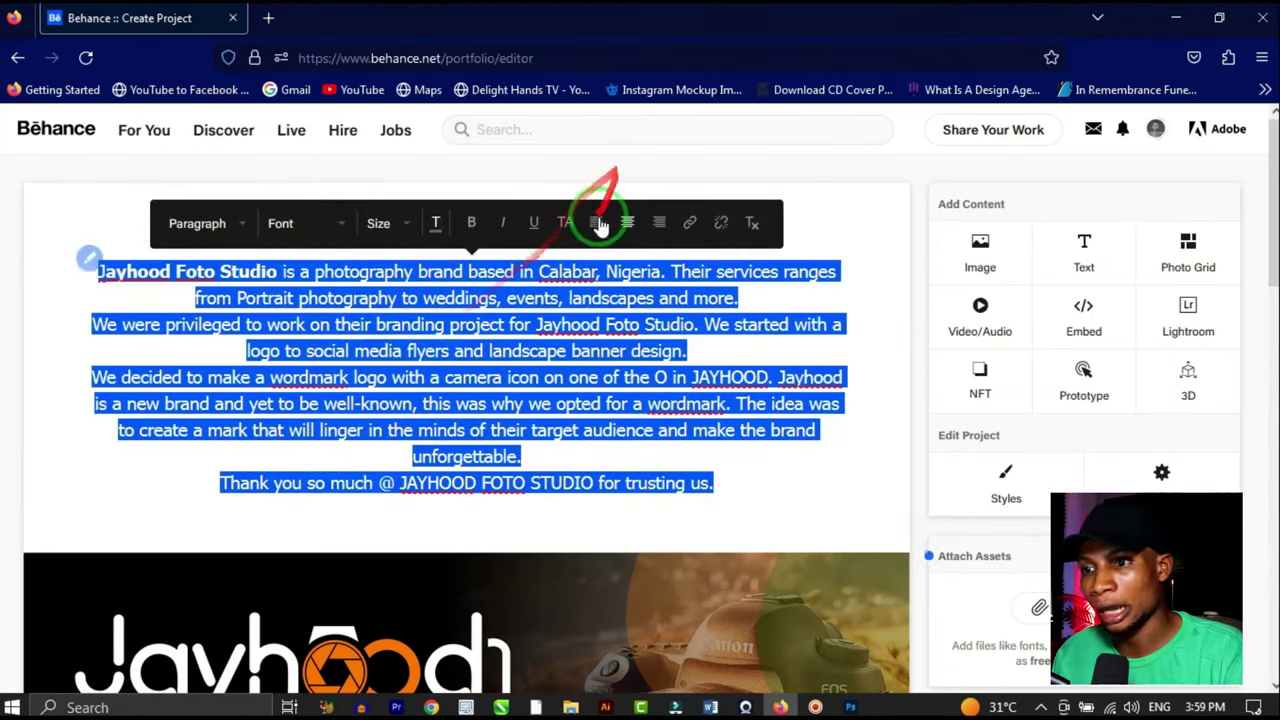
pyautogui.click(596, 223)
pyautogui.click(502, 309)
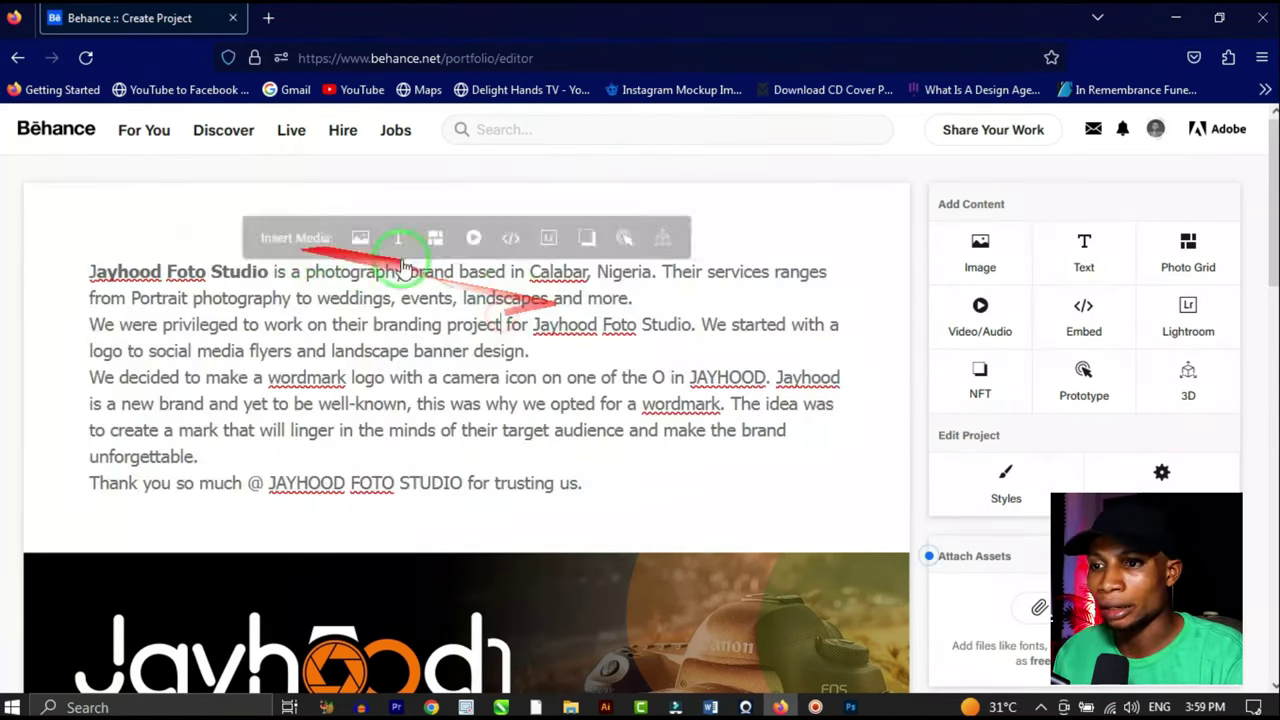
pyautogui.hotkey('ctrl', 'a')
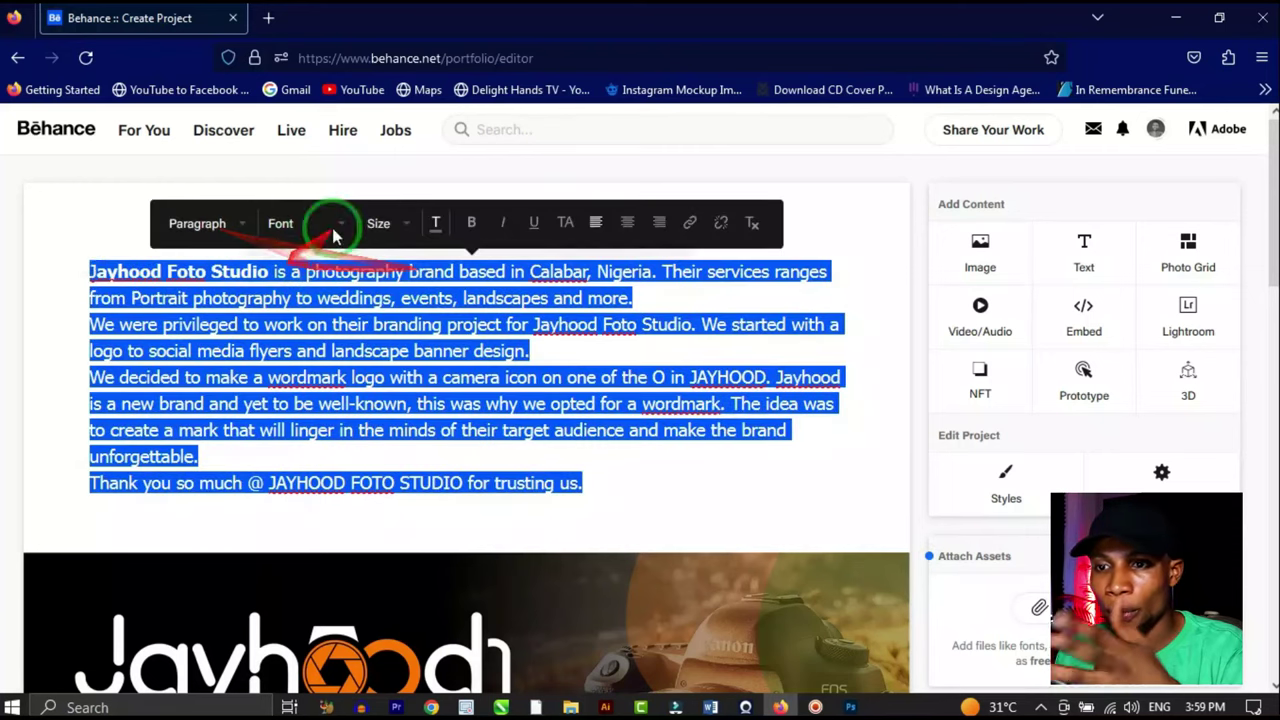
pyautogui.click(640, 302)
# Step: Separate the four paragraphs of the description with blank lines
pyautogui.click(632, 312)
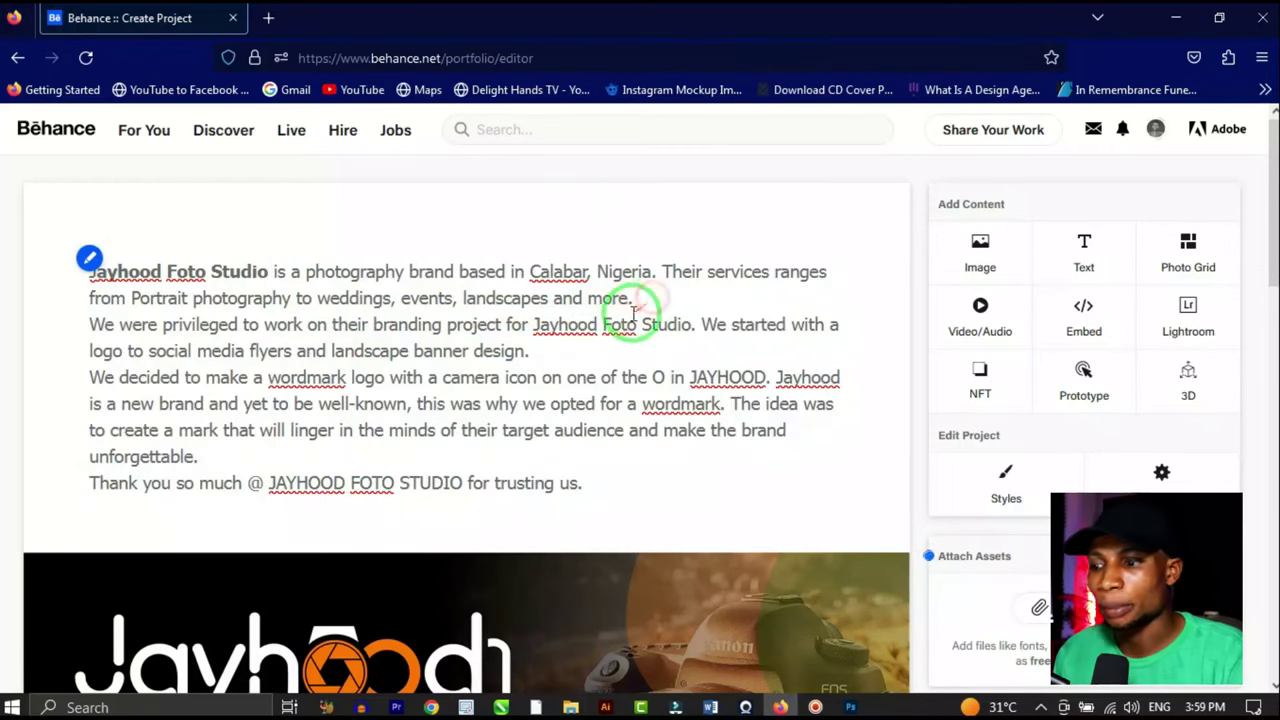
pyautogui.press('Return')
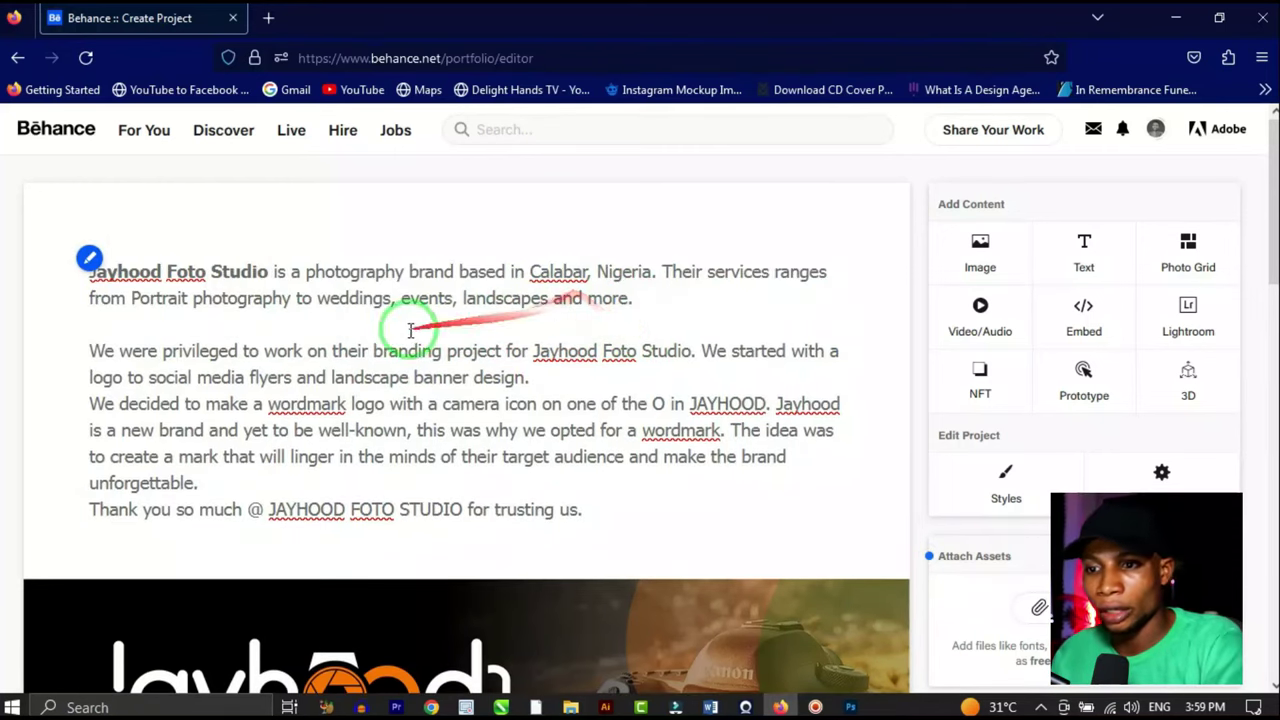
pyautogui.click(540, 377)
pyautogui.press('Return')
pyautogui.click(243, 506)
pyautogui.press('Return')
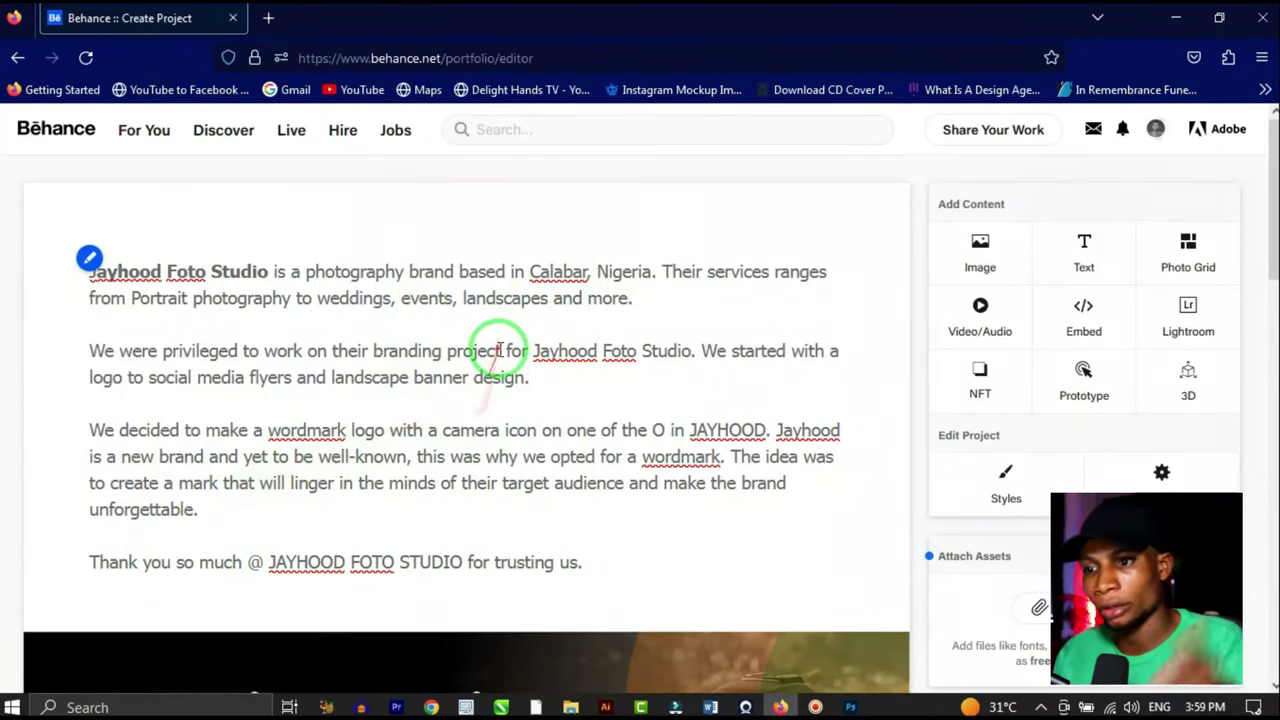
# Step: Look over the description and flyer, and check the options for embedding media in the project
pyautogui.scroll(-4, 467, 340)
pyautogui.scroll(4, 557, 329)
pyautogui.scroll(-6, 613, 390)
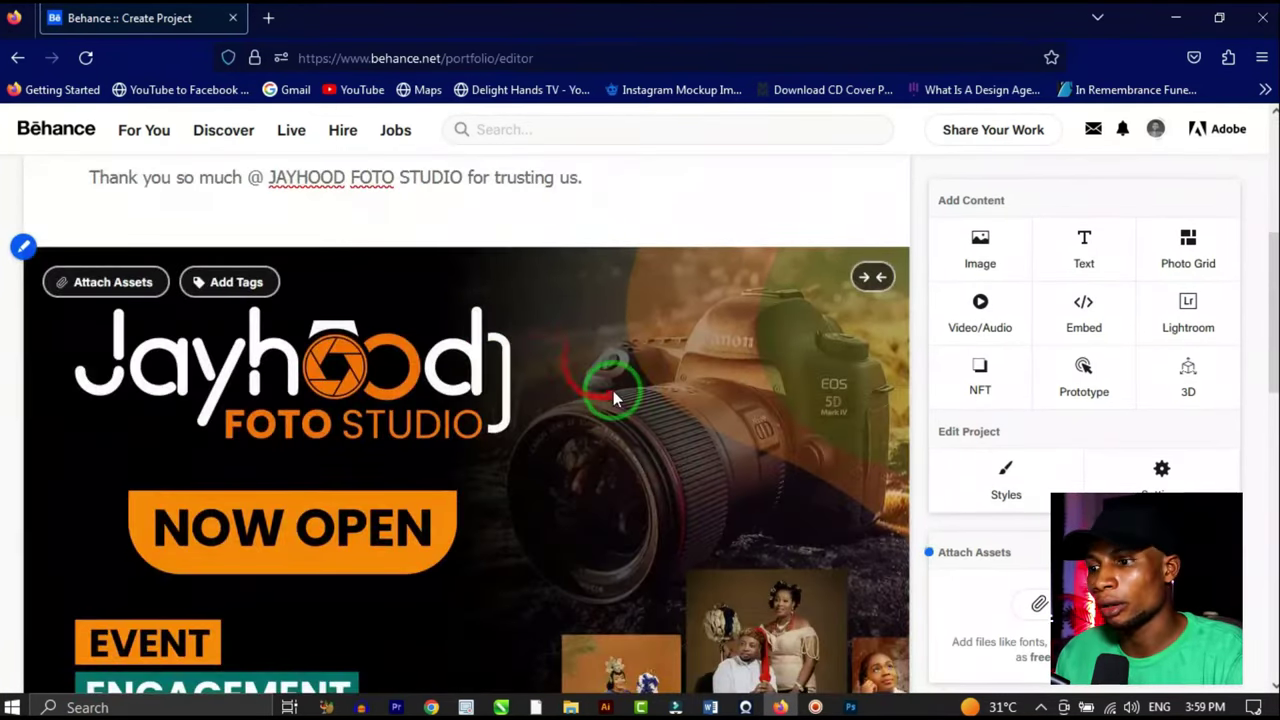
pyautogui.scroll(-1, 667, 395)
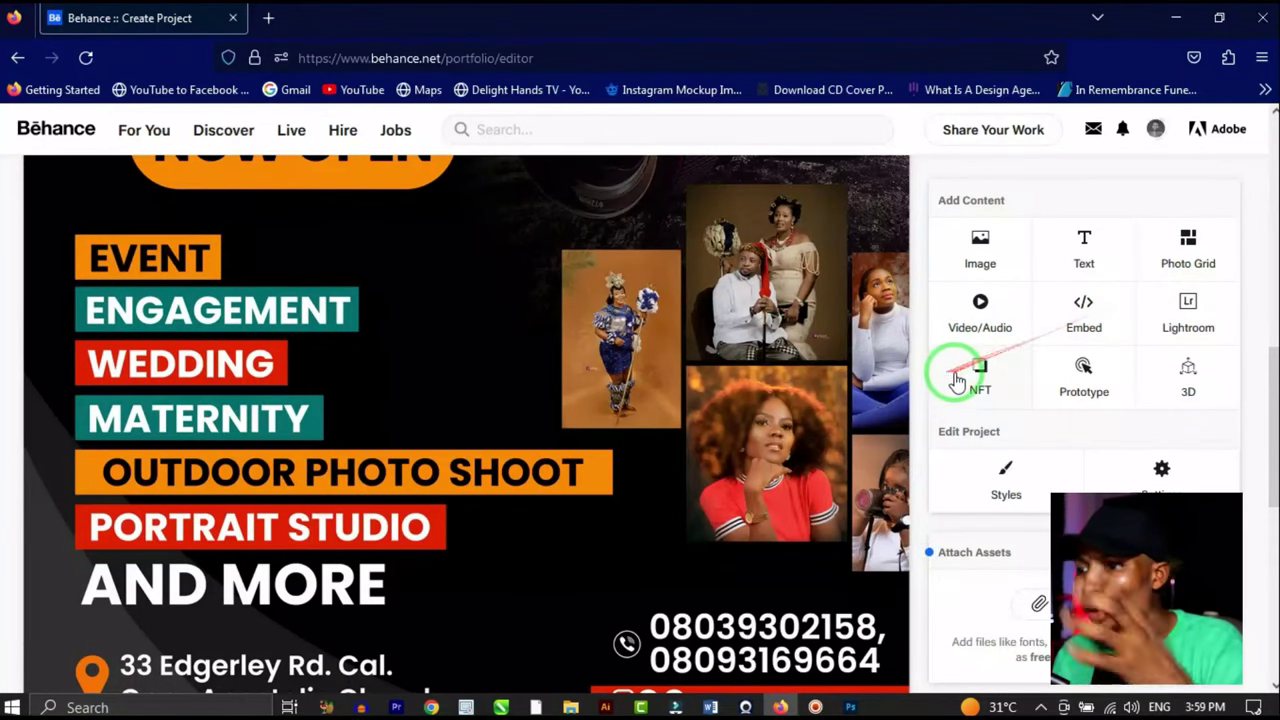
pyautogui.click(1078, 316)
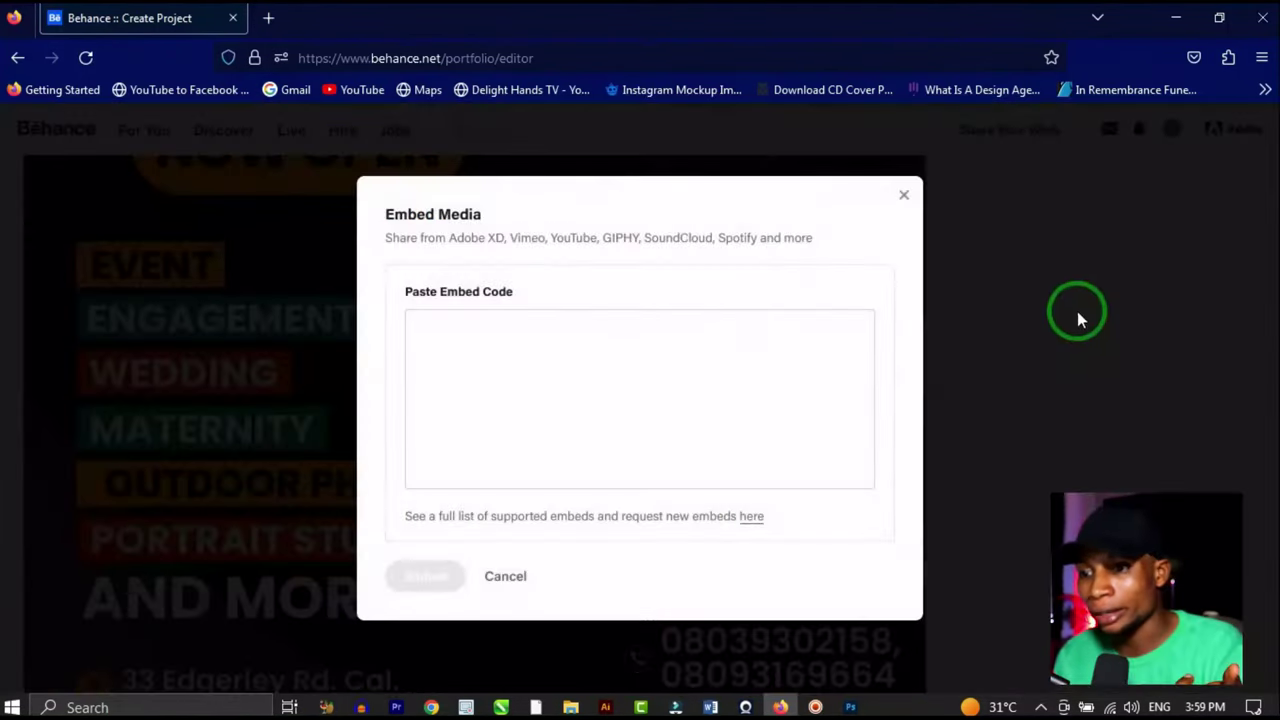
pyautogui.click(903, 195)
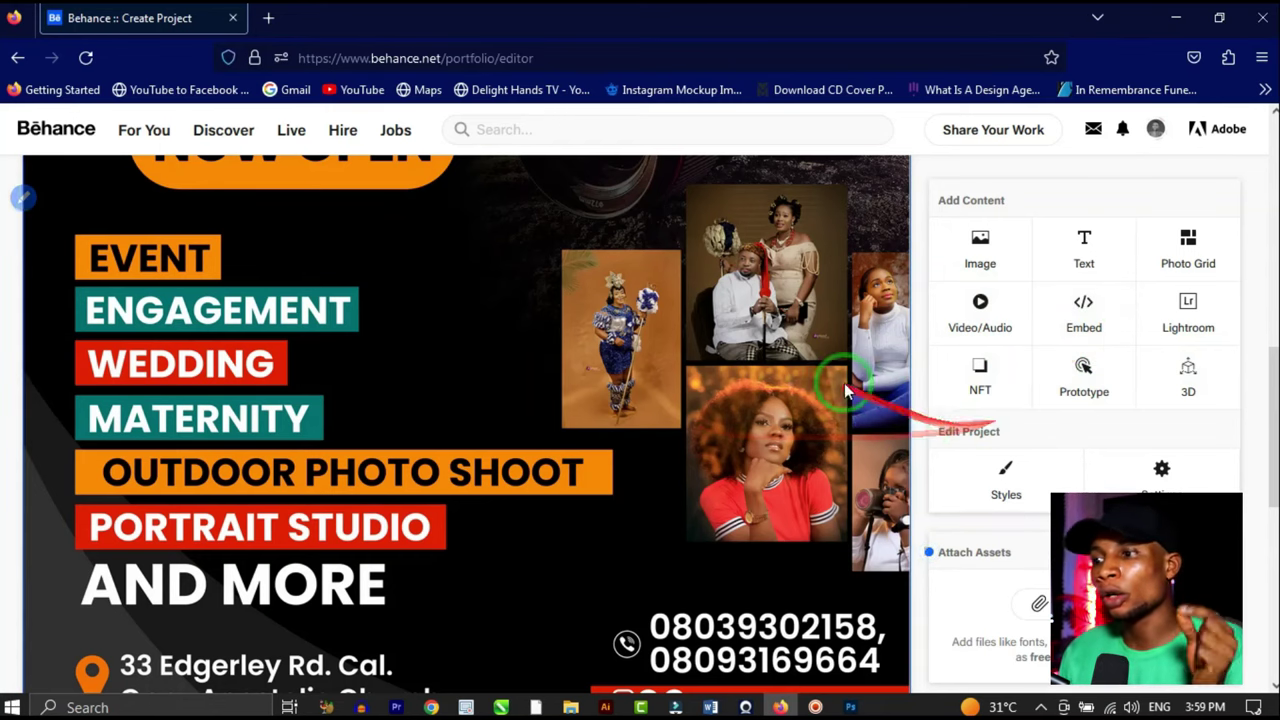
# Step: Review the description and flyer once more, and check the upload options for attaching assets to the project
pyautogui.scroll(5, 600, 360)
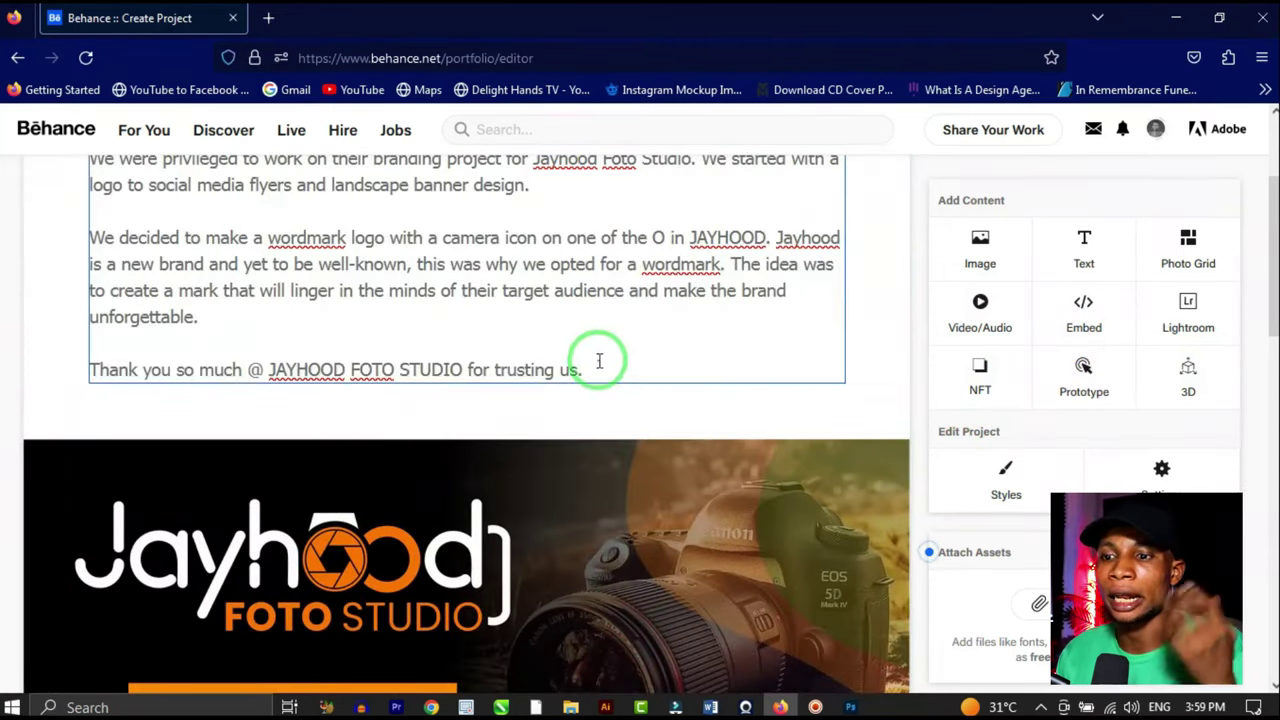
pyautogui.scroll(2, 612, 375)
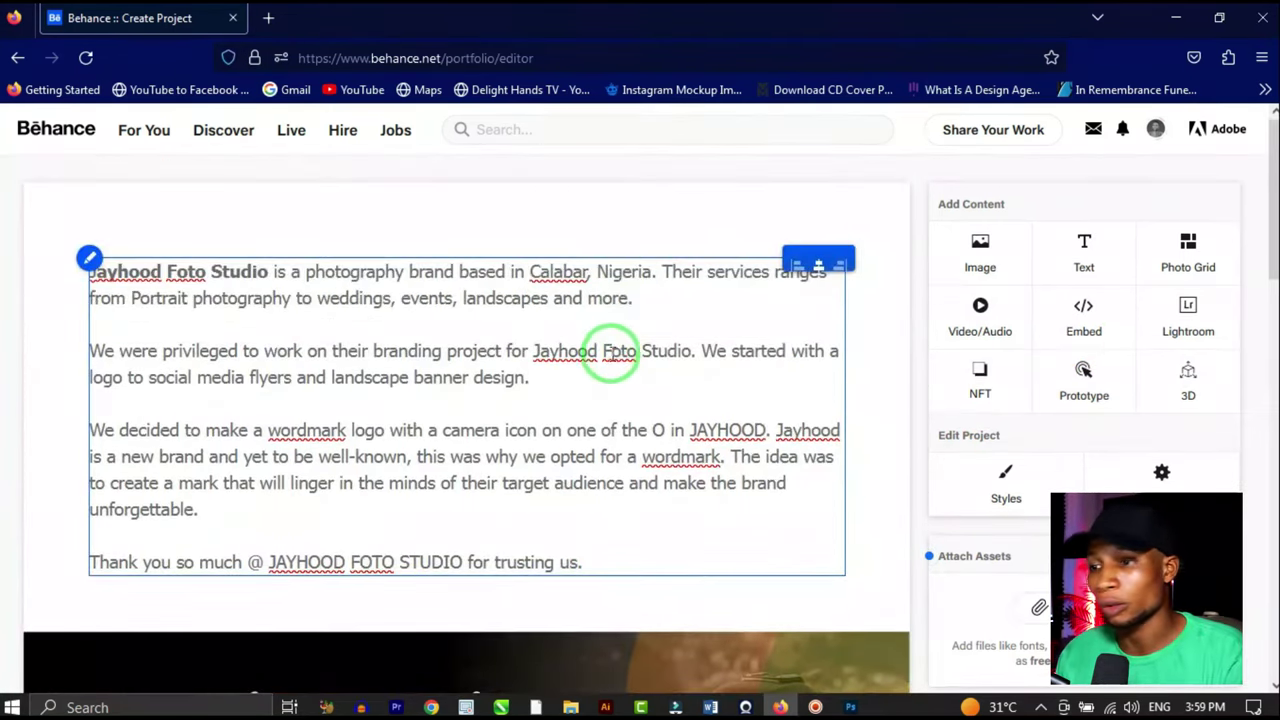
pyautogui.scroll(-3, 600, 360)
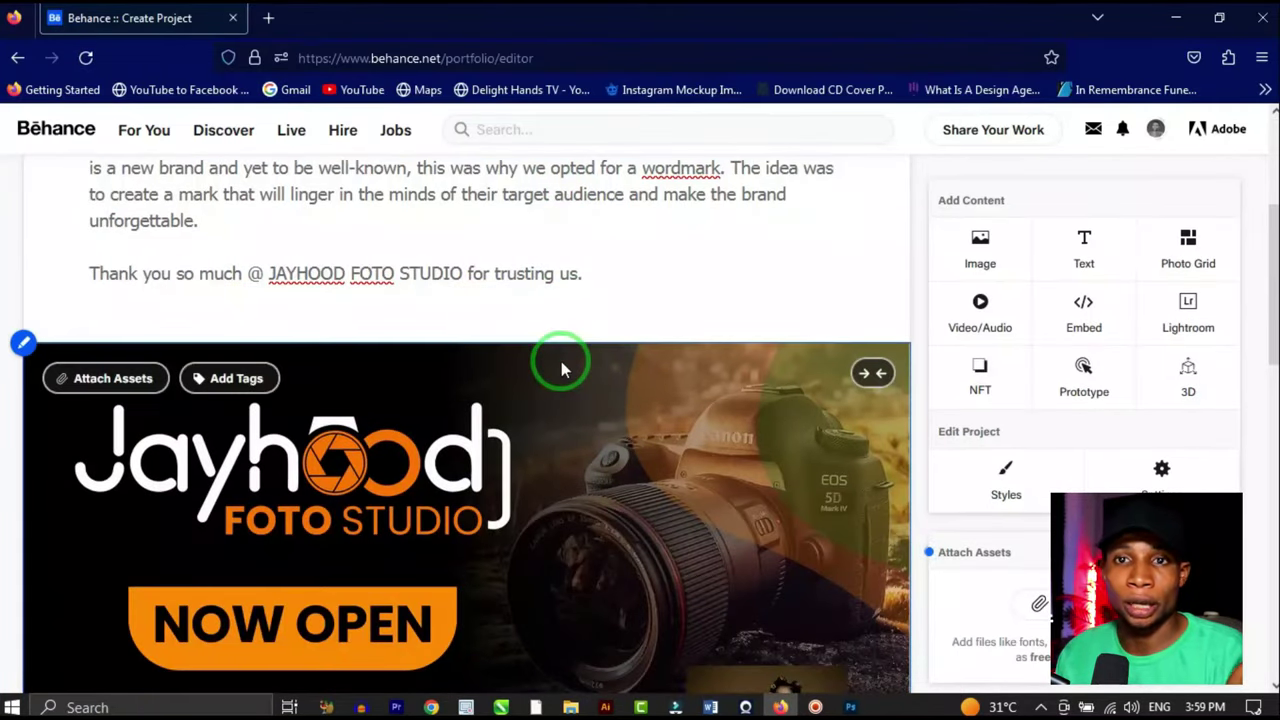
pyautogui.scroll(-5, 1110, 420)
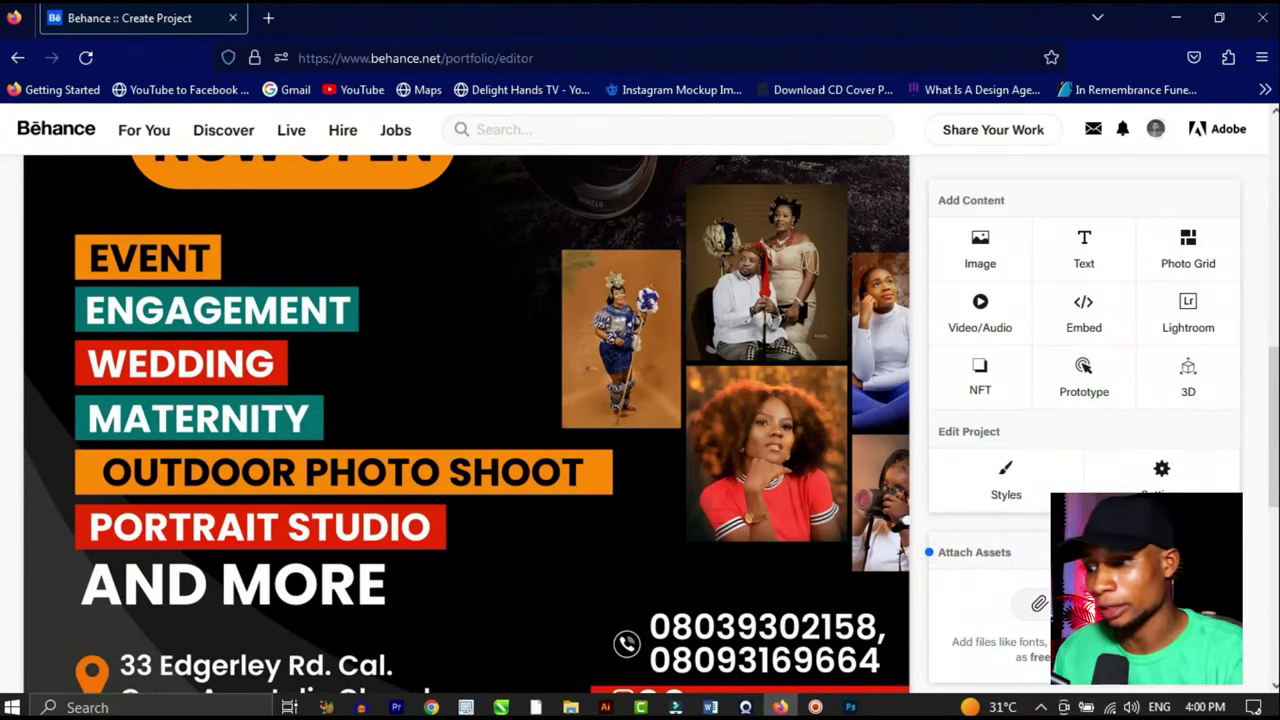
pyautogui.click(1040, 604)
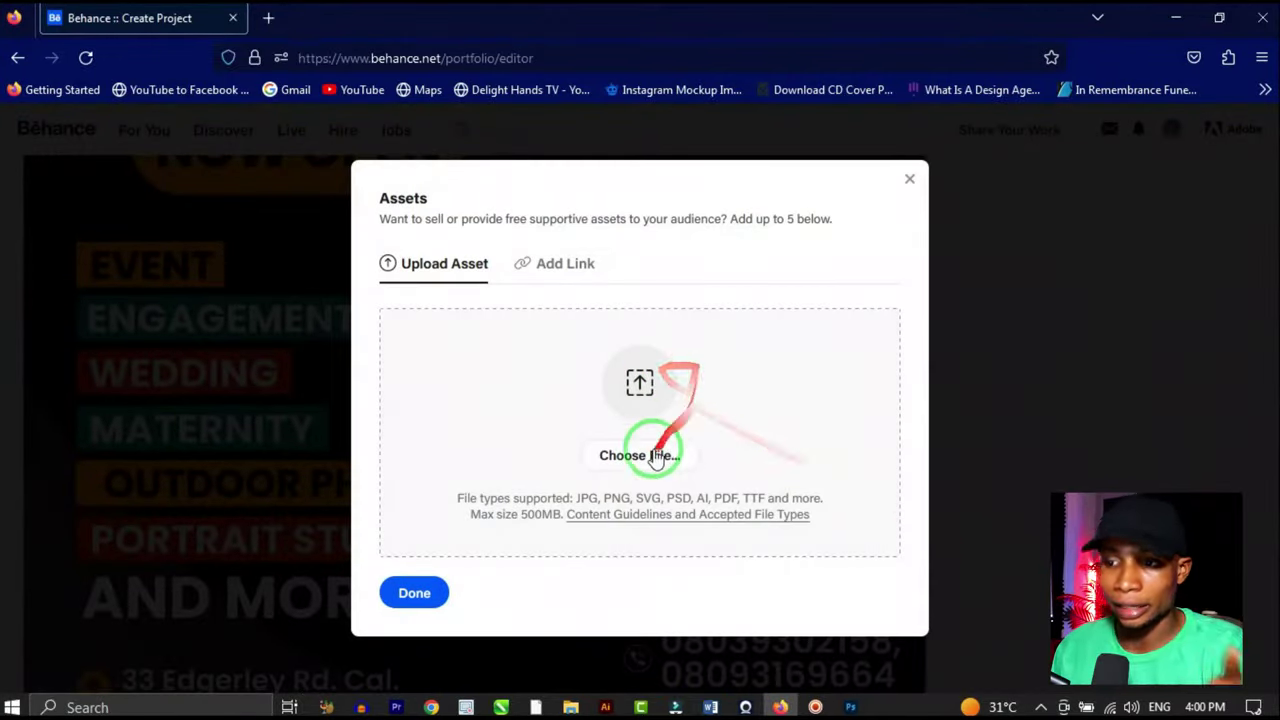
pyautogui.click(906, 180)
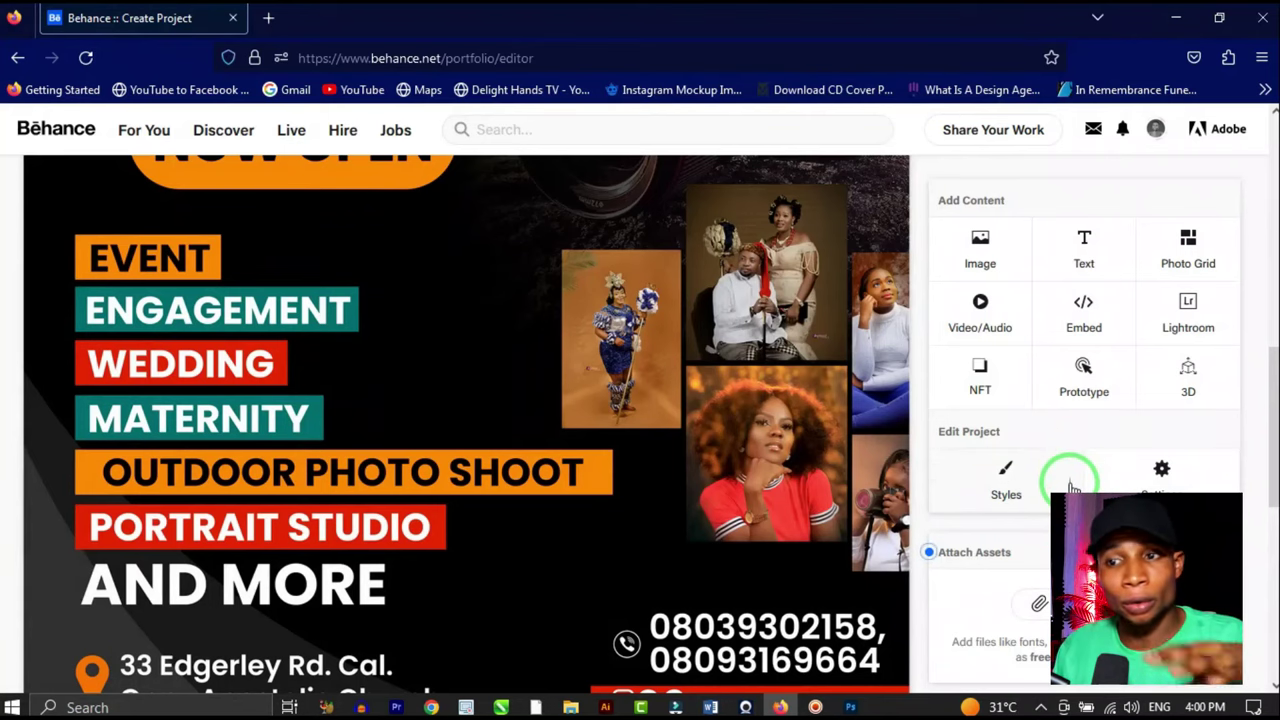
# Step: Open the project's settings and title the project "Jayhood Foto Studio Flyers"
pyautogui.scroll(6, 660, 445)
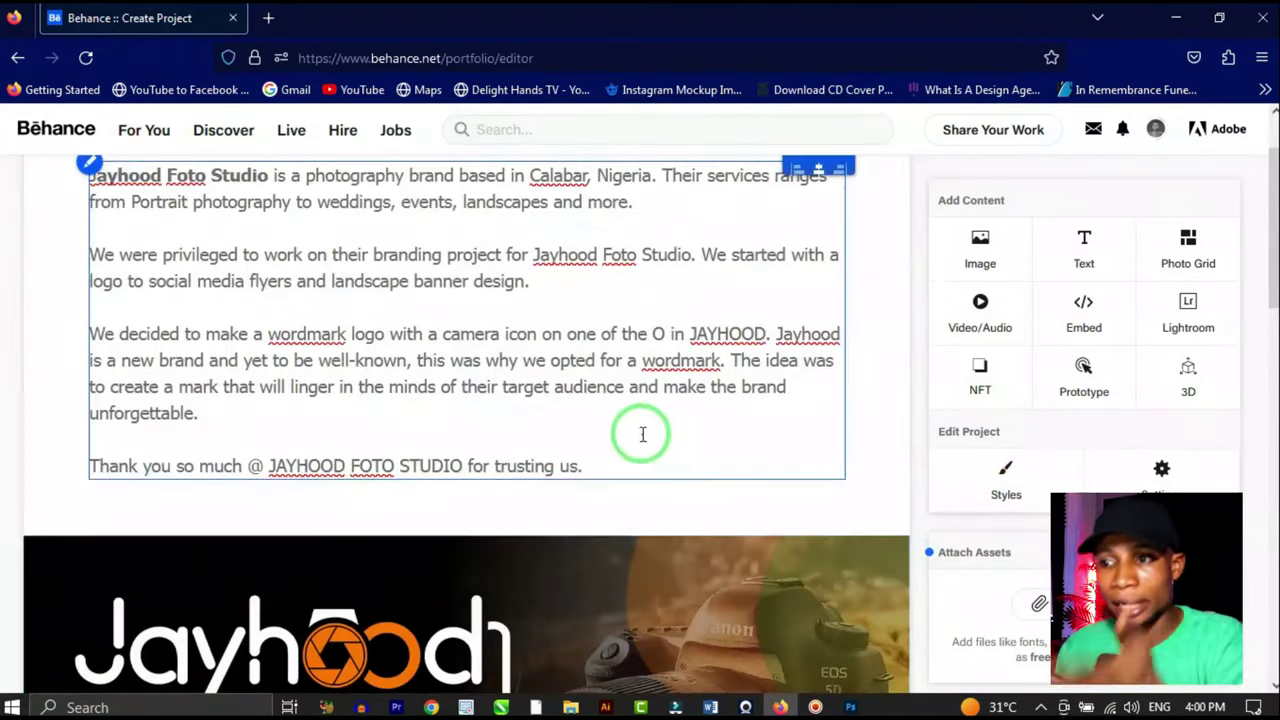
pyautogui.click(1148, 478)
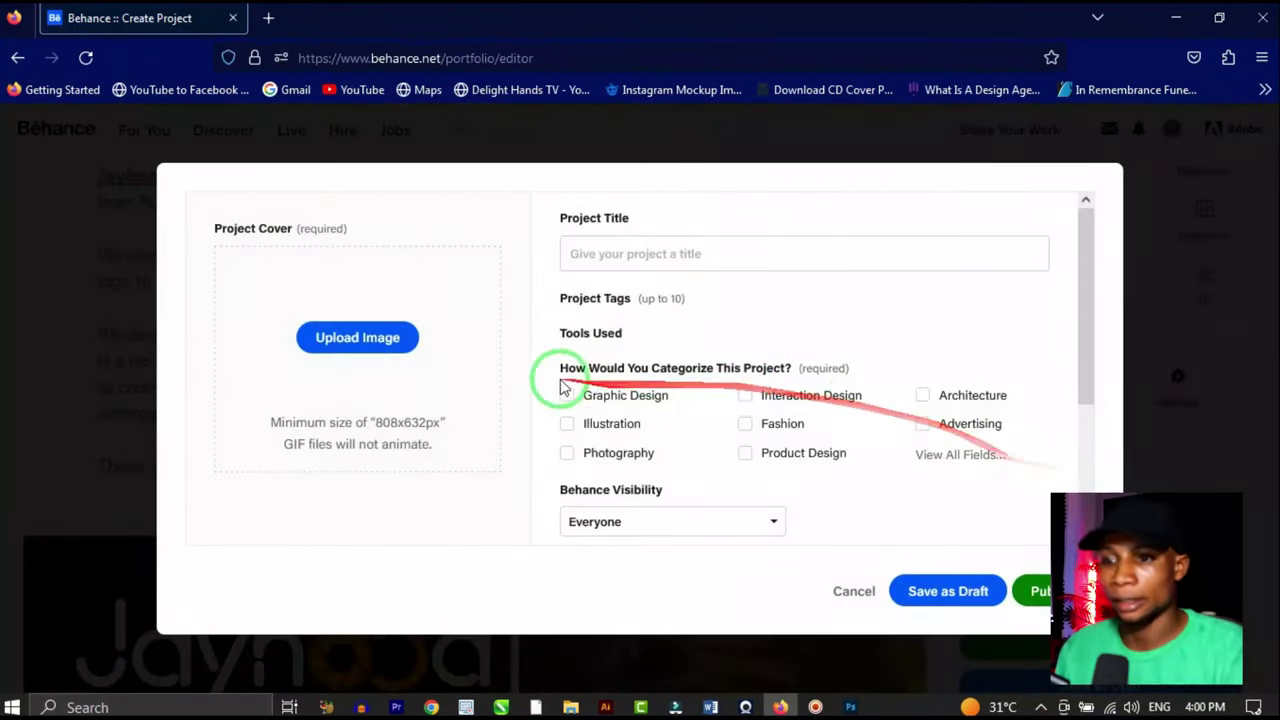
pyautogui.click(652, 242)
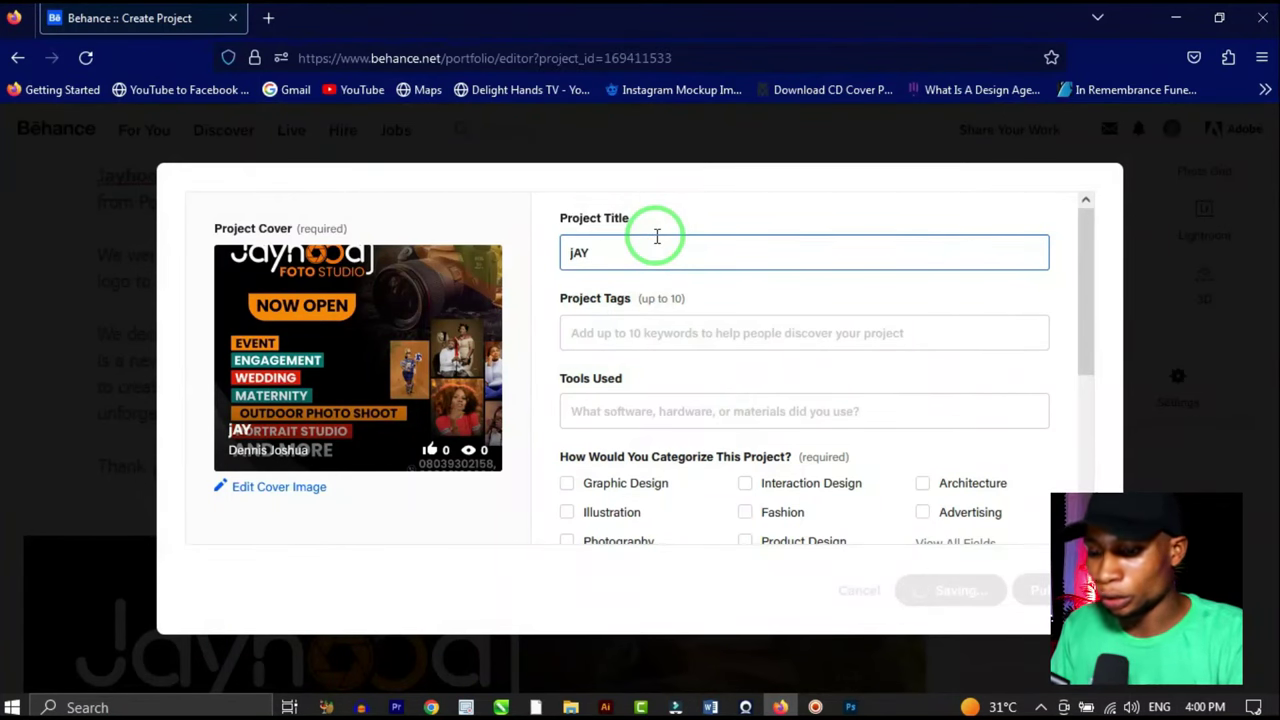
pyautogui.press('BackSpace')
pyautogui.press('BackSpace')
pyautogui.press('BackSpace')
pyautogui.write('Jayhood Foto Studio Fly')
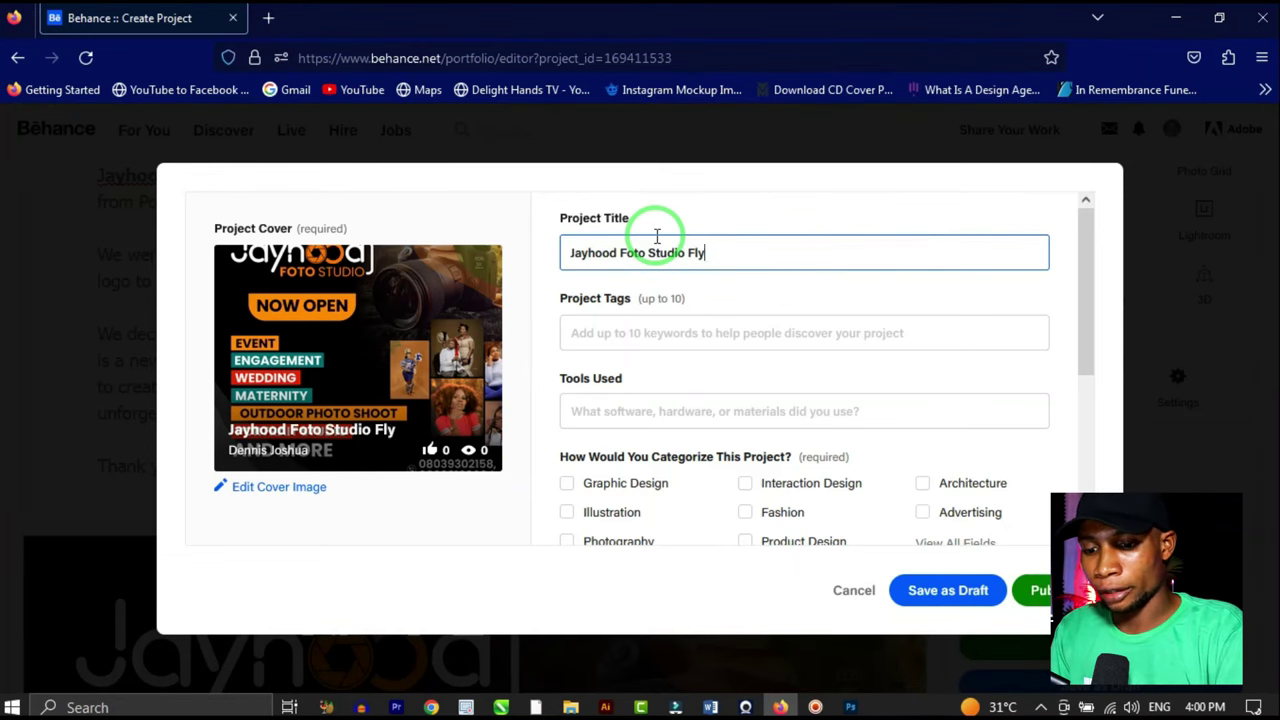
pyautogui.write('ers')
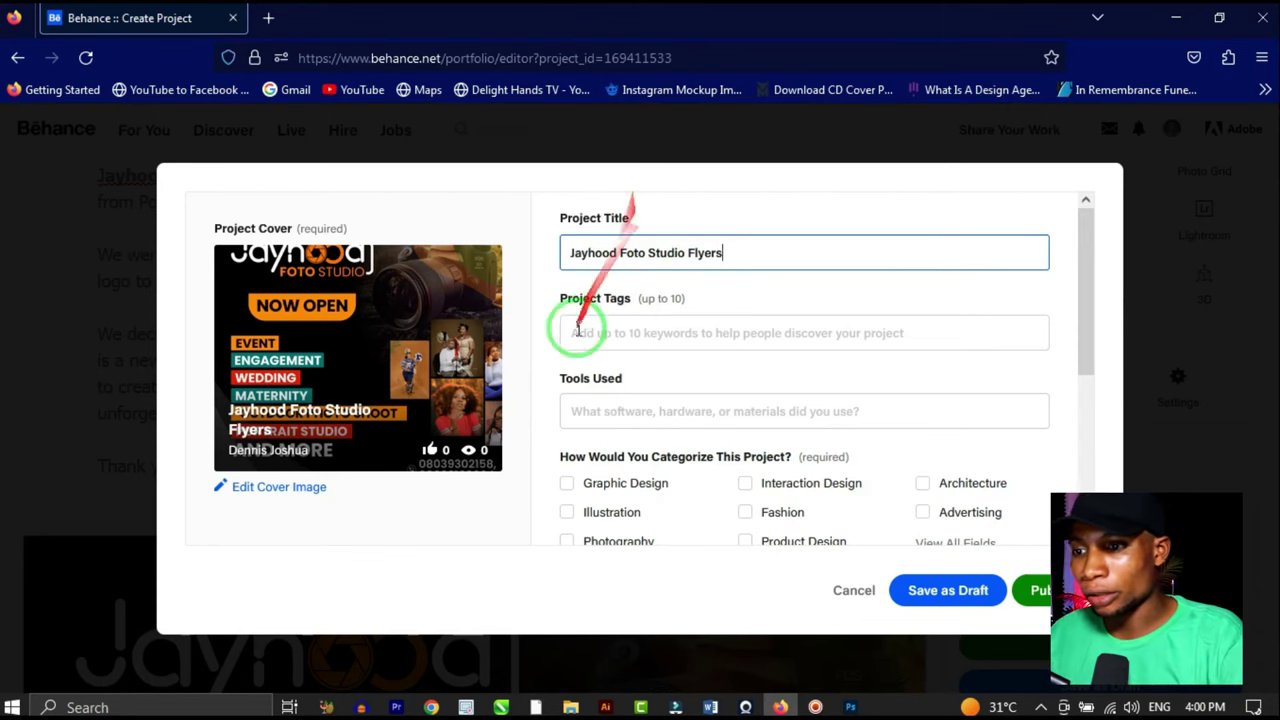
# Step: Add the project tags poster, social media post, brand identity, advertising, banner, socialmedia, post and marketing
pyautogui.click(623, 335)
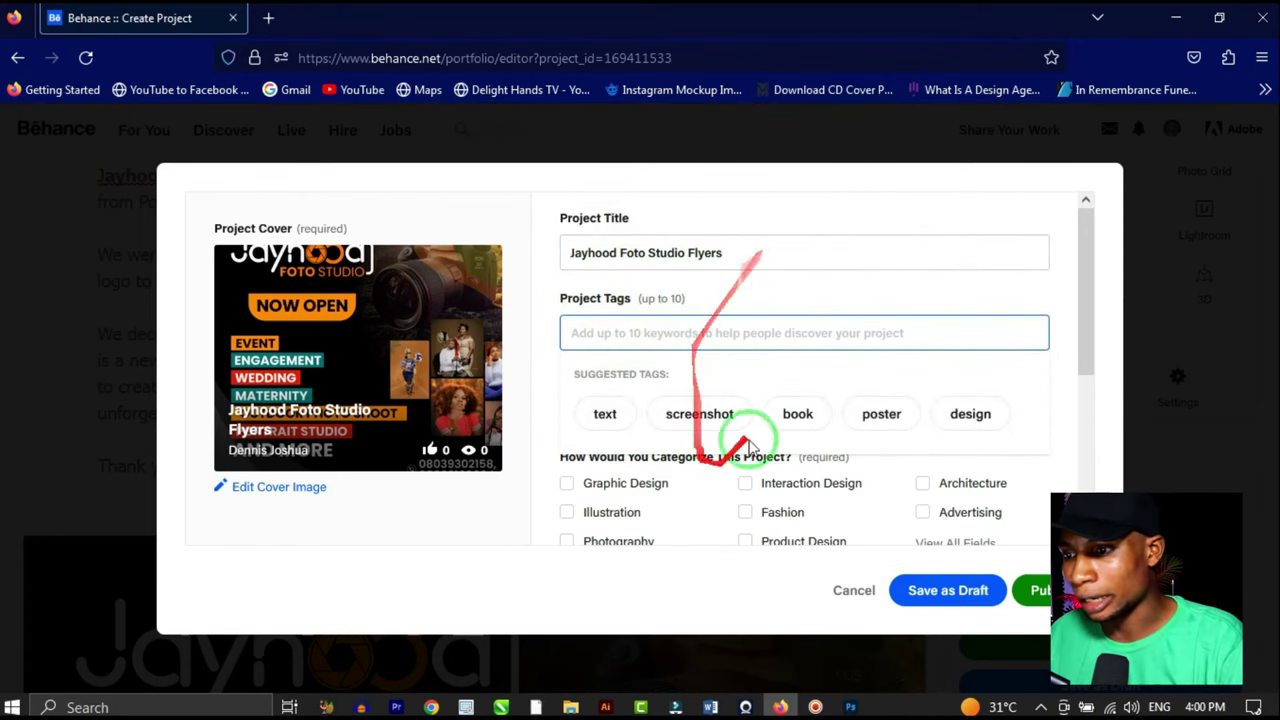
pyautogui.click(881, 414)
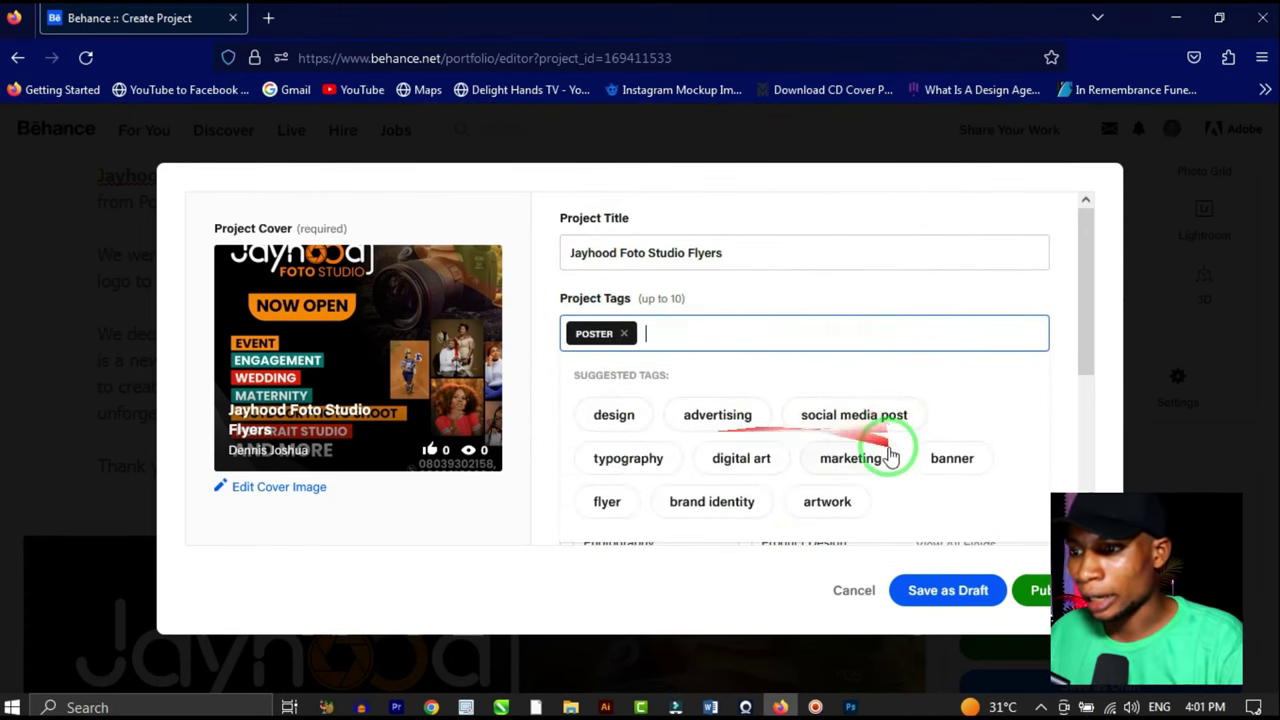
pyautogui.click(884, 414)
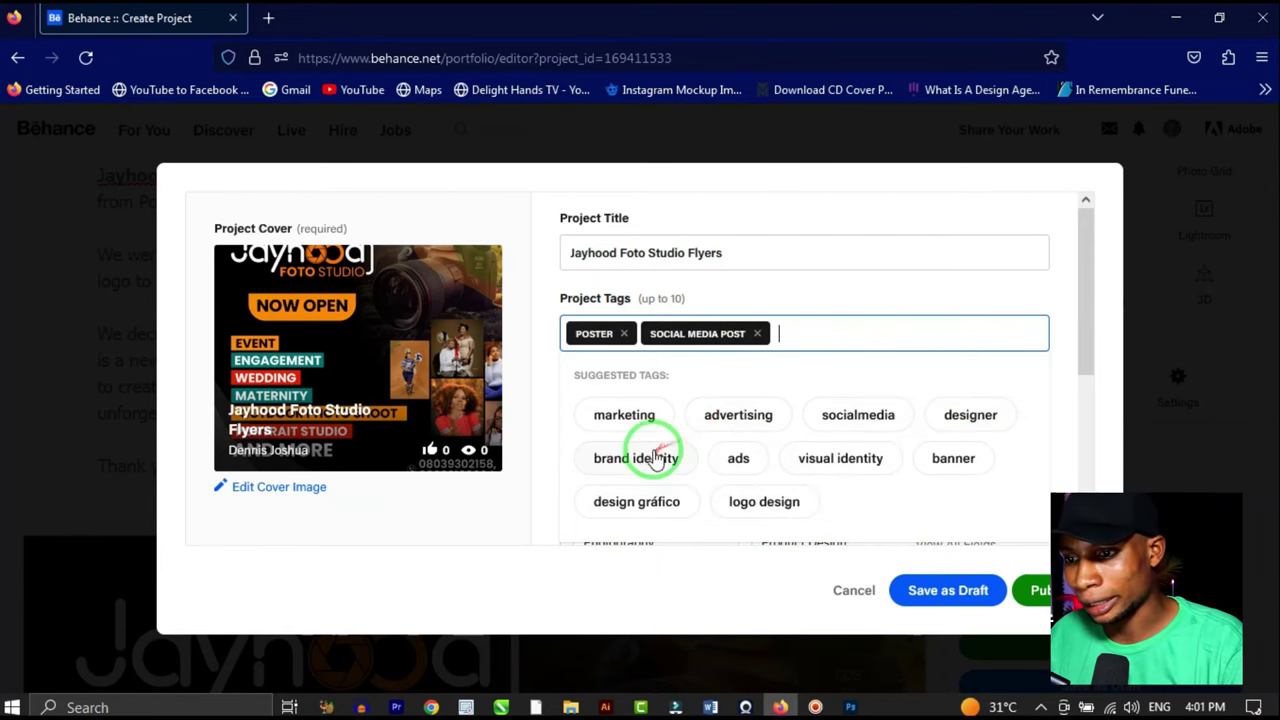
pyautogui.click(654, 474)
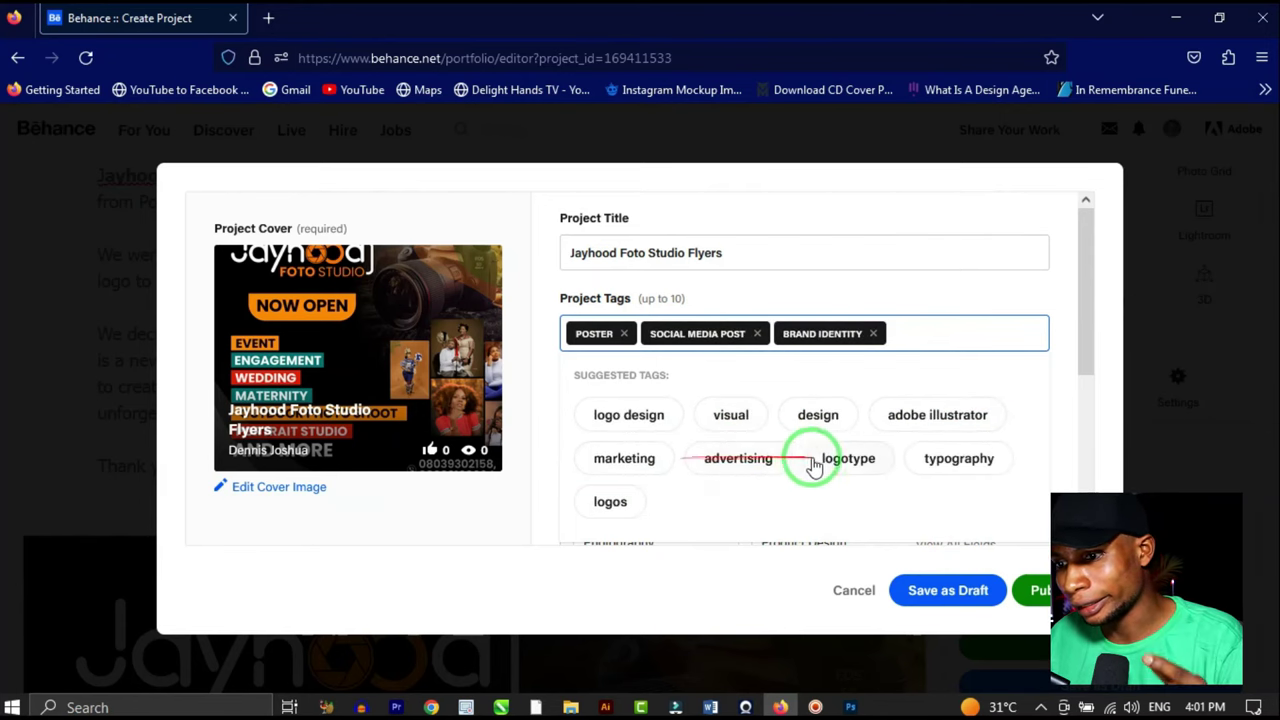
pyautogui.scroll(-2, 790, 468)
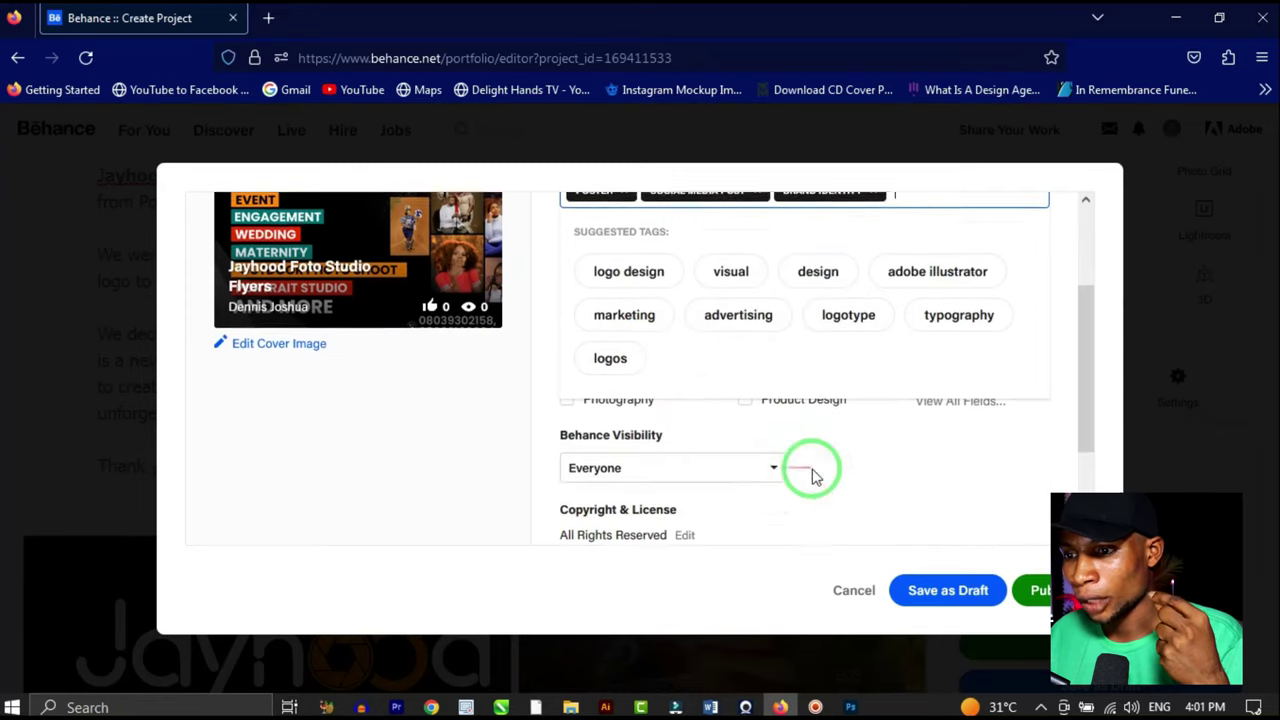
pyautogui.scroll(2, 760, 295)
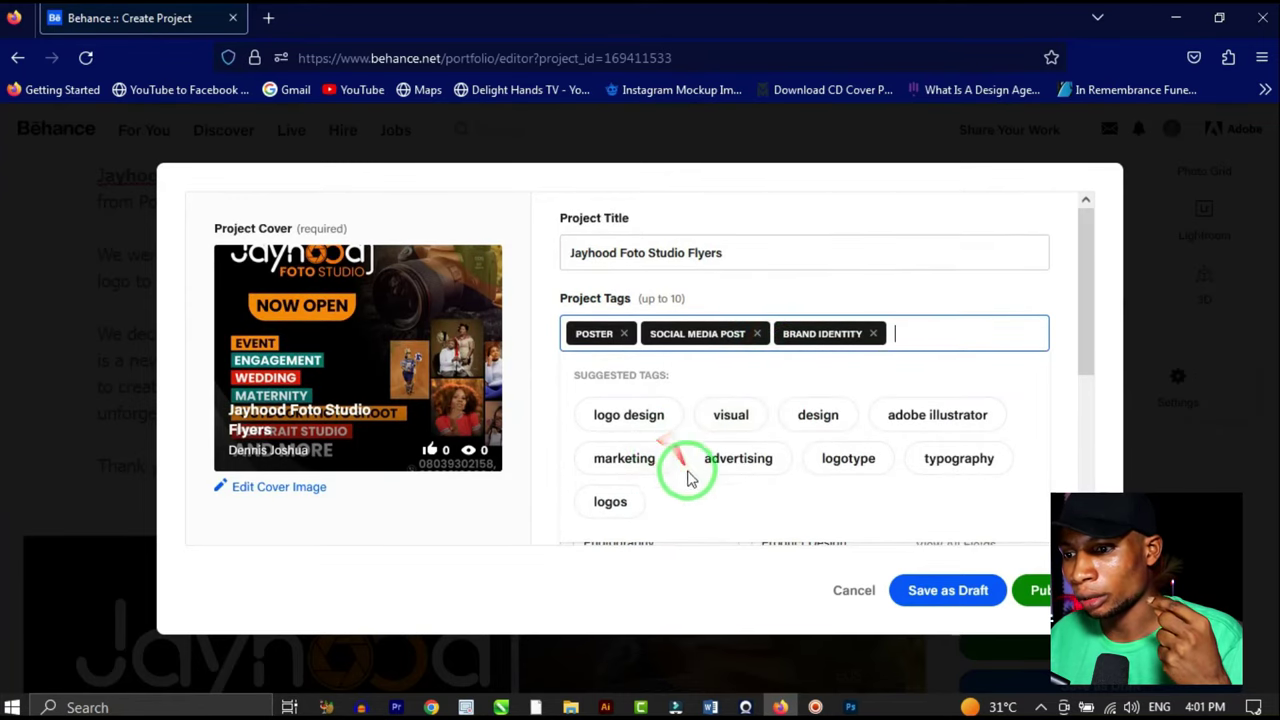
pyautogui.click(746, 470)
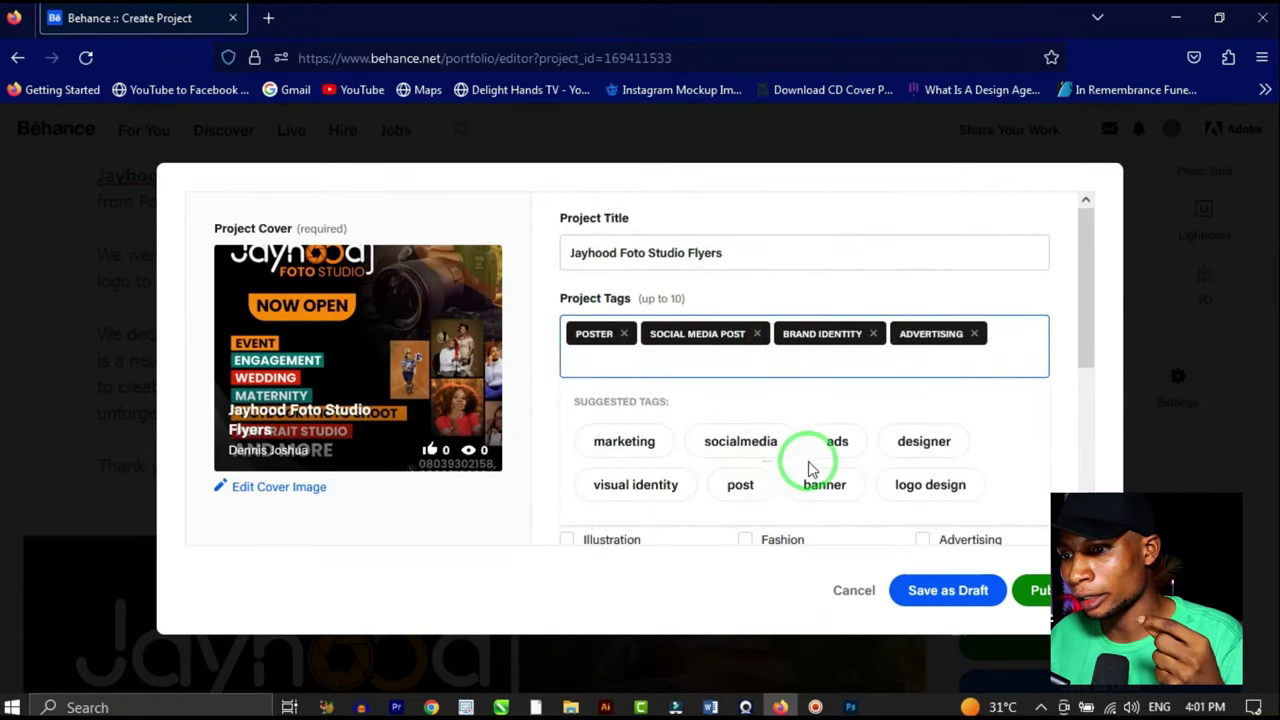
pyautogui.click(843, 488)
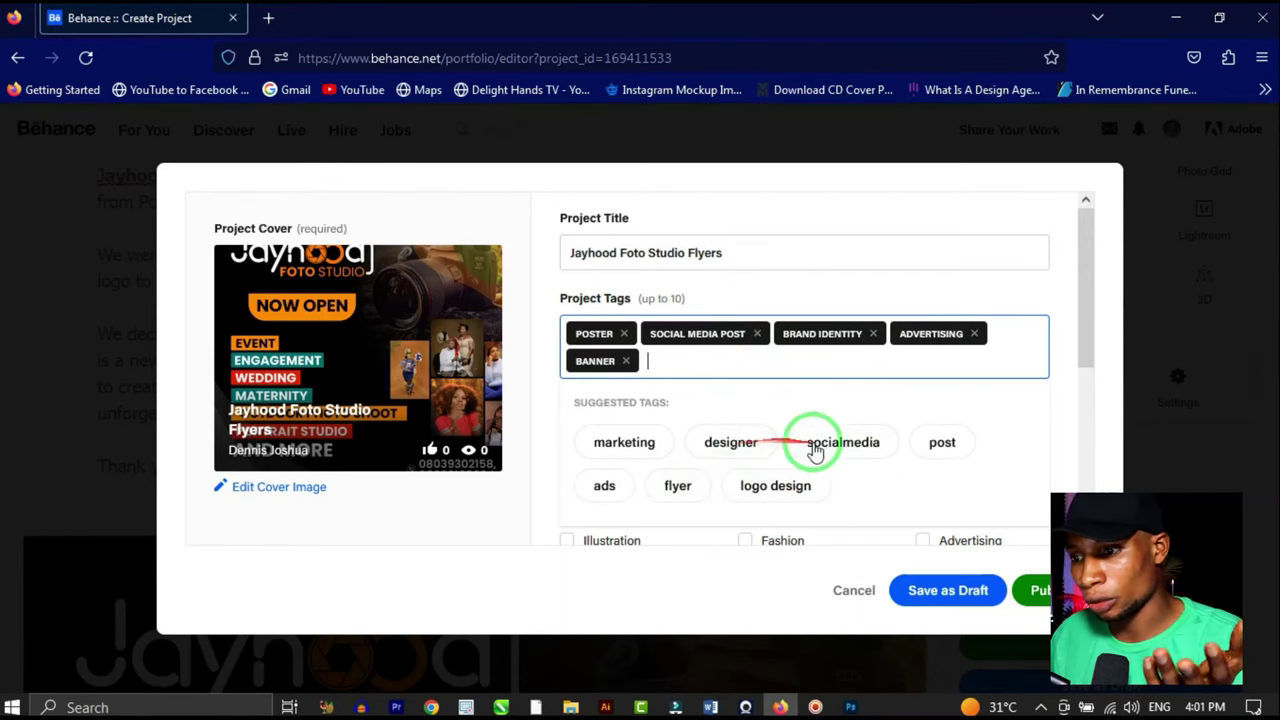
pyautogui.click(815, 445)
pyautogui.click(826, 444)
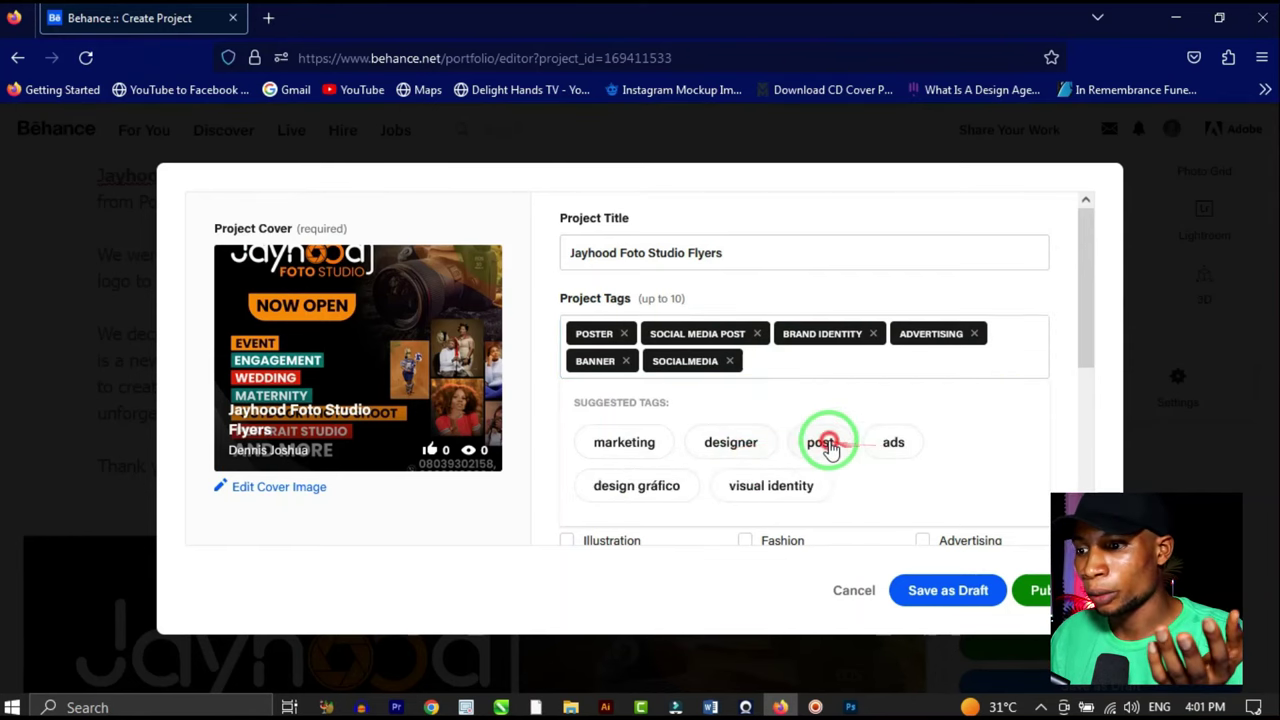
pyautogui.click(708, 455)
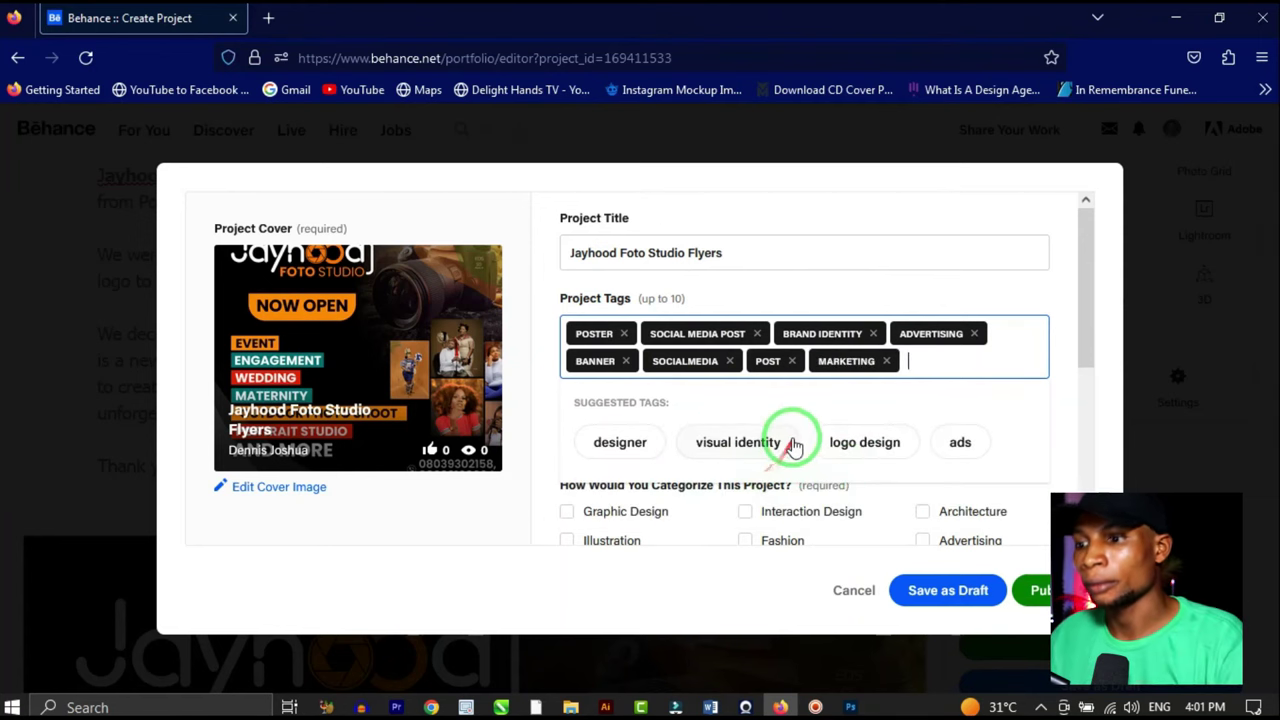
# Step: Categorize the project as Graphic Design and add Adobe Illustrator as the tool used
pyautogui.scroll(-2, 792, 447)
pyautogui.scroll(1, 714, 337)
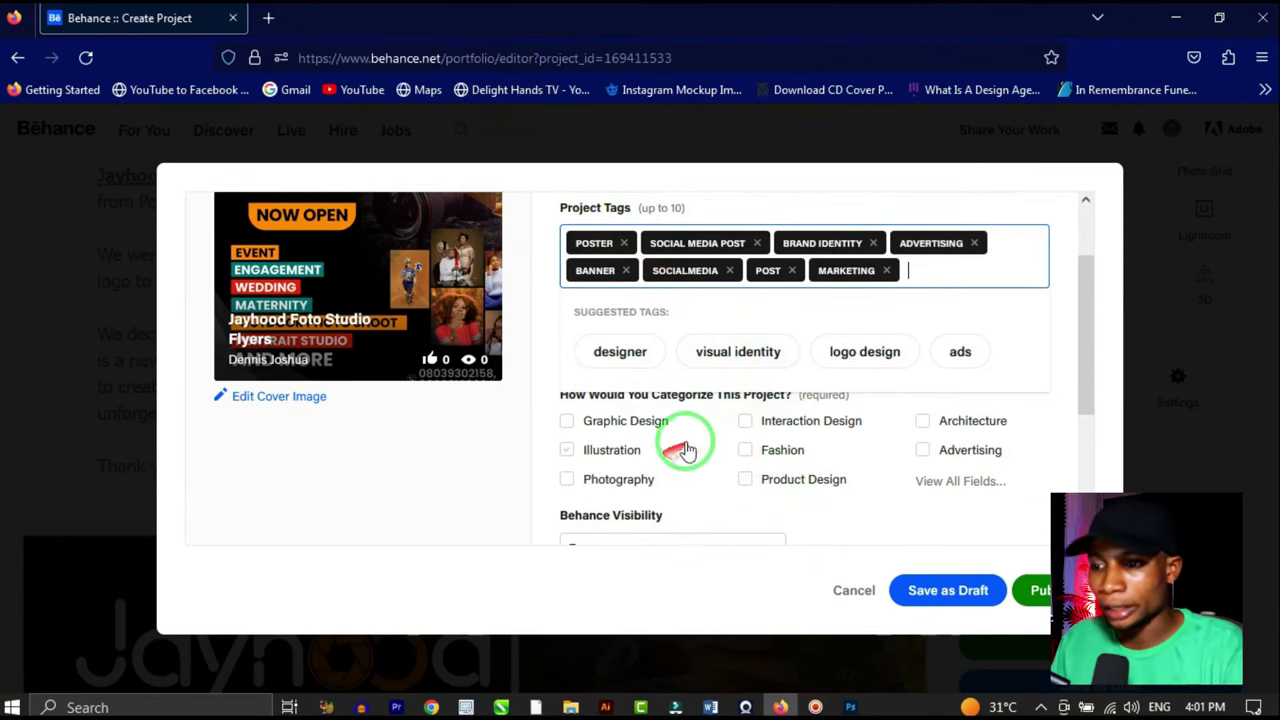
pyautogui.scroll(-2, 686, 450)
pyautogui.click(567, 331)
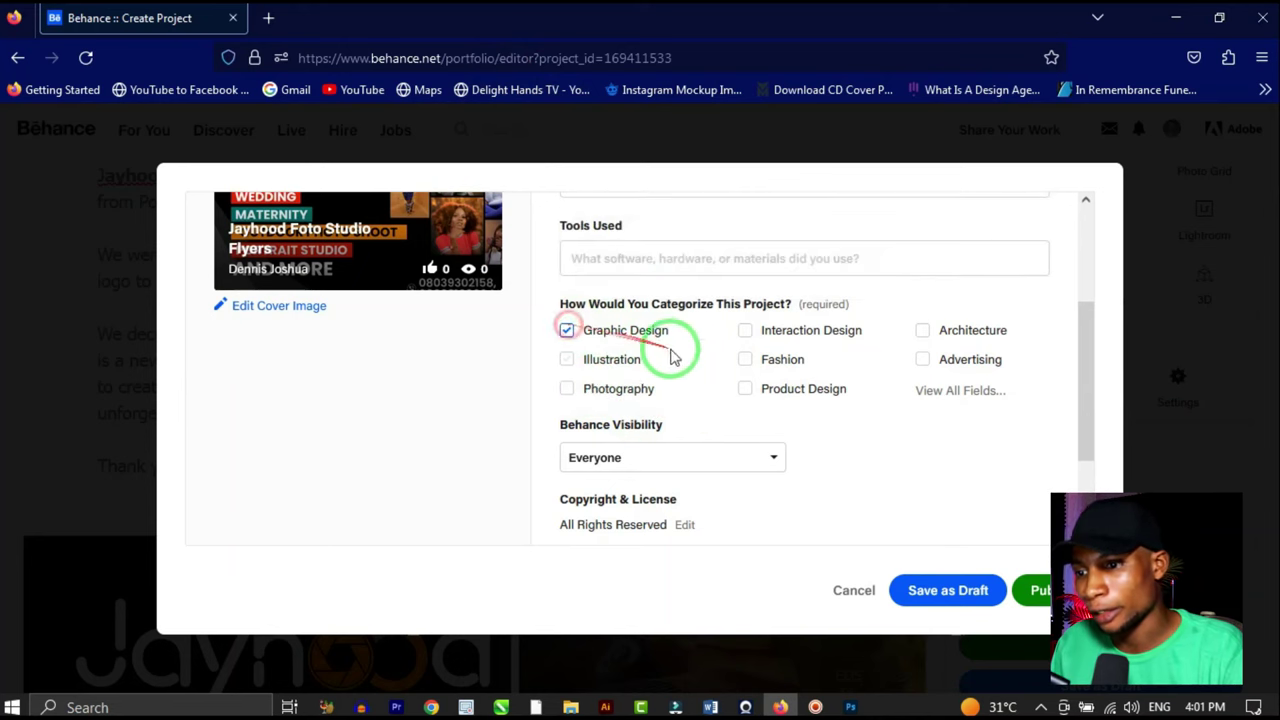
pyautogui.scroll(2, 720, 374)
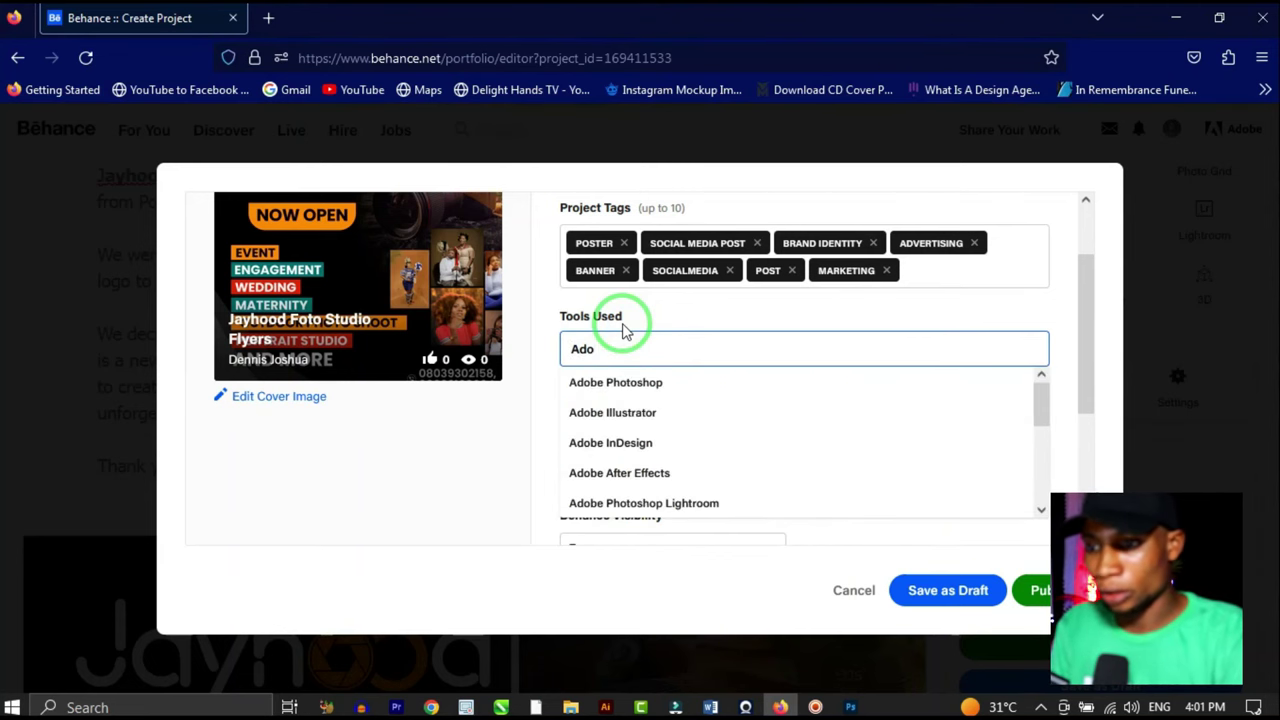
pyautogui.click(630, 412)
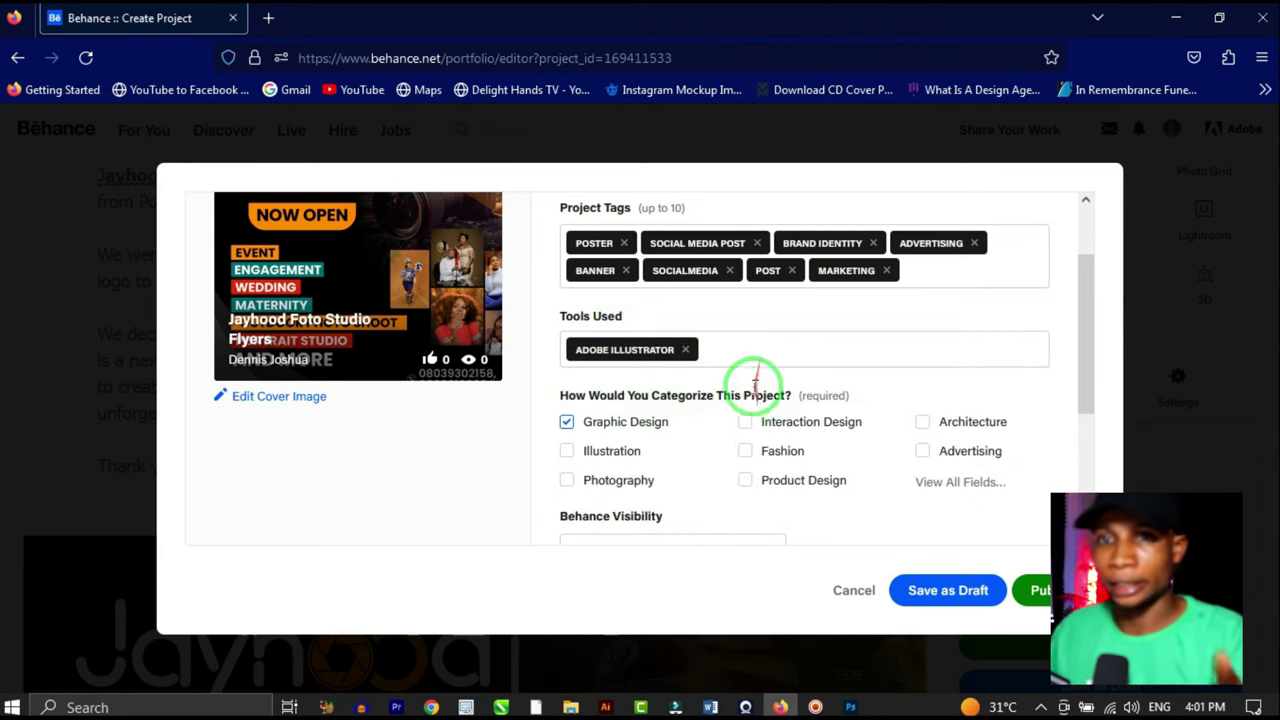
# Step: Set the project's Behance visibility to Everyone
pyautogui.scroll(-3, 752, 393)
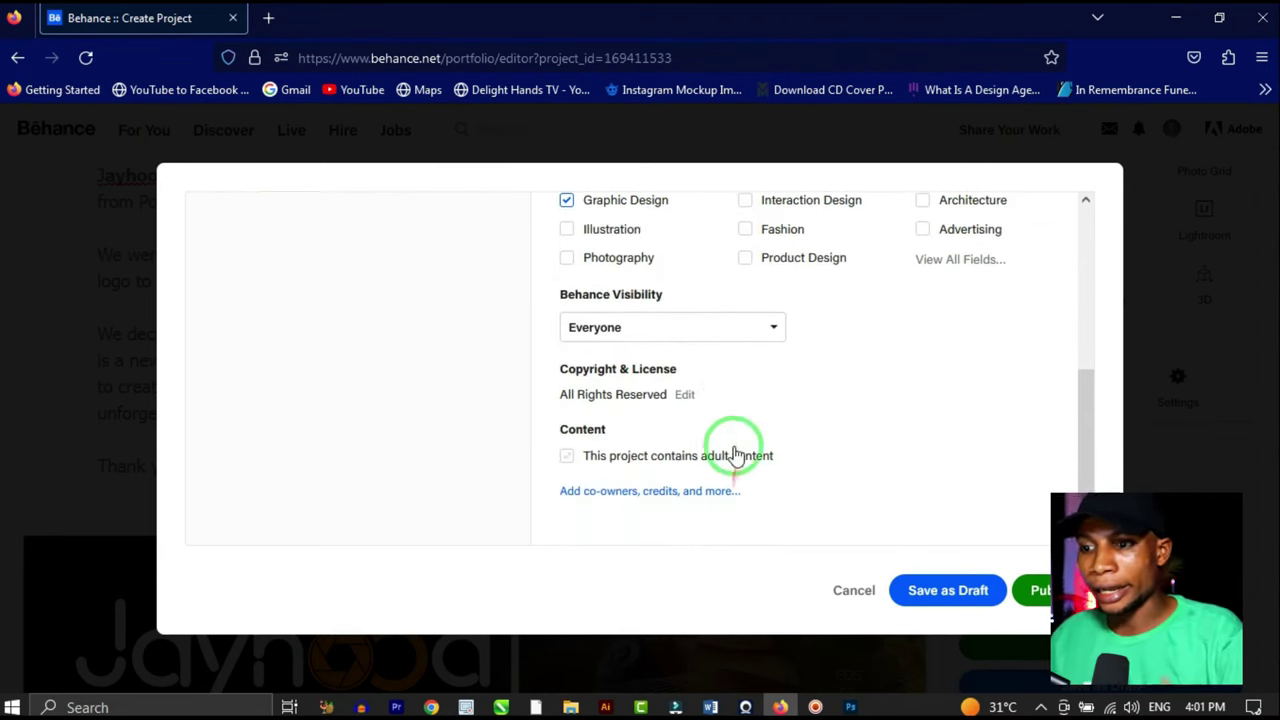
pyautogui.click(618, 328)
pyautogui.click(620, 366)
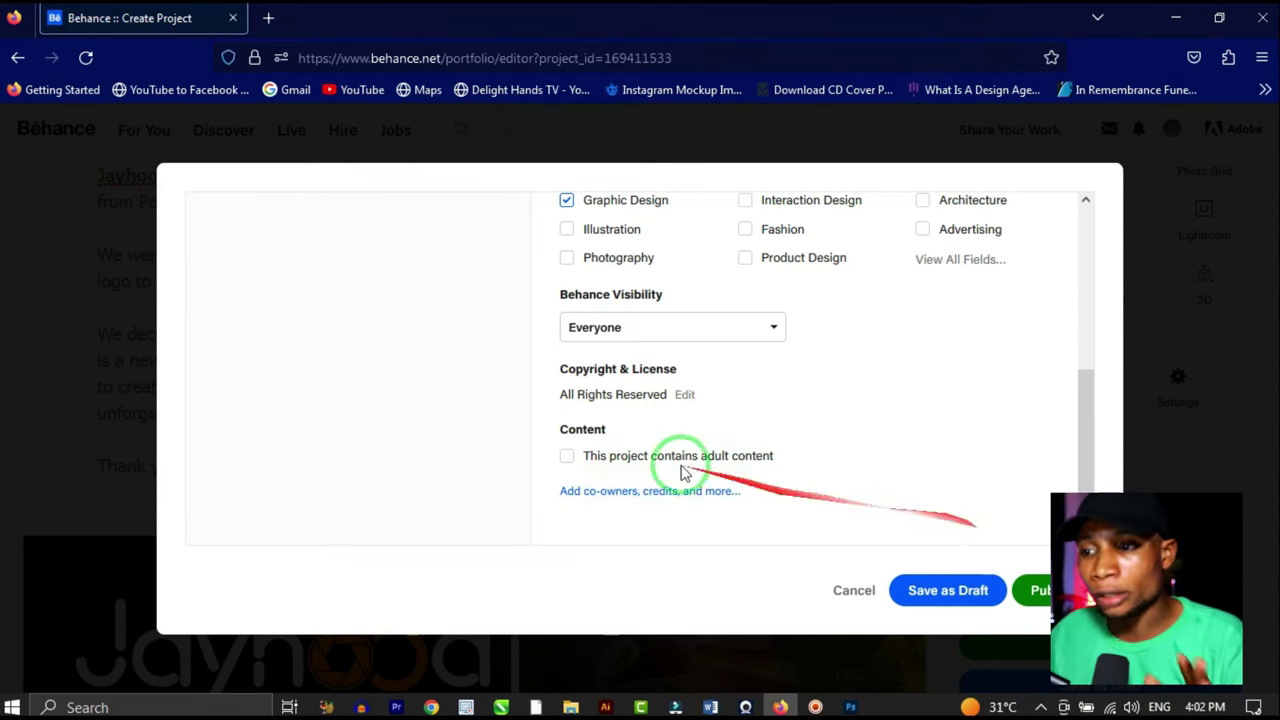
# Step: Review the project settings, publish the project, and dismiss the sharing dialog with its project link
pyautogui.scroll(5, 740, 425)
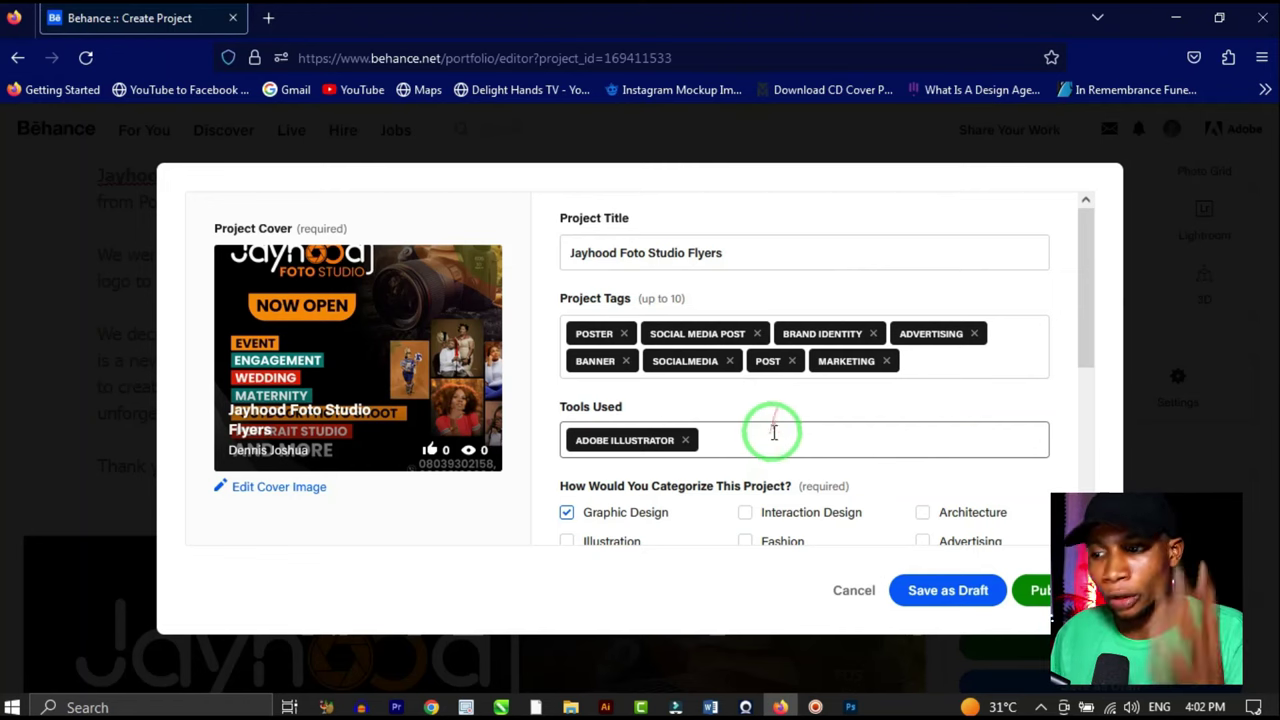
pyautogui.scroll(-2, 800, 435)
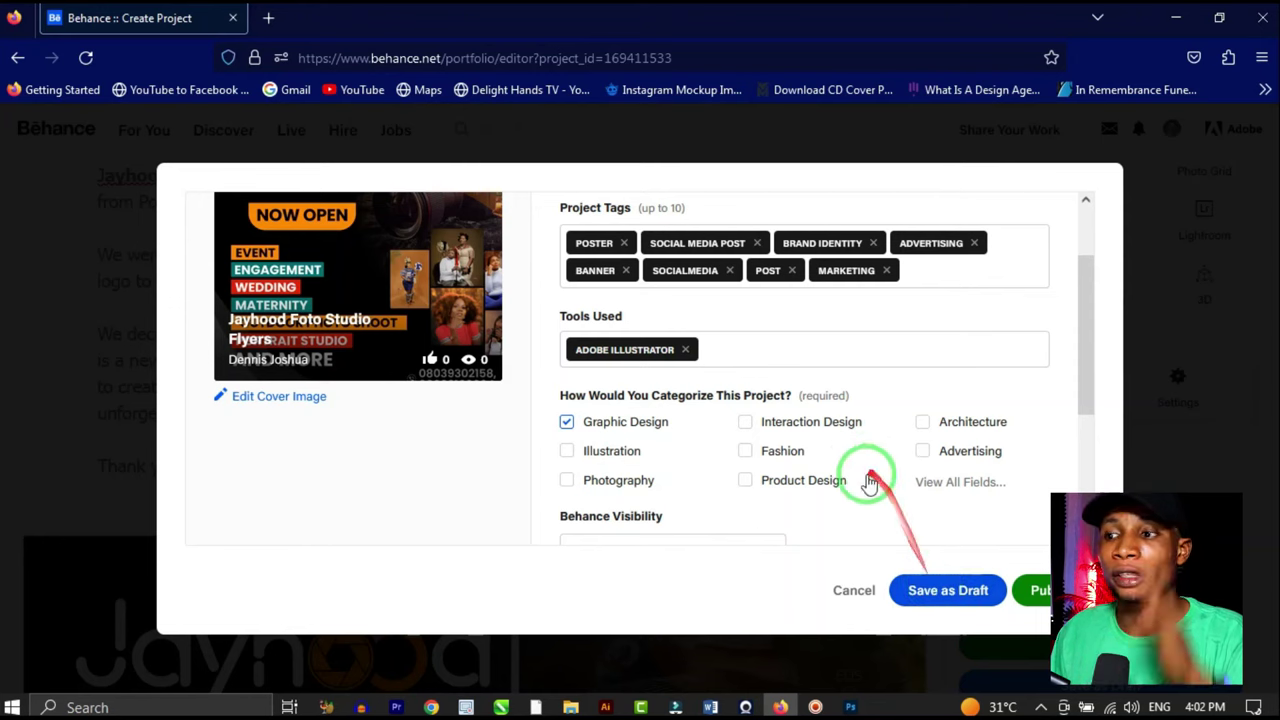
pyautogui.click(1040, 590)
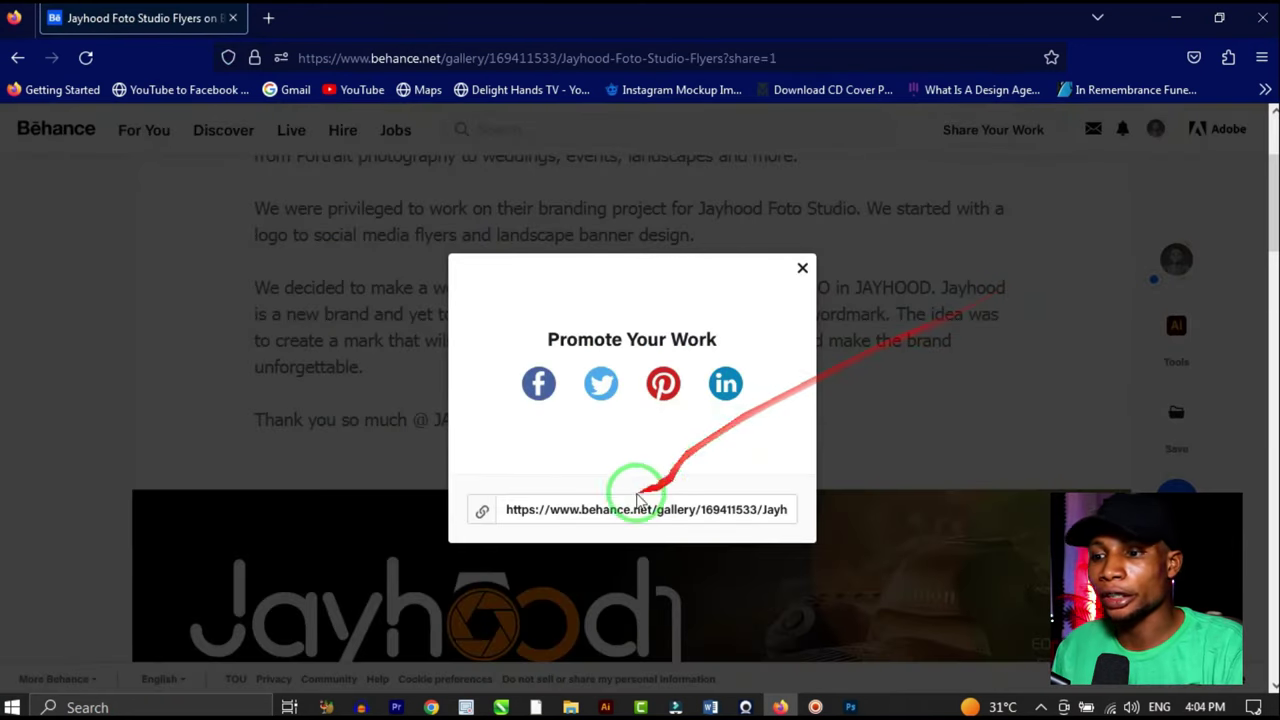
pyautogui.click(589, 506)
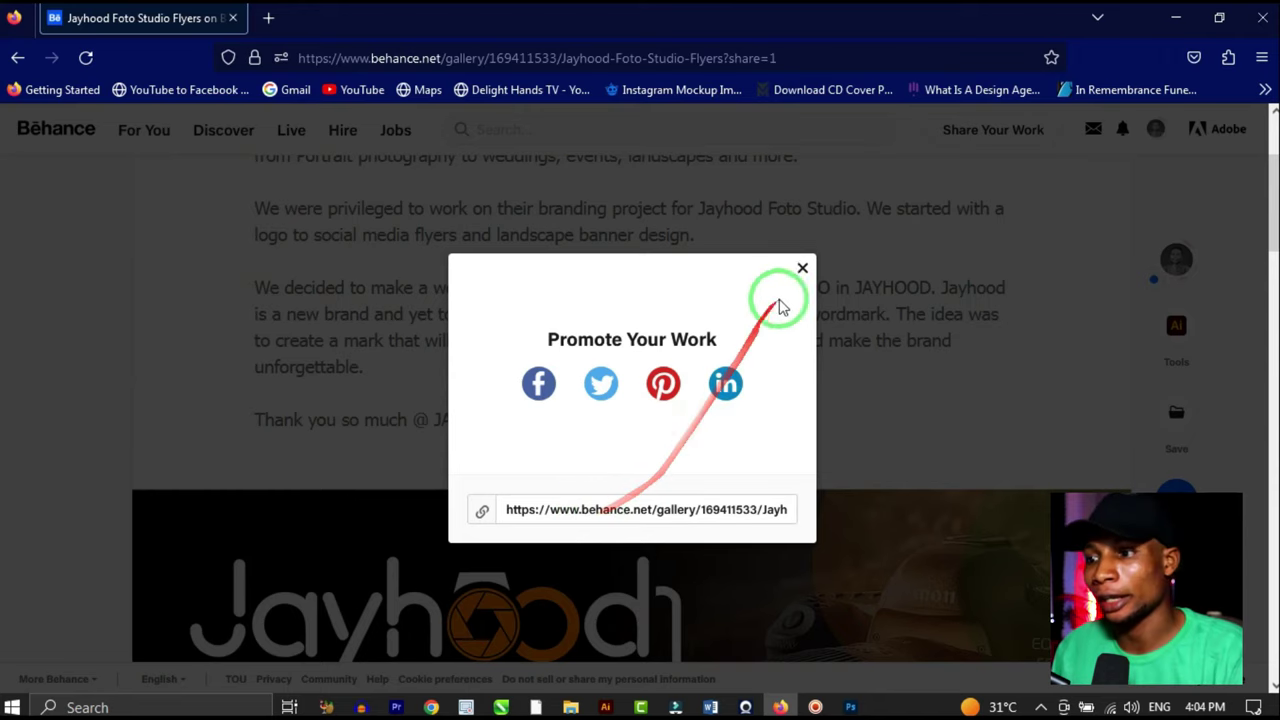
pyautogui.click(802, 268)
# Step: Look over the published project page, and open the account's Behance profile to examine the project among its work
pyautogui.scroll(-3, 810, 430)
pyautogui.scroll(6, 822, 432)
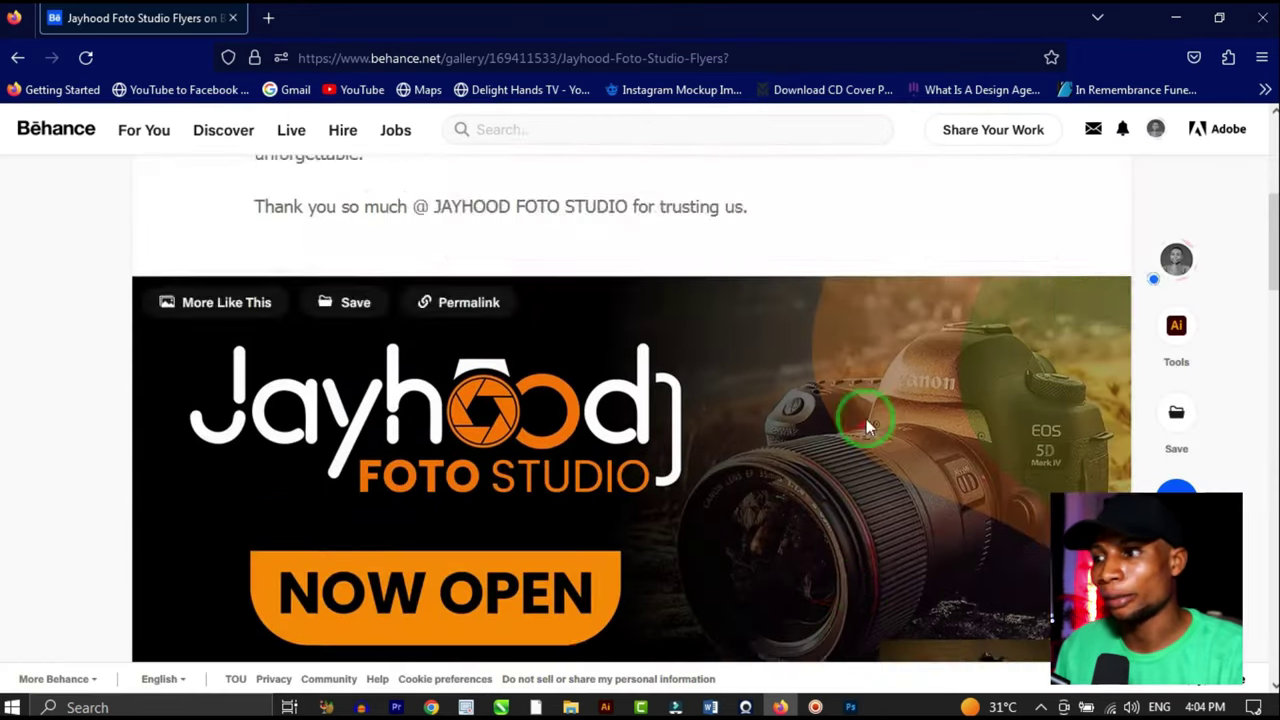
pyautogui.click(1122, 128)
pyautogui.click(612, 362)
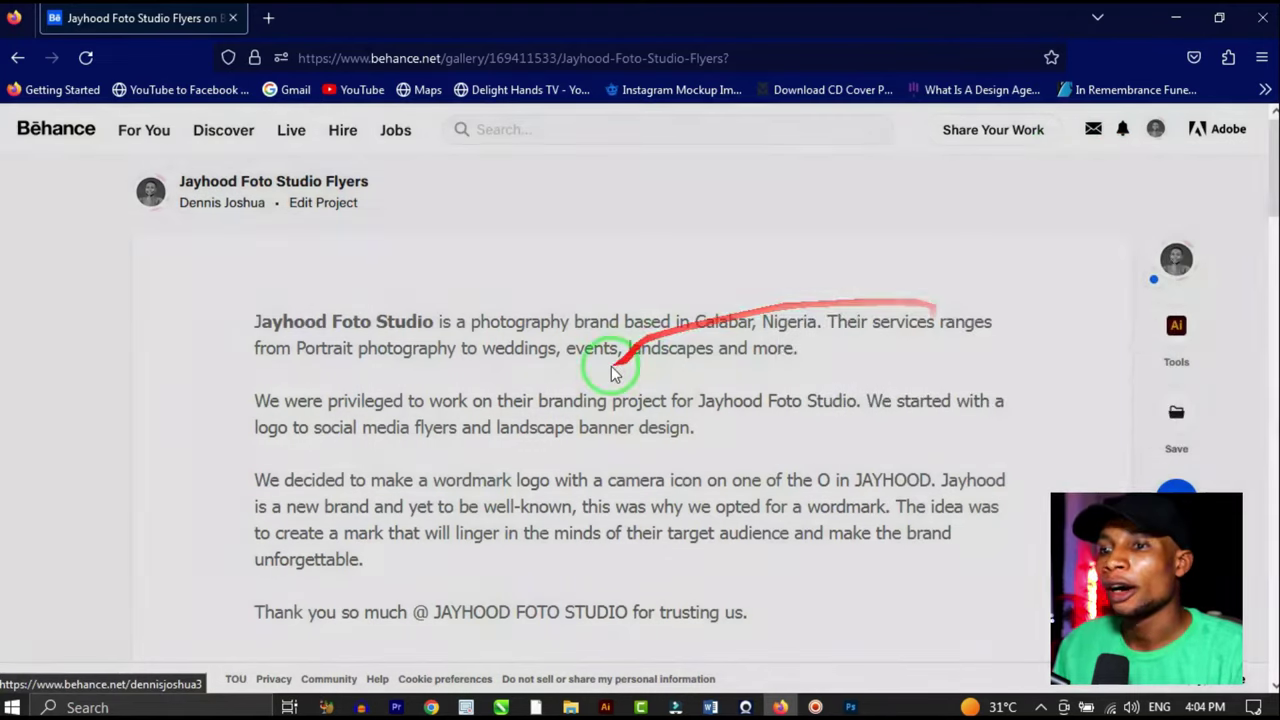
pyautogui.click(1153, 132)
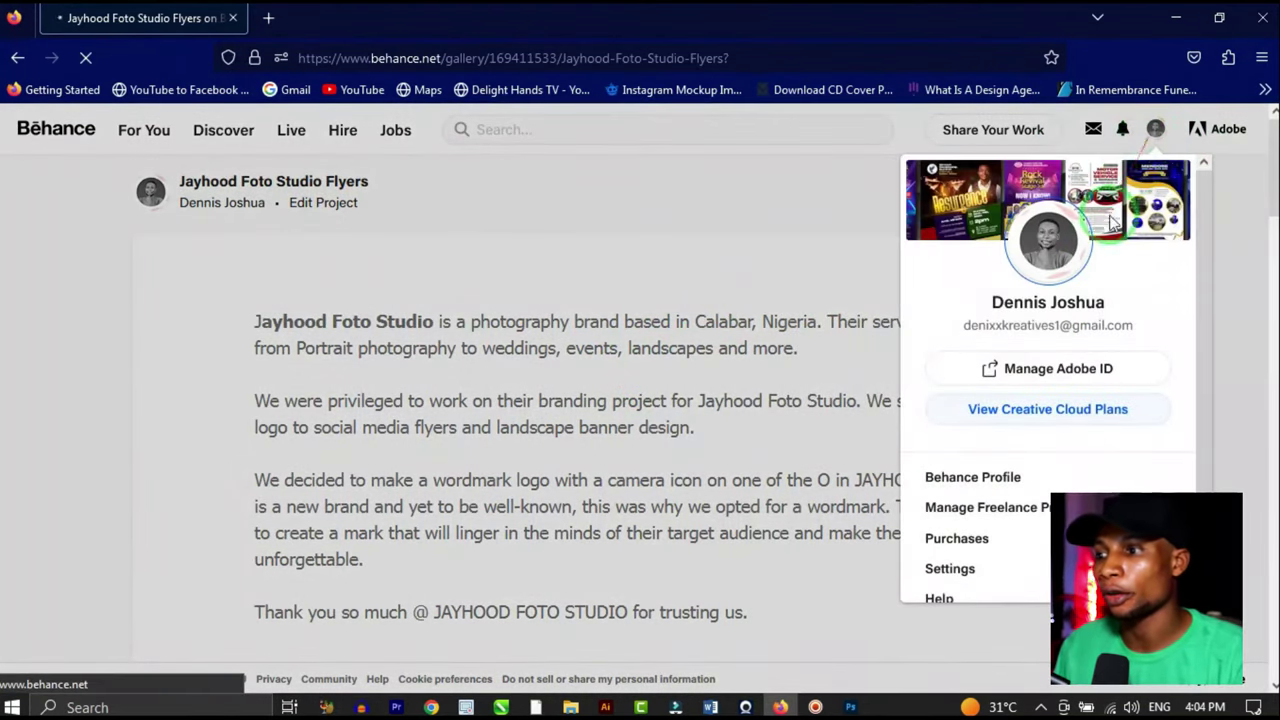
pyautogui.click(1155, 132)
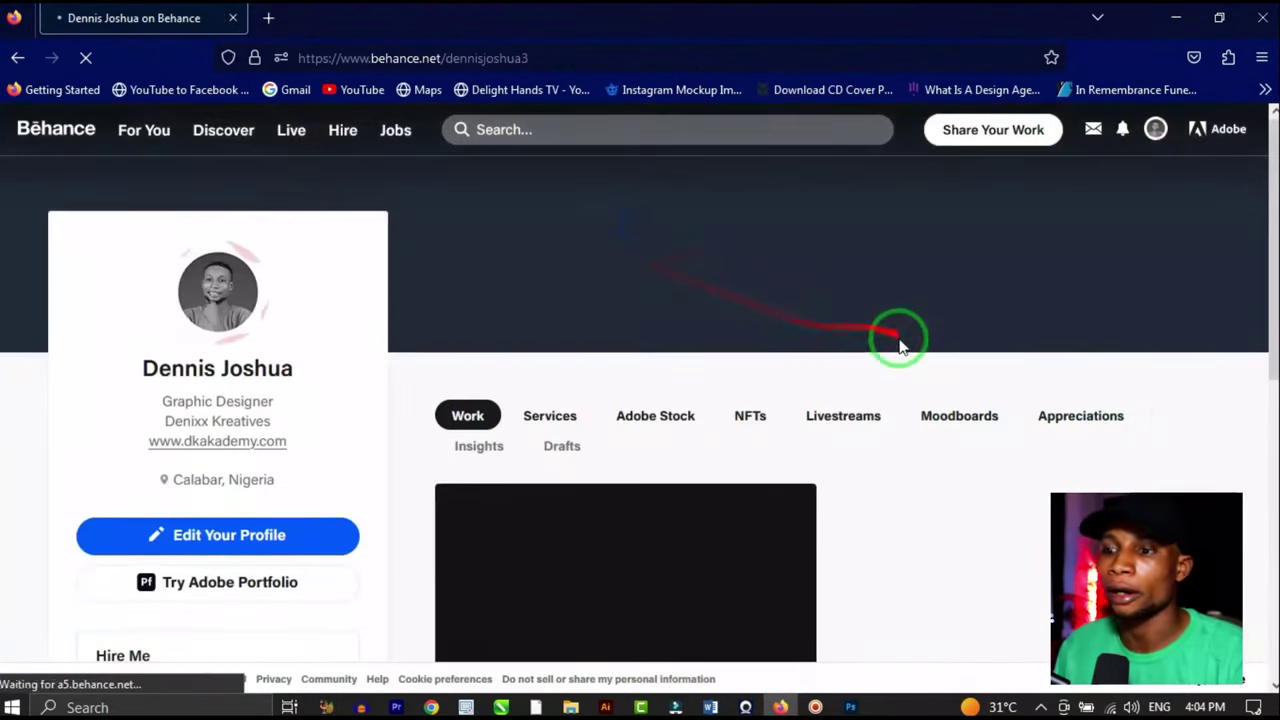
pyautogui.scroll(-1, 894, 337)
pyautogui.scroll(-2, 894, 343)
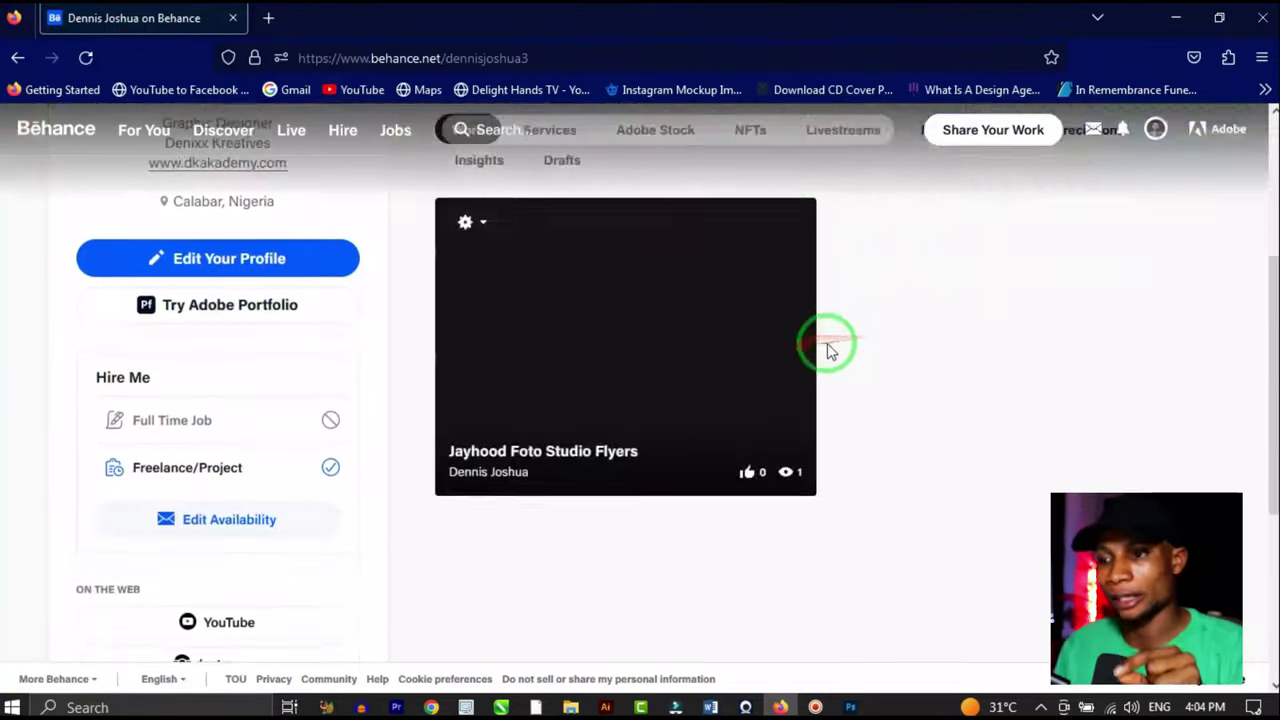
pyautogui.scroll(1, 886, 323)
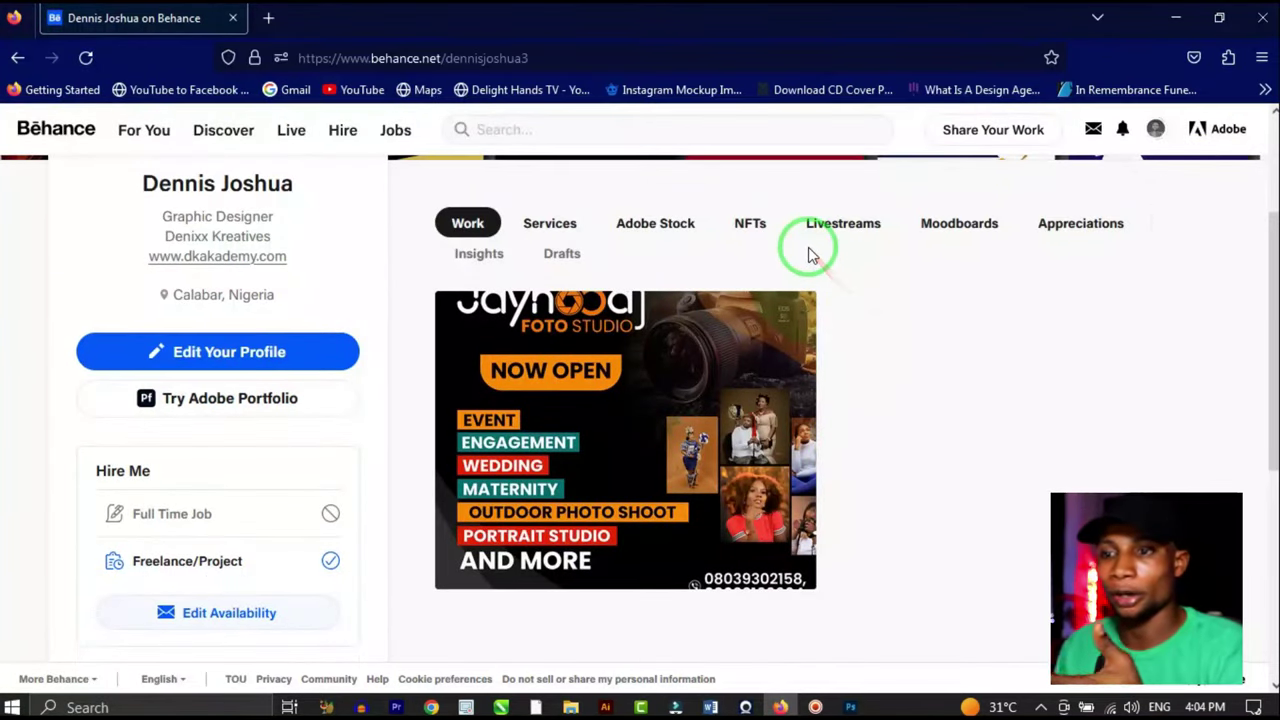
pyautogui.scroll(1, 735, 360)
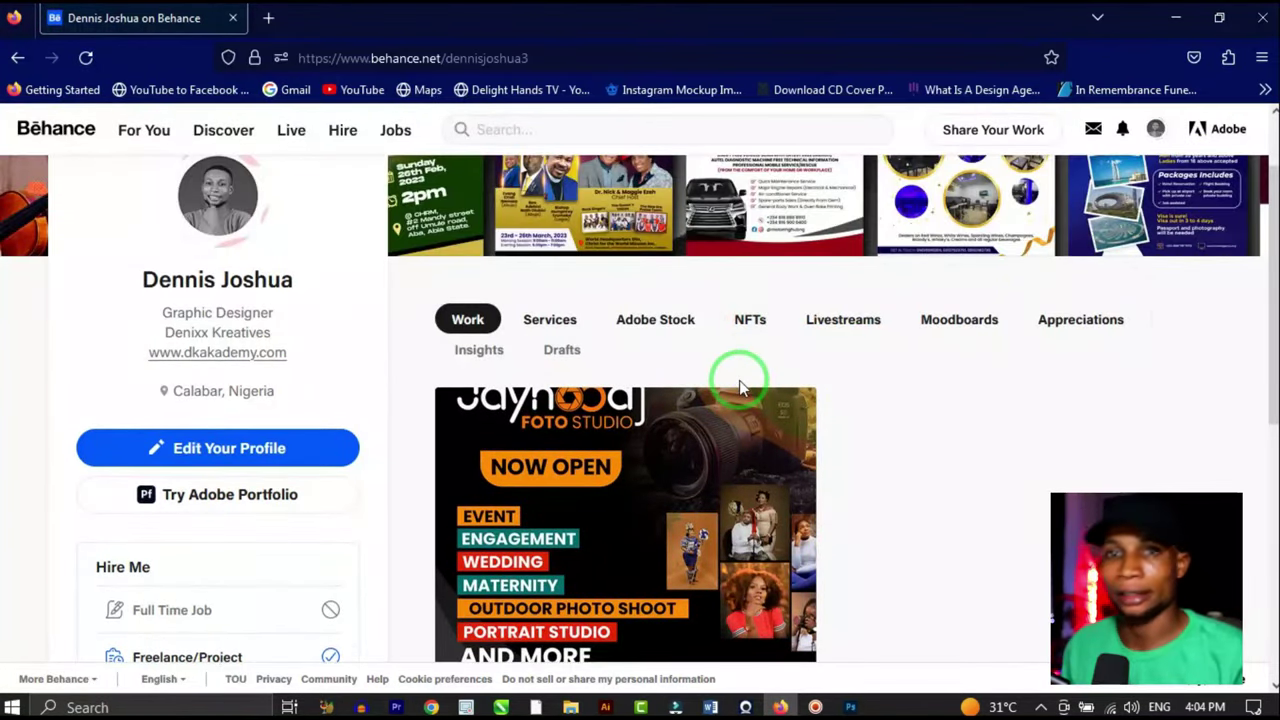